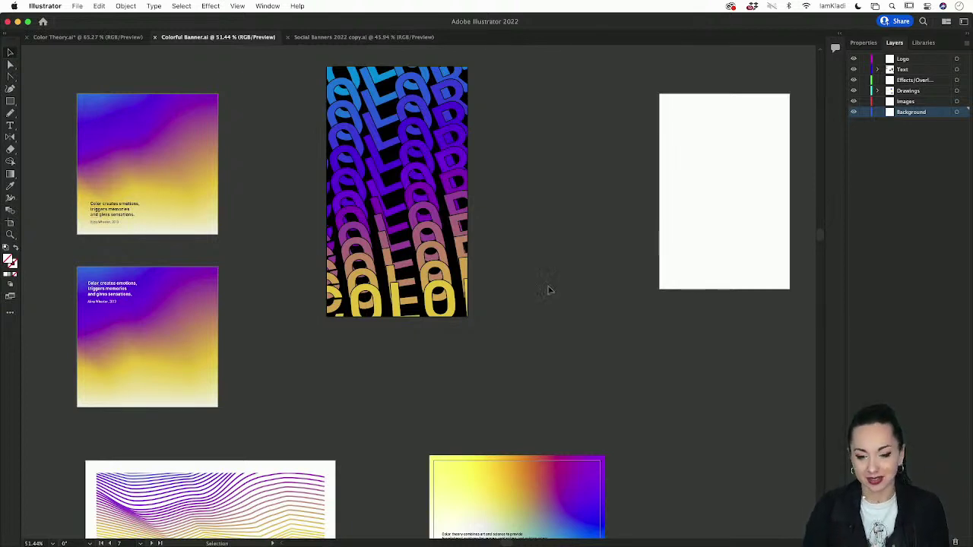
Bring Google Chrome forward and open its FREEBIES Resources page
scroll(547, 299, down, 5)
scroll(548, 300, left, 2)
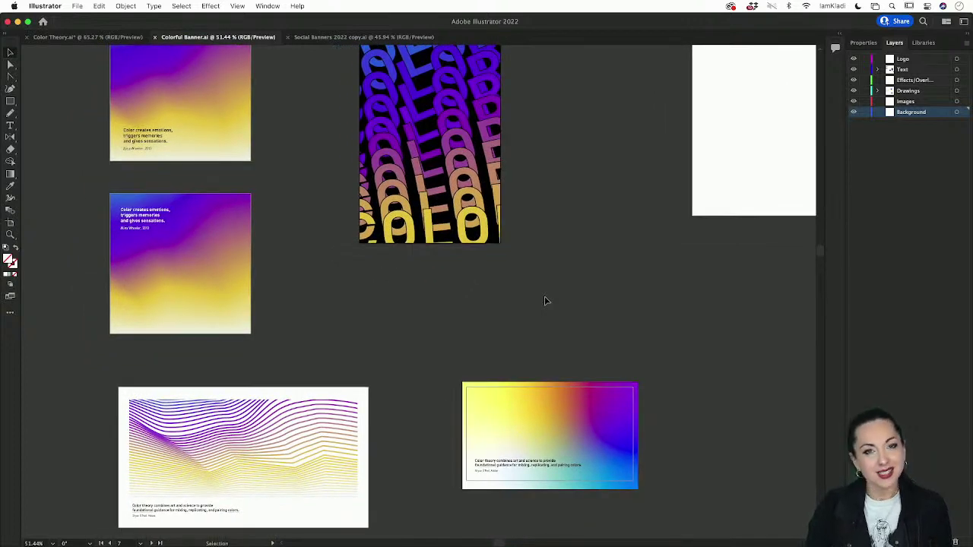
scroll(544, 301, down, 5)
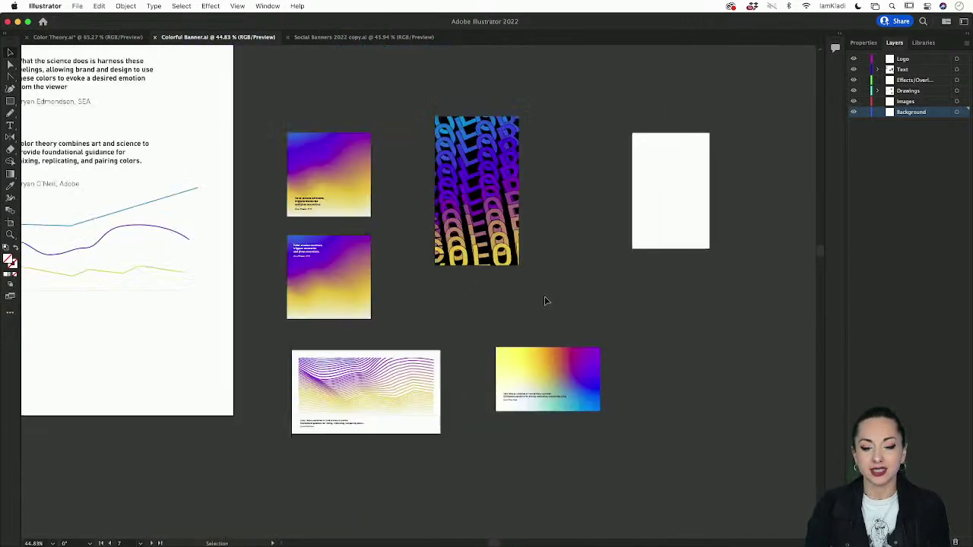
scroll(544, 301, up, 3)
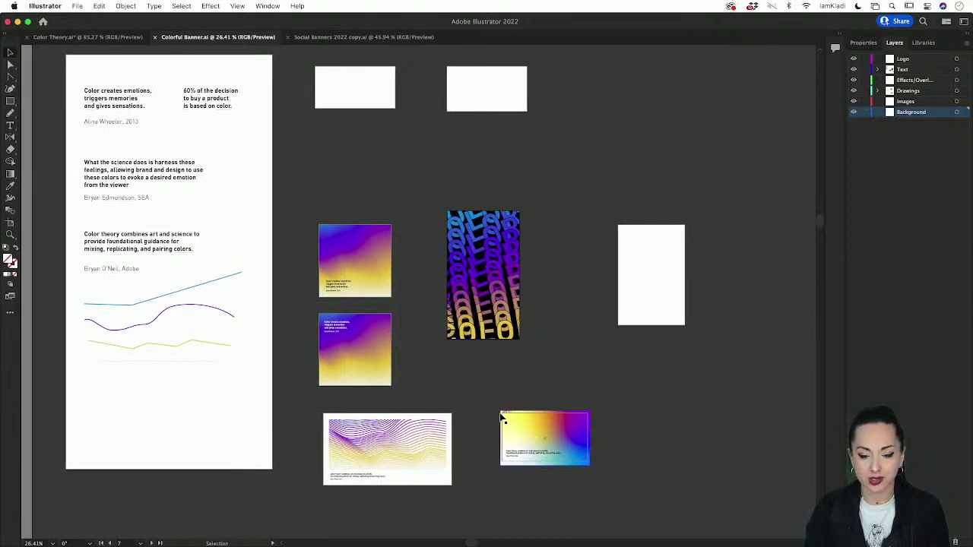
mouse_move(392, 544)
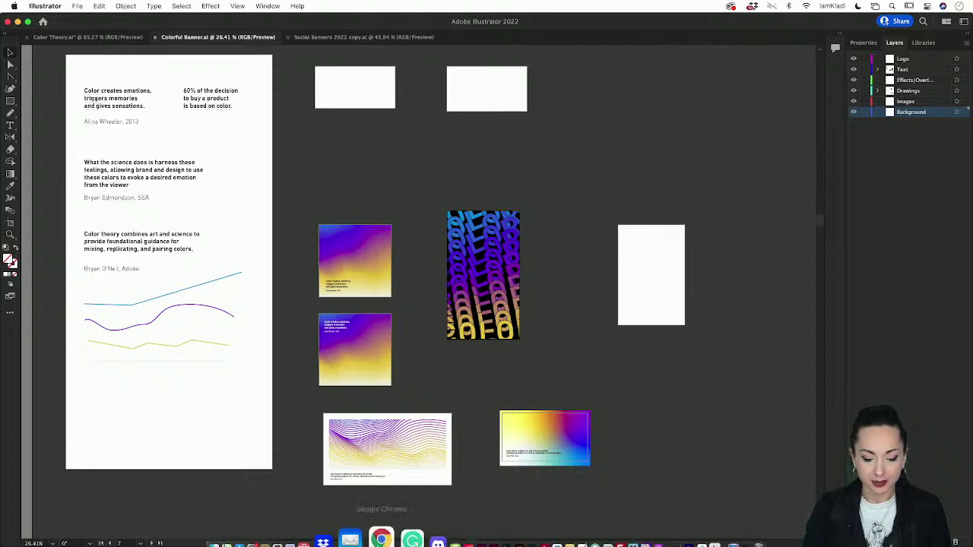
click(382, 538)
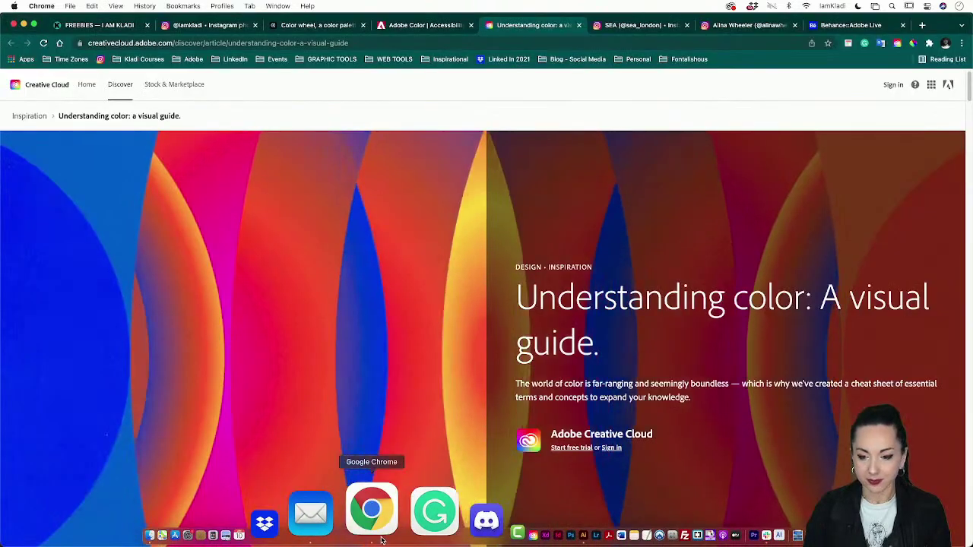
click(117, 25)
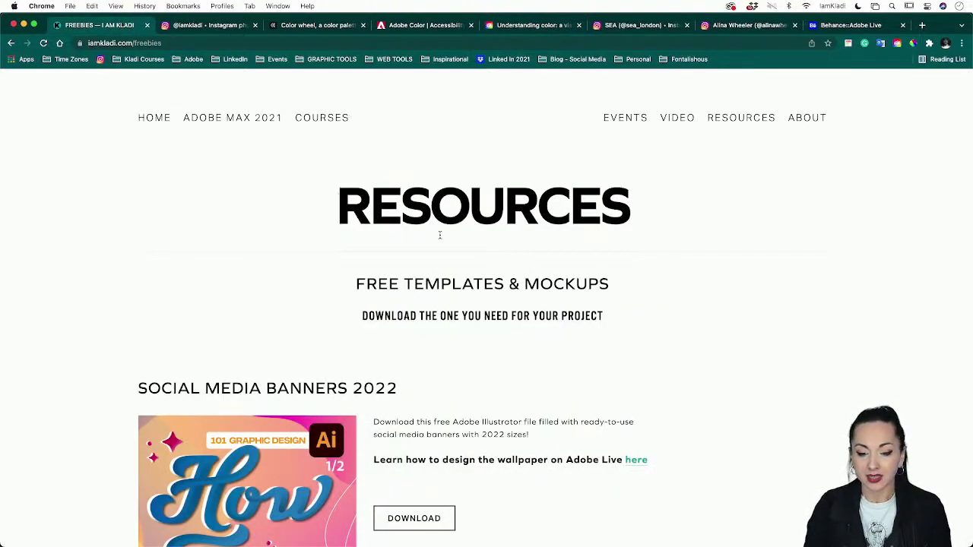
Scroll to the free Social Media Banners 2022 template, then return to Illustrator
scroll(494, 322, down, 1)
scroll(495, 322, down, 3)
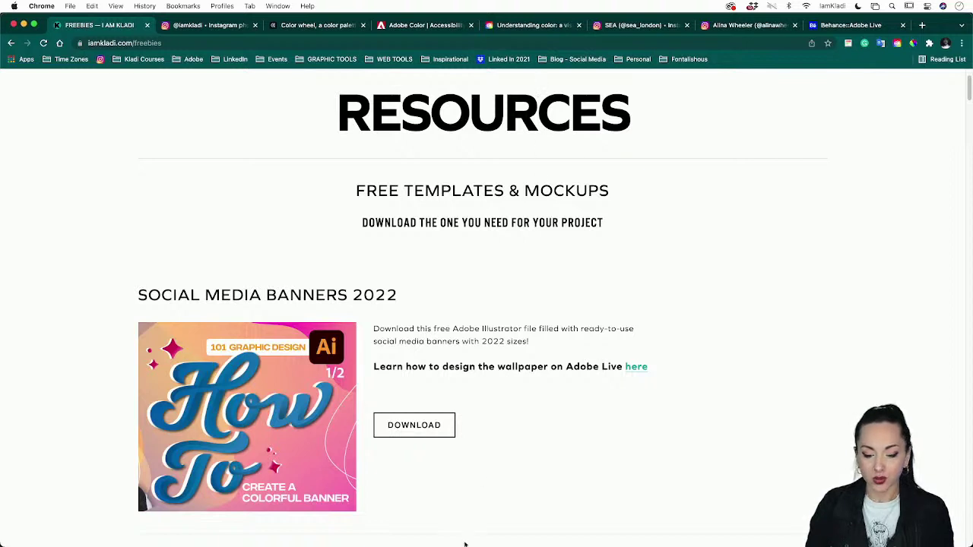
click(473, 517)
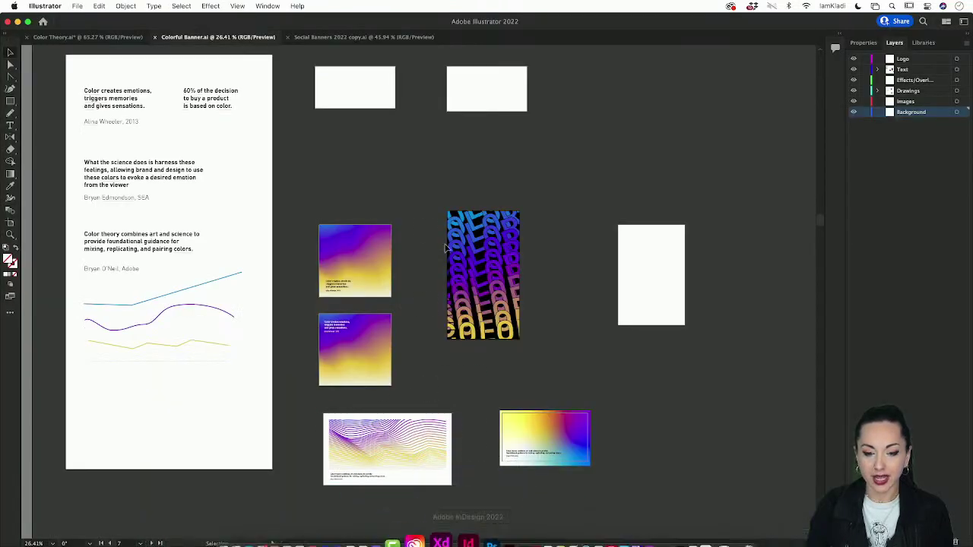
Switch to Social Banners 2022 copy.ai and zoom out over its blank artboards
click(307, 37)
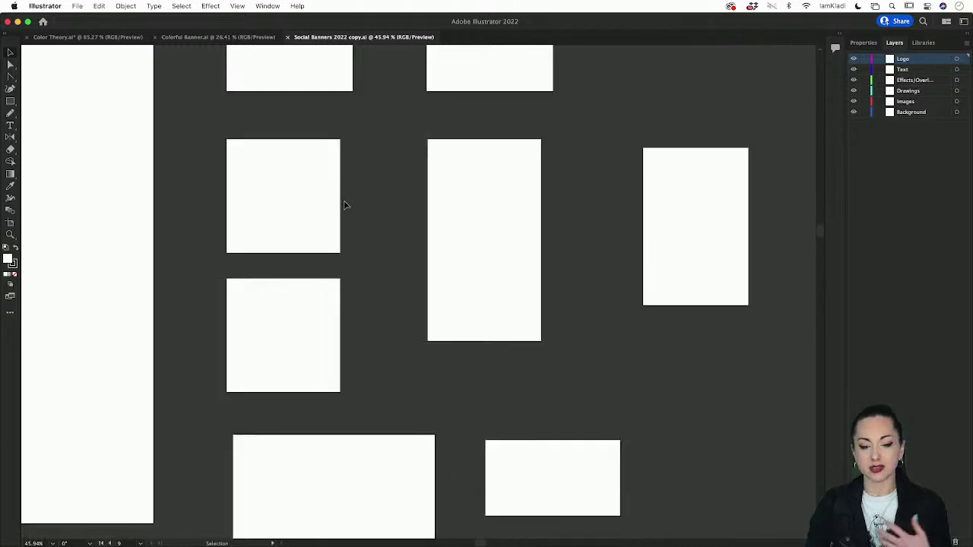
scroll(344, 205, down, 5)
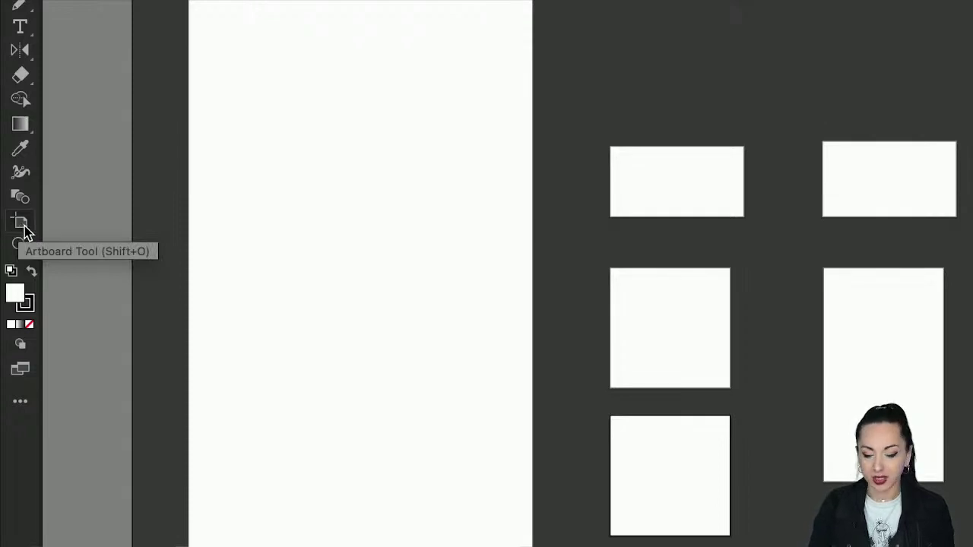
Enter artboard editing to display the artboard name labels, then exit it
click(20, 222)
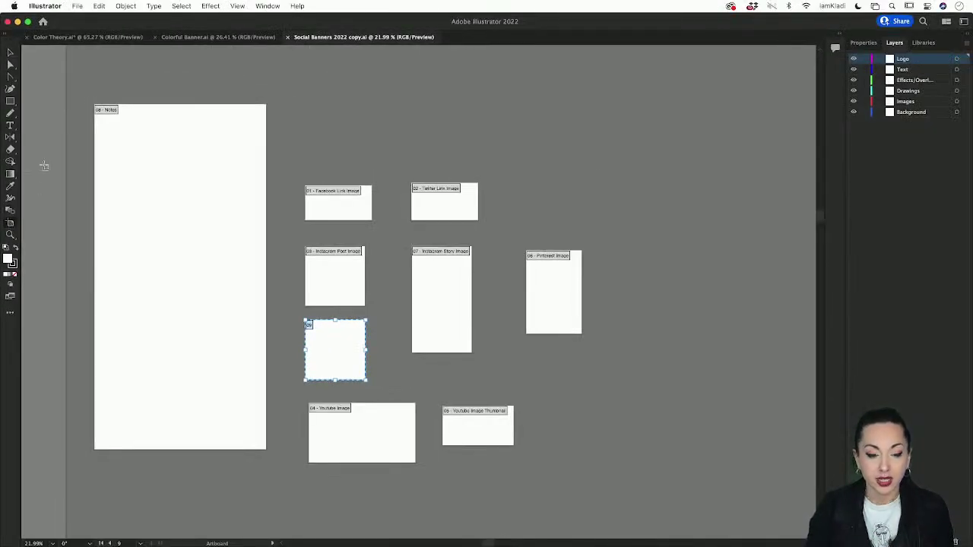
key(Escape)
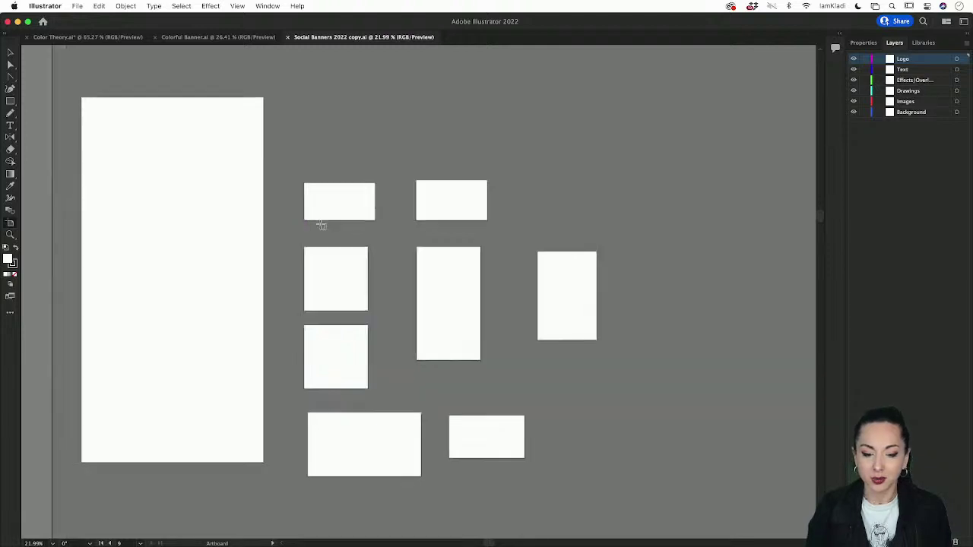
scroll(321, 225, up, 3)
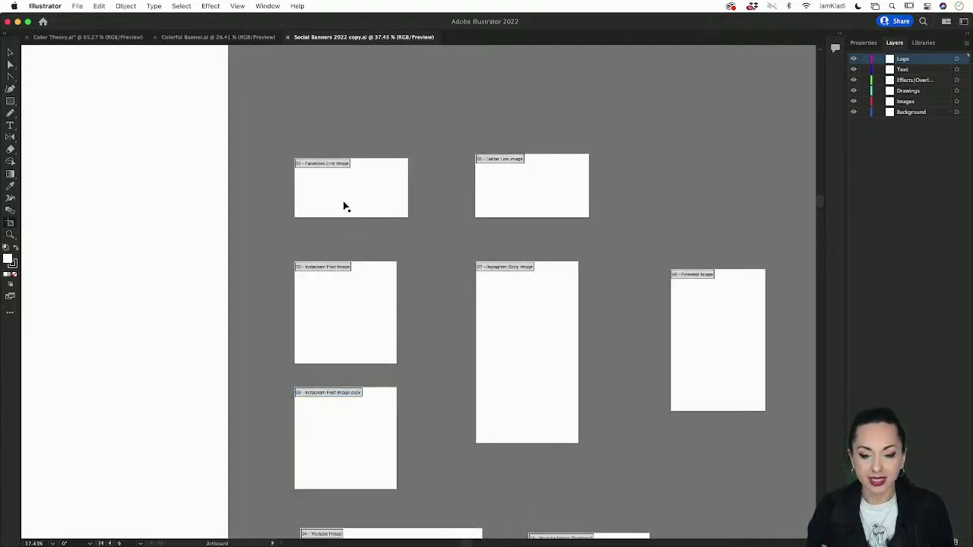
scroll(536, 198, up, 5)
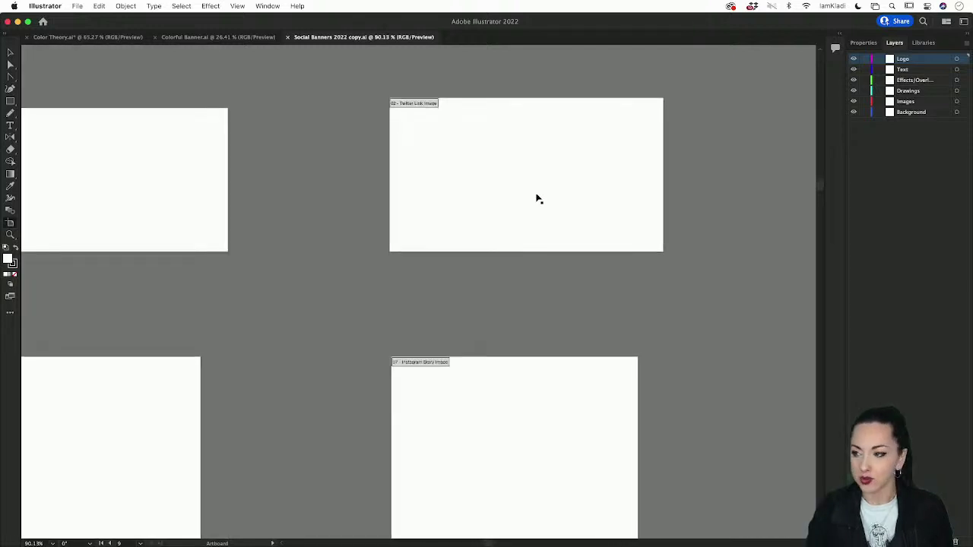
scroll(537, 198, up, 3)
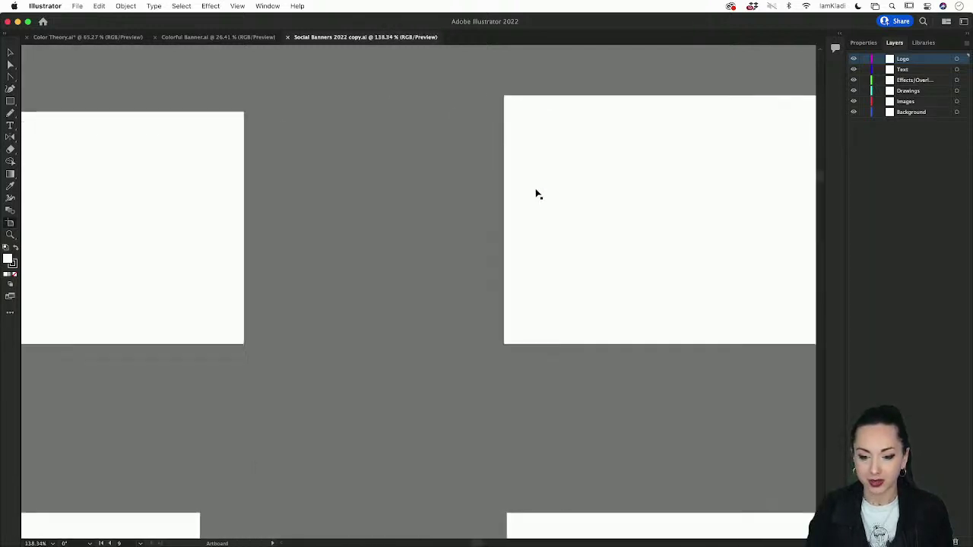
scroll(536, 192, down, 2)
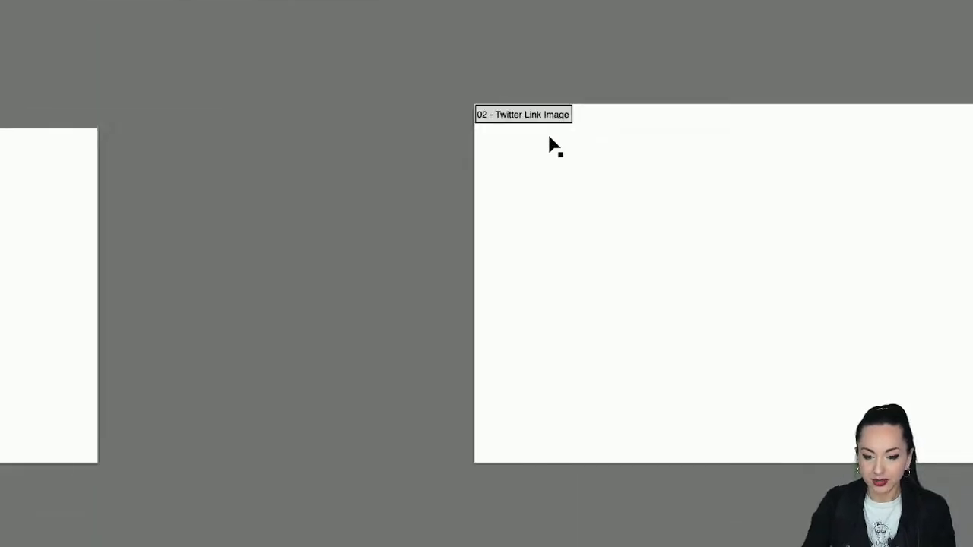
Pan and zoom across the artboards to inspect names like Facebook and Twitter Link Image
scroll(440, 157, left, 10)
scroll(440, 157, down, 3)
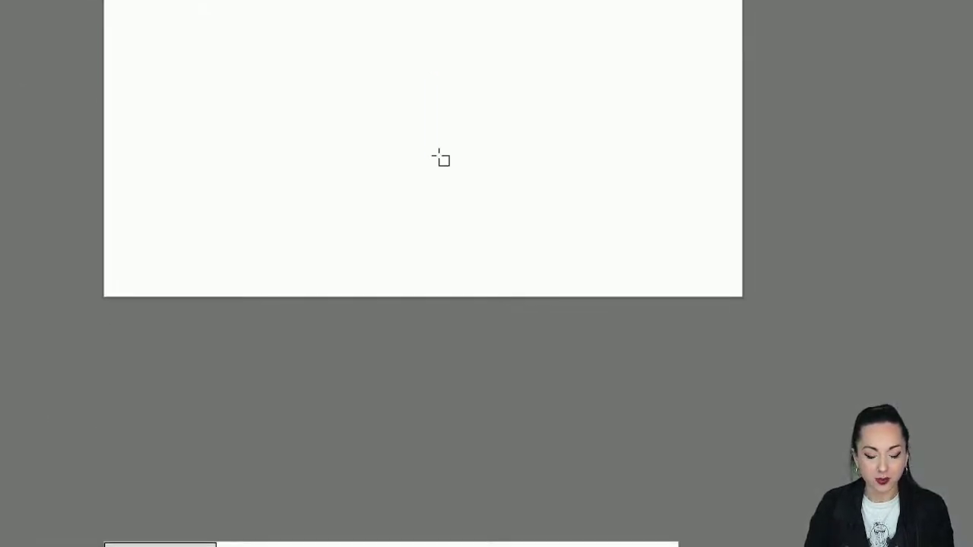
scroll(441, 158, down, 3)
scroll(441, 158, down, 2)
scroll(441, 157, down, 2)
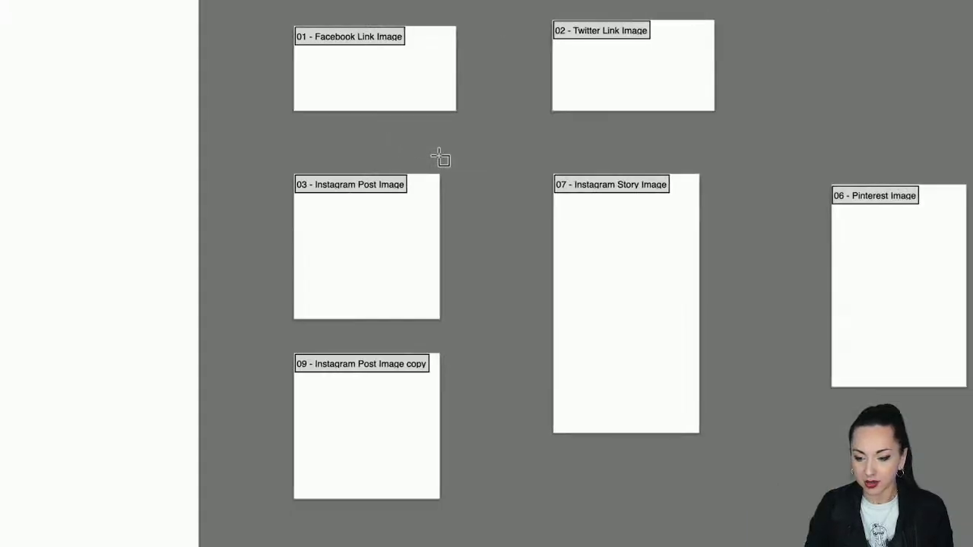
scroll(484, 193, down, 1)
scroll(484, 193, right, 1)
scroll(404, 319, down, 3)
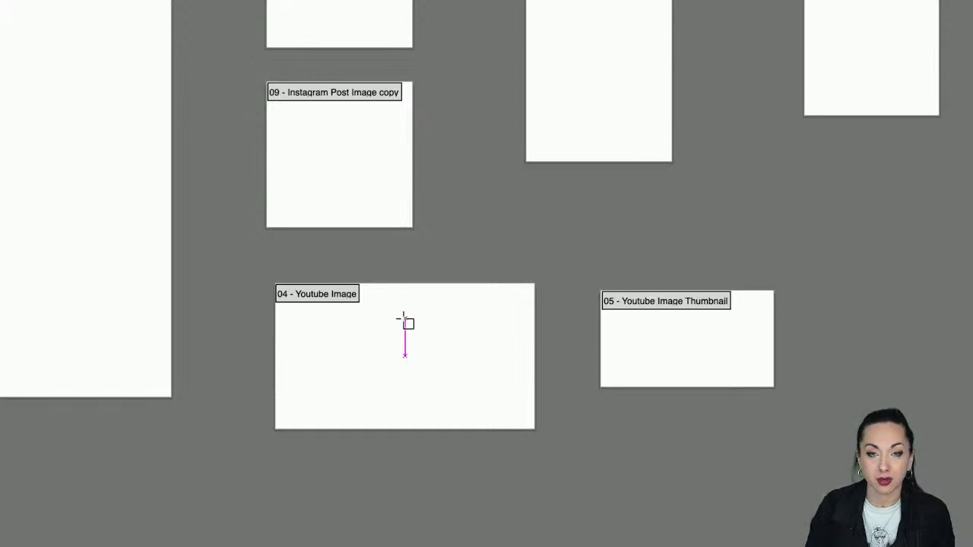
scroll(405, 320, down, 3)
scroll(403, 319, up, 3)
scroll(403, 319, down, 1)
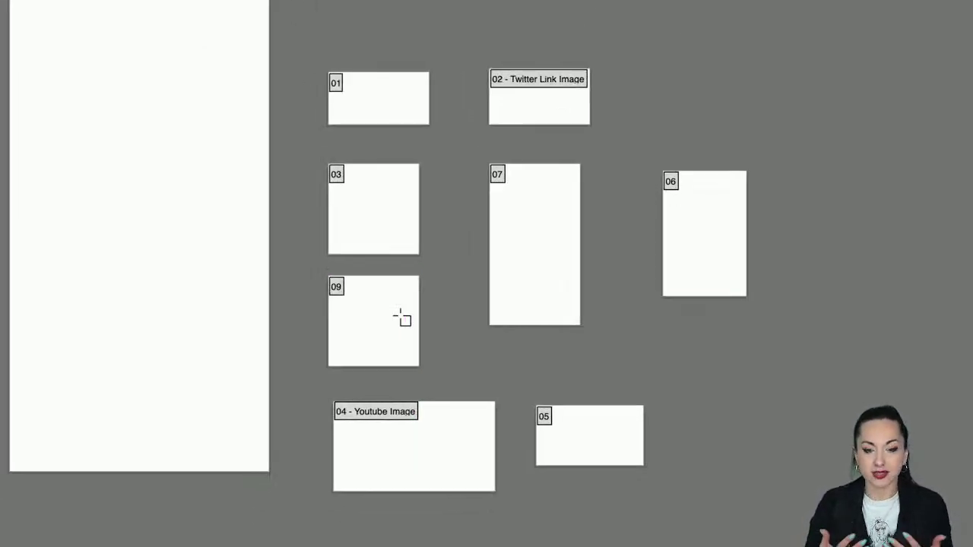
scroll(314, 295, left, 3)
scroll(314, 294, down, 1)
scroll(313, 295, right, 1)
scroll(313, 295, up, 1)
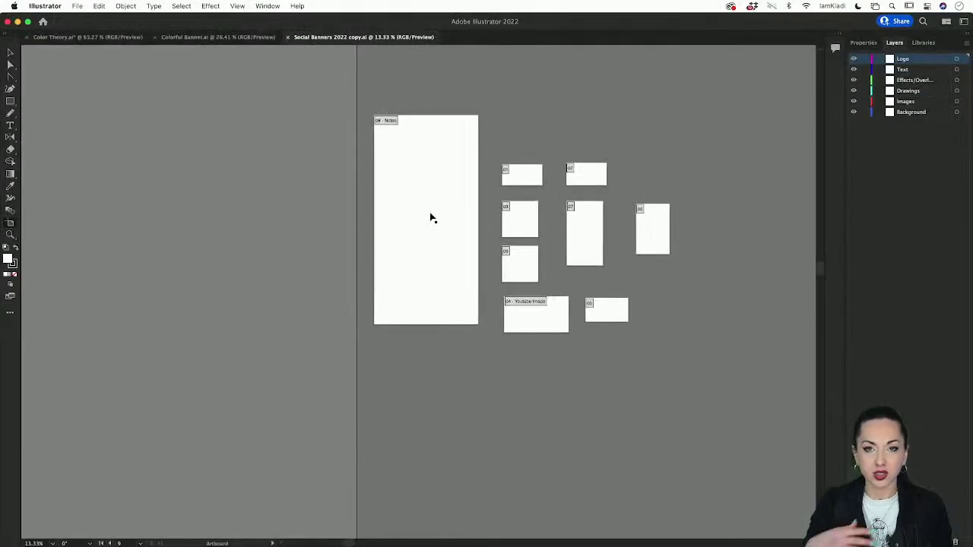
scroll(494, 256, right, 6)
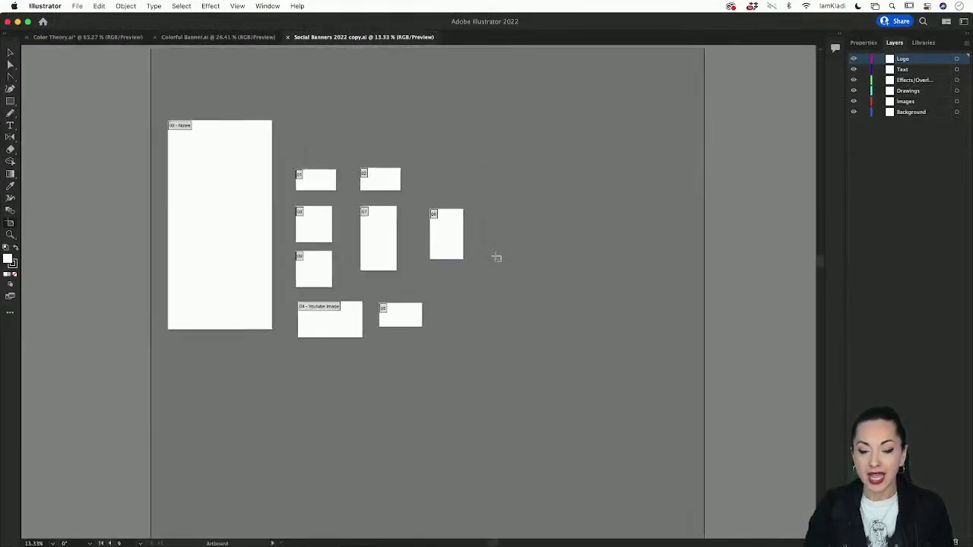
scroll(496, 258, right, 2)
scroll(496, 257, up, 3)
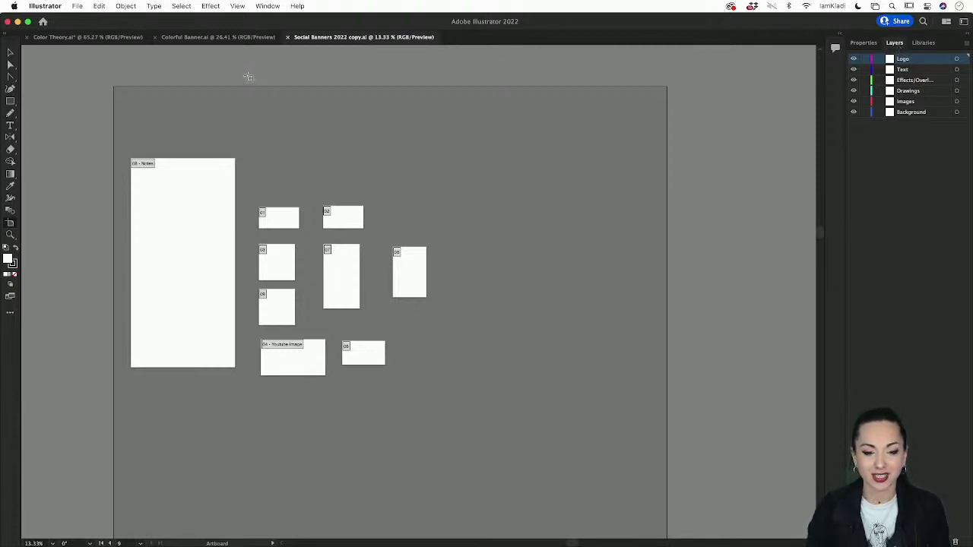
Dismiss the Window menu and unlock the Background layer in the Layers panel
click(268, 6)
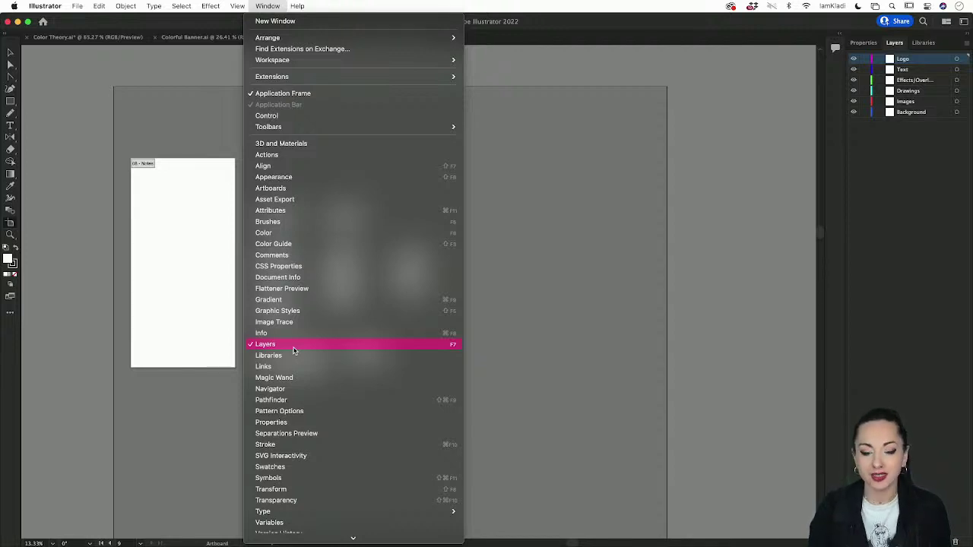
click(907, 186)
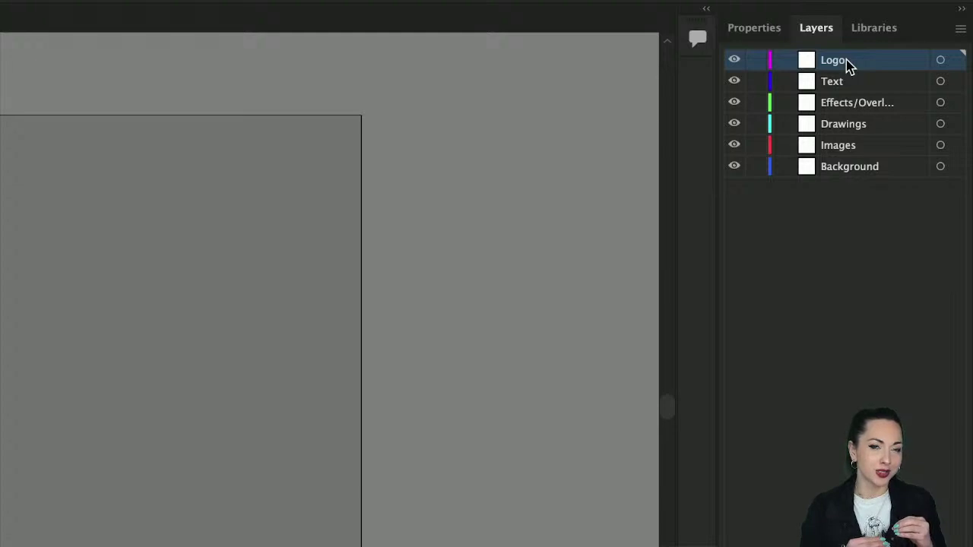
click(756, 167)
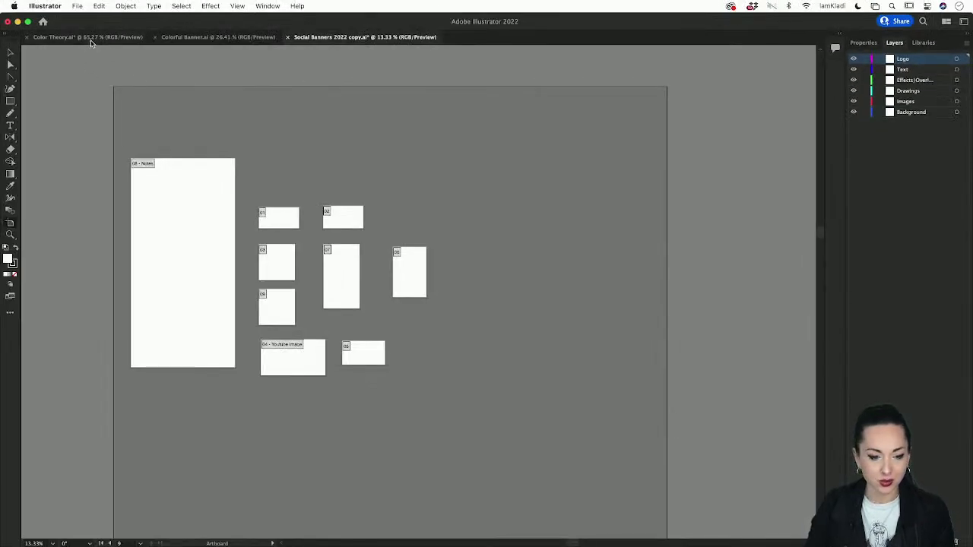
click(89, 38)
click(220, 38)
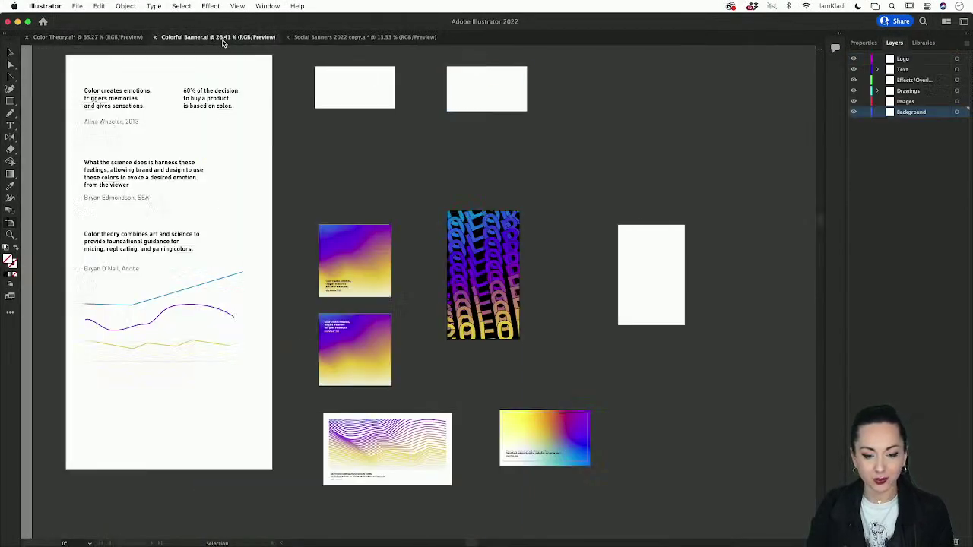
scroll(481, 285, up, 5)
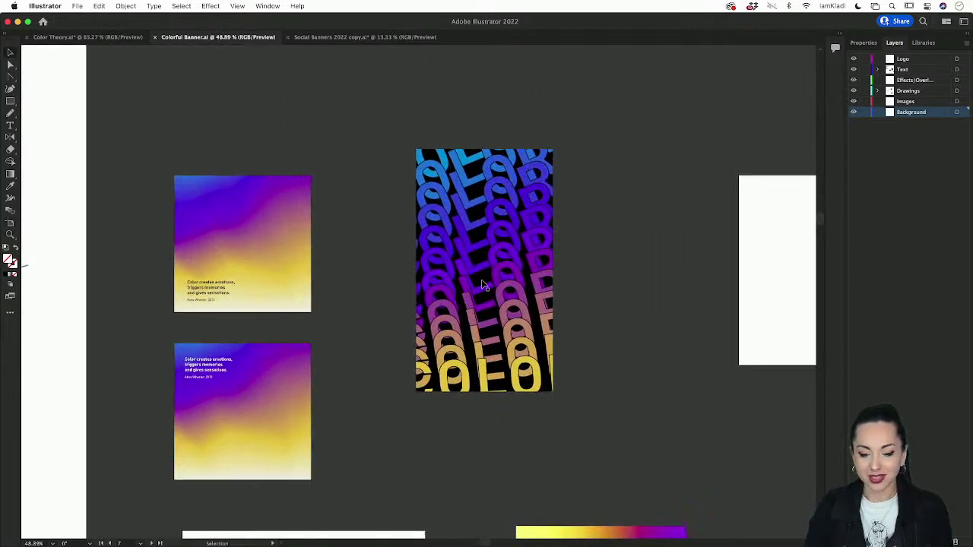
scroll(481, 285, down, 5)
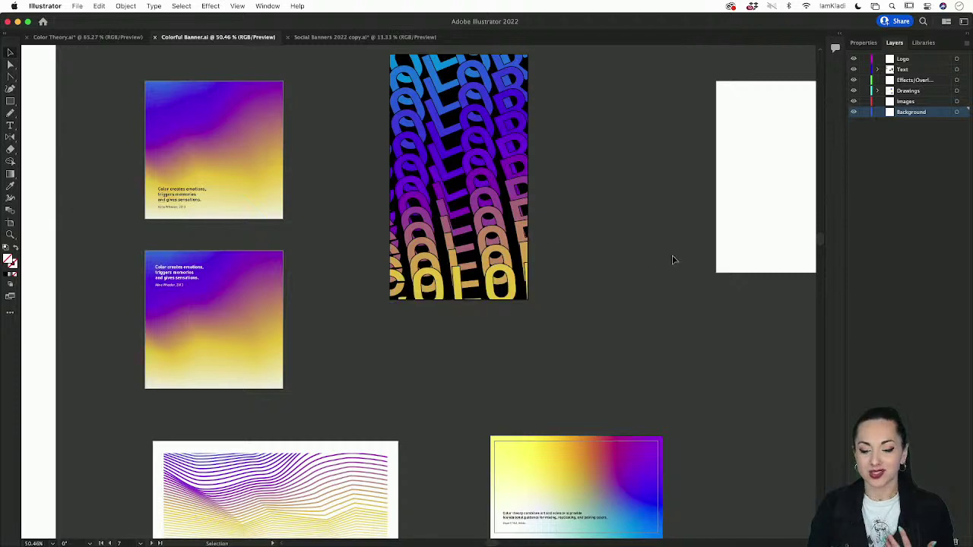
scroll(322, 373, down, 5)
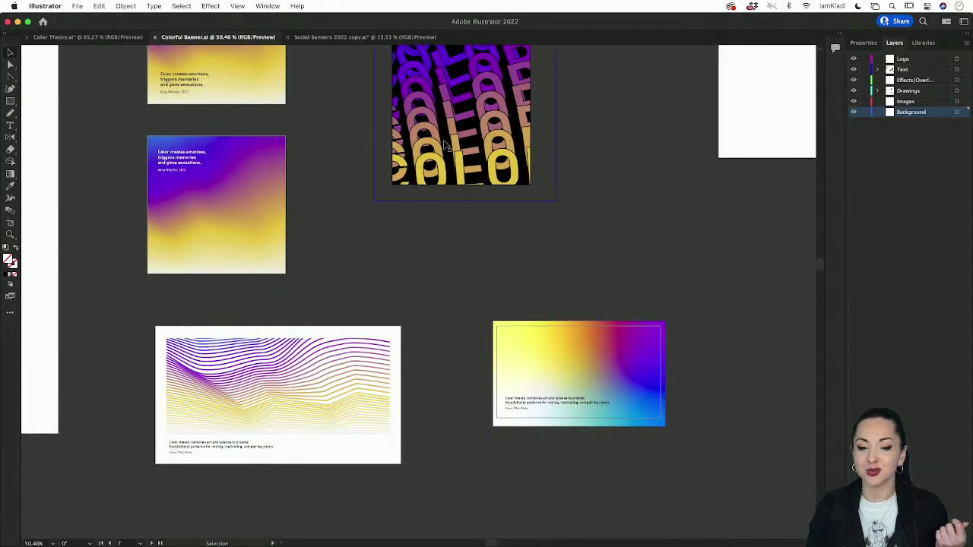
scroll(540, 387, up, 3)
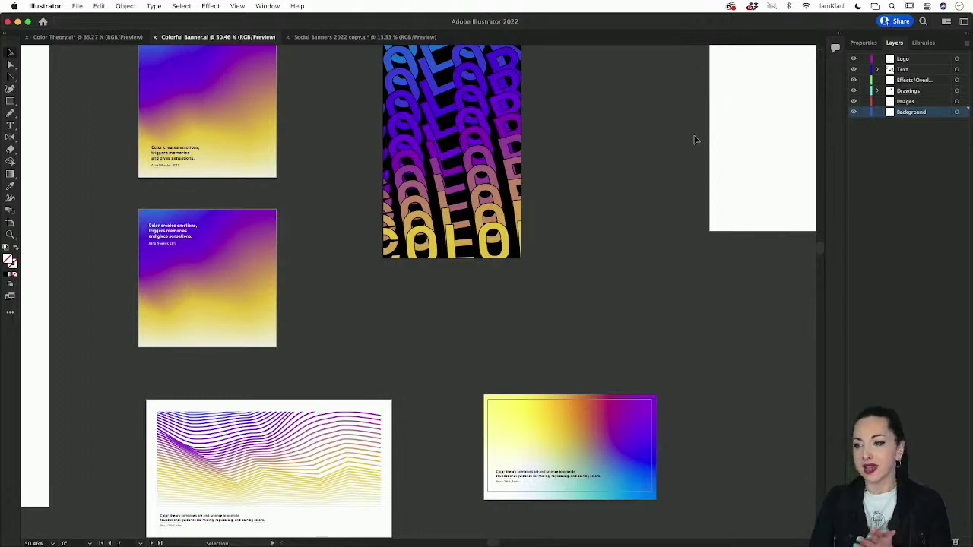
scroll(388, 424, down, 3)
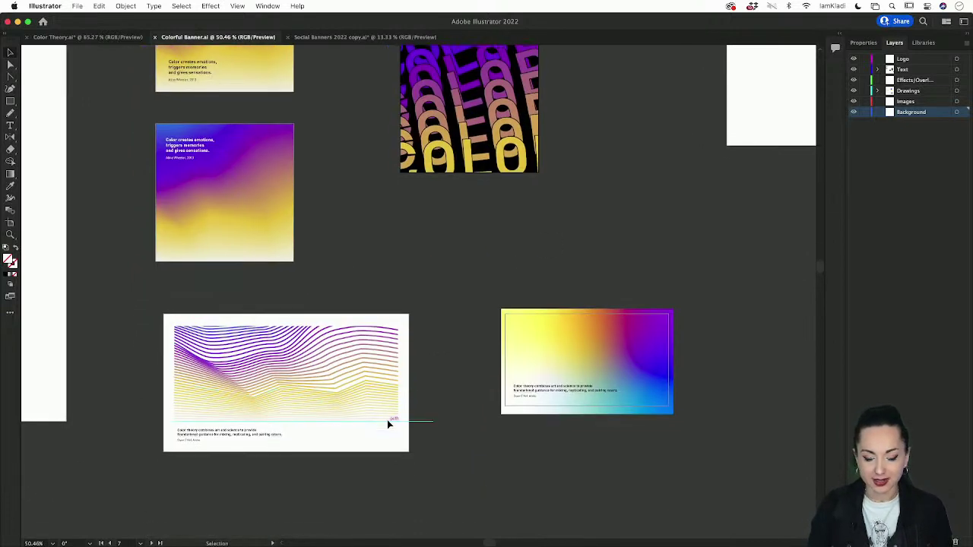
scroll(387, 420, down, 3)
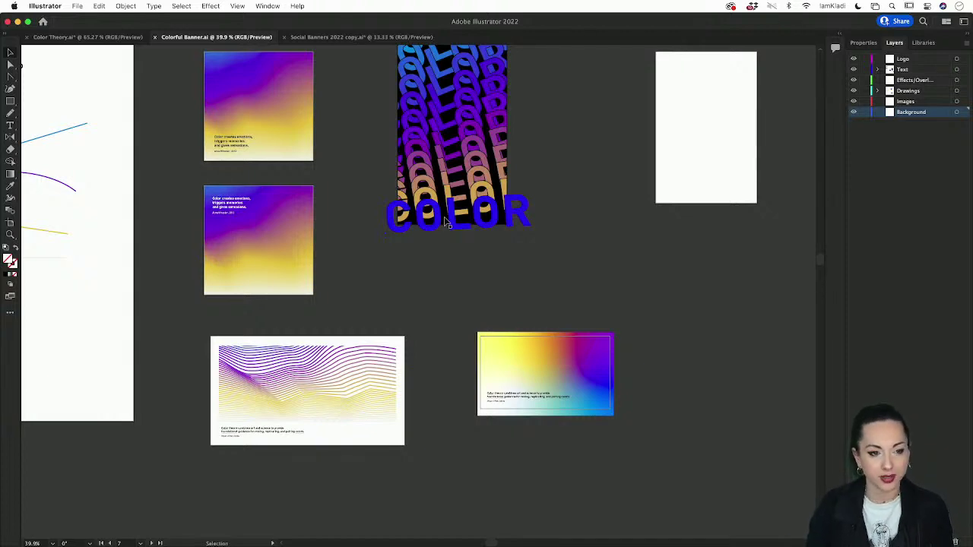
scroll(498, 199, down, 3)
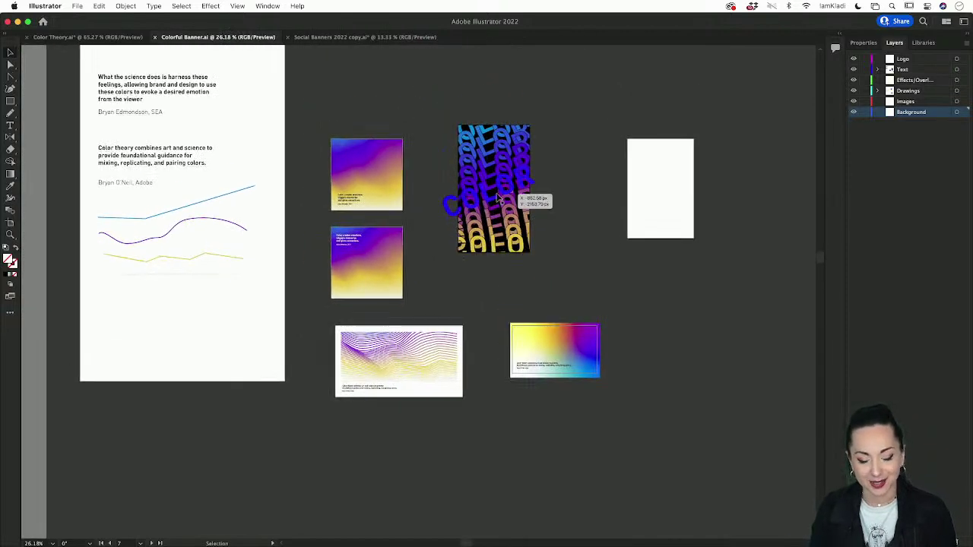
scroll(498, 199, up, 5)
scroll(498, 199, left, 3)
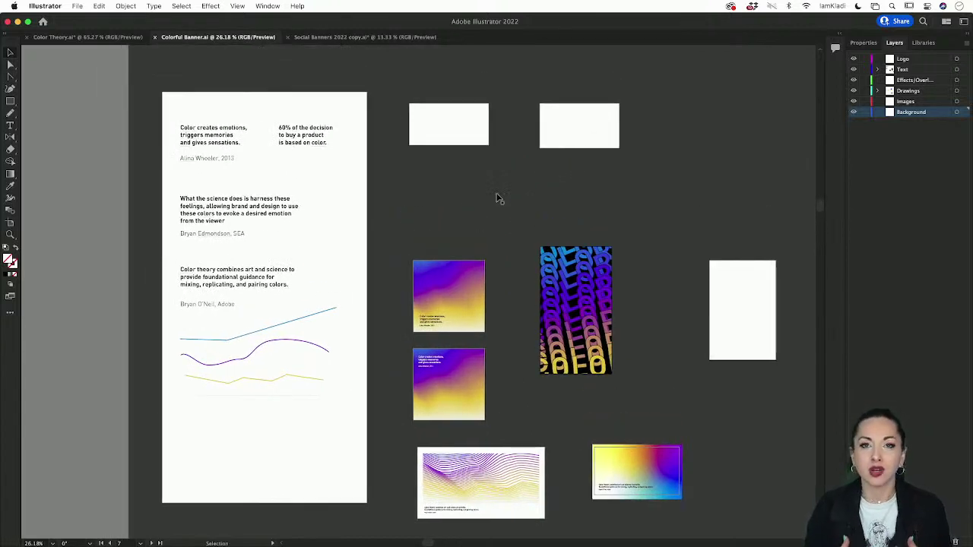
scroll(455, 316, up, 2)
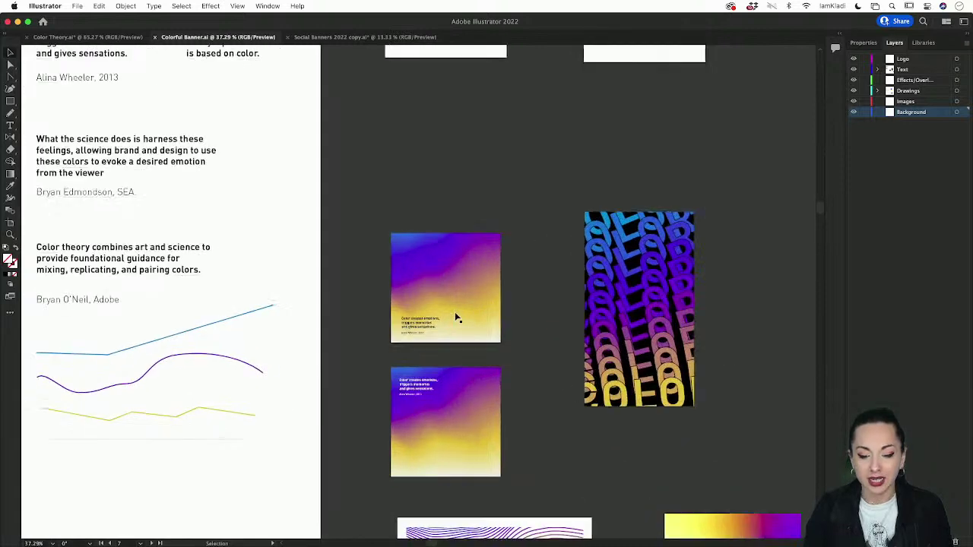
scroll(456, 318, up, 2)
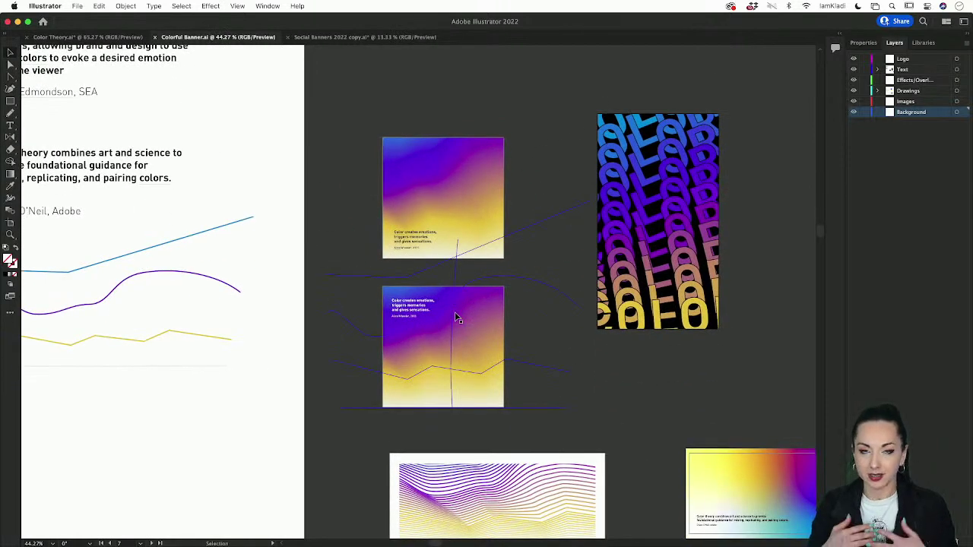
scroll(426, 311, left, 5)
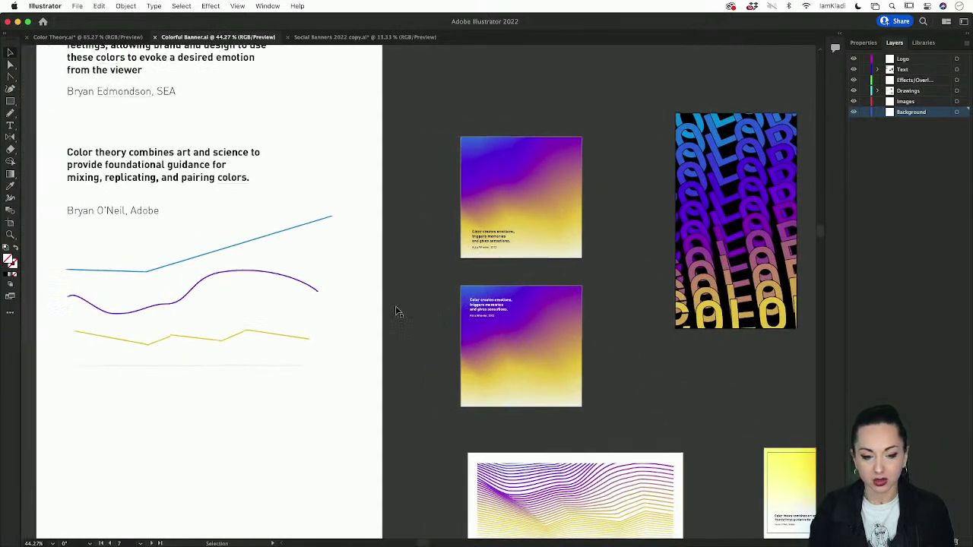
click(71, 37)
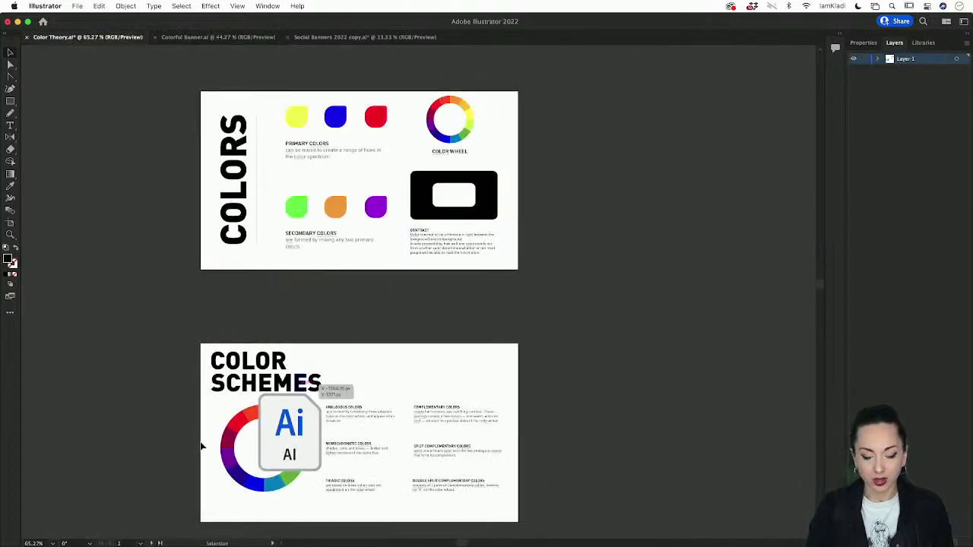
drag(282, 440, 59, 407)
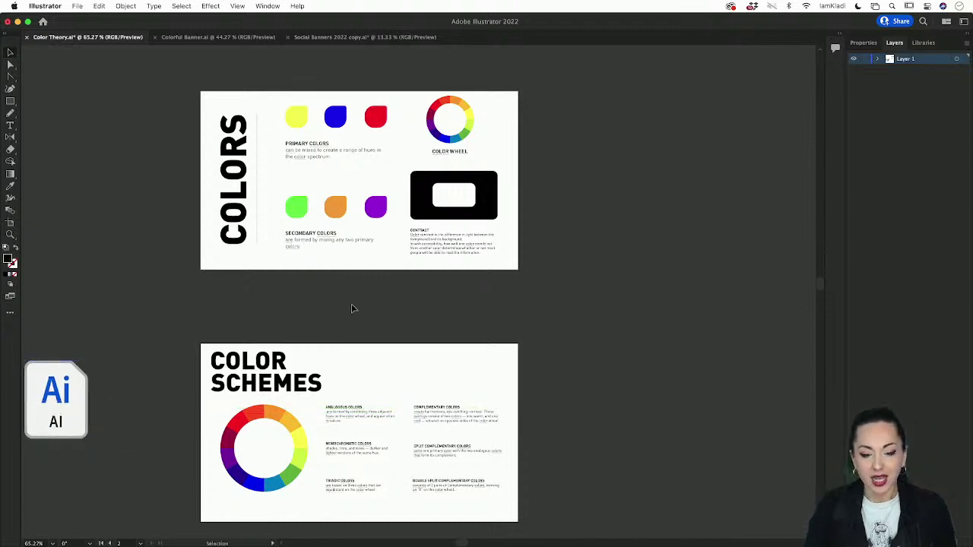
scroll(351, 308, up, 3)
scroll(351, 308, up, 3)
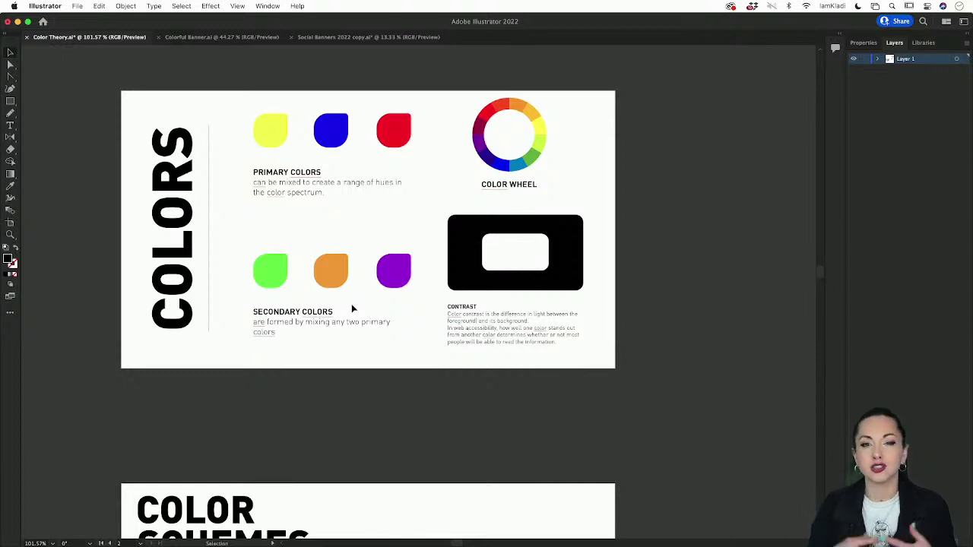
scroll(542, 382, up, 4)
scroll(541, 382, down, 6)
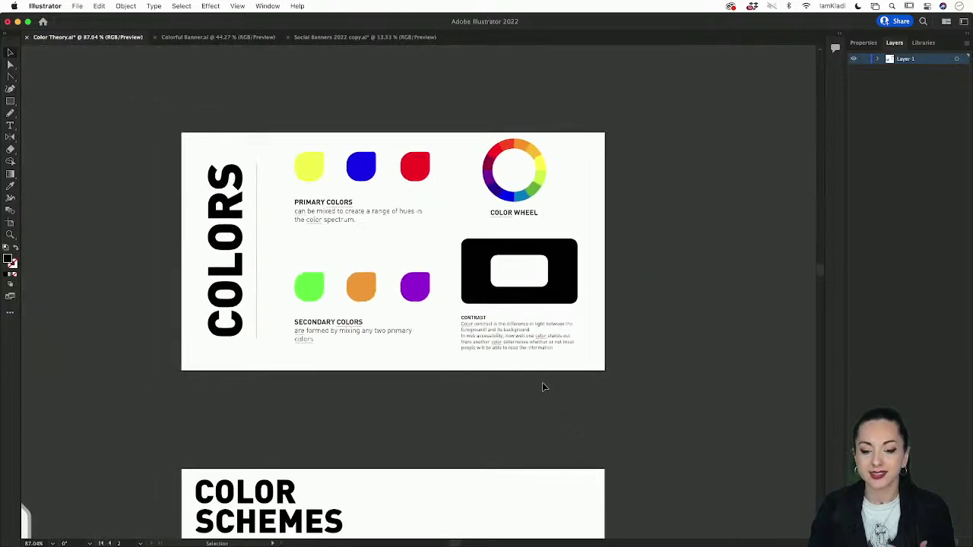
scroll(532, 221, up, 3)
scroll(532, 221, down, 5)
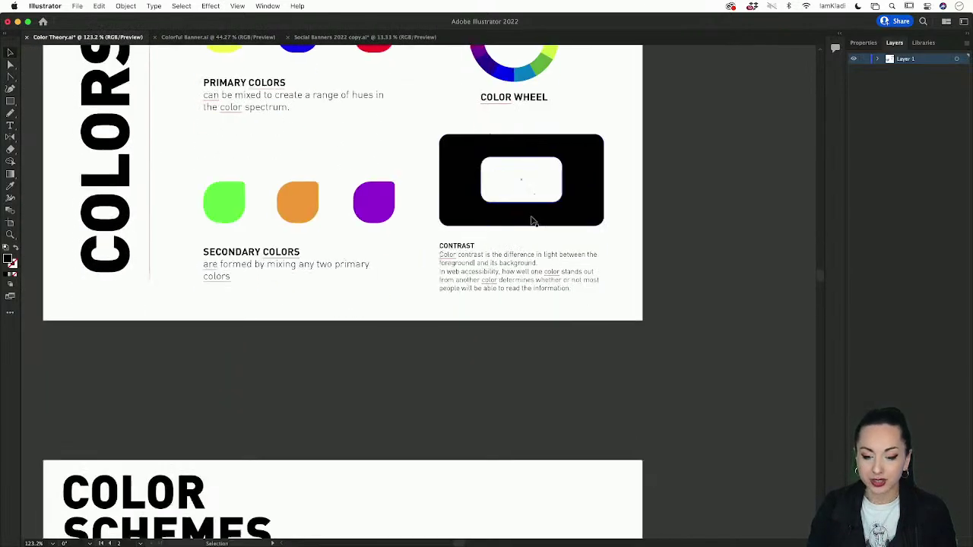
scroll(532, 220, down, 4)
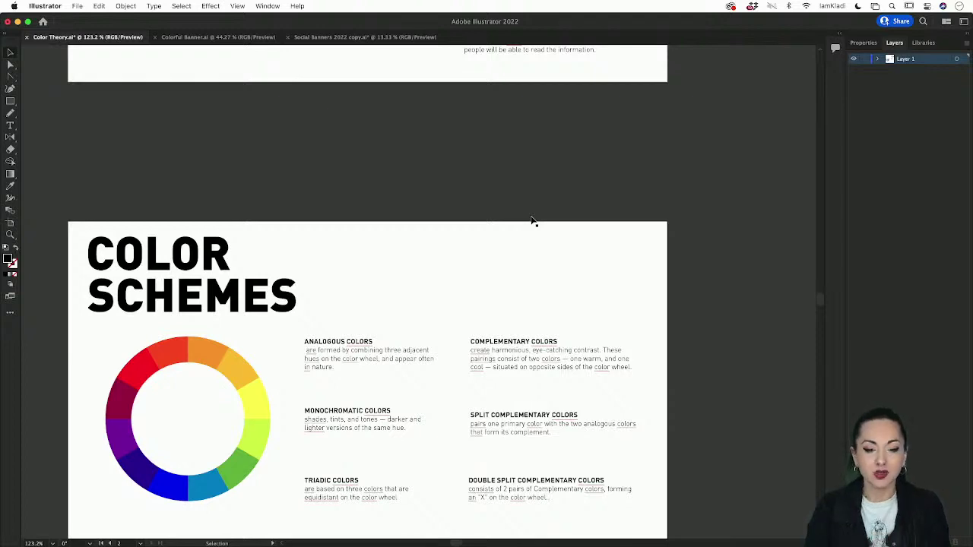
click(232, 37)
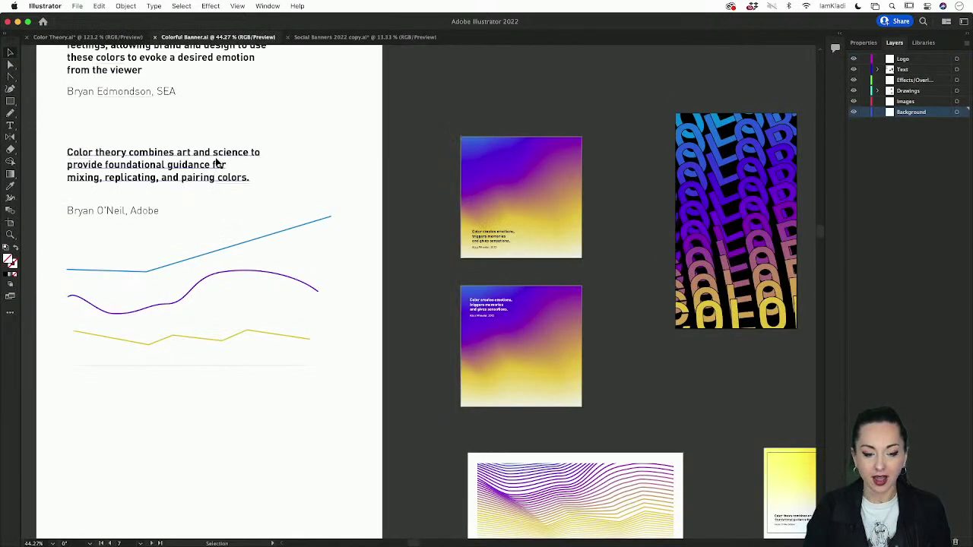
Nudge the quote's attribution line slightly up, then bring Chrome's freebies page forward
scroll(217, 163, up, 5)
scroll(217, 163, left, 3)
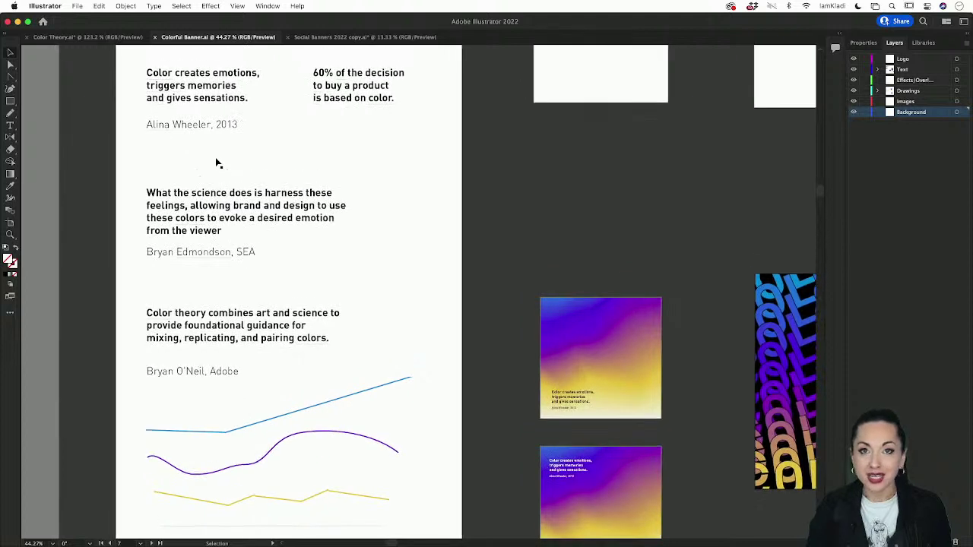
scroll(217, 163, up, 1)
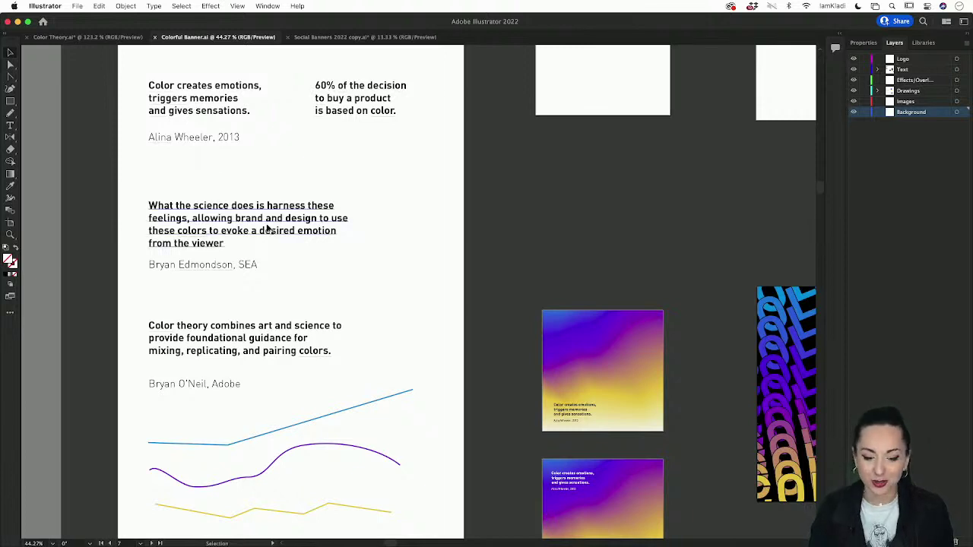
drag(185, 389, 187, 380)
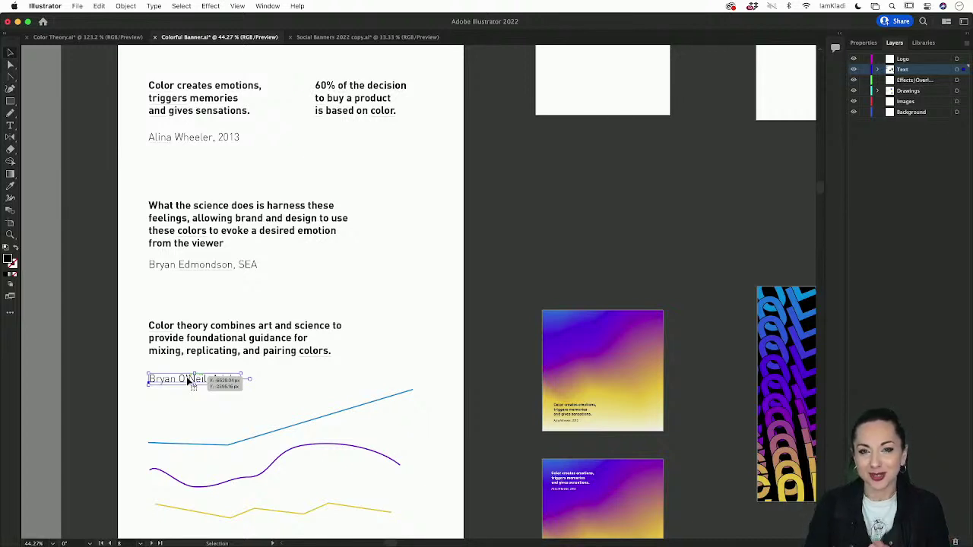
drag(188, 380, 188, 380)
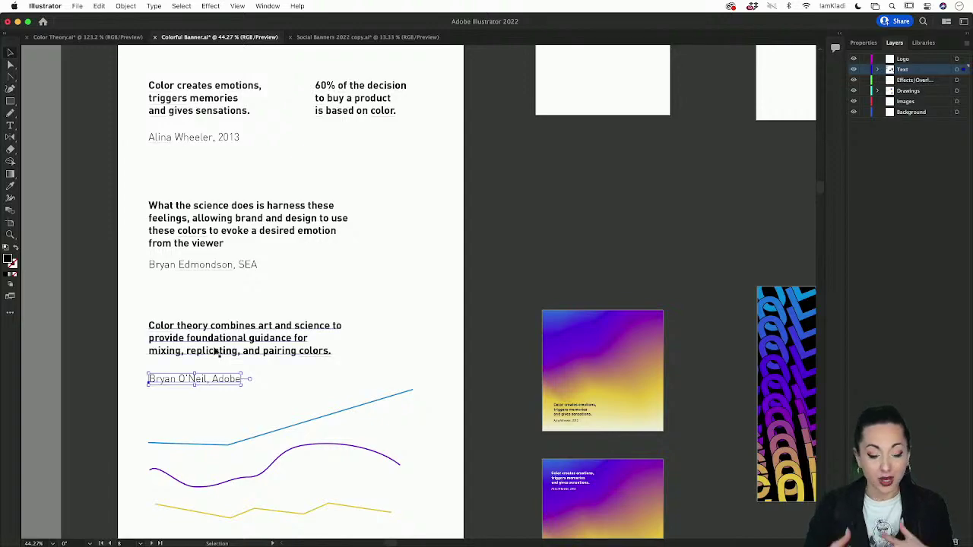
key(ctrl+Up)
click(266, 287)
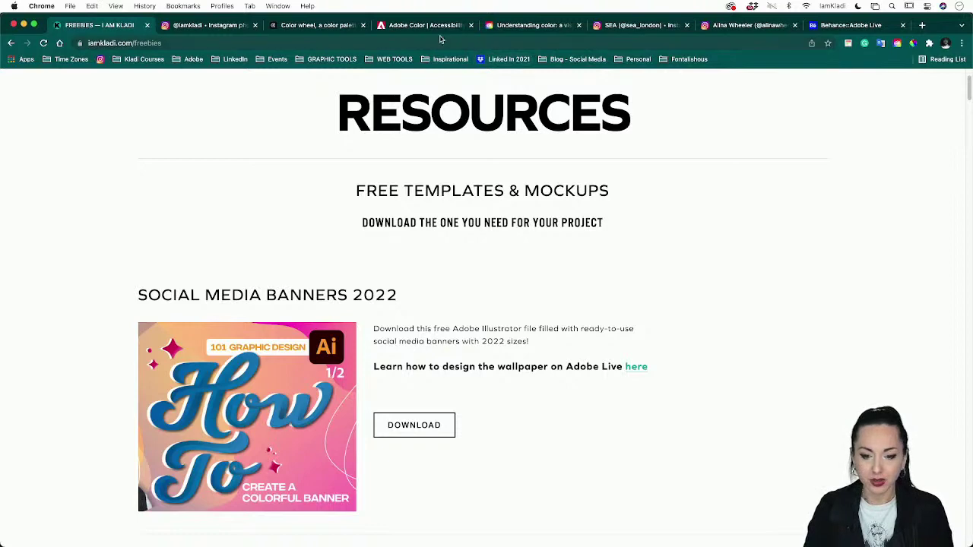
Read through the Understanding color article and select its web address
click(505, 29)
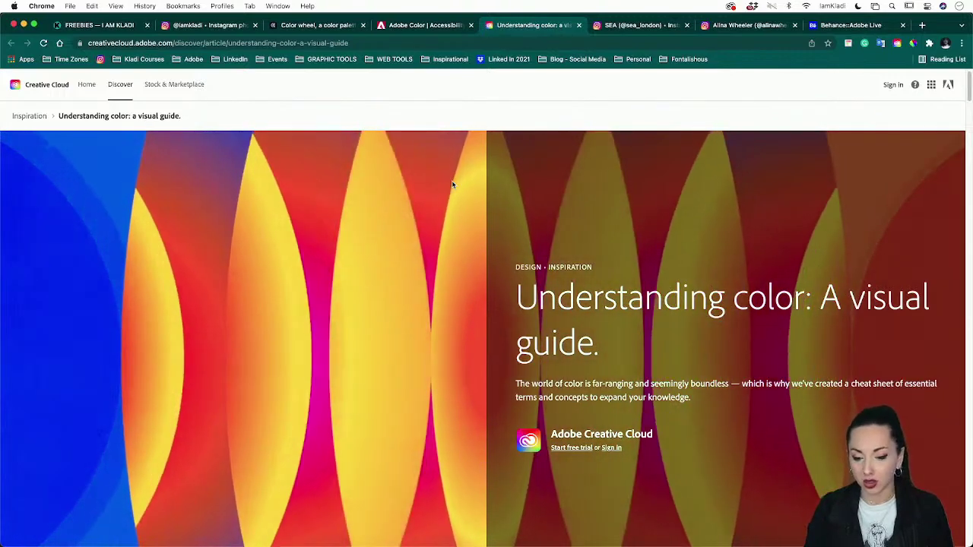
scroll(505, 314, down, 5)
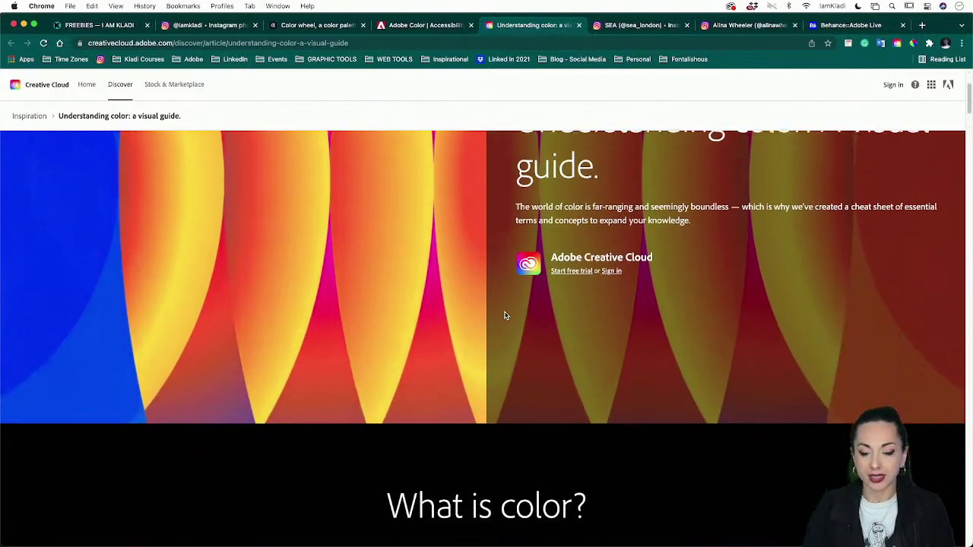
scroll(504, 315, down, 3)
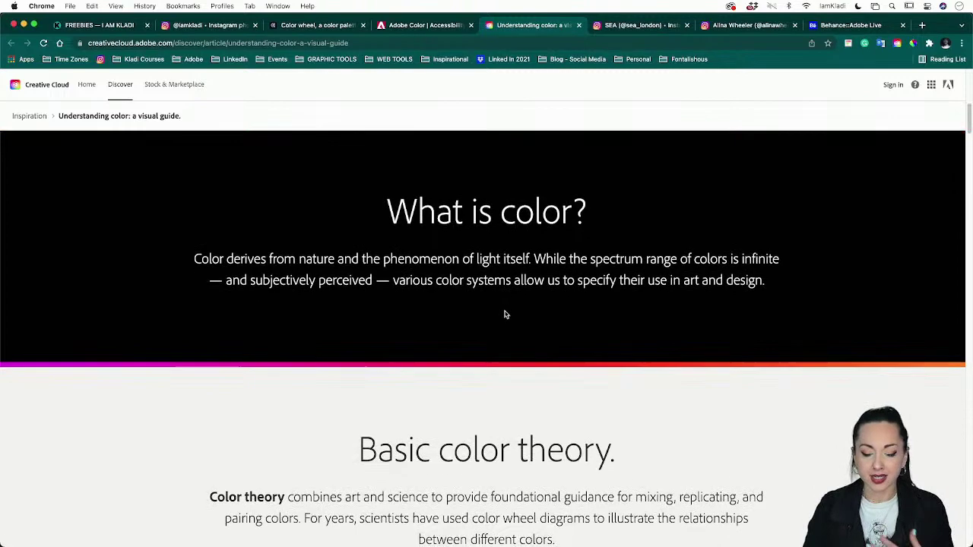
scroll(504, 314, down, 6)
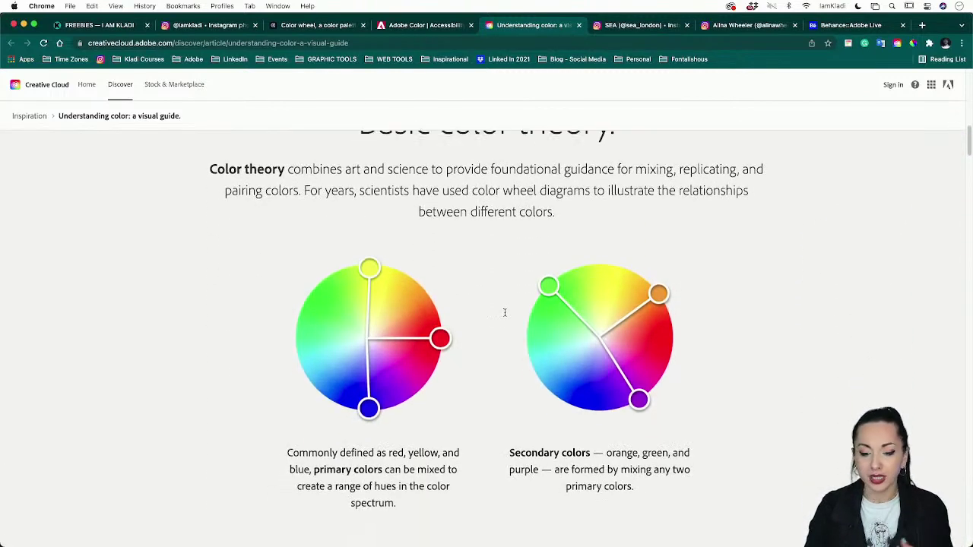
scroll(505, 314, down, 2)
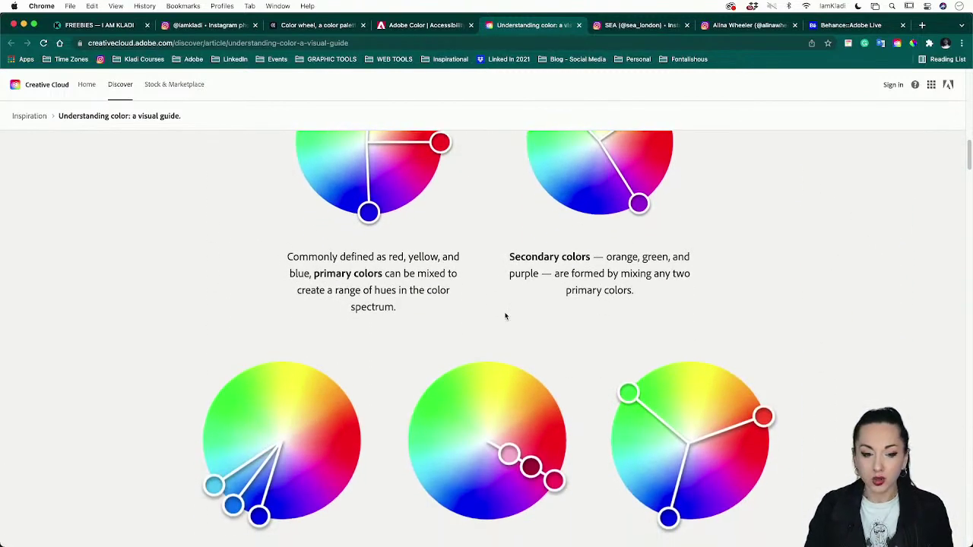
scroll(505, 316, up, 1)
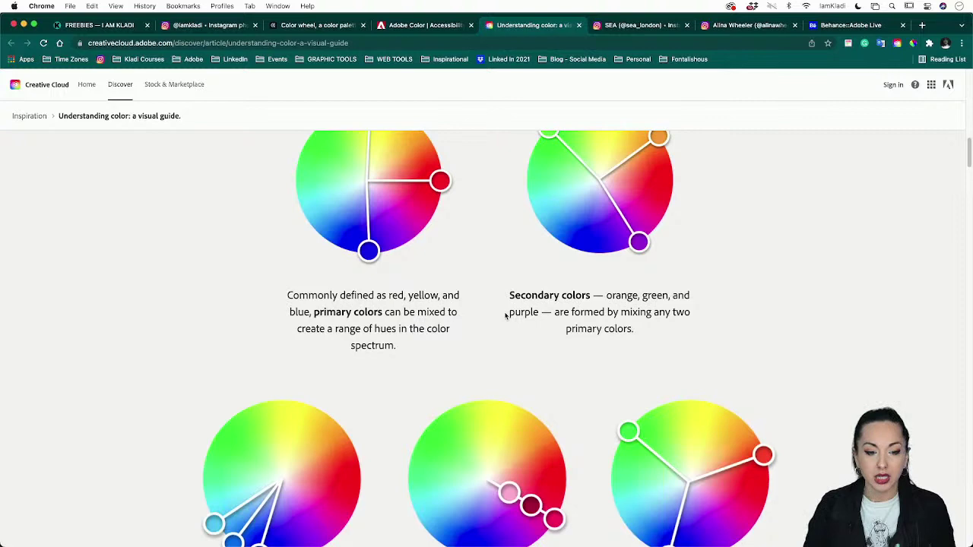
click(301, 42)
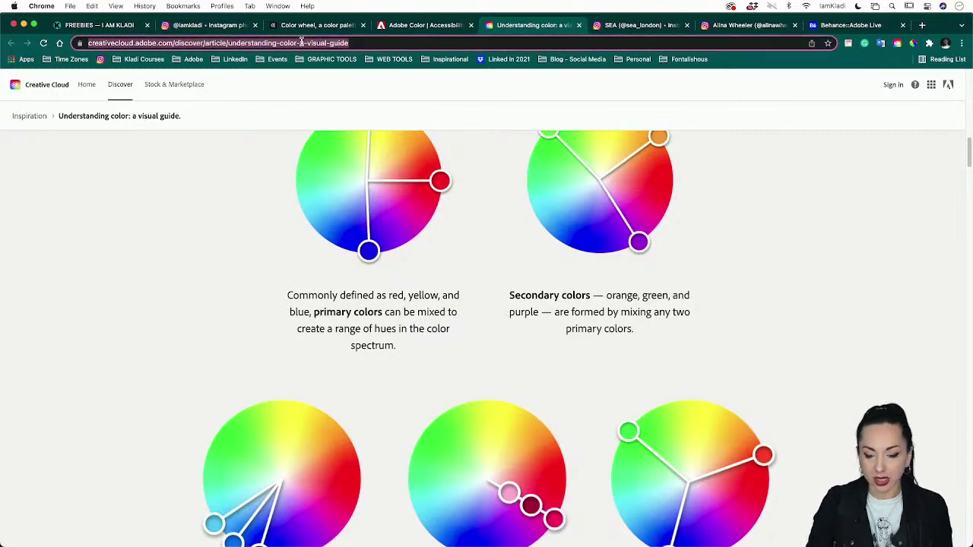
Browse the Behance livestream page and open the Adobe Live stream
click(861, 24)
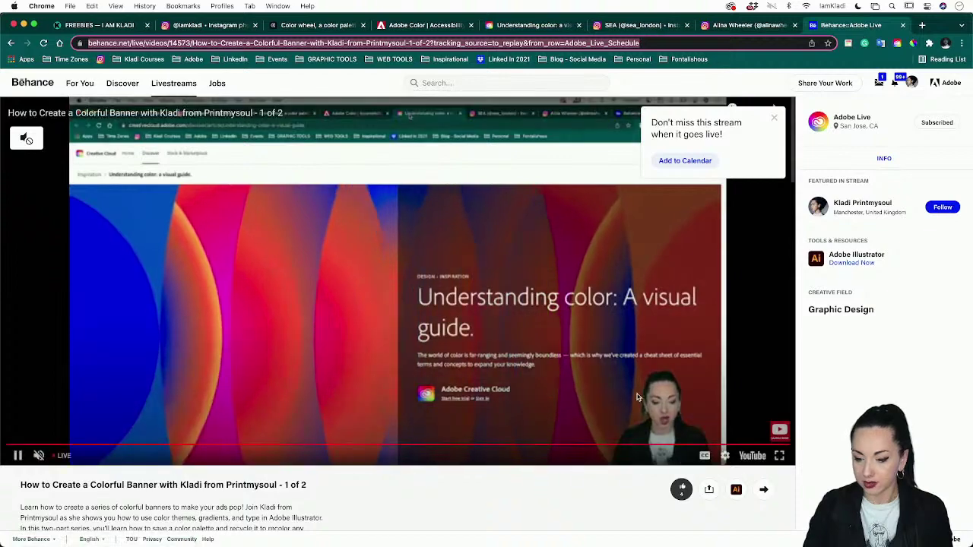
scroll(605, 130, down, 5)
scroll(605, 130, down, 5)
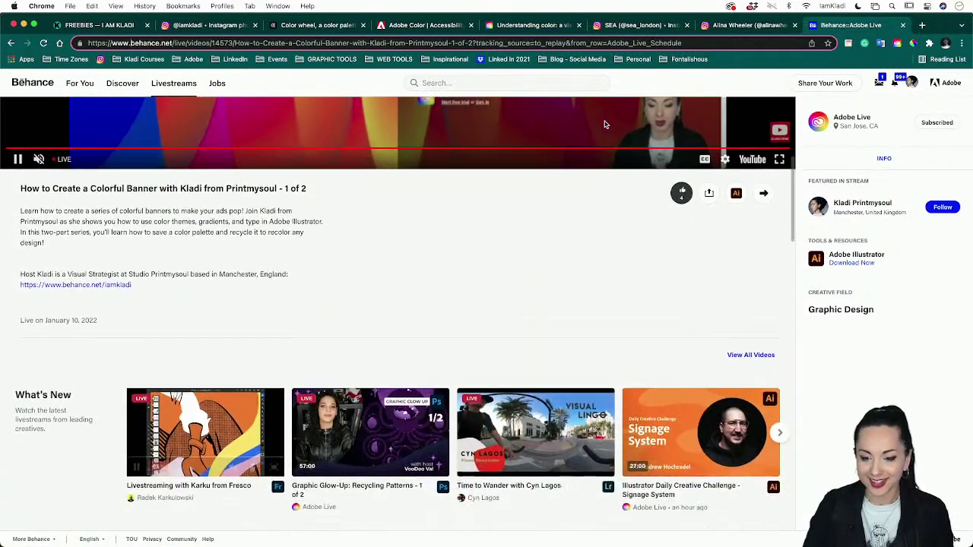
click(763, 140)
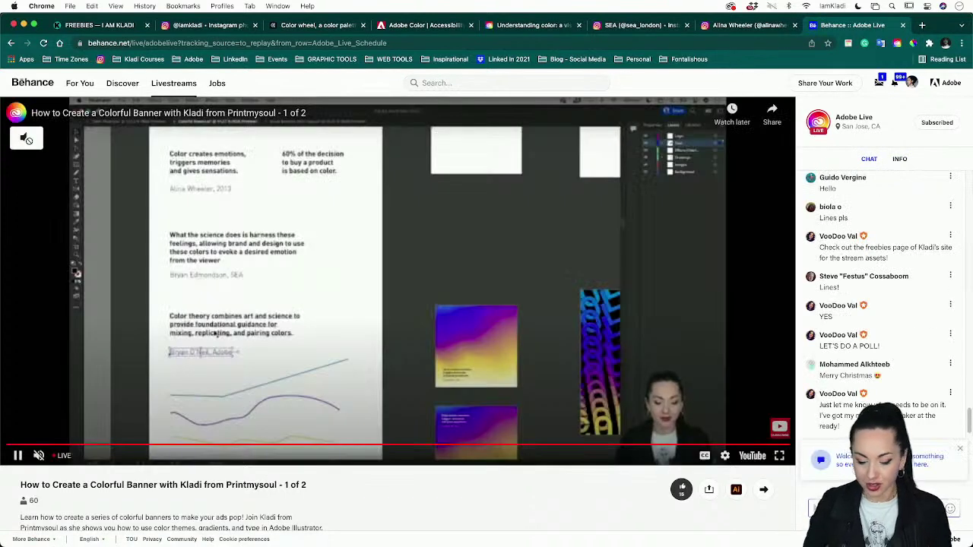
Scroll further through the Understanding color article, then bring up the Adobe Color wheel
click(524, 26)
scroll(475, 399, down, 1)
scroll(475, 399, down, 10)
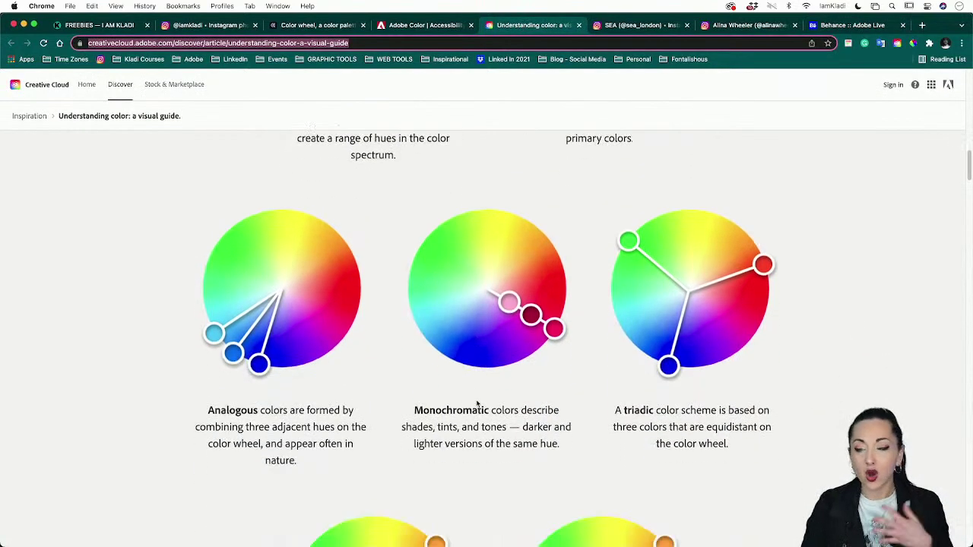
scroll(477, 403, down, 8)
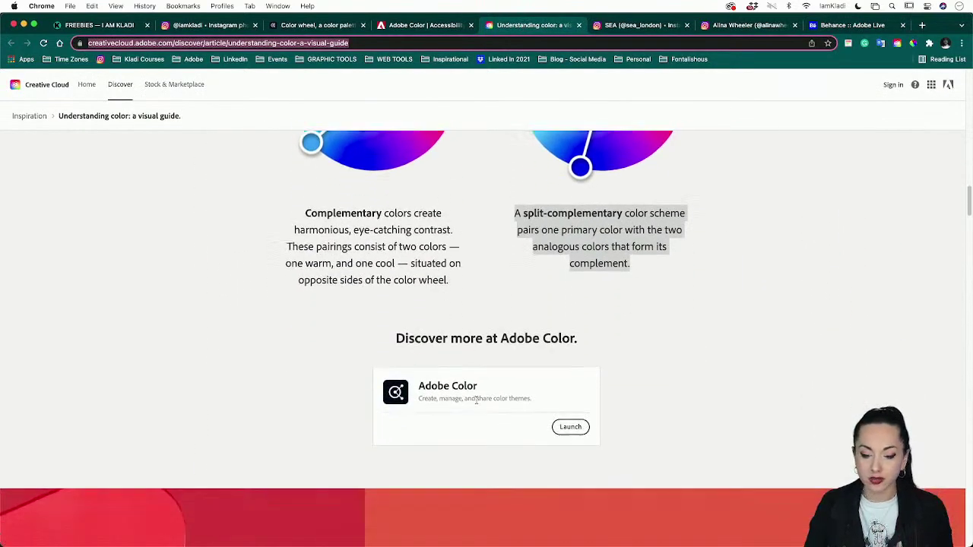
scroll(477, 403, down, 10)
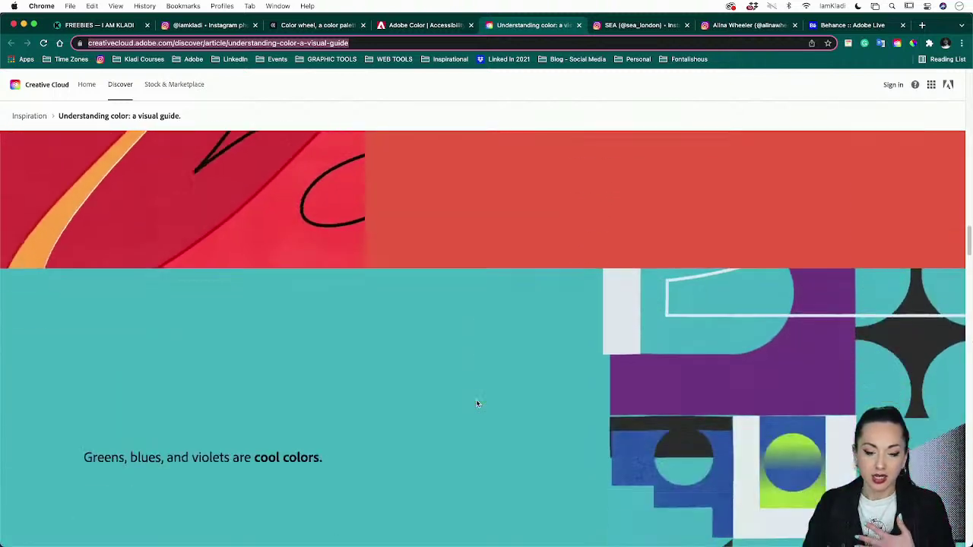
scroll(477, 403, down, 8)
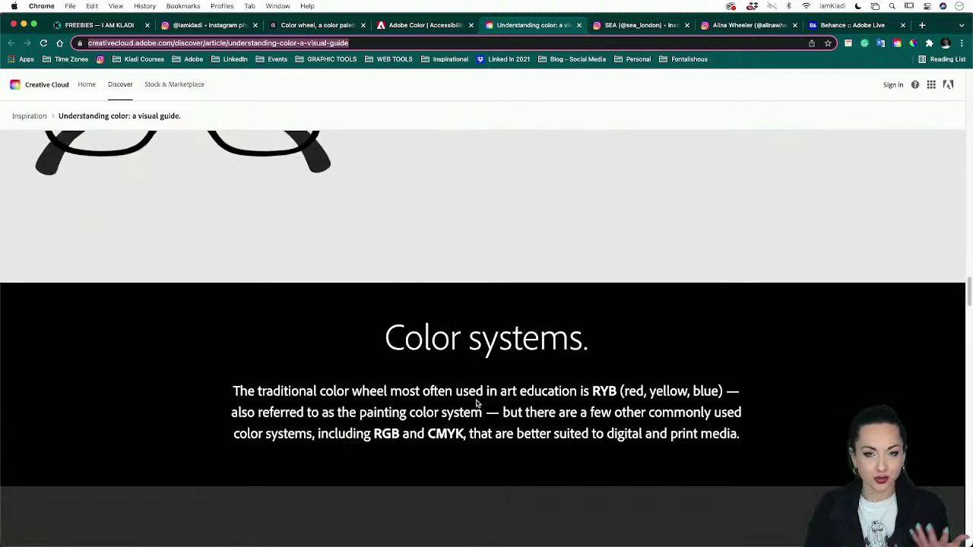
scroll(498, 238, up, 1)
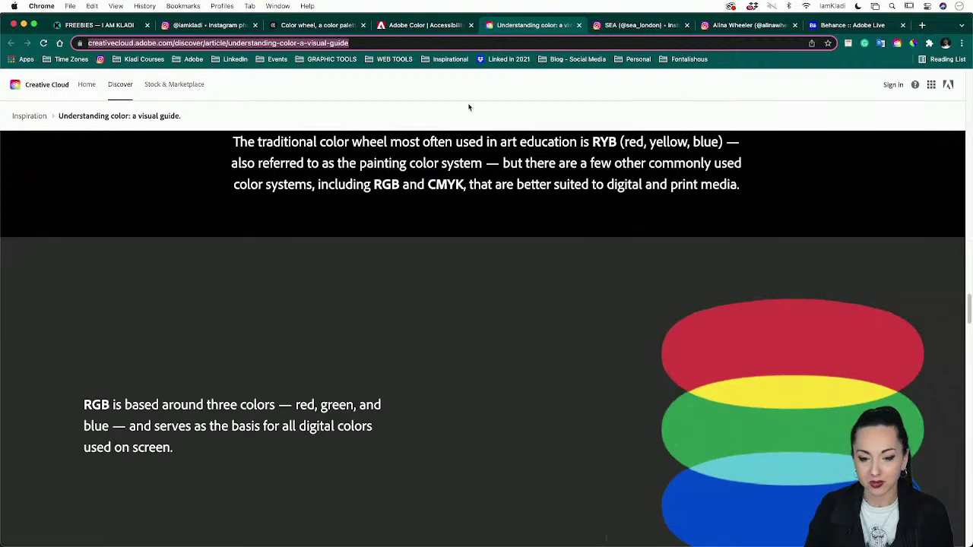
click(286, 31)
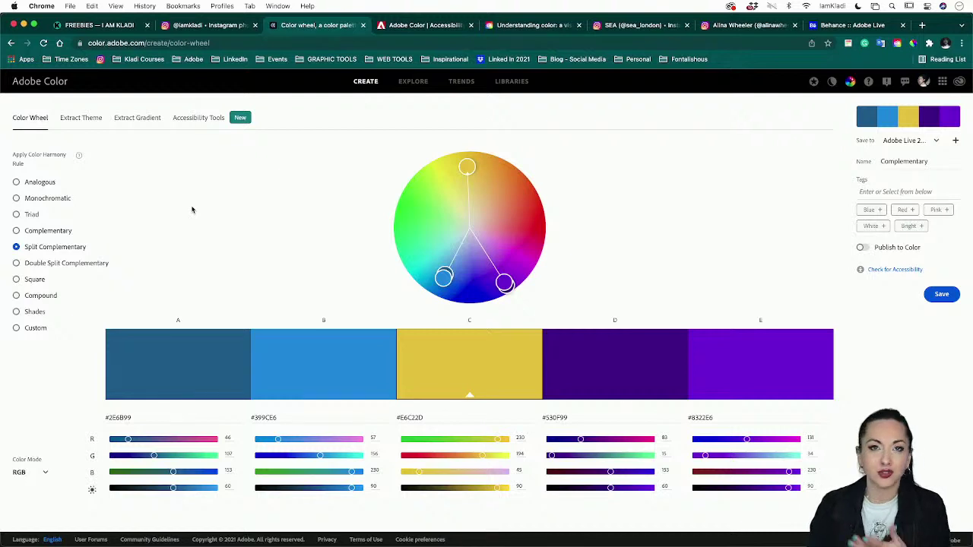
Compare Complementary and Triad, settle on Split Complementary, and return to Illustrator
click(58, 231)
click(33, 216)
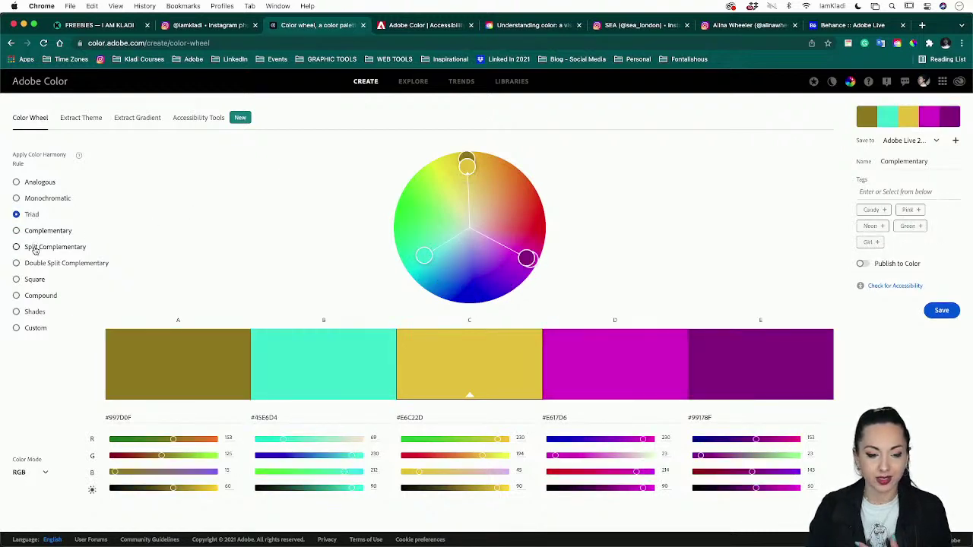
click(35, 250)
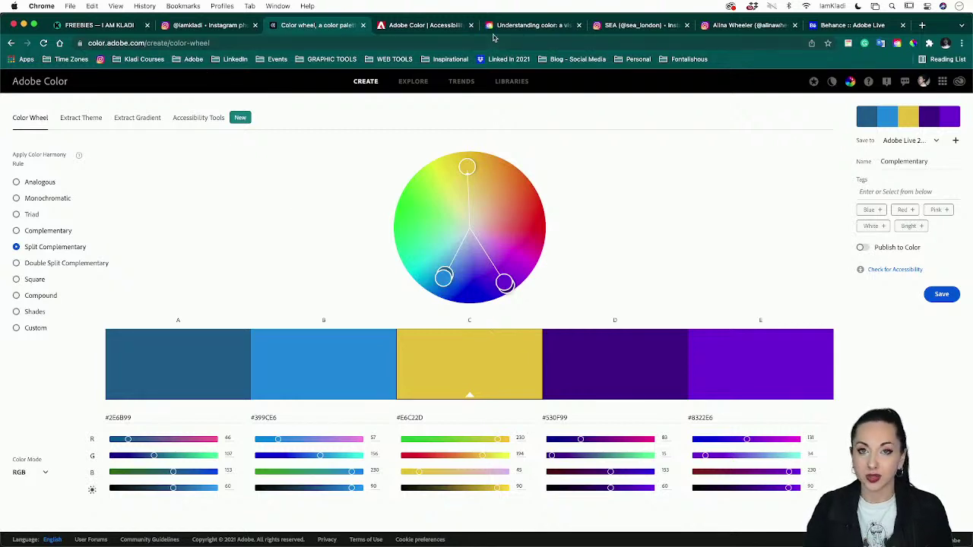
mouse_move(410, 541)
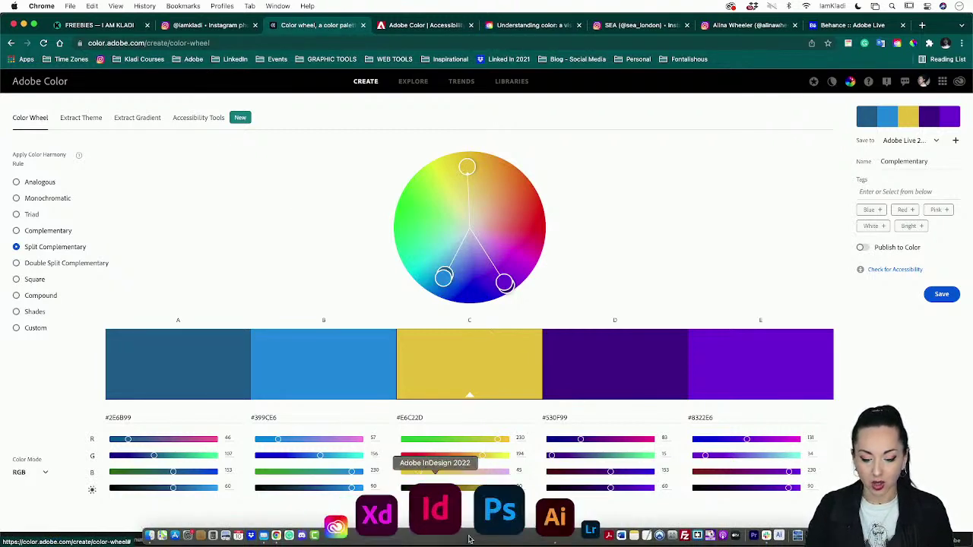
click(468, 526)
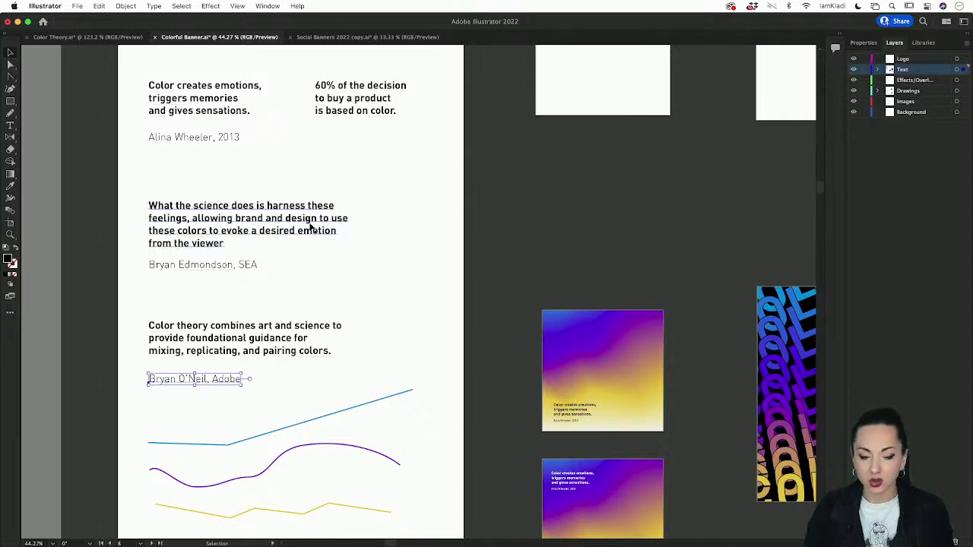
click(203, 113)
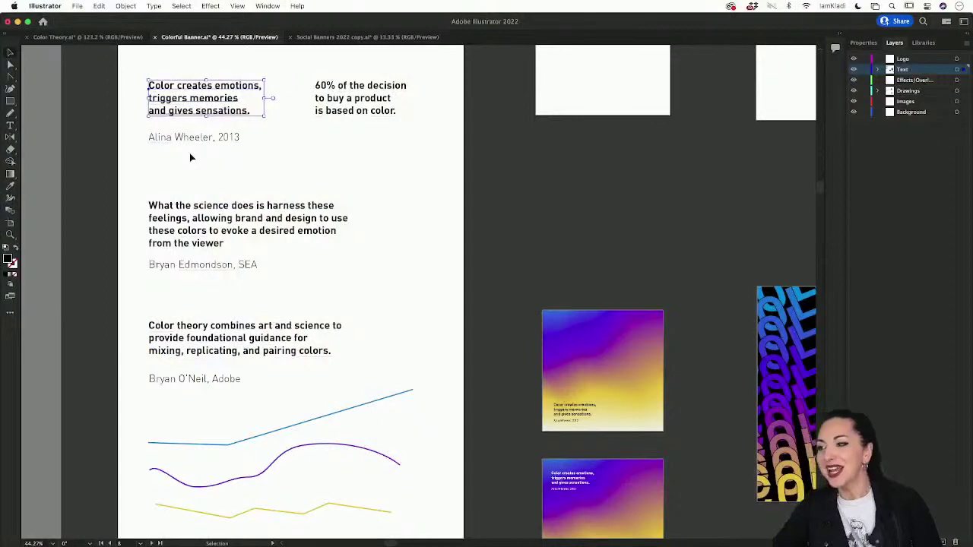
scroll(358, 163, right, 6)
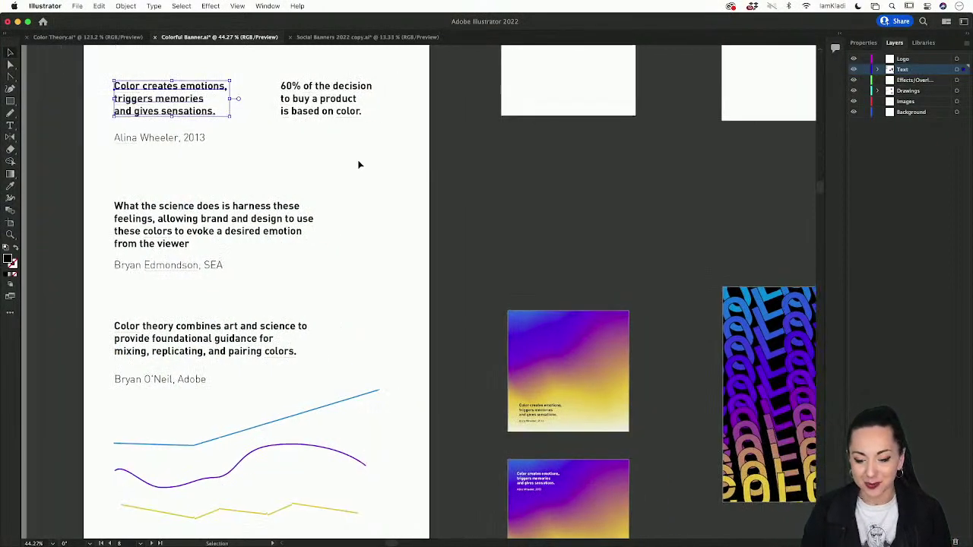
scroll(358, 162, down, 8)
scroll(358, 162, right, 3)
scroll(358, 163, down, 2)
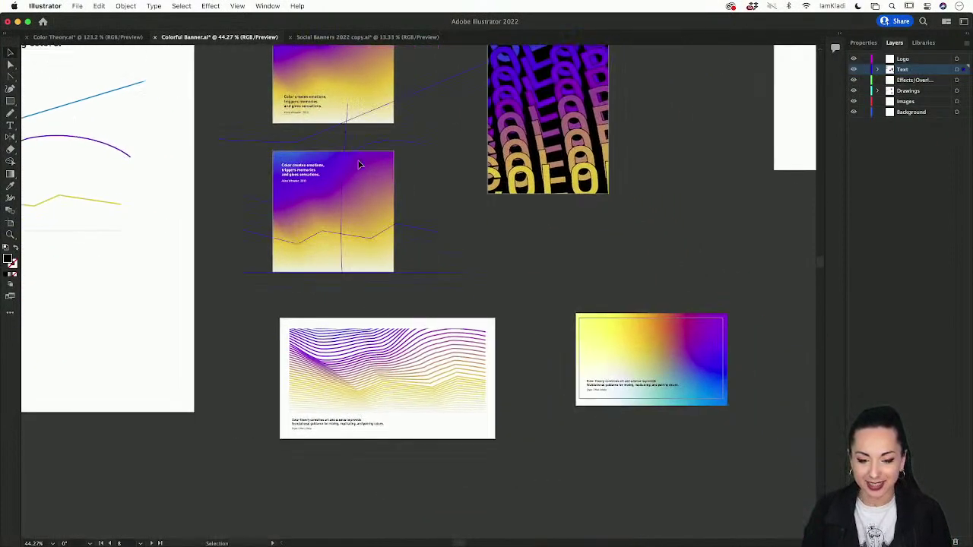
scroll(358, 163, left, 10)
scroll(358, 162, down, 2)
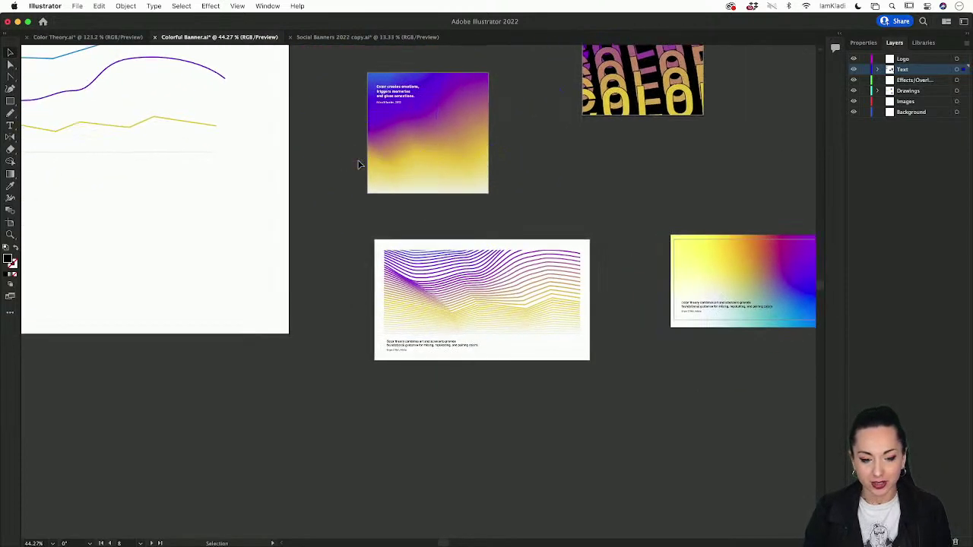
scroll(358, 162, up, 2)
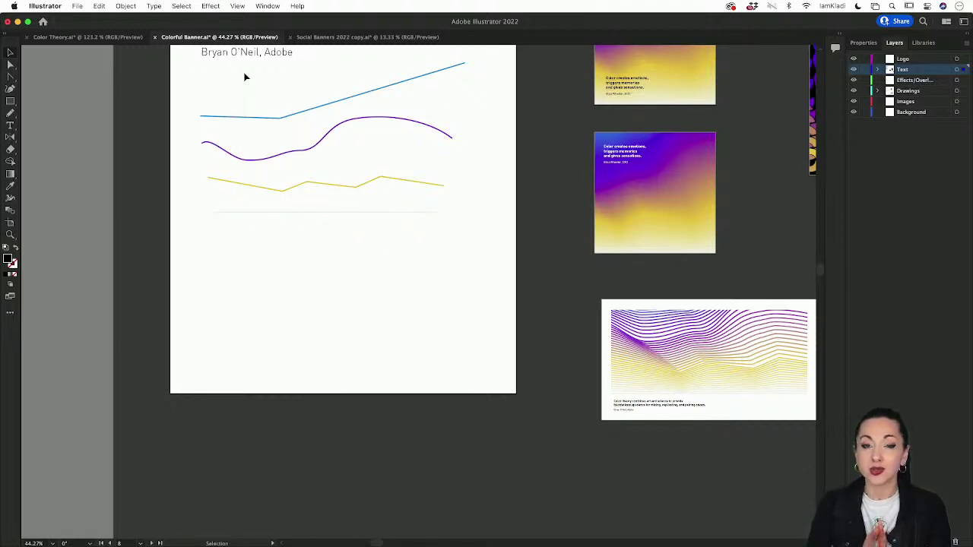
Cycle through the Social Banners and Color Theory tabs, back to Colorful Banner zoomed out
click(323, 37)
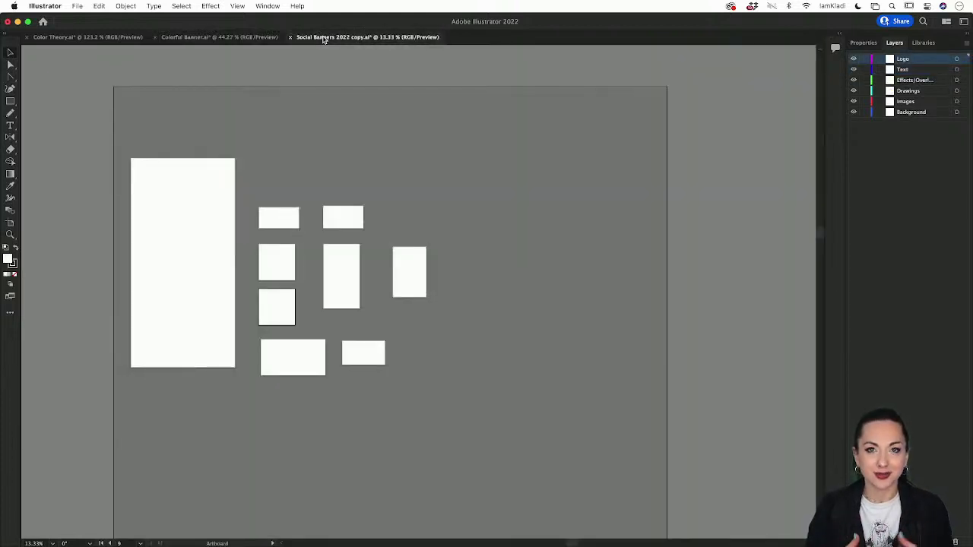
click(75, 38)
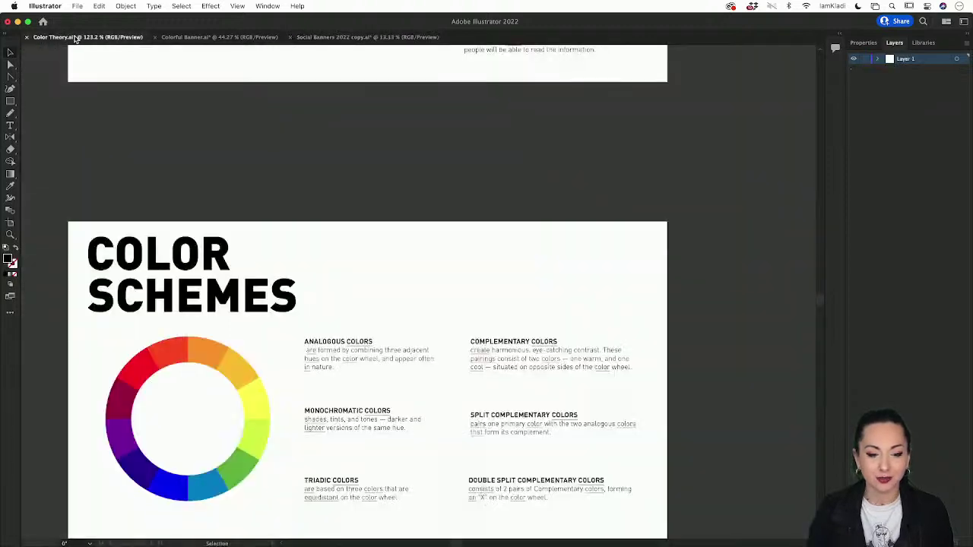
click(171, 37)
scroll(300, 220, right, 5)
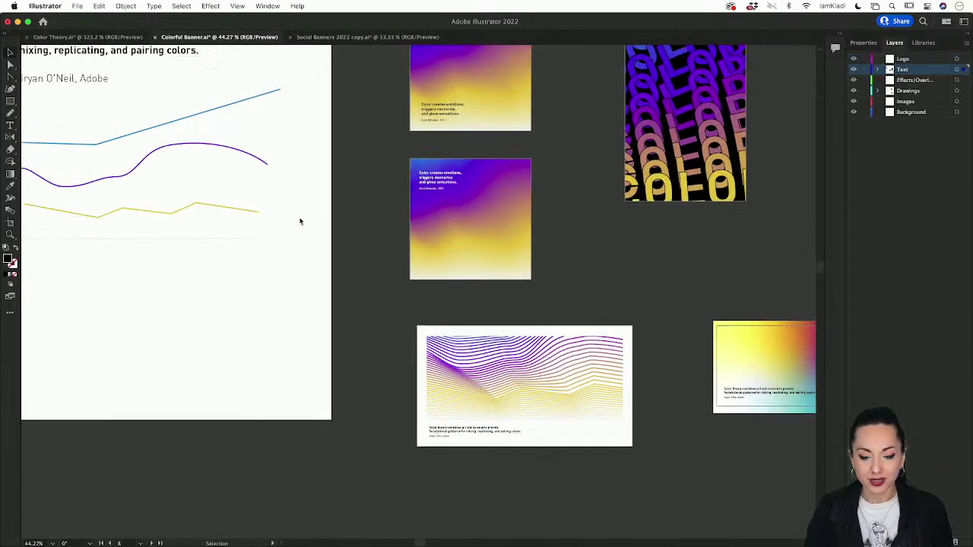
scroll(300, 221, right, 2)
scroll(300, 221, up, 2)
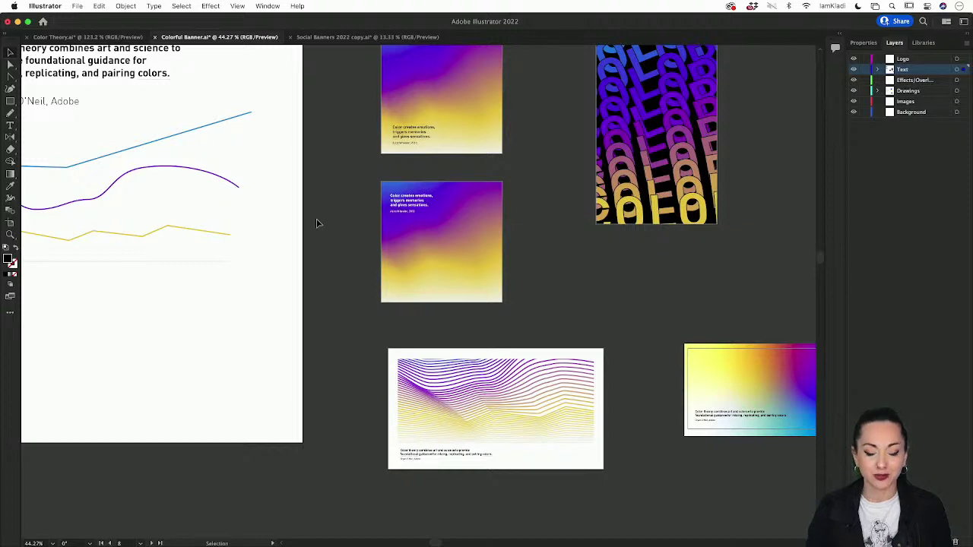
scroll(443, 209, up, 3)
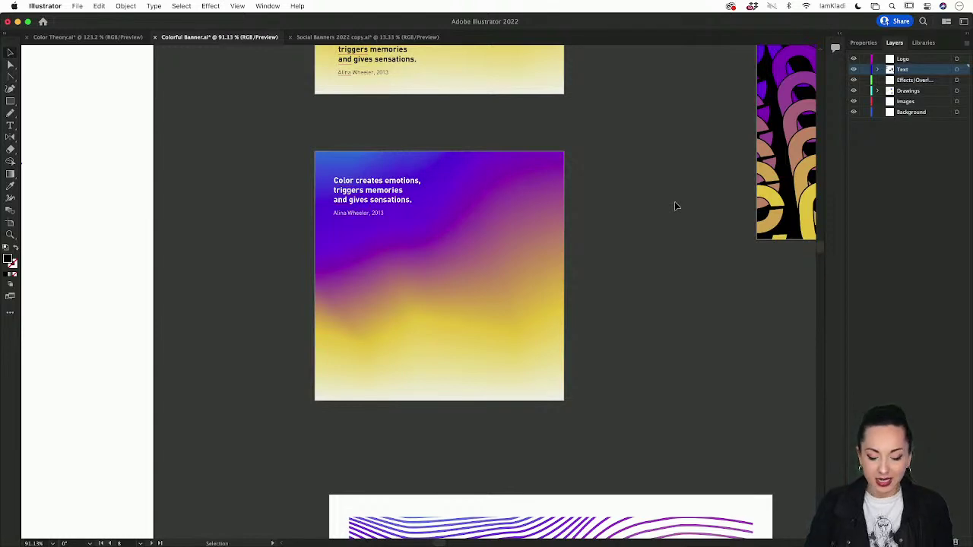
Select the 03 - Instagram Post Image artboard, then return to the Selection tool
key(shift+o)
scroll(462, 234, down, 4)
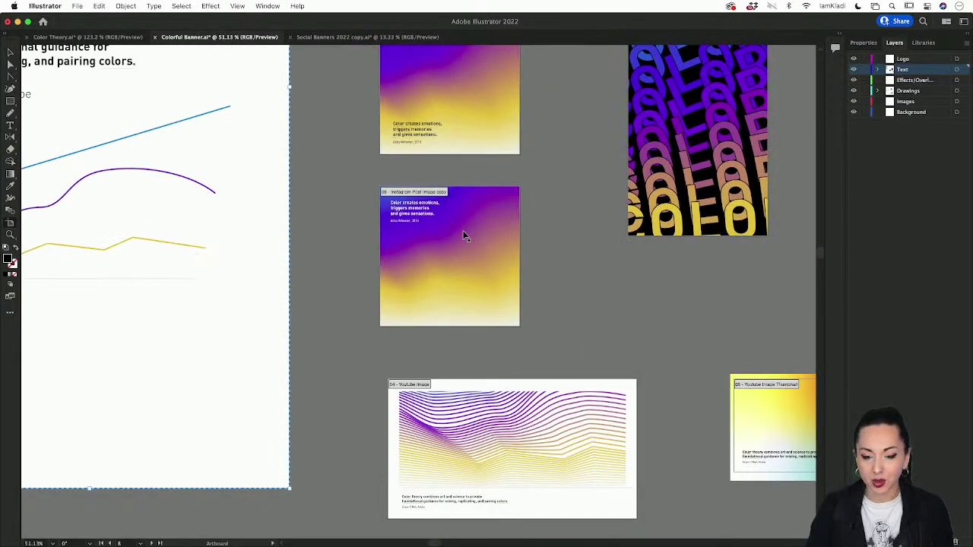
scroll(464, 236, down, 3)
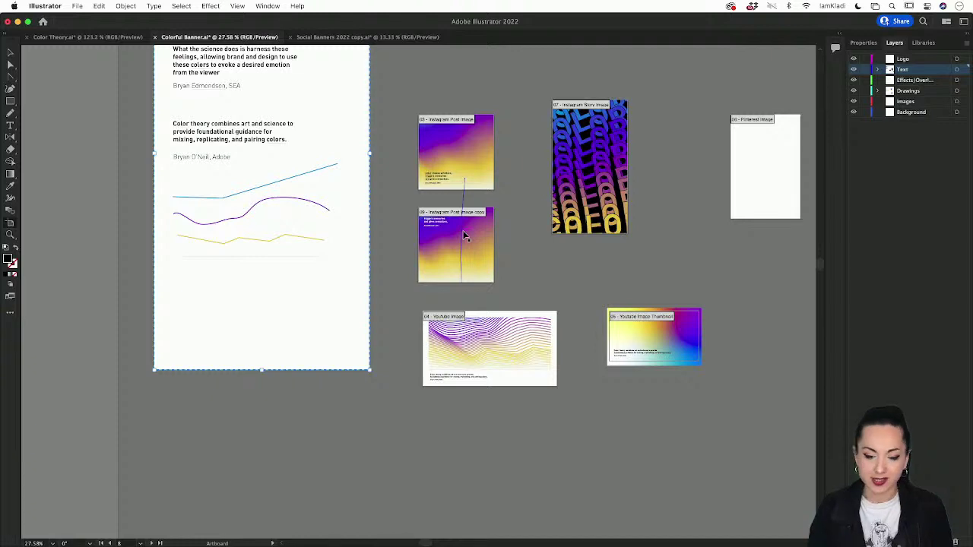
scroll(463, 236, up, 5)
click(464, 234)
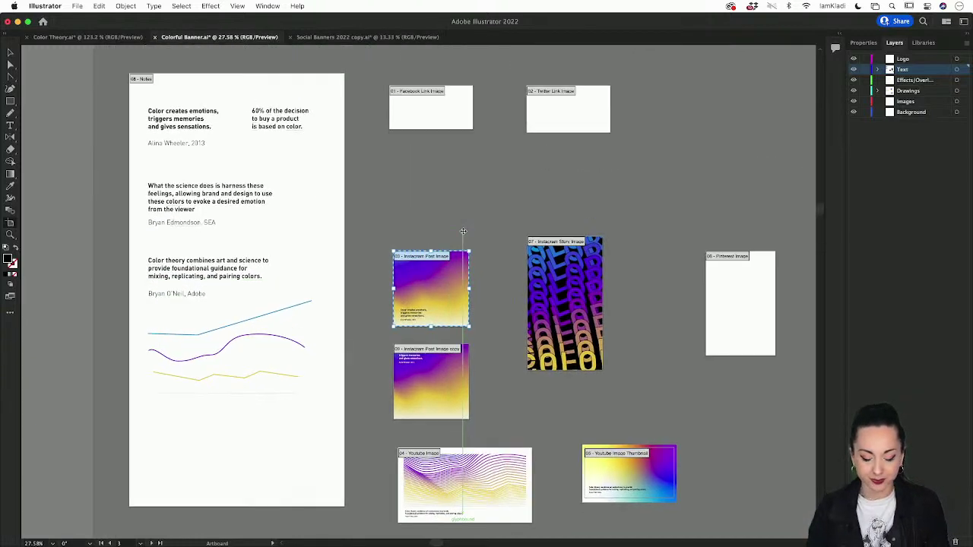
key(v)
scroll(445, 357, down, 3)
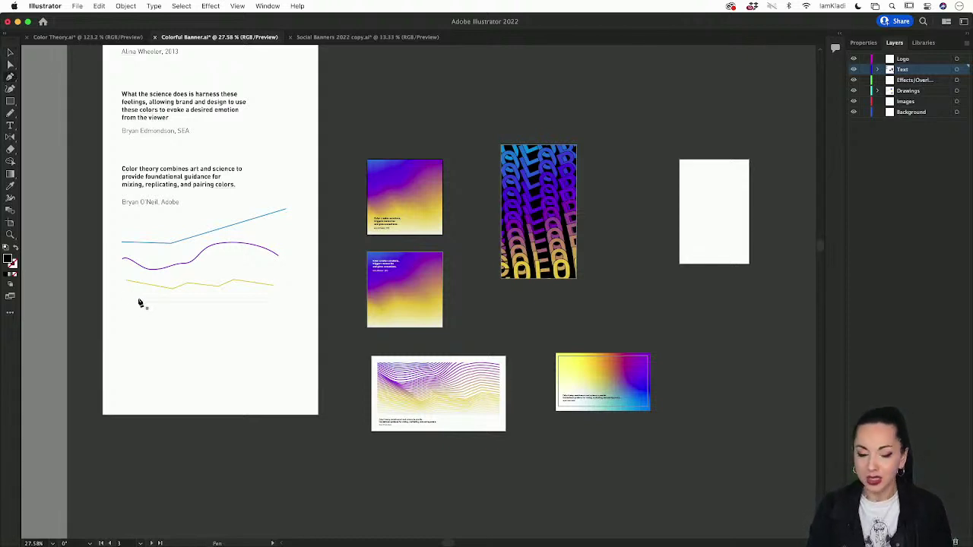
Draw a three-point angled straight path low on the notes artboard
click(129, 302)
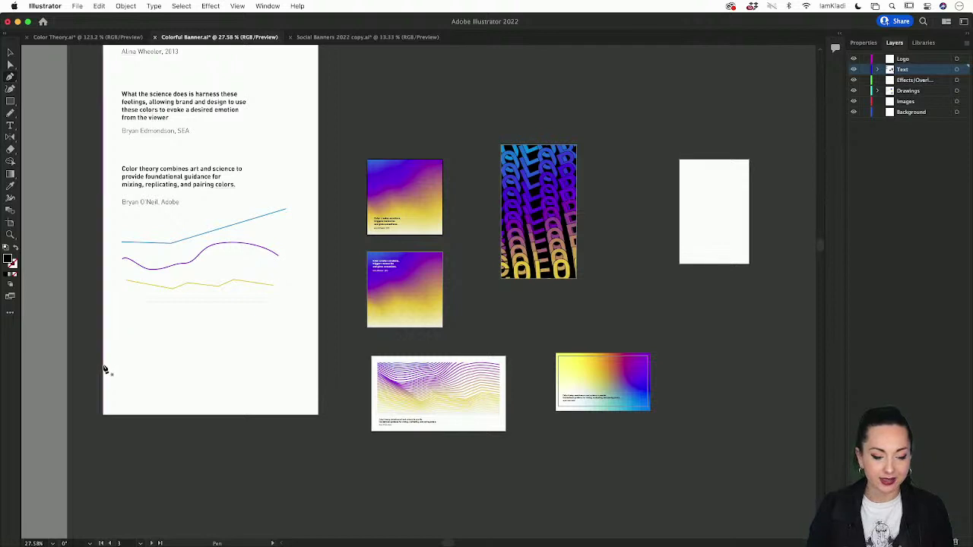
key(super+z)
click(127, 352)
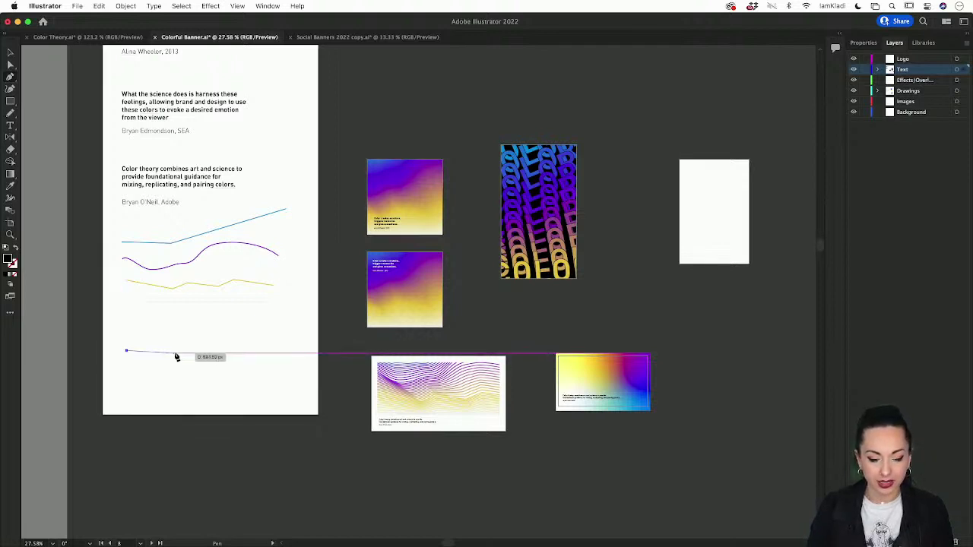
click(175, 352)
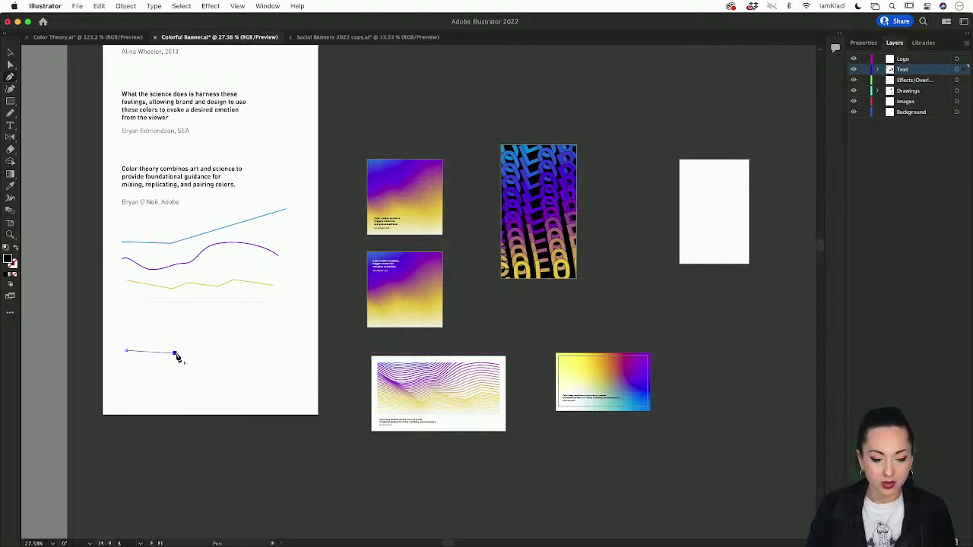
click(271, 328)
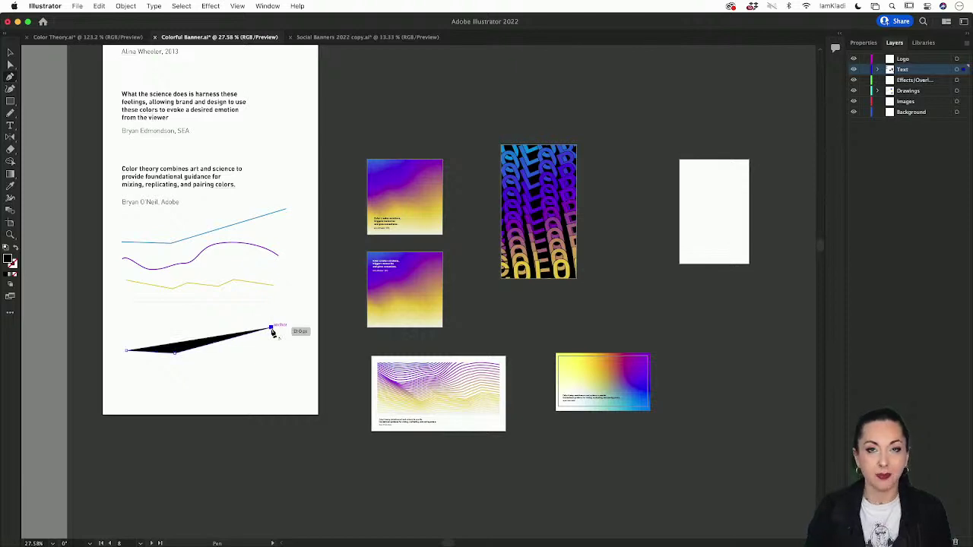
scroll(195, 355, up, 3)
scroll(196, 357, up, 2)
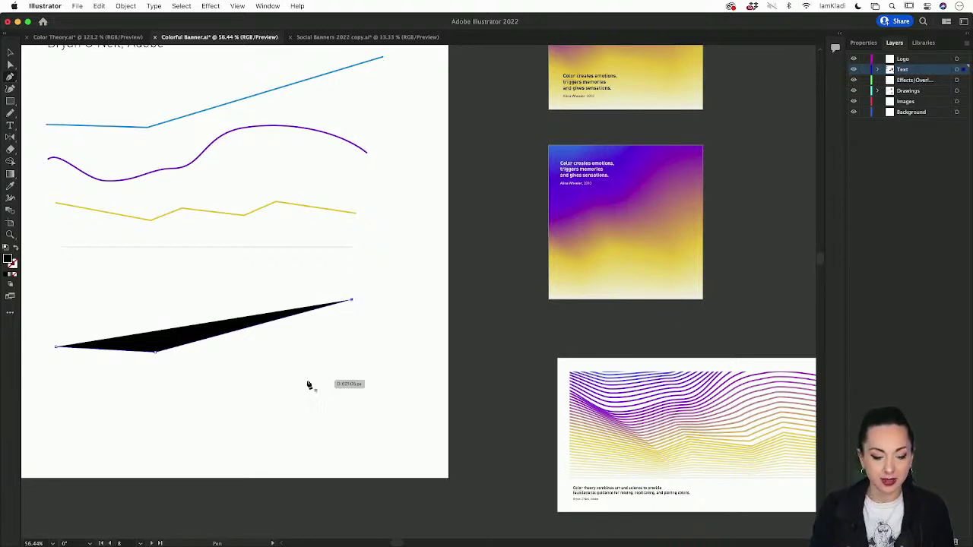
key(Escape)
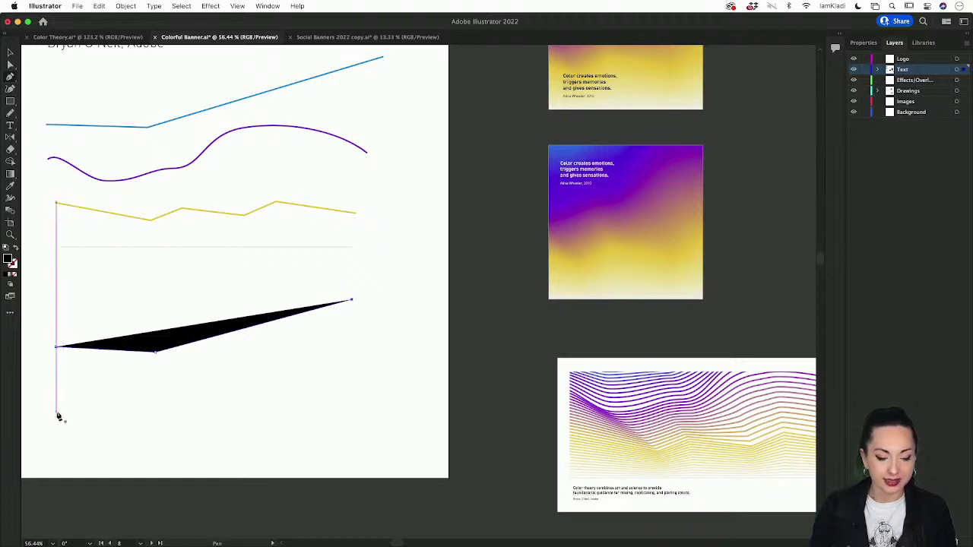
key(minus)
Draw a five-anchor wavy curved path beneath the angled one and deselect it
key(p)
click(55, 413)
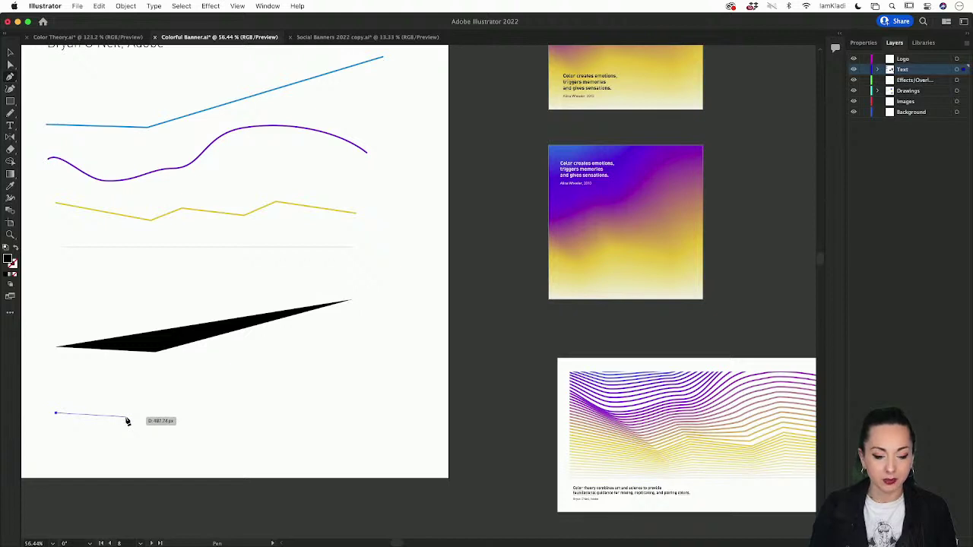
drag(127, 419, 186, 439)
drag(239, 397, 316, 390)
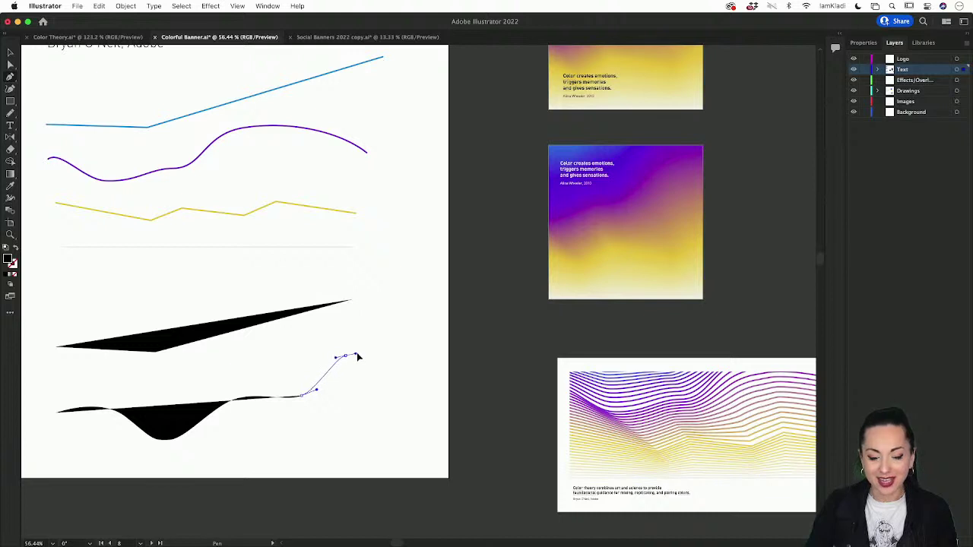
drag(358, 354, 377, 351)
click(388, 347)
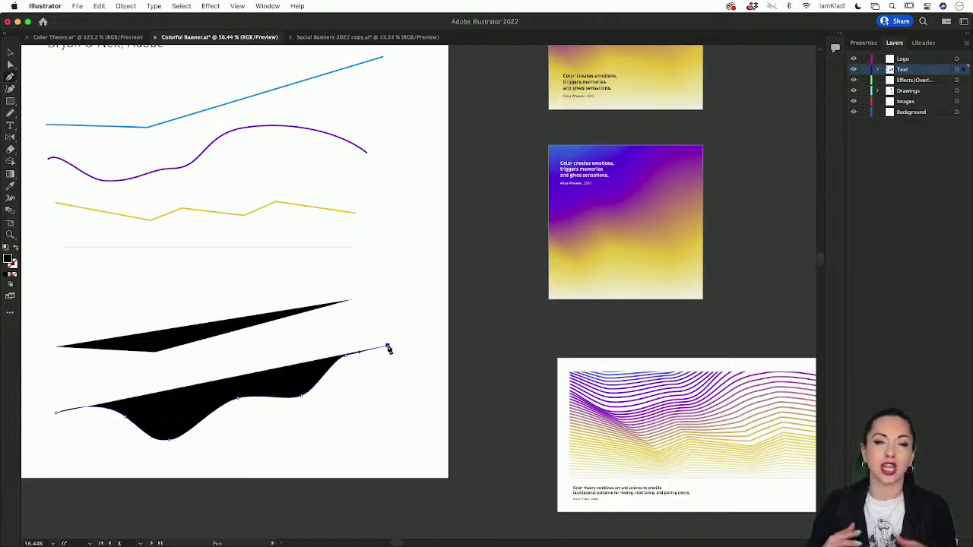
key(v)
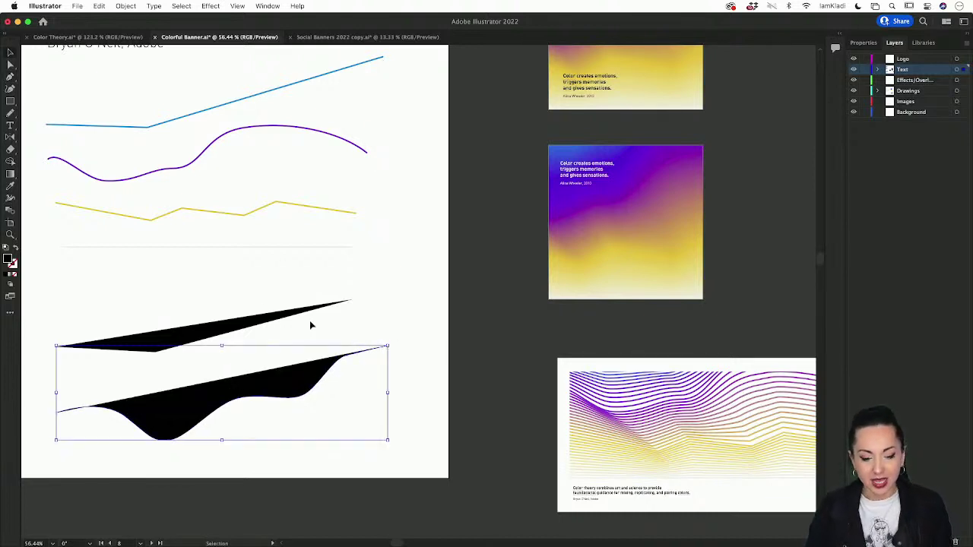
click(266, 307)
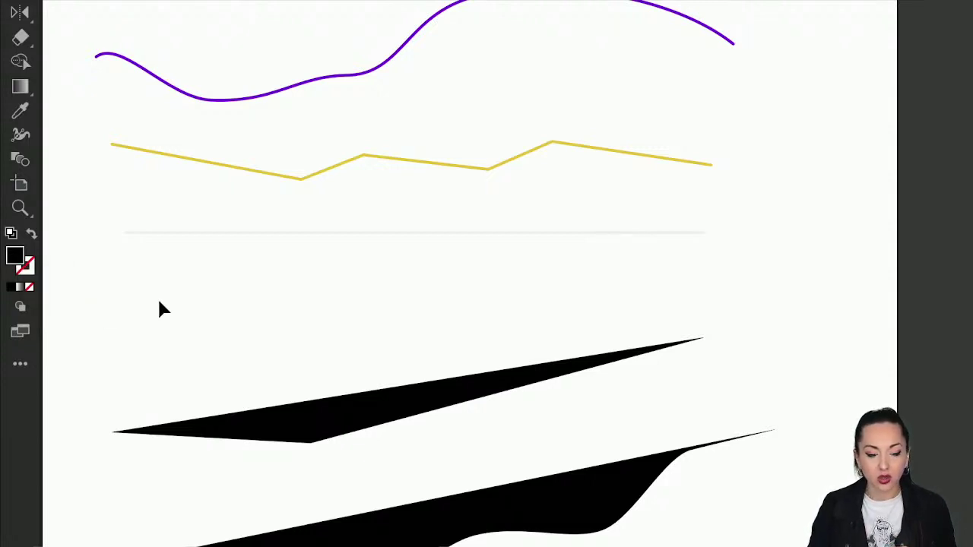
Swap fill and stroke on both black shapes so they become thin unfilled outlines
drag(200, 332, 471, 525)
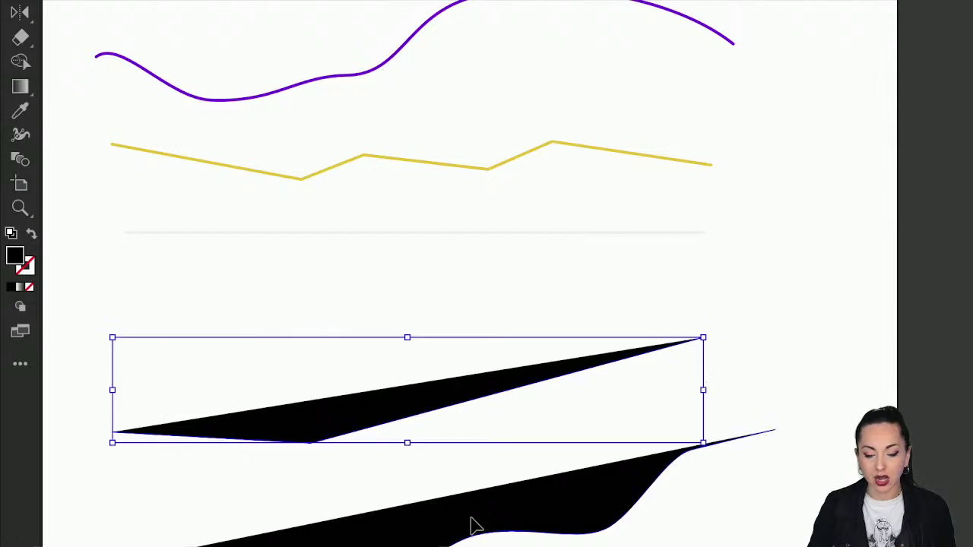
shift+click(471, 524)
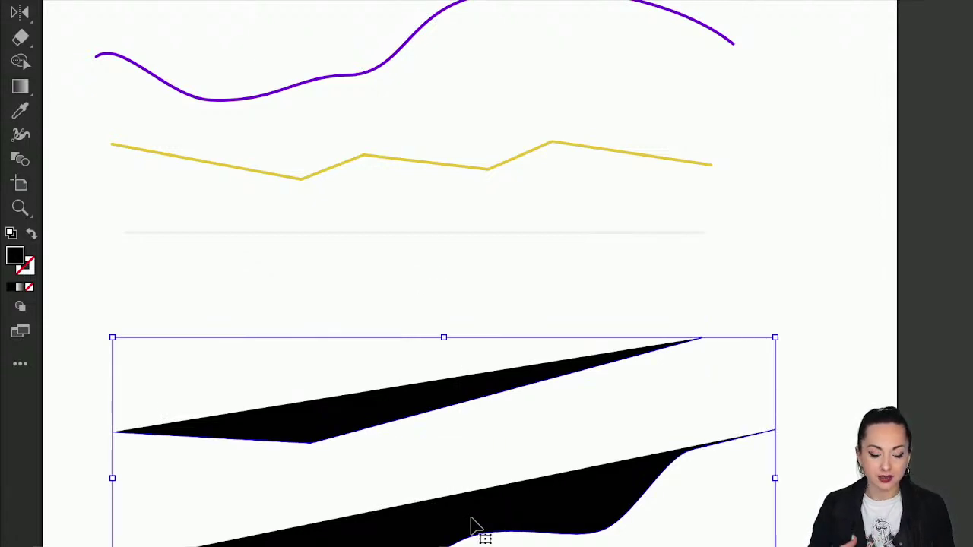
key(x)
key(x)
key(x)
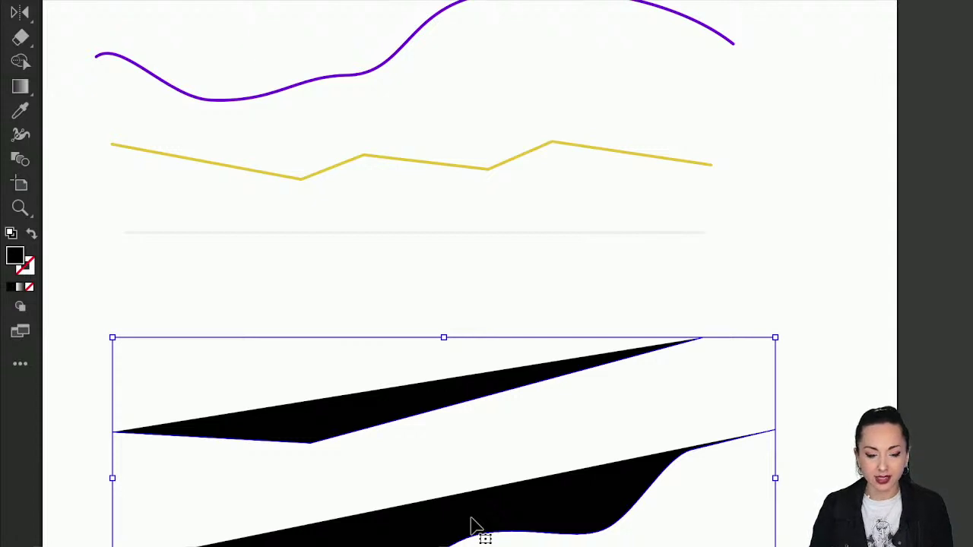
key(x)
key(x)
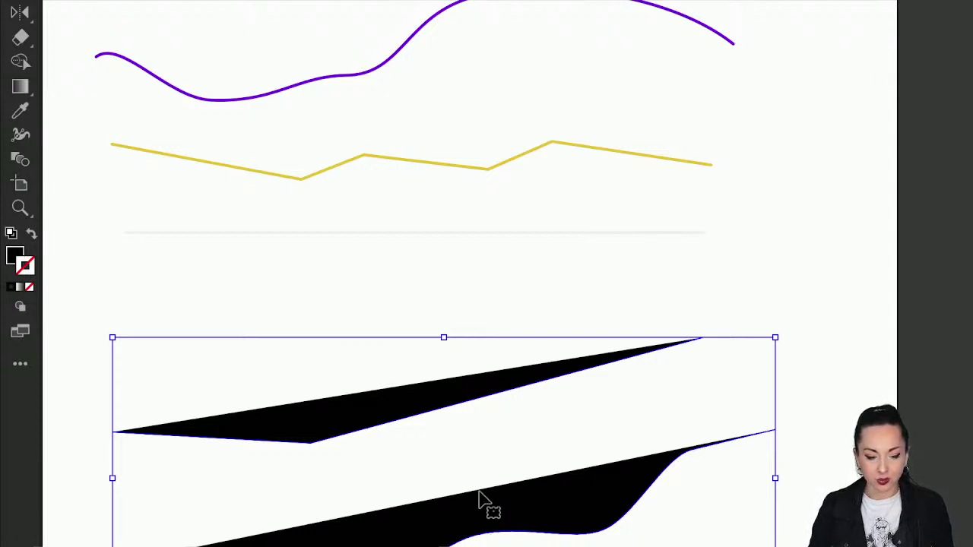
key(shift+x)
key(shift+x)
key(shift+x)
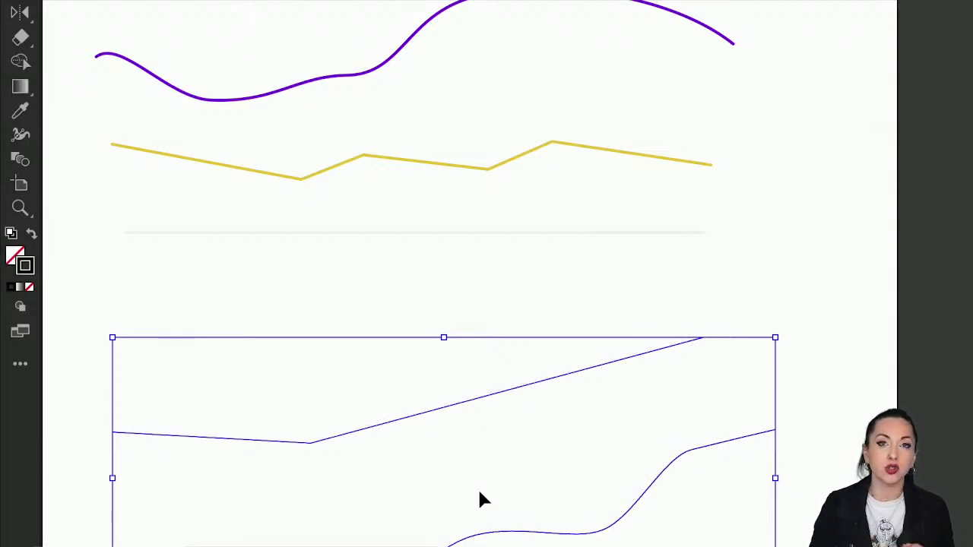
key(shift+x)
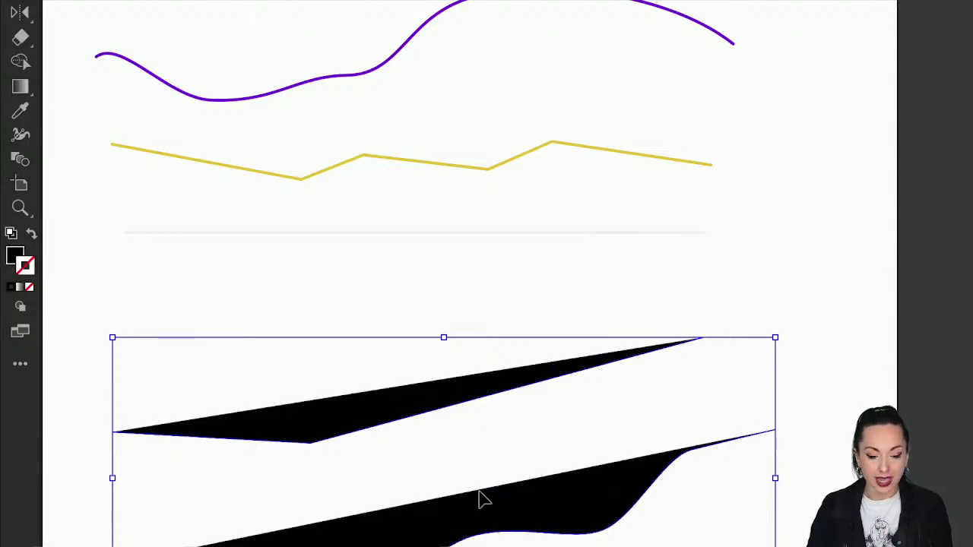
key(shift+x)
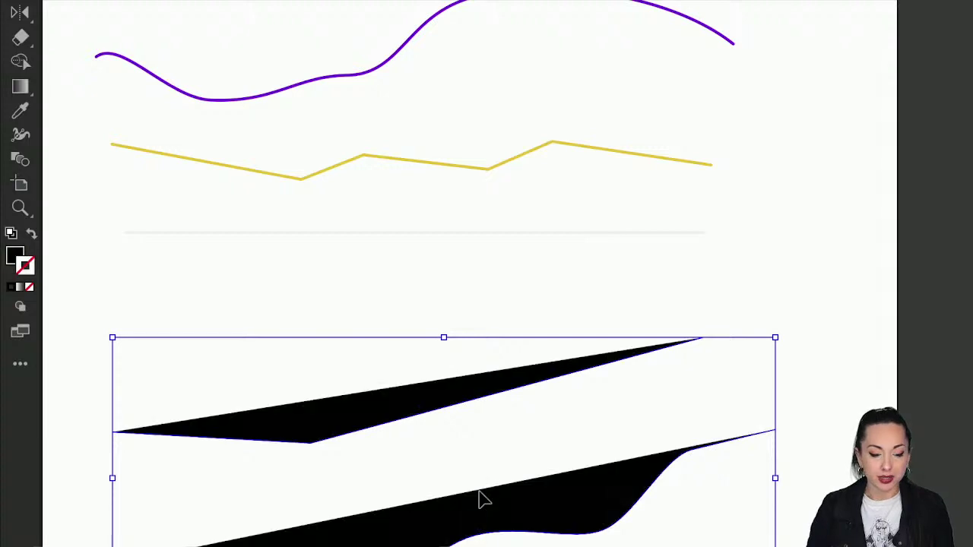
key(shift+x)
key(shift+x)
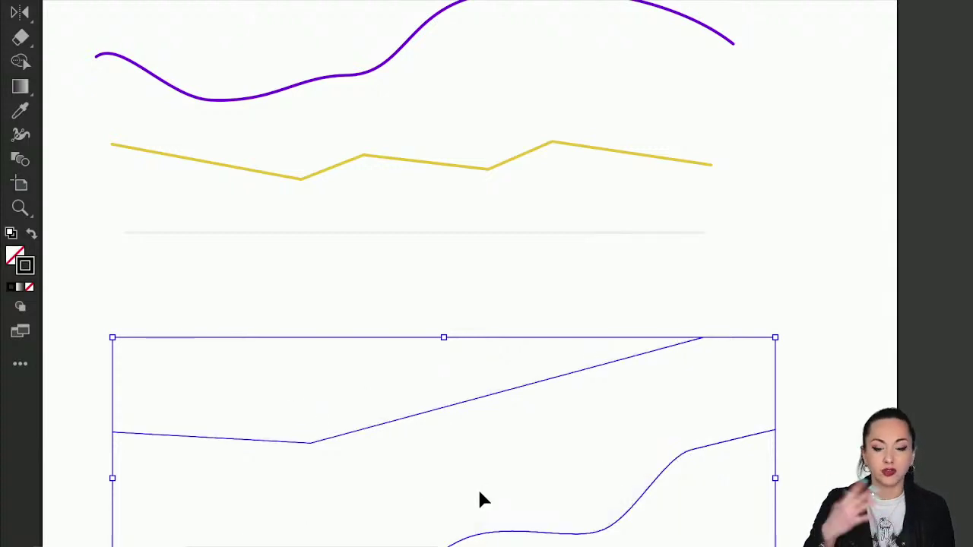
click(479, 494)
scroll(479, 493, down, 3)
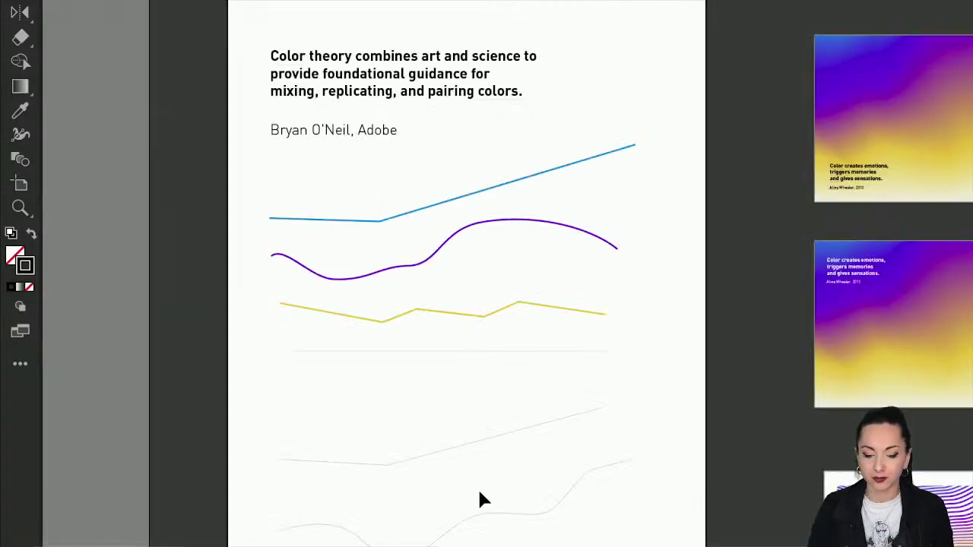
scroll(479, 493, down, 2)
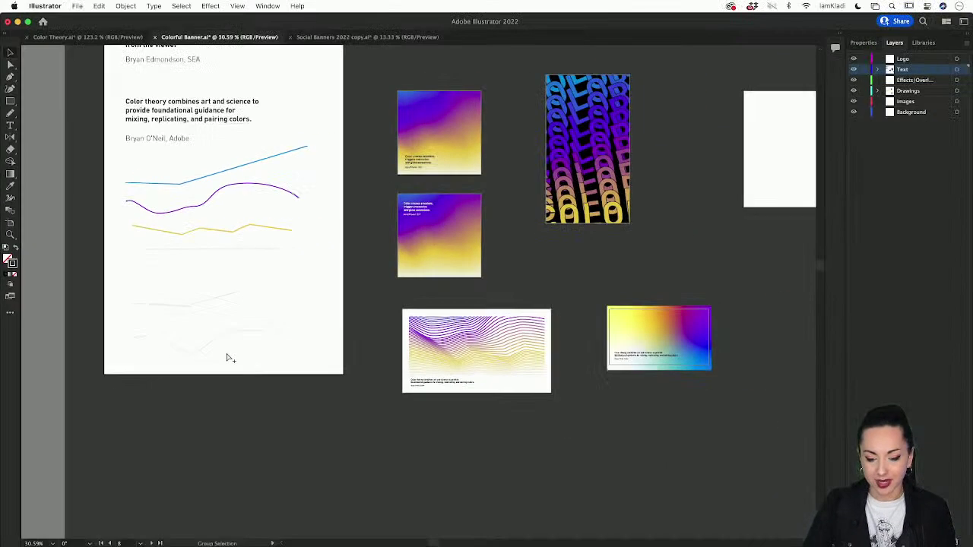
key(v)
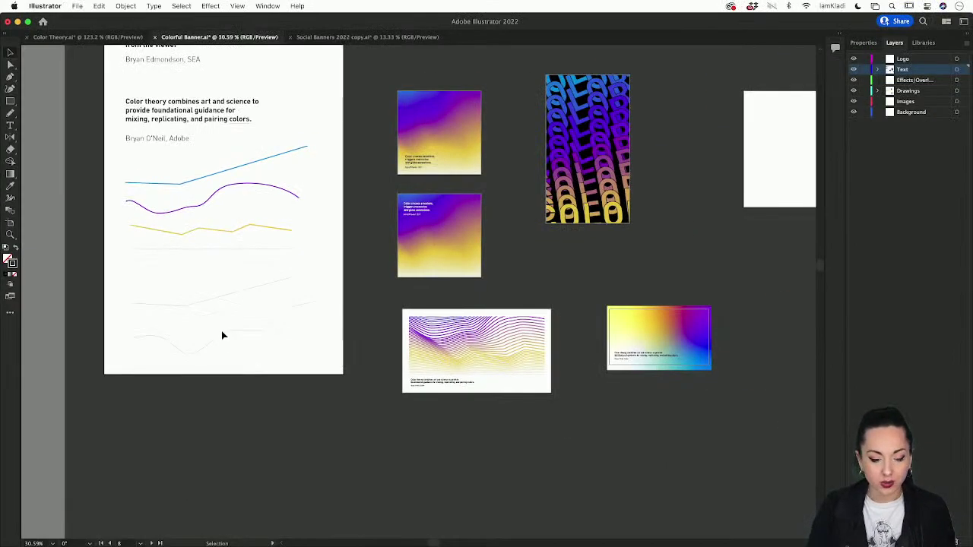
Select the lower wavy path and the upper angled path together
click(217, 311)
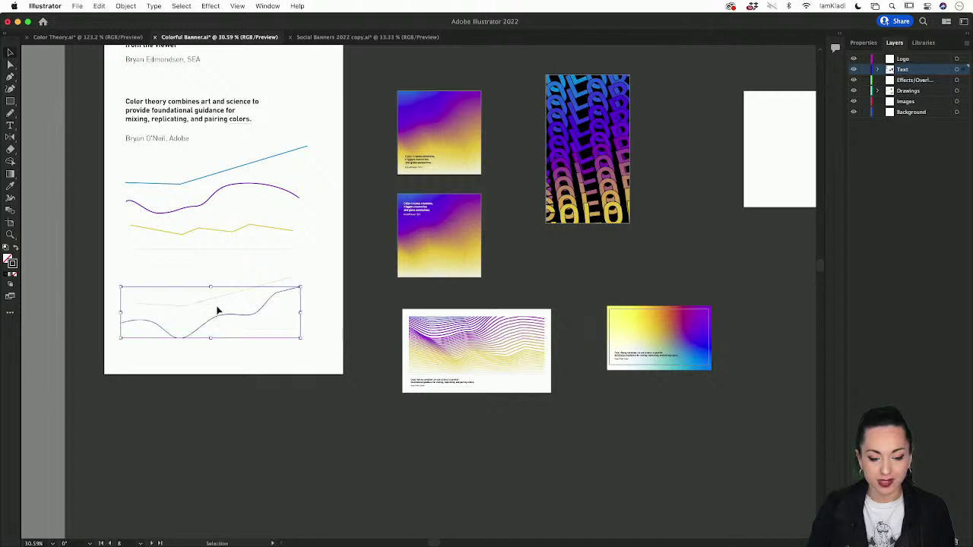
scroll(217, 306, up, 3)
drag(202, 268, 254, 368)
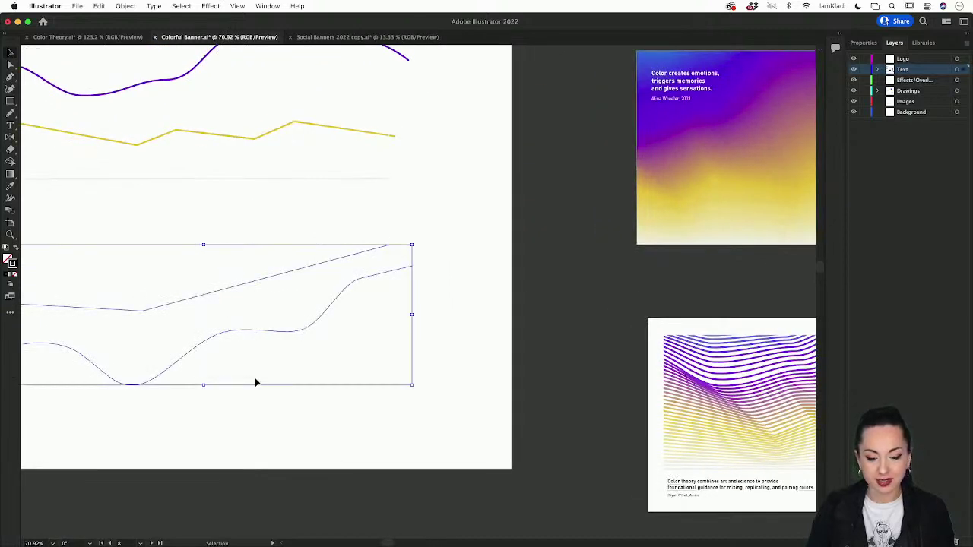
Give both paths a 3 pt stroke with Round Cap and Round Join, then deselect
click(863, 43)
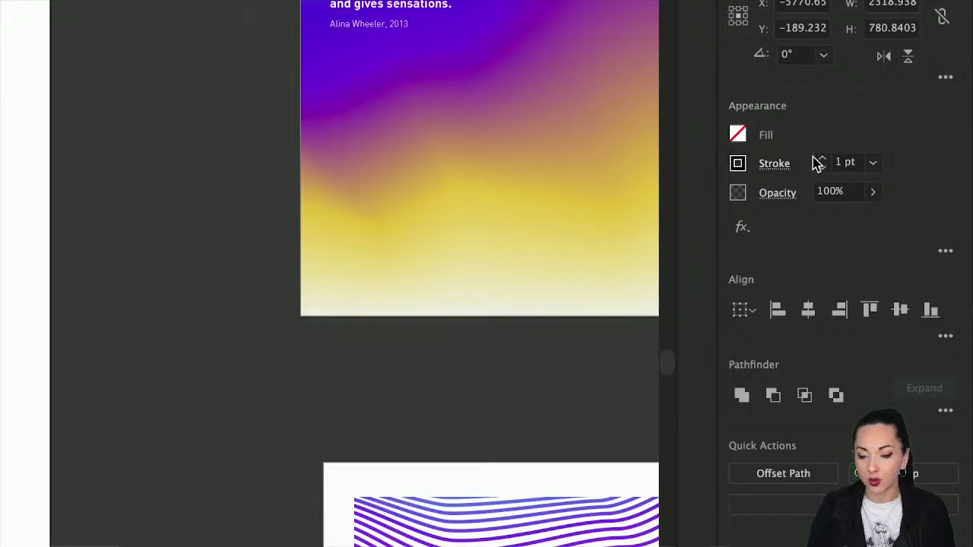
click(820, 158)
click(820, 159)
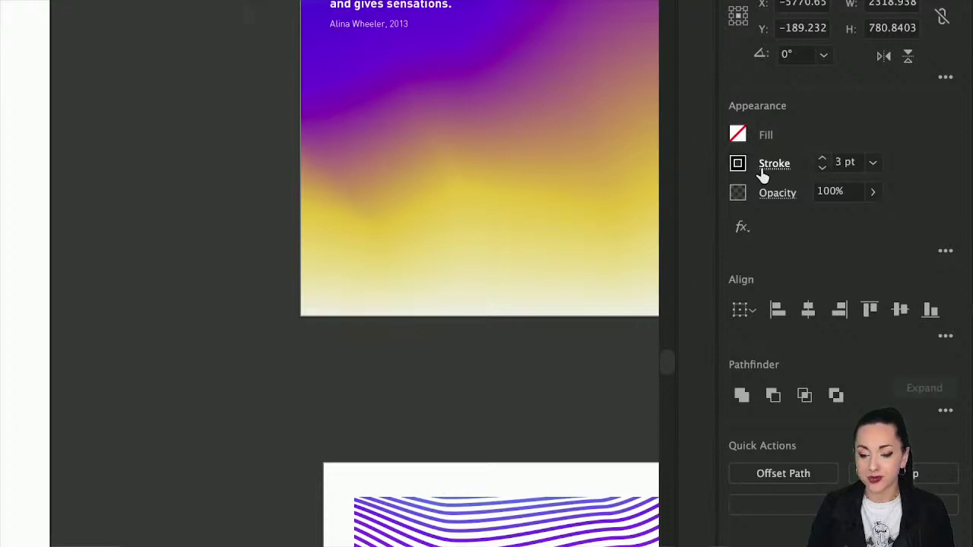
click(768, 169)
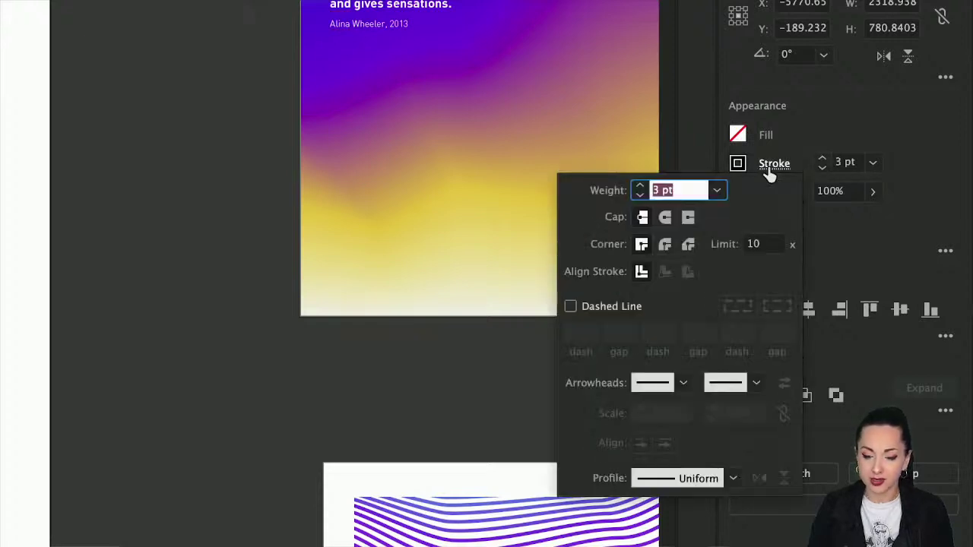
click(664, 222)
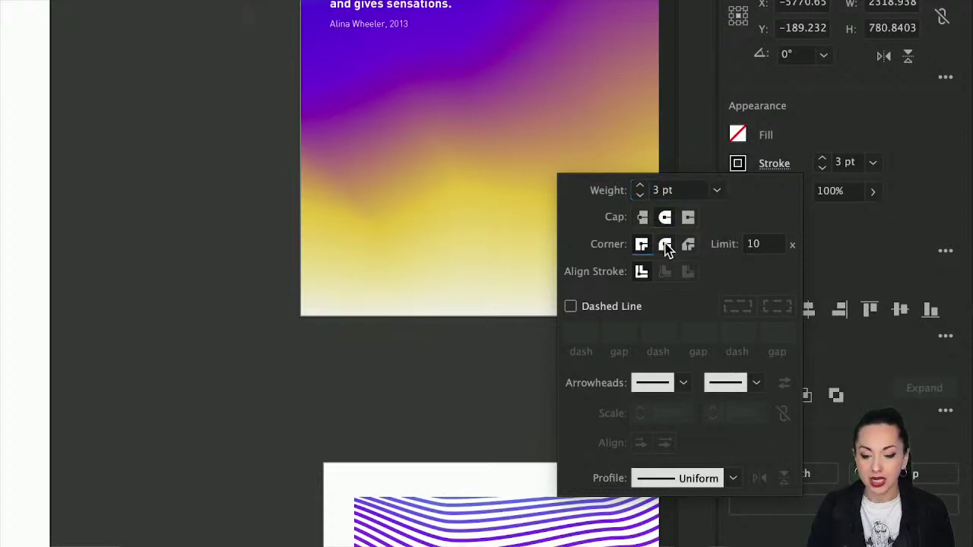
click(665, 245)
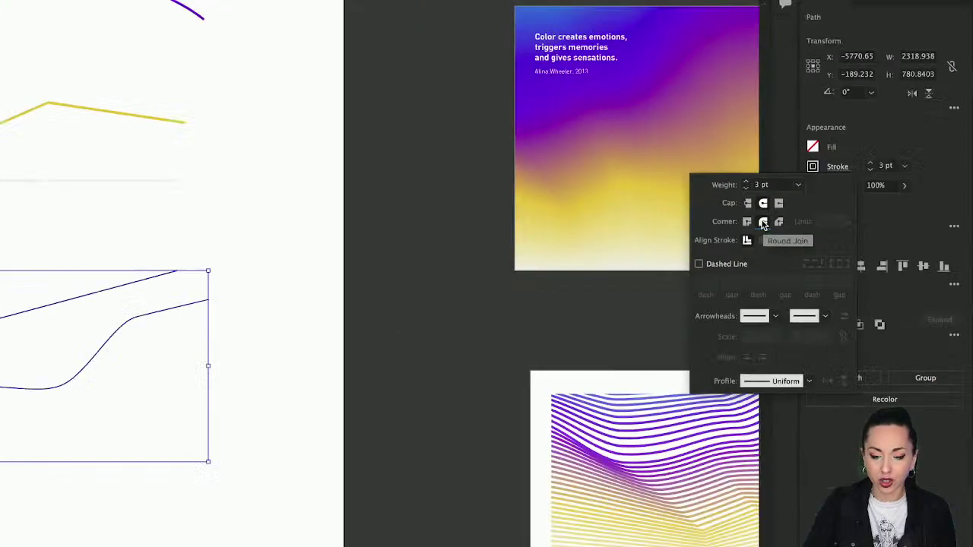
scroll(119, 322, up, 2)
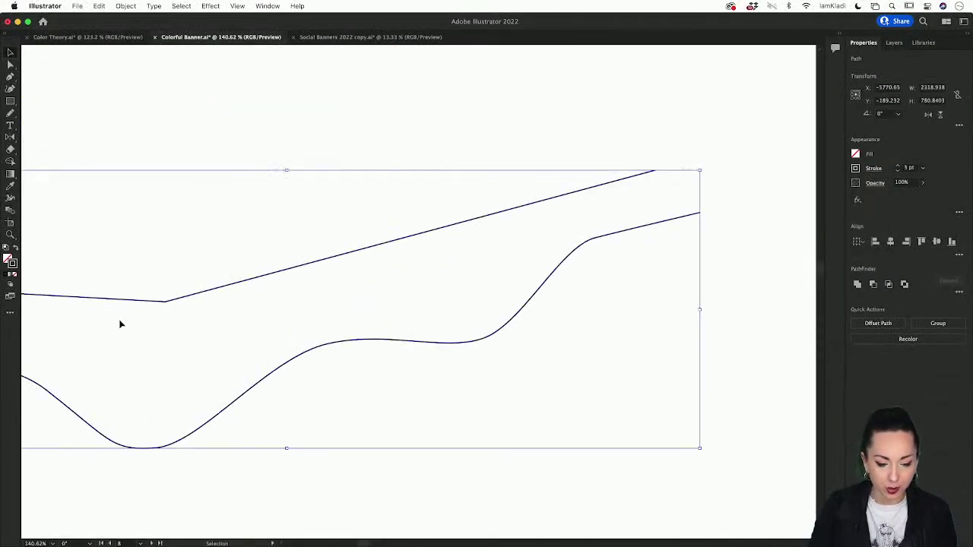
scroll(168, 303, down, 2)
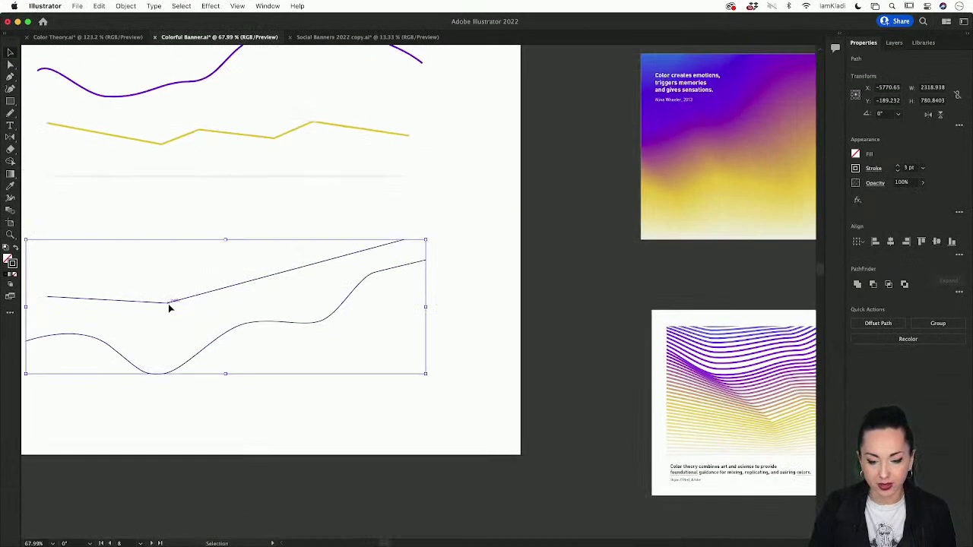
click(211, 391)
scroll(211, 391, left, 5)
scroll(211, 391, down, 2)
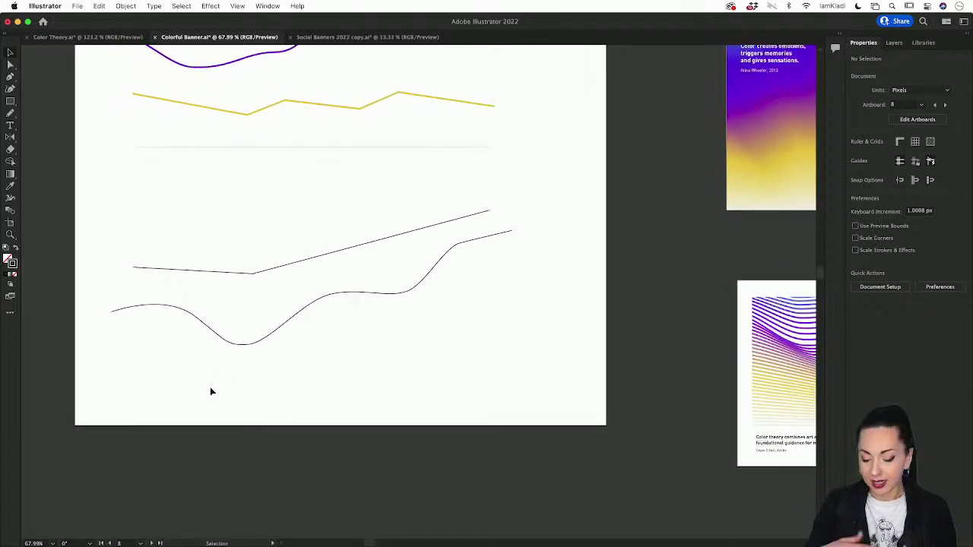
Draw a seven-point zigzag path with the Pen tool below the wavy curve
key(p)
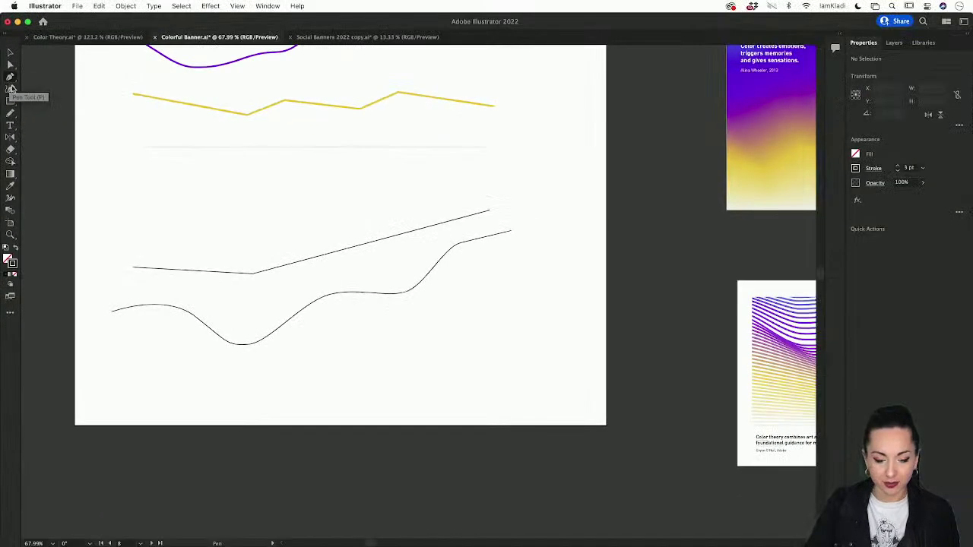
click(126, 380)
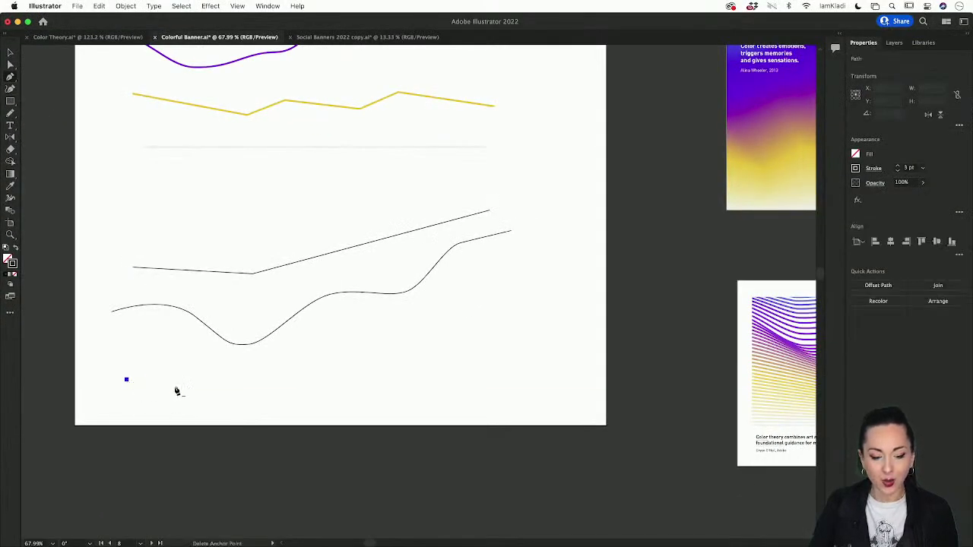
click(227, 391)
click(271, 374)
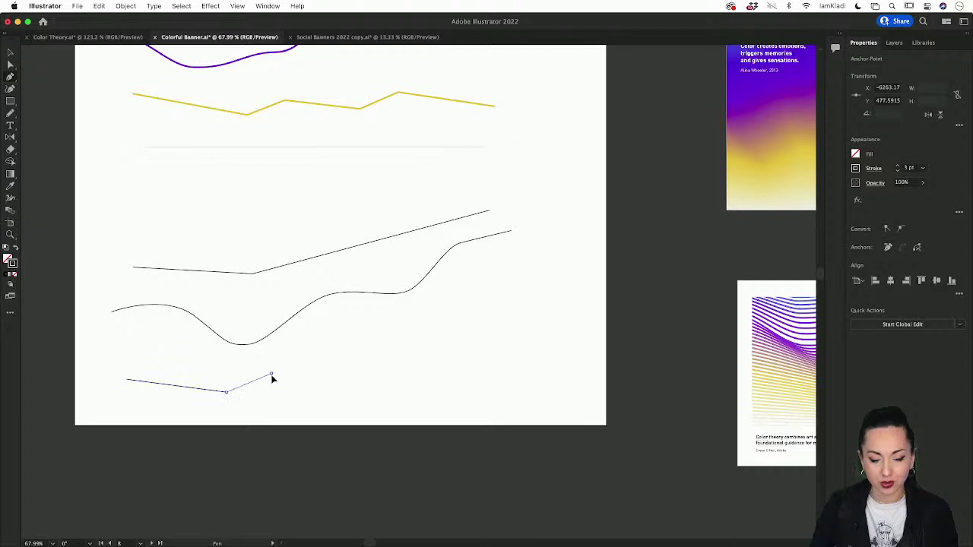
click(320, 387)
click(377, 360)
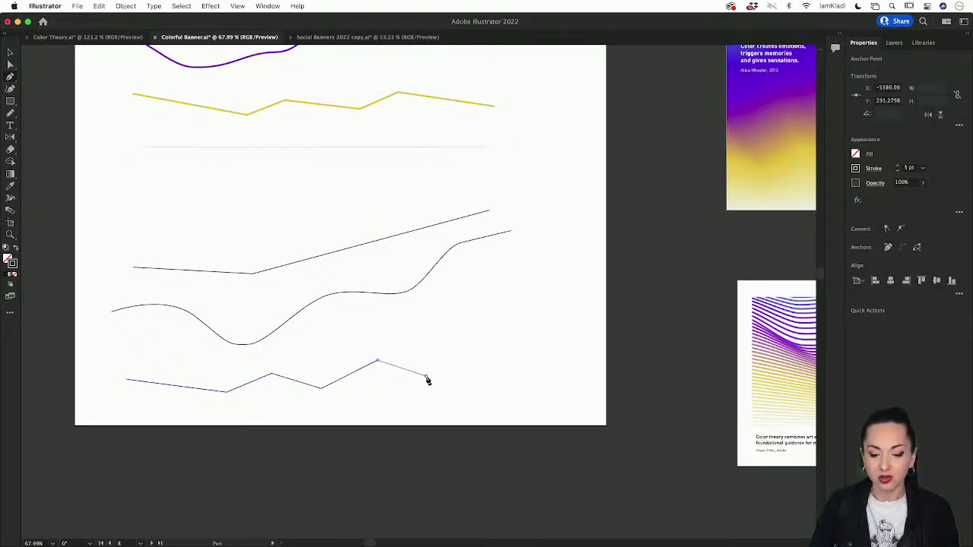
click(426, 375)
click(540, 313)
key(v)
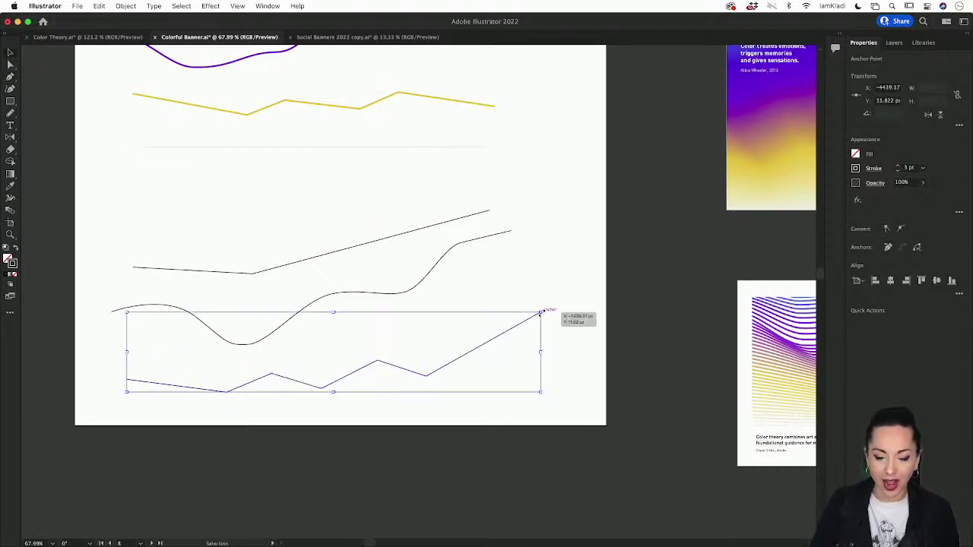
scroll(417, 221, down, 3)
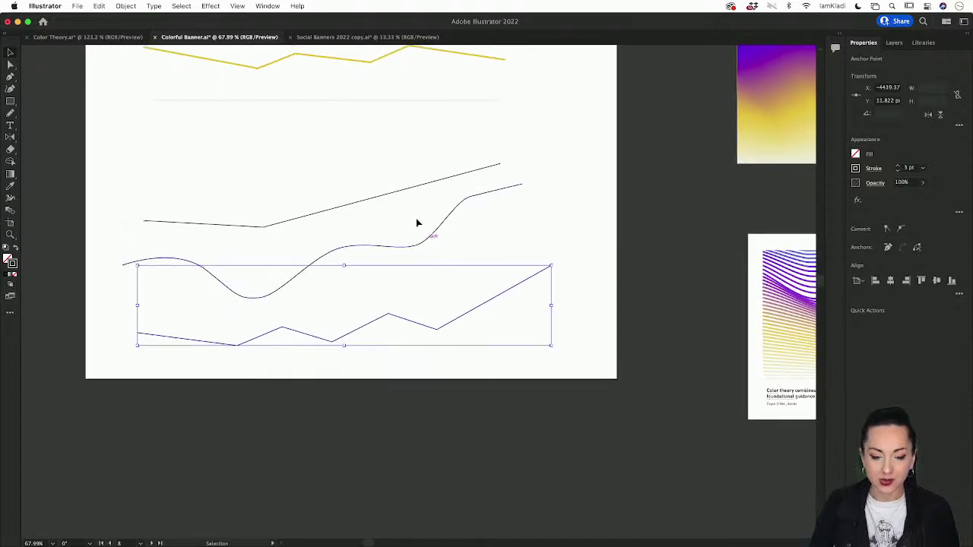
scroll(406, 277, down, 2)
click(405, 271)
Draw a long, nearly flat line below the artboard with the Pen tool
key(p)
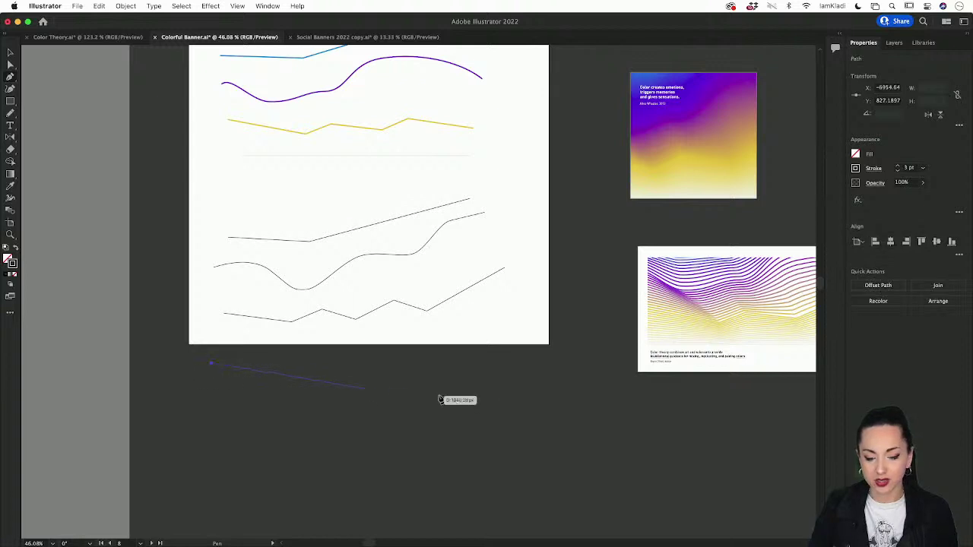
click(501, 378)
key(v)
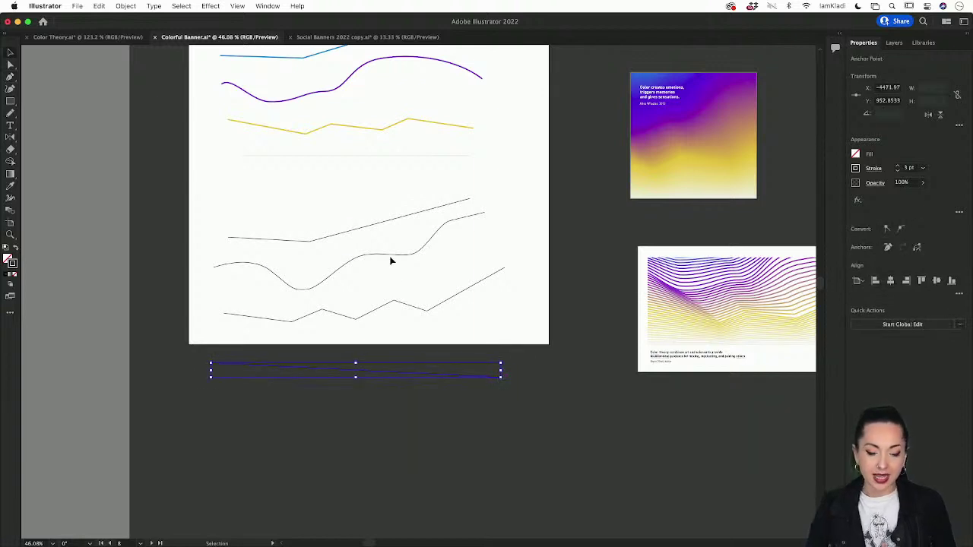
click(372, 218)
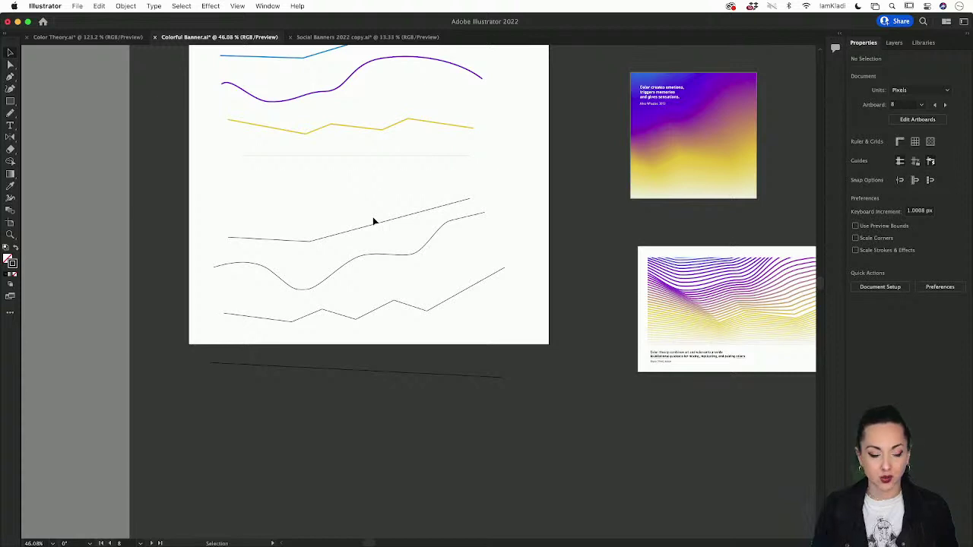
Drag the Notes artboard's bottom edge down with the Artboard tool so it encloses the long line
key(shift+o)
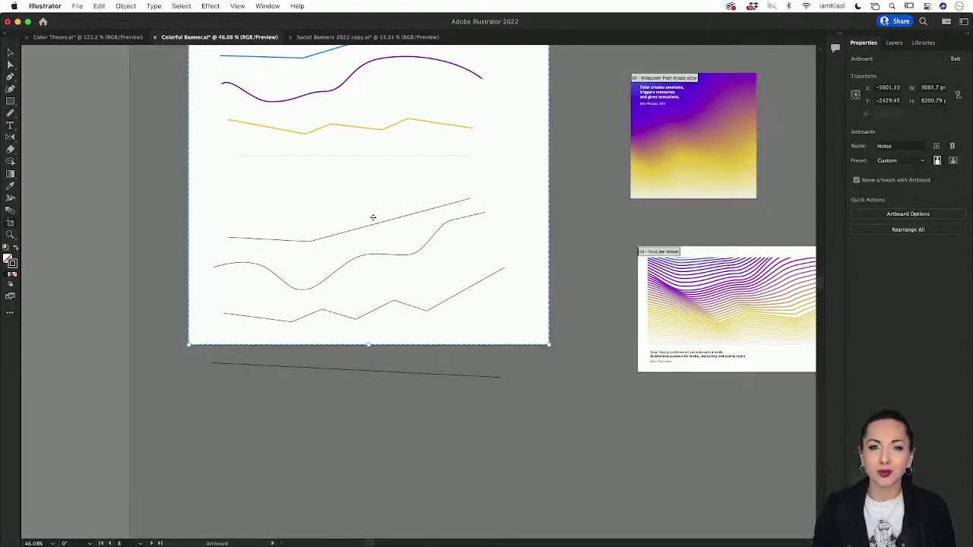
drag(369, 345, 369, 415)
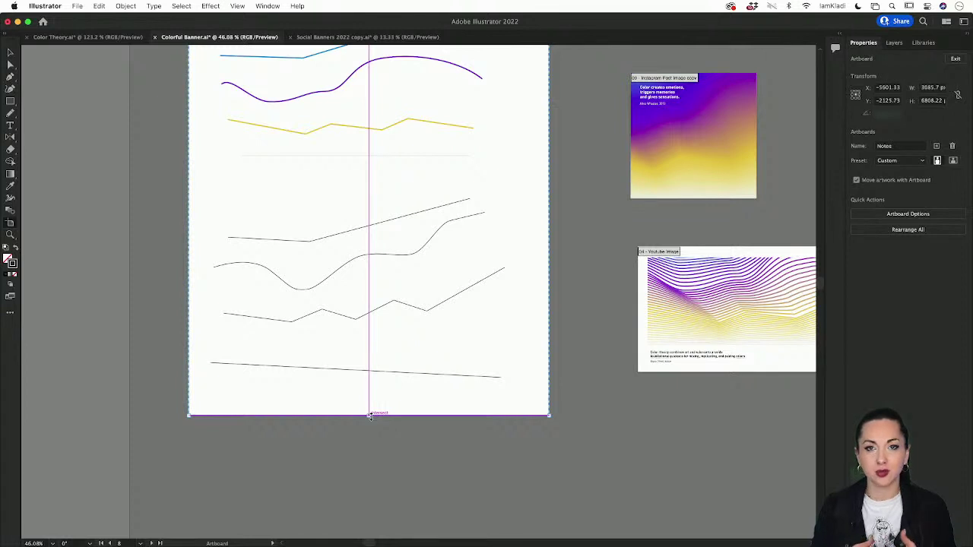
drag(369, 415, 369, 431)
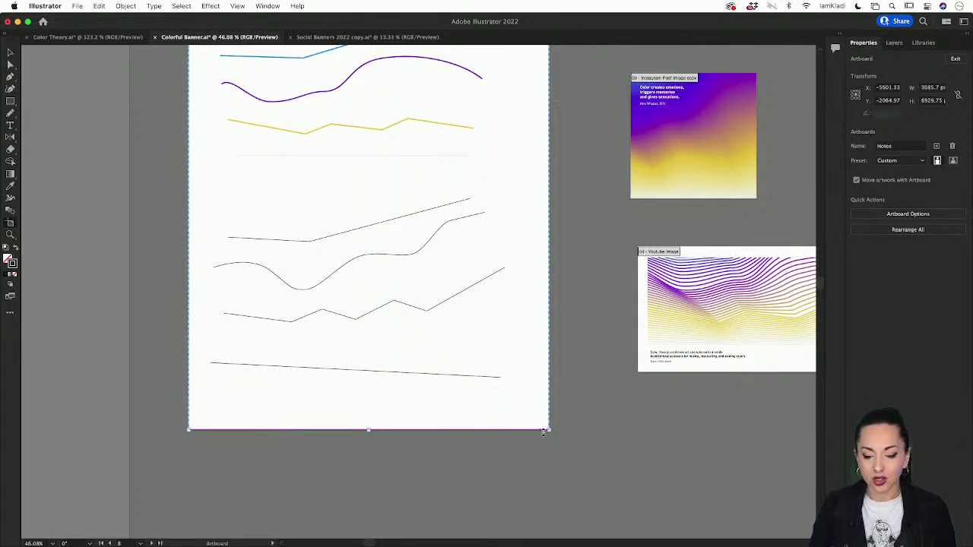
drag(547, 430, 536, 411)
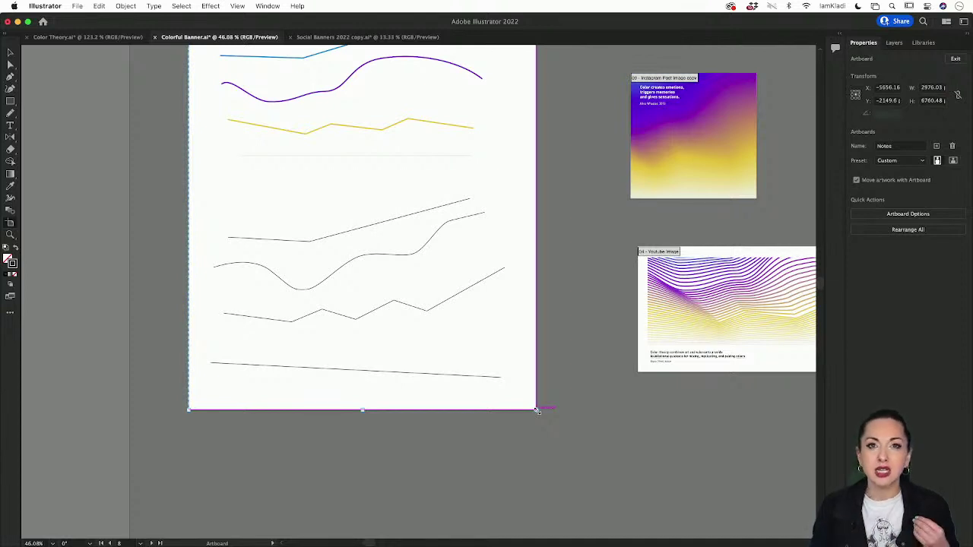
Select the 1920 × 1080 px Youtube Image artboard and zoom in on it
click(701, 363)
scroll(703, 363, right, 3)
scroll(703, 363, down, 1)
scroll(702, 363, right, 5)
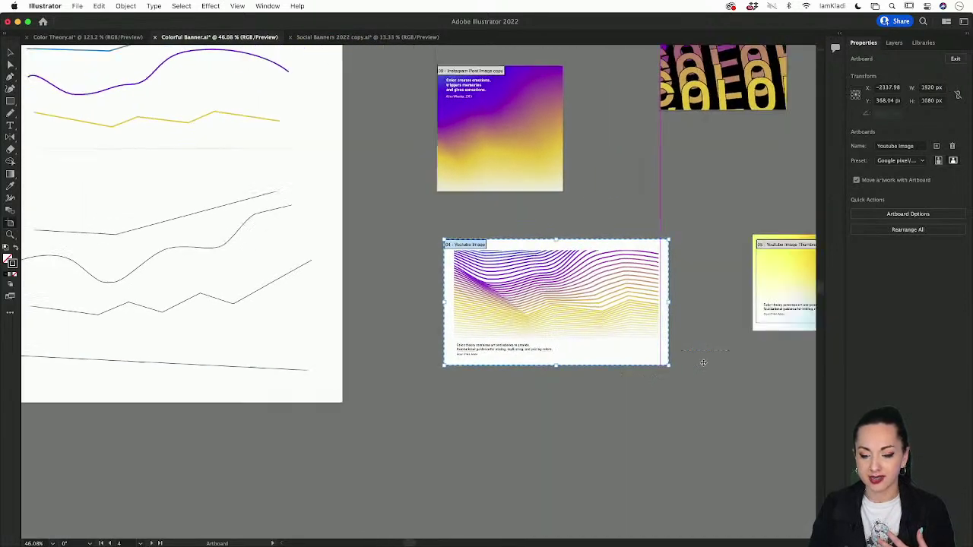
scroll(661, 346, up, 3)
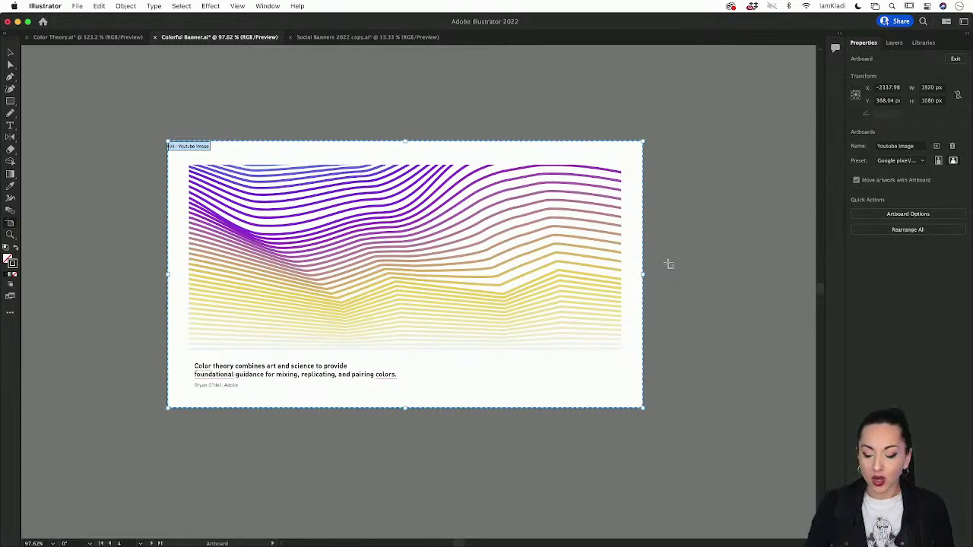
In Artboard Options, trim the decimals to set X -2337 px and Y 368 px, then exit the Artboard tool
key(Return)
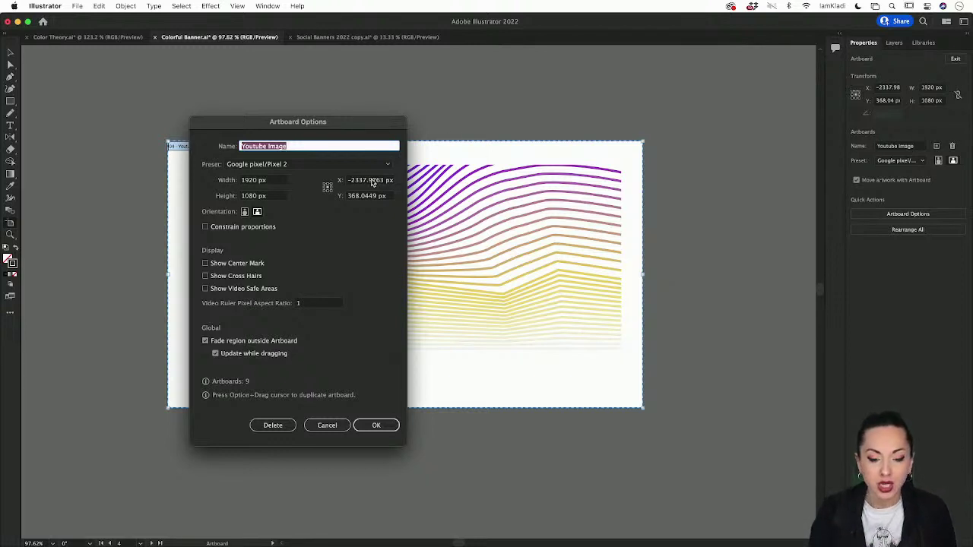
drag(368, 181, 387, 181)
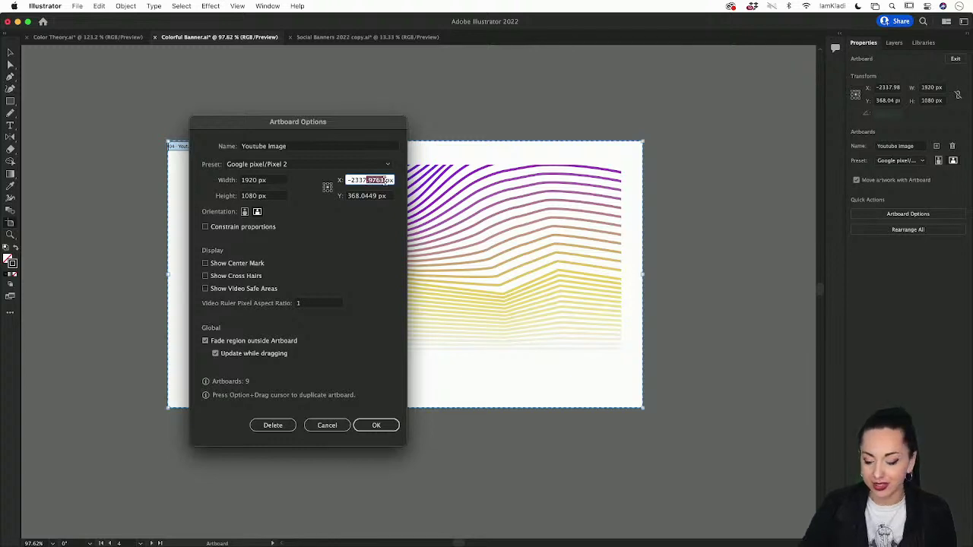
key(BackSpace)
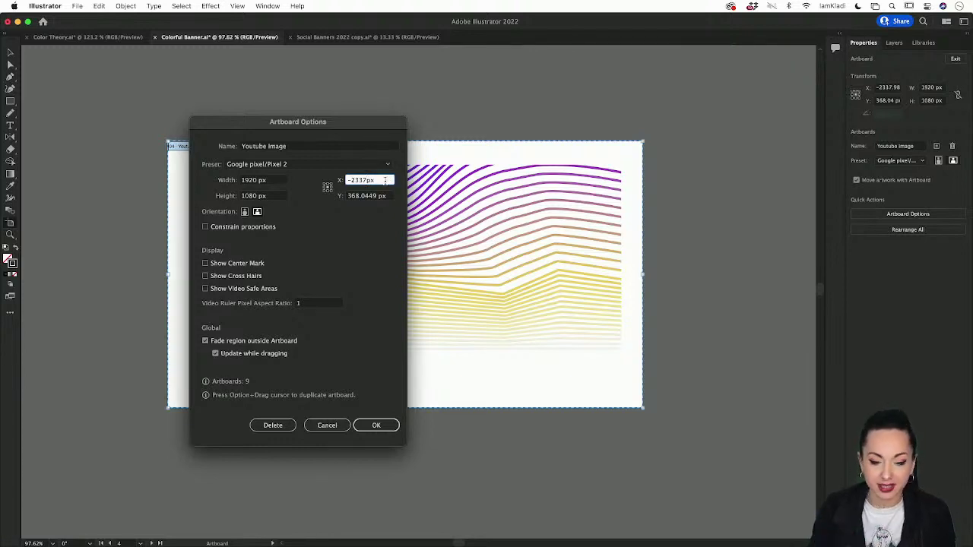
click(363, 196)
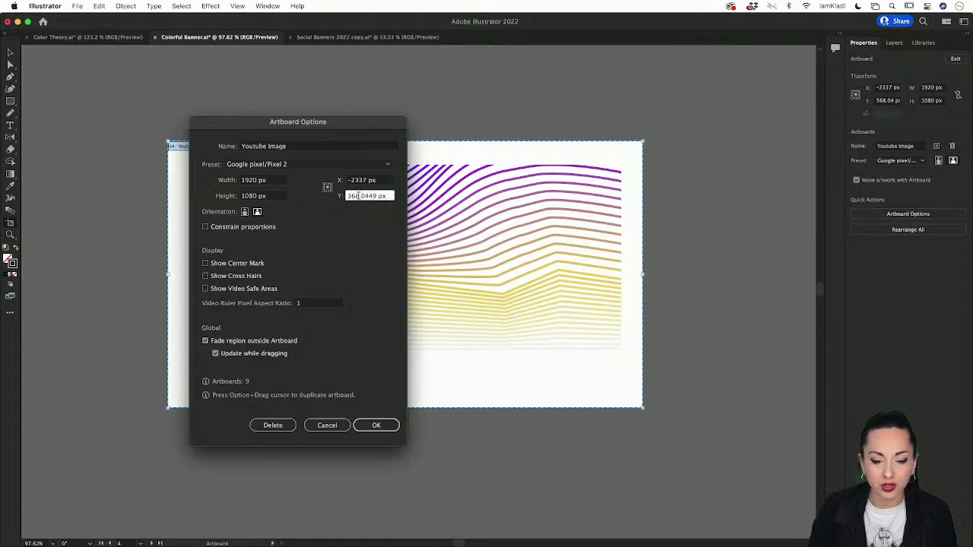
drag(357, 196, 376, 195)
key(BackSpace)
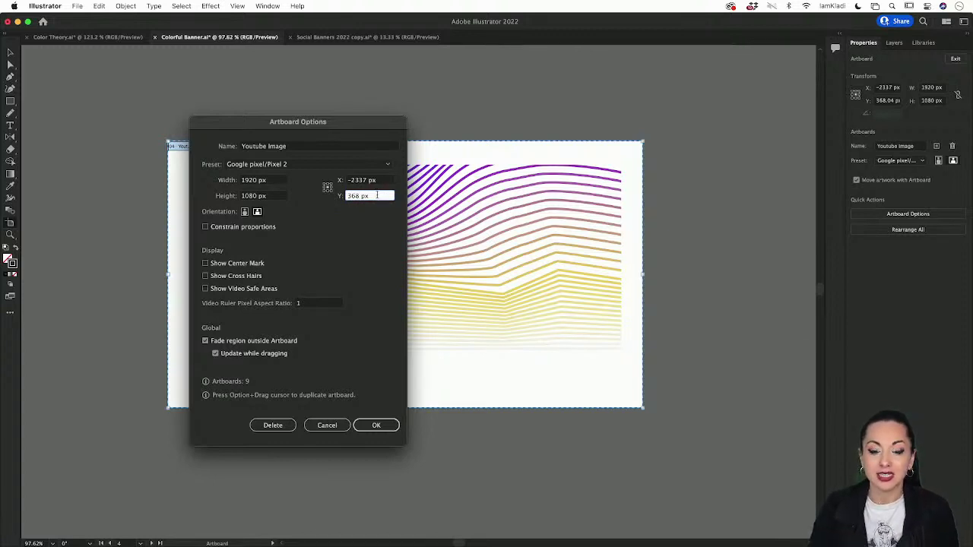
drag(376, 195, 354, 192)
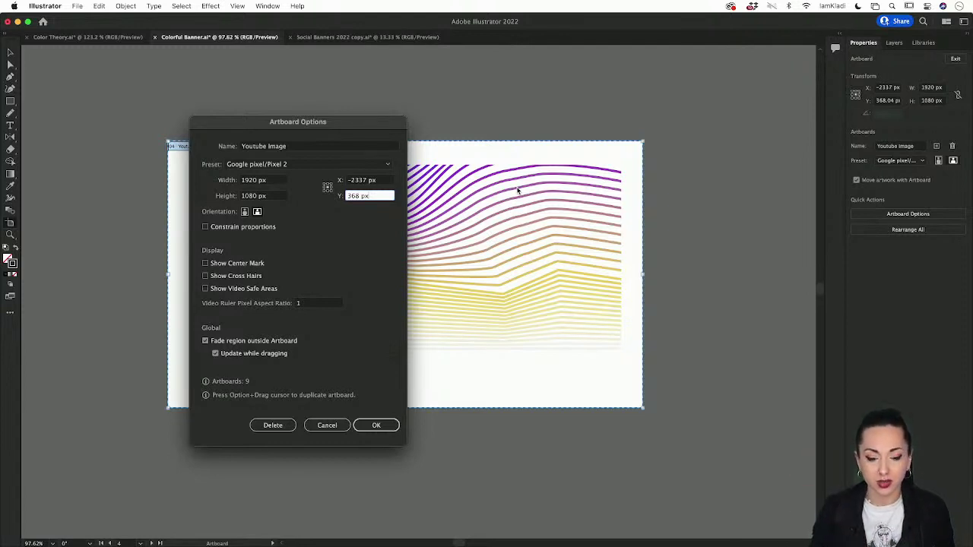
click(374, 425)
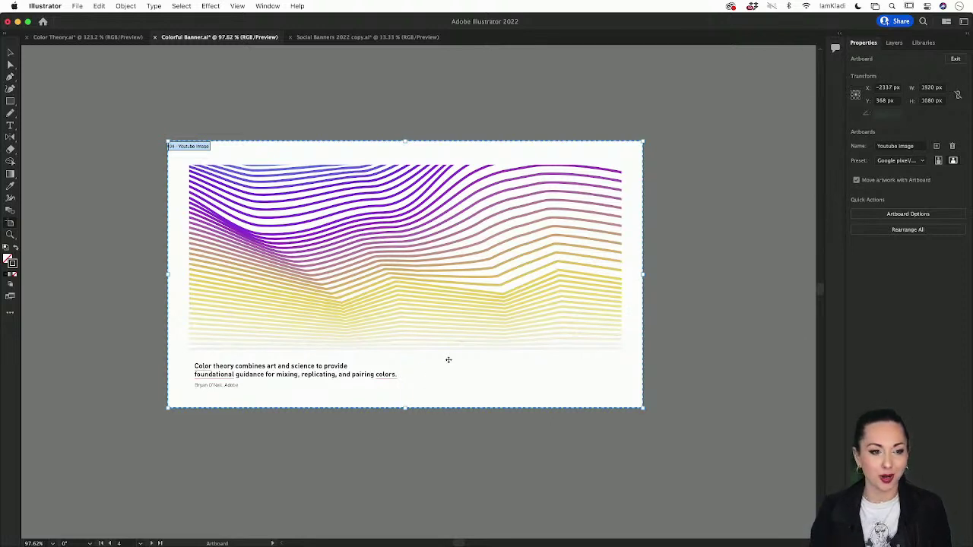
key(Escape)
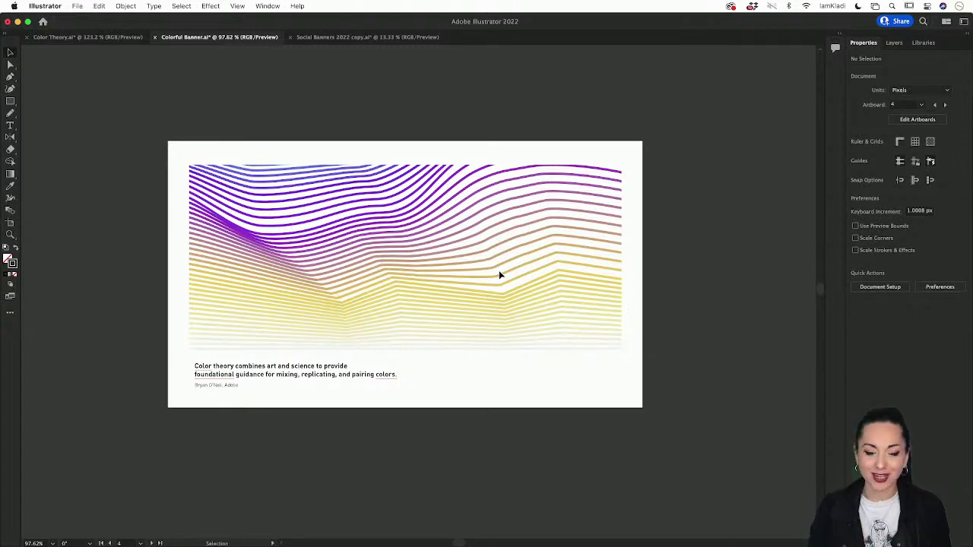
Zoom out and pan left until the Notes artboard's practice lines are visible
scroll(499, 272, down, 5)
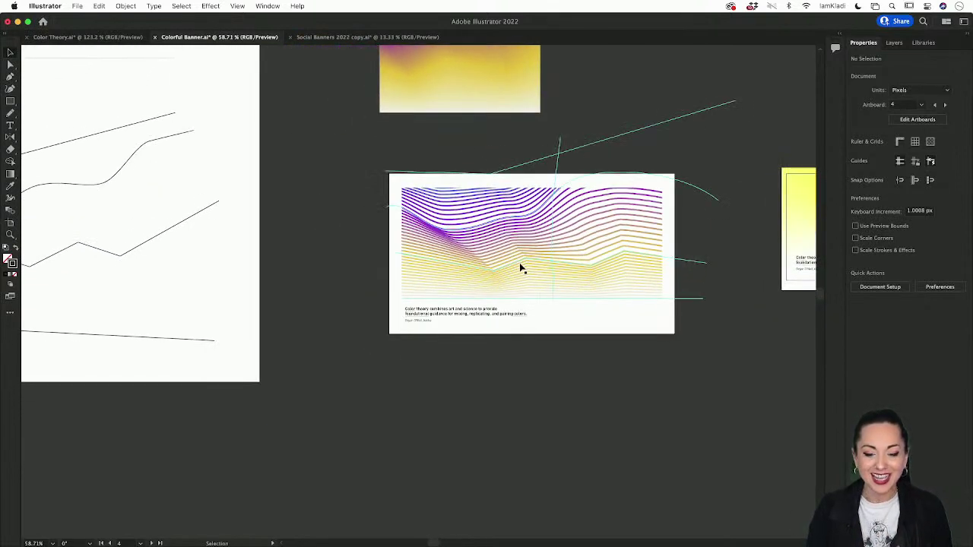
scroll(167, 369, left, 3)
scroll(167, 370, down, 2)
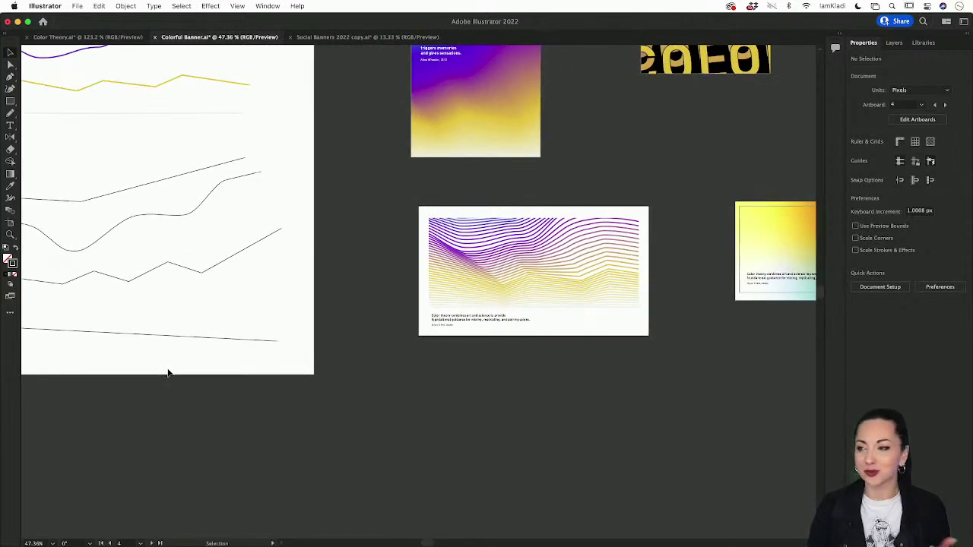
scroll(191, 369, left, 3)
scroll(192, 368, up, 2)
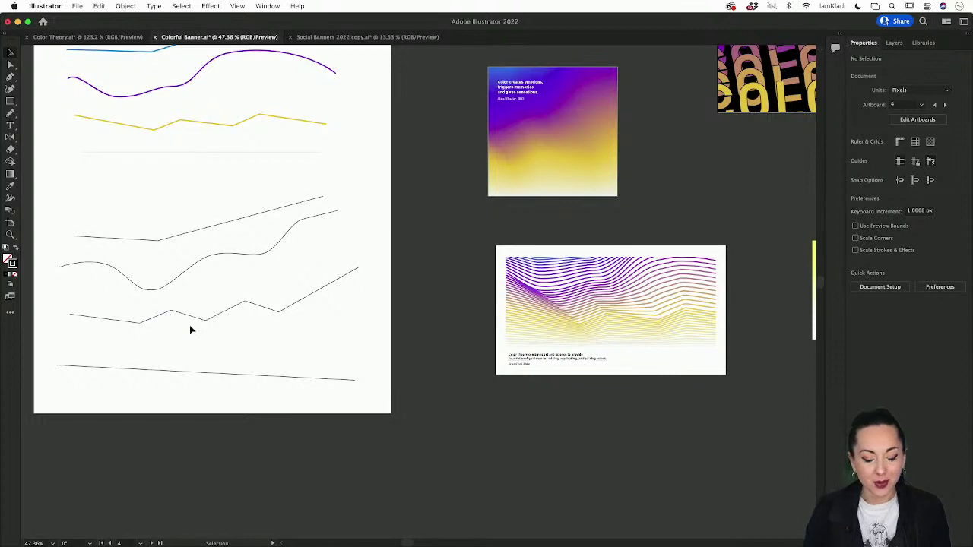
scroll(191, 329, left, 3)
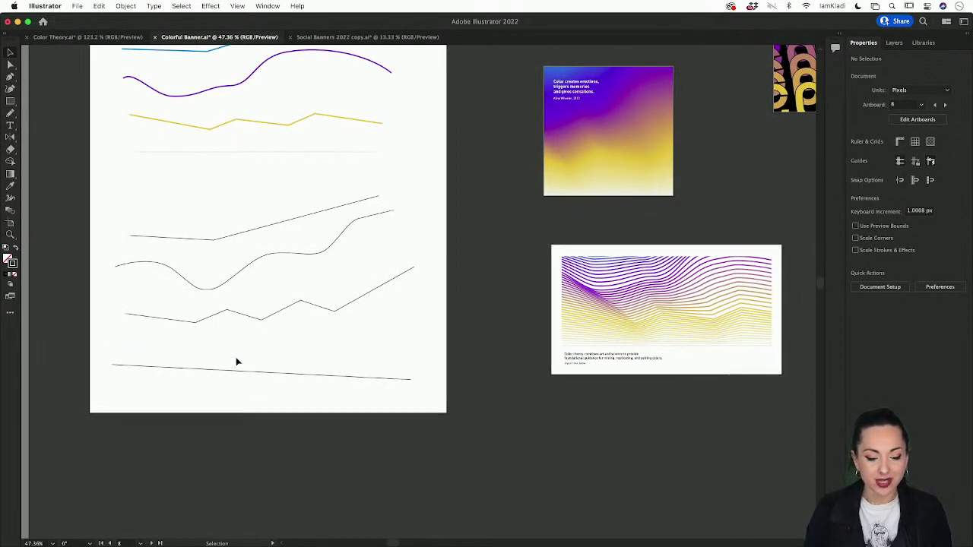
Nudge the long flat line, move the zigzag lower, and select all four lines
drag(235, 371, 244, 363)
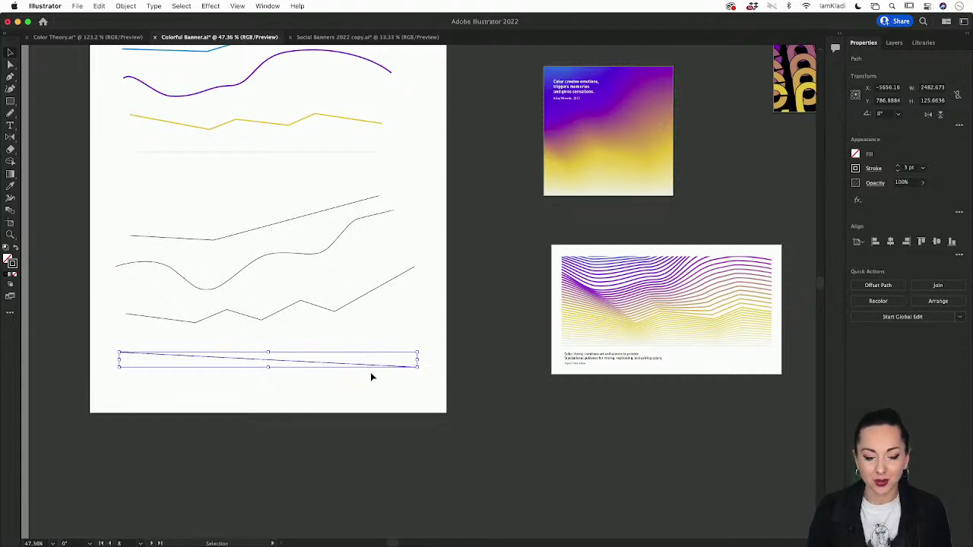
drag(307, 303, 304, 314)
click(267, 230)
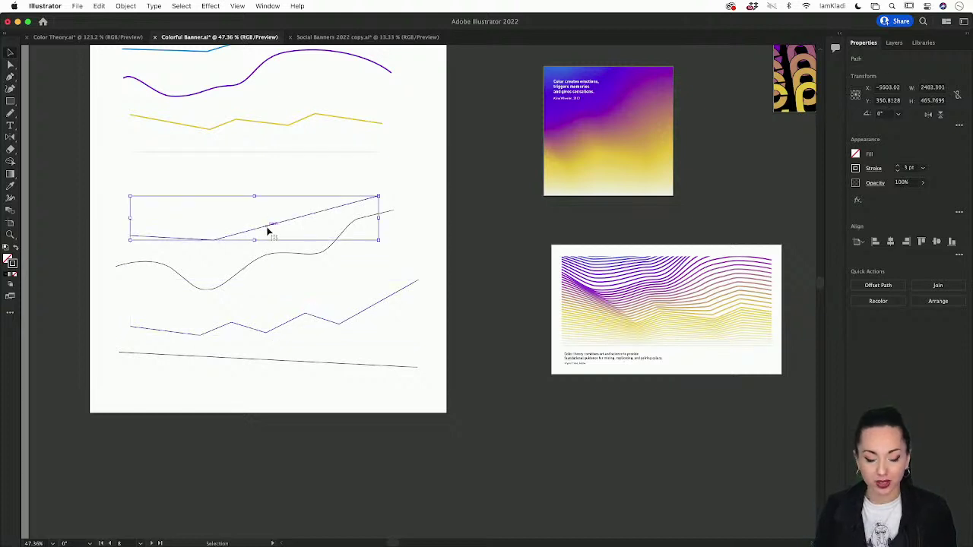
drag(242, 203, 244, 377)
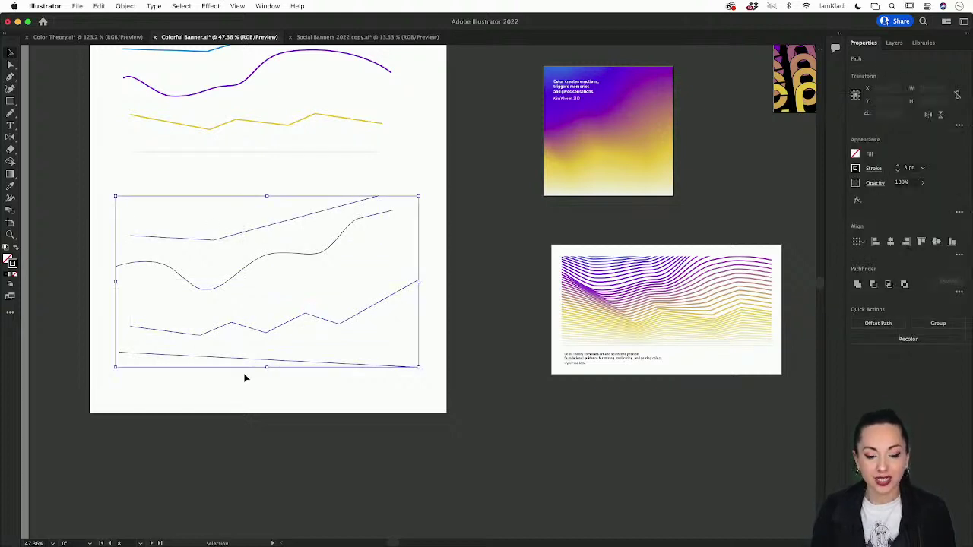
right_click(245, 378)
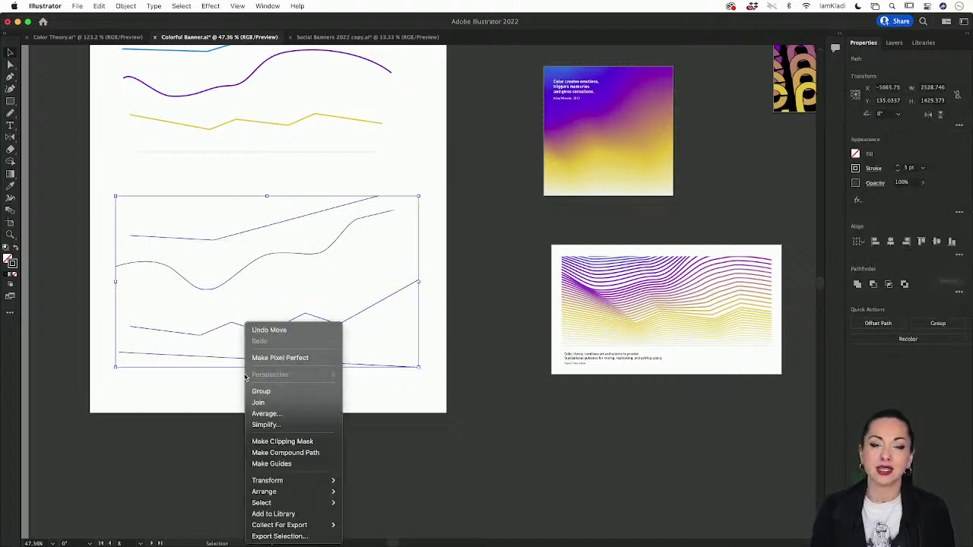
click(206, 389)
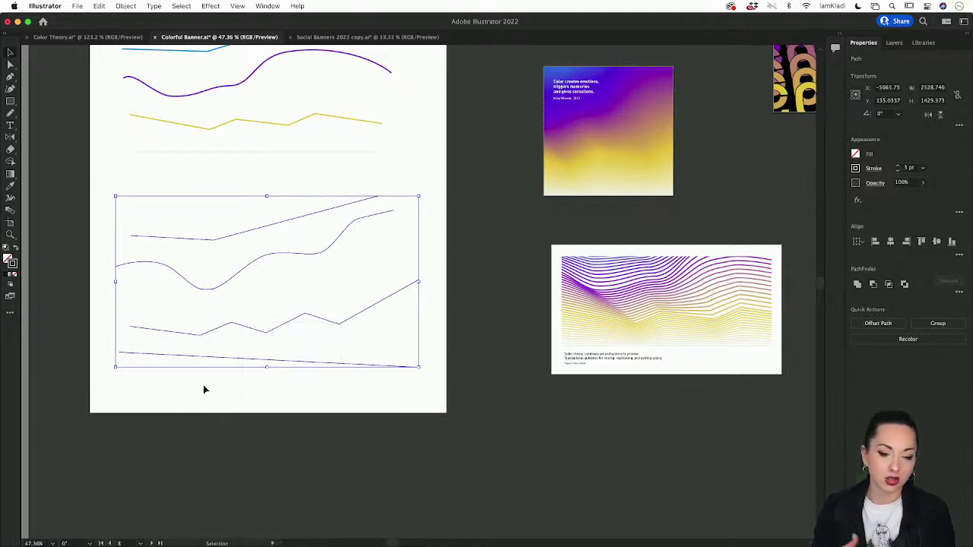
Save the banner document with Cmd+S and clear the selection
key(a)
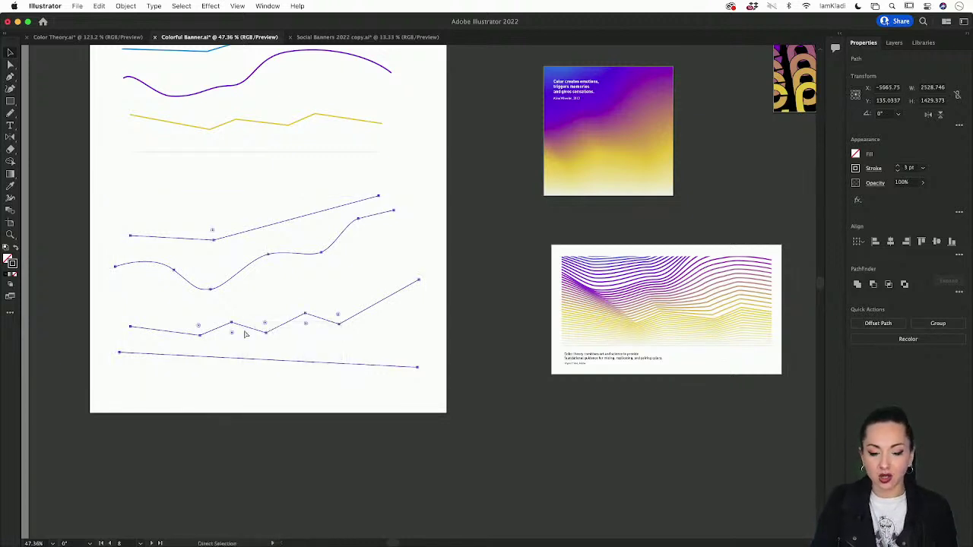
key(super+s)
key(v)
click(246, 297)
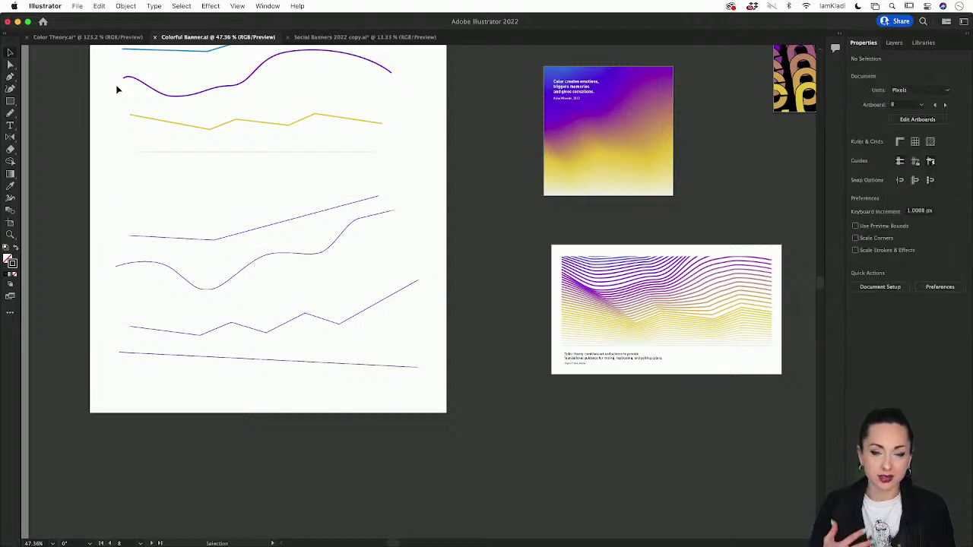
Try Complementary, Split Complementary, then Double Split Complementary harmonies, and check contrast
click(95, 37)
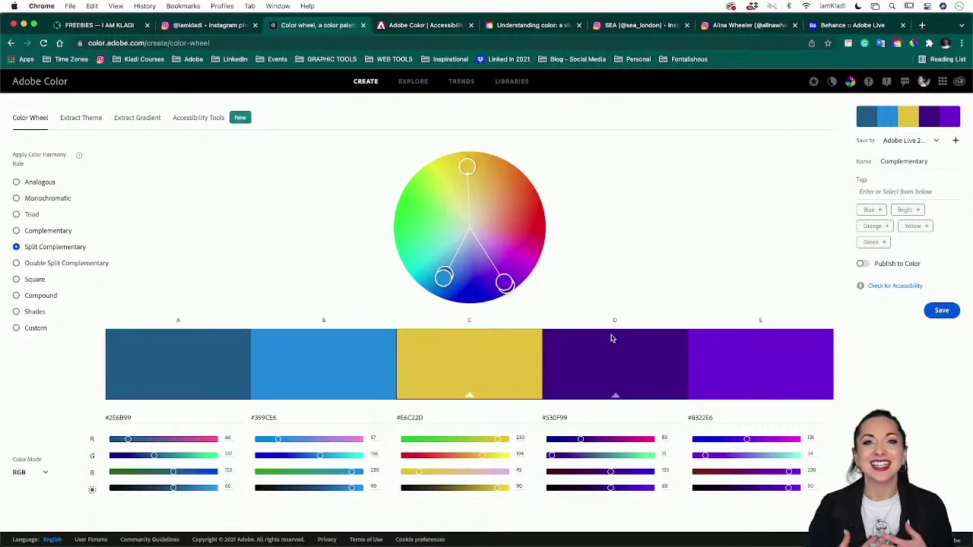
click(30, 233)
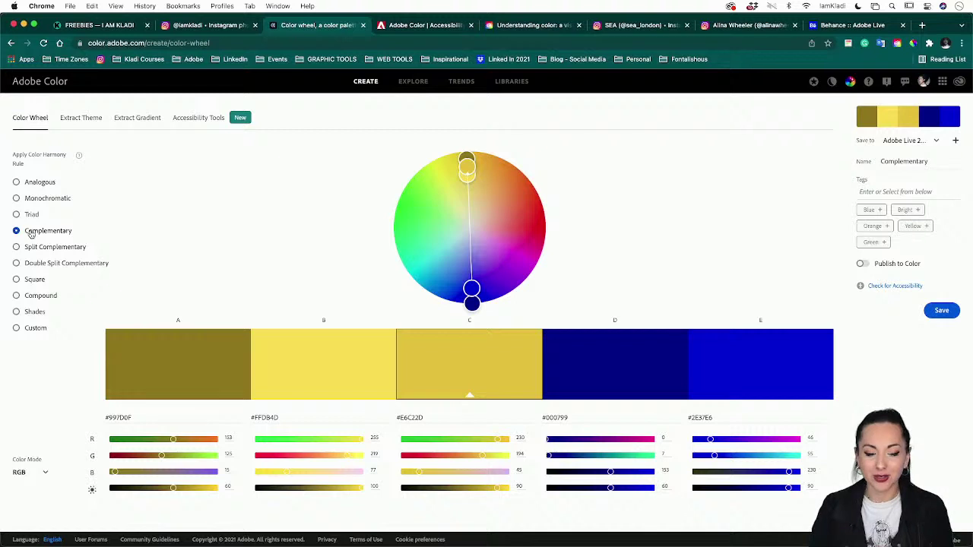
click(52, 249)
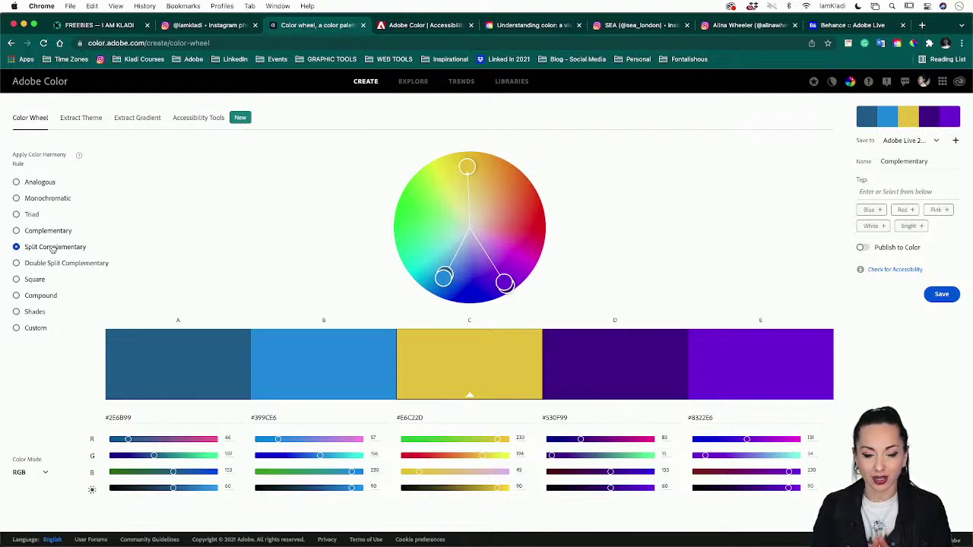
click(49, 264)
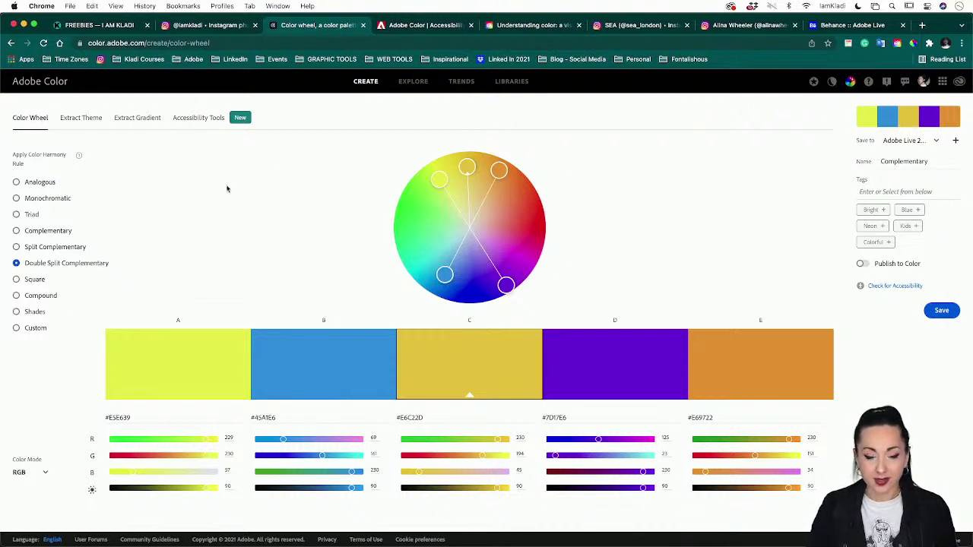
click(188, 118)
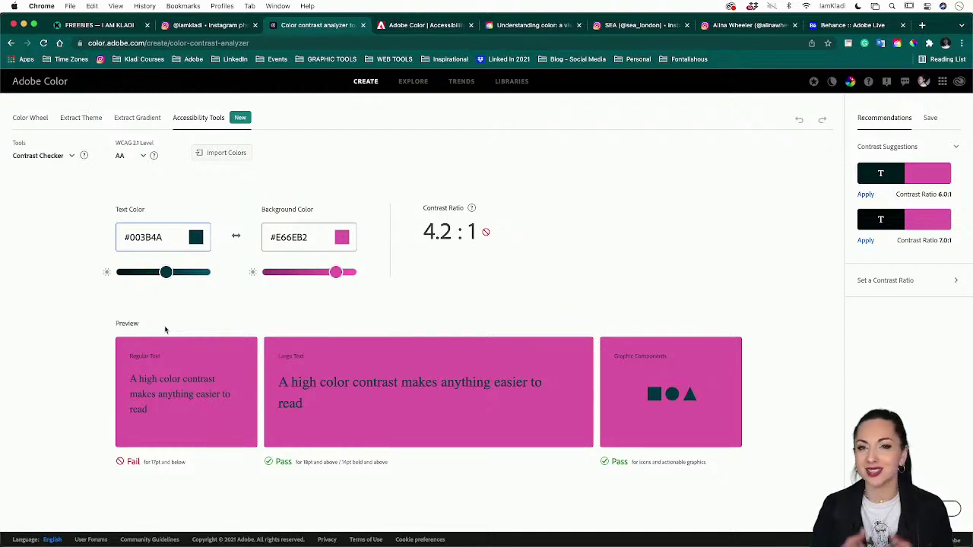
Go back to the Color Wheel and reapply the Split Complementary harmony
click(33, 120)
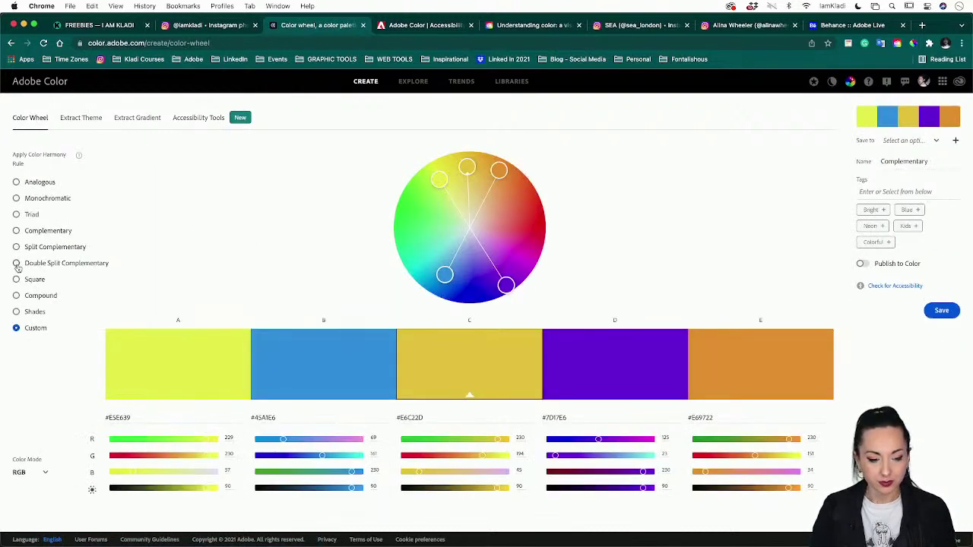
click(33, 249)
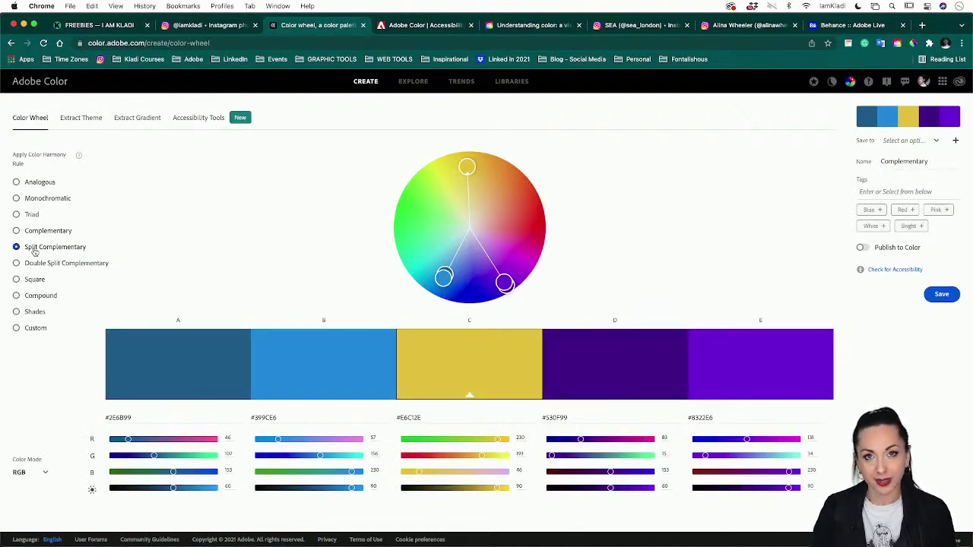
Drag the wheel handles to olive, yellow, red, navy and blue, saving to the Adobe Live 2022 library
mouse_move(504, 283)
mouse_down()
mouse_move(521, 250)
mouse_move(516, 225)
mouse_move(504, 276)
mouse_up()
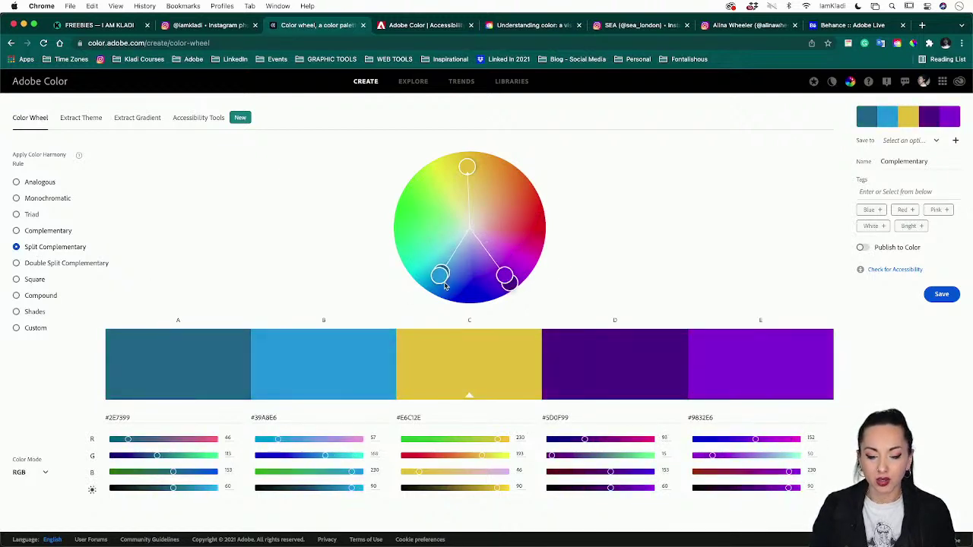
drag(446, 275, 434, 278)
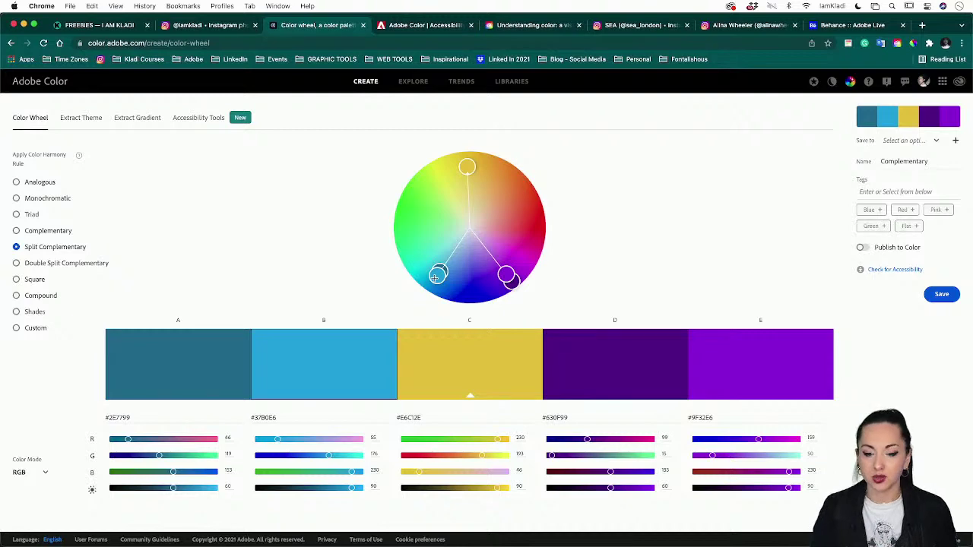
drag(463, 166, 516, 218)
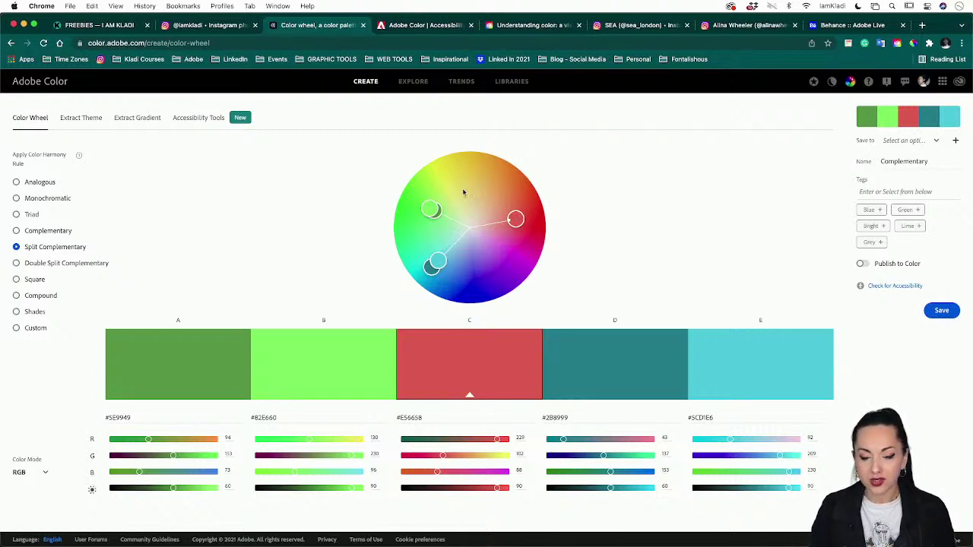
drag(431, 207, 444, 181)
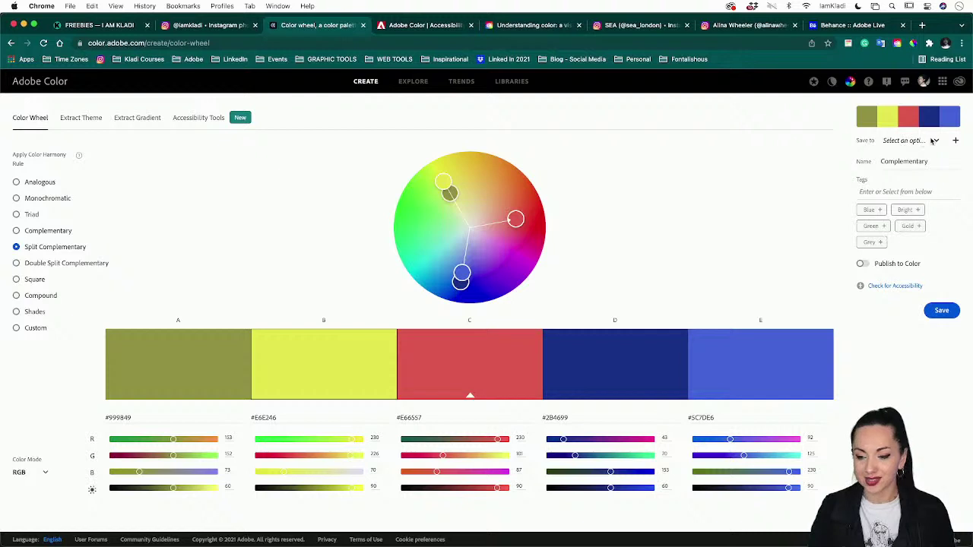
click(932, 141)
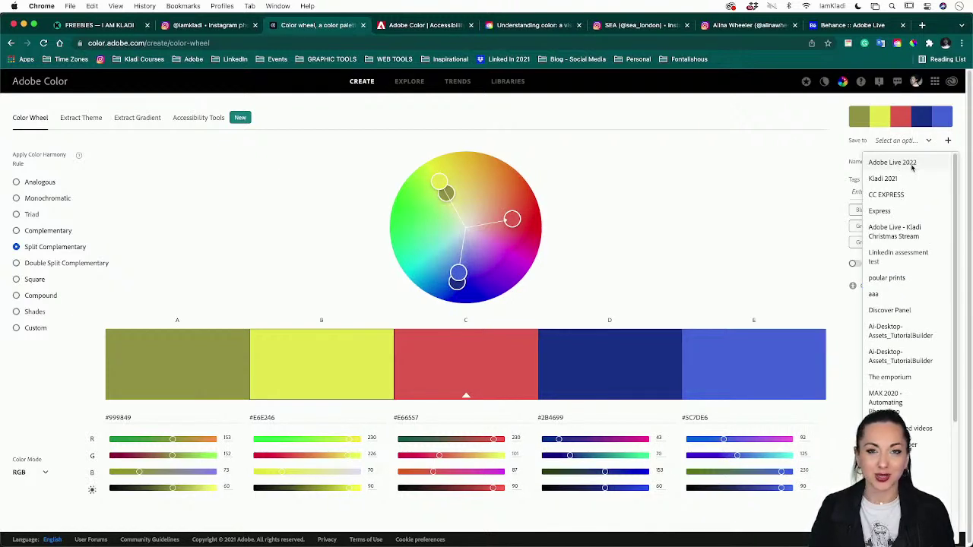
click(912, 164)
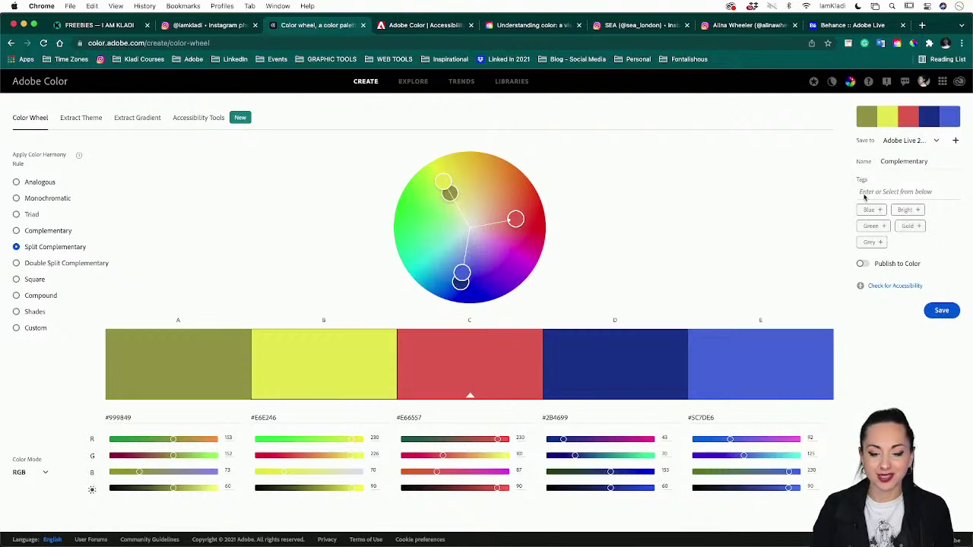
Bring Illustrator forward and show the Libraries panel on the Colorful Banner document
mouse_move(536, 541)
click(465, 518)
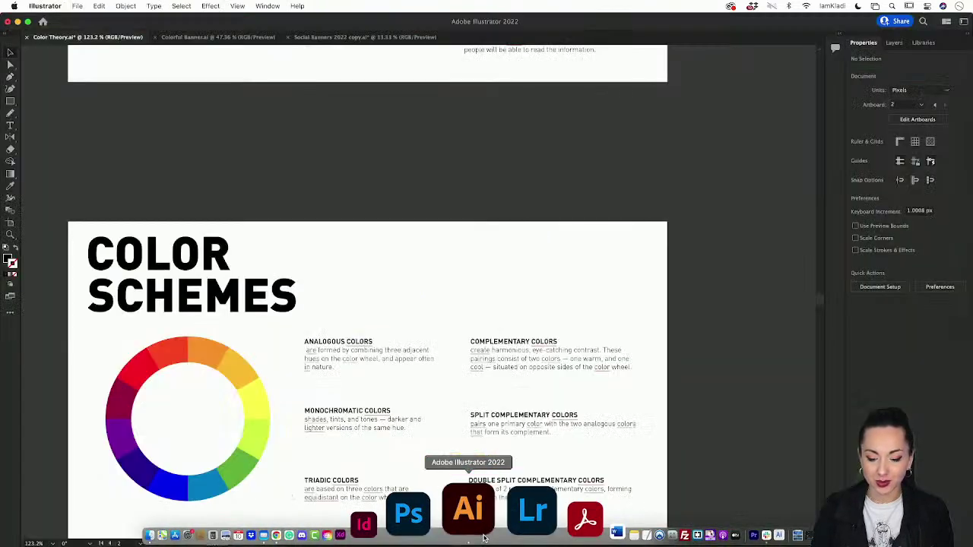
click(929, 43)
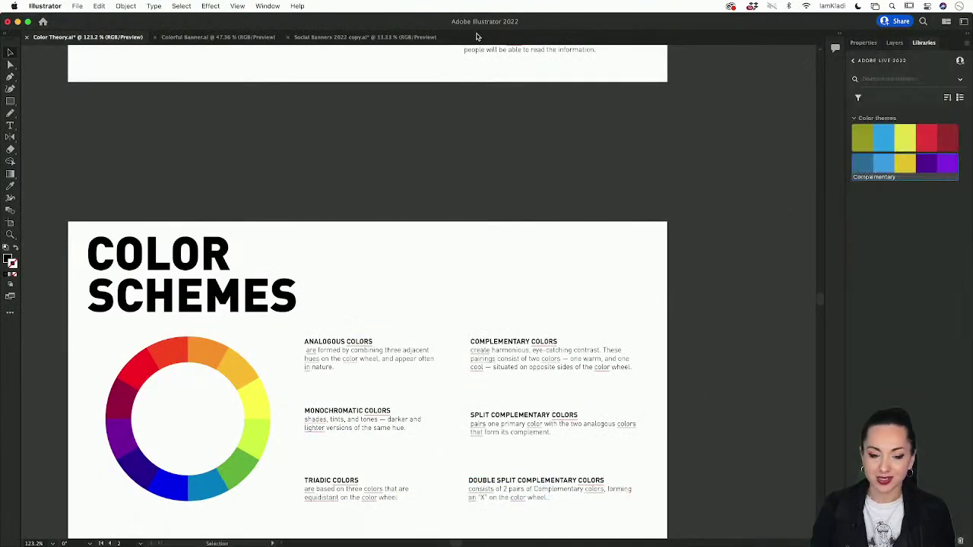
click(219, 38)
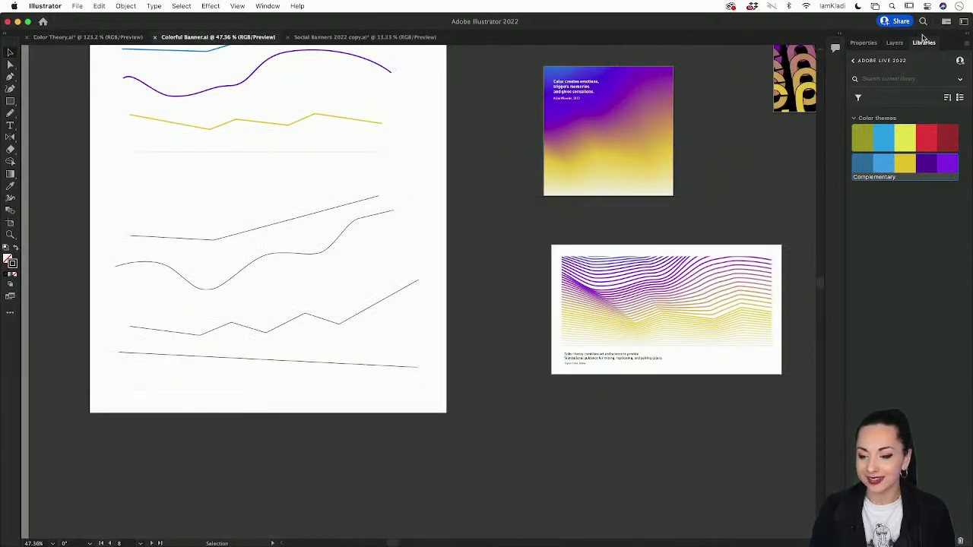
From the full library list, create a new empty CC library named TEST 00
click(856, 59)
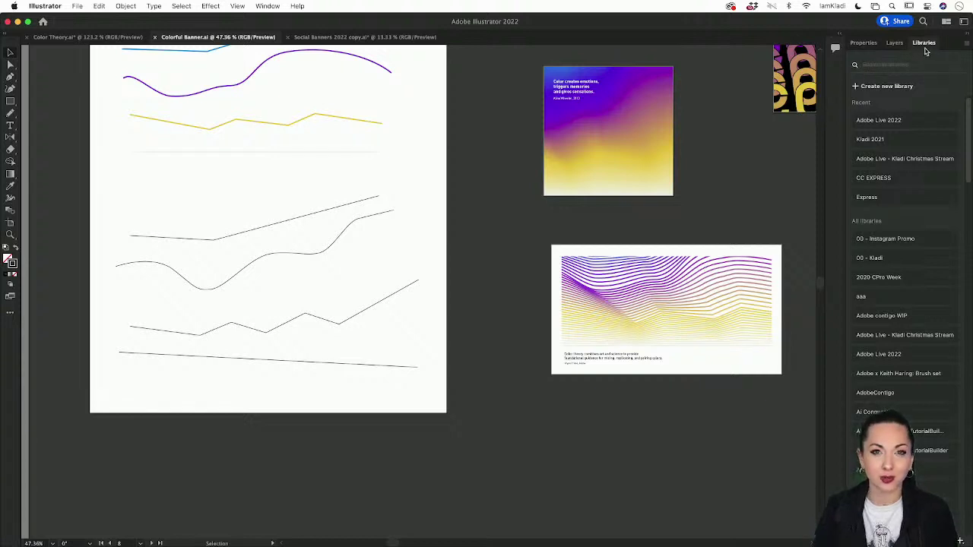
click(859, 88)
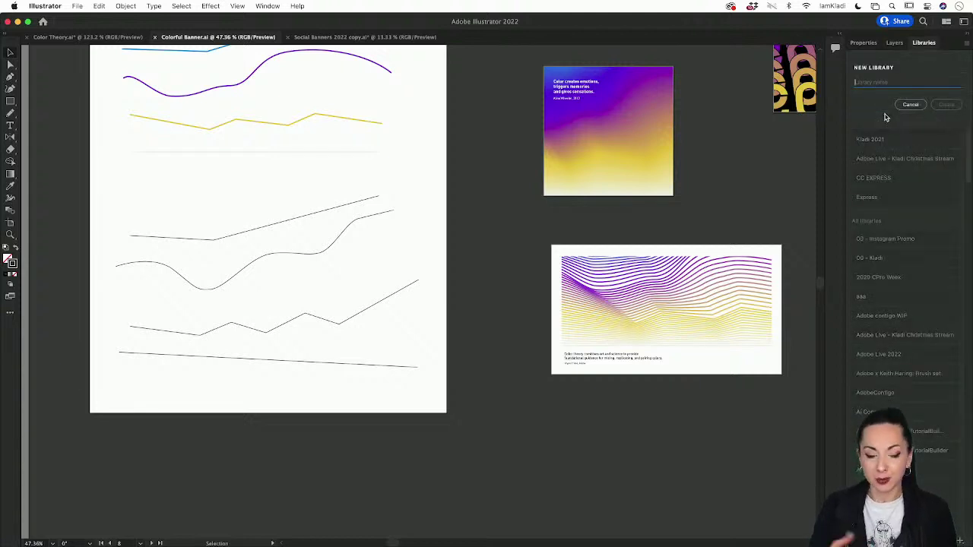
text(tool)
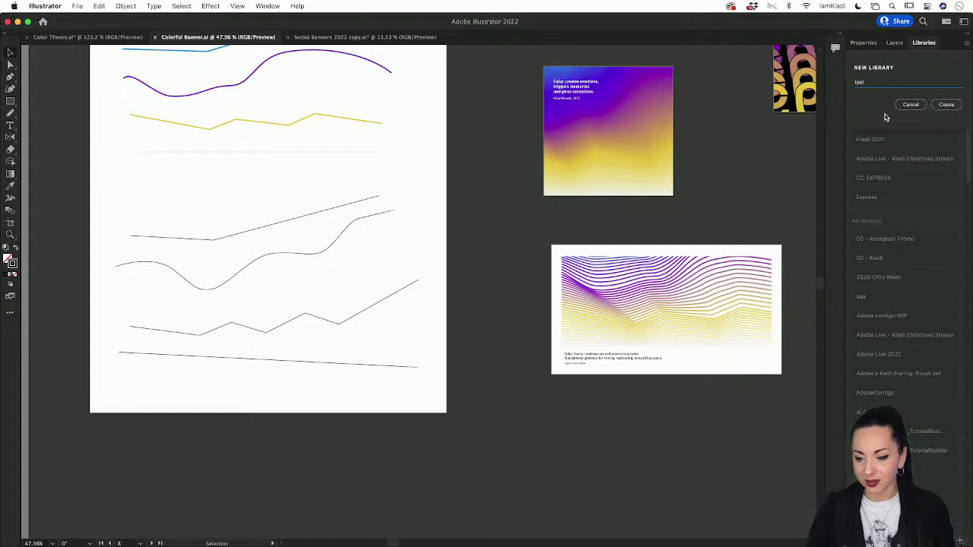
text( 00)
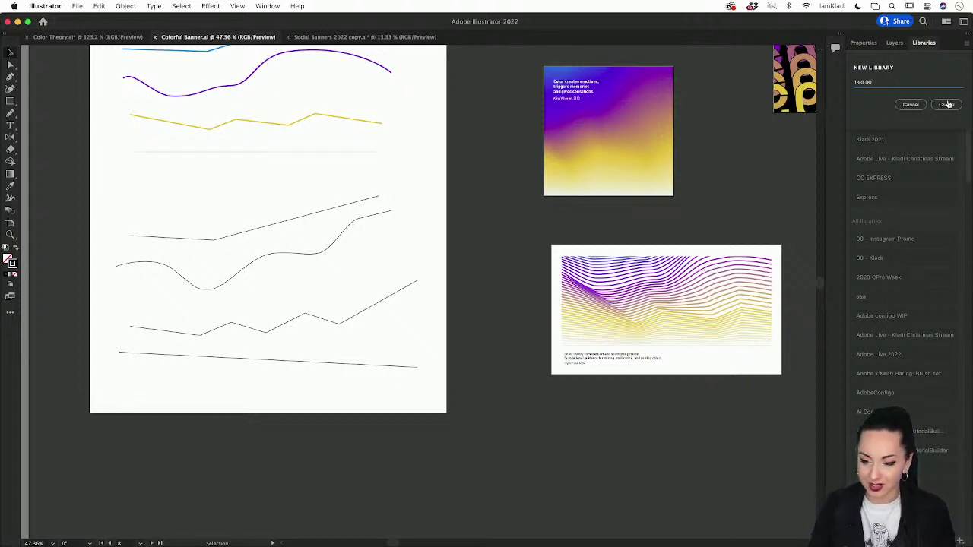
click(946, 104)
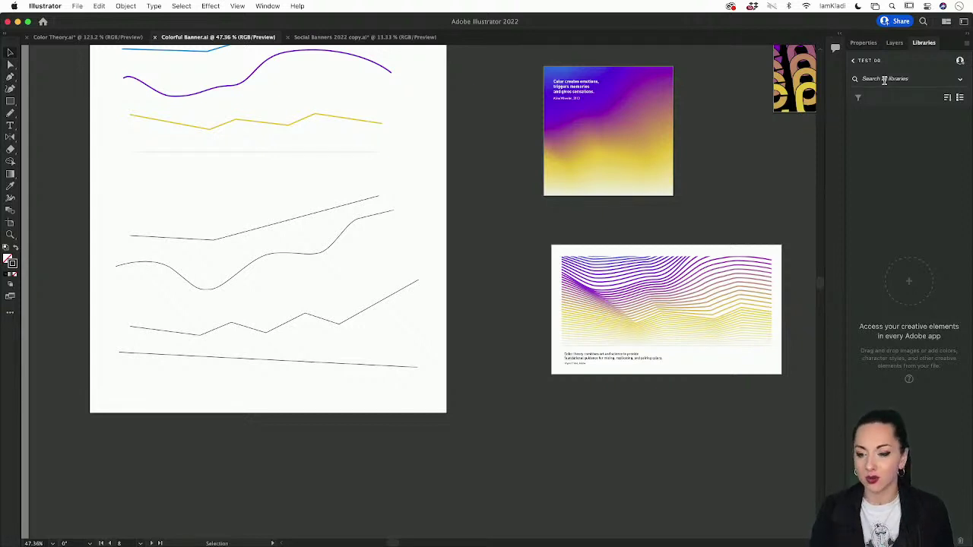
In Adobe Color, check the Save to library list, then reload the page to target test 00
mouse_move(426, 544)
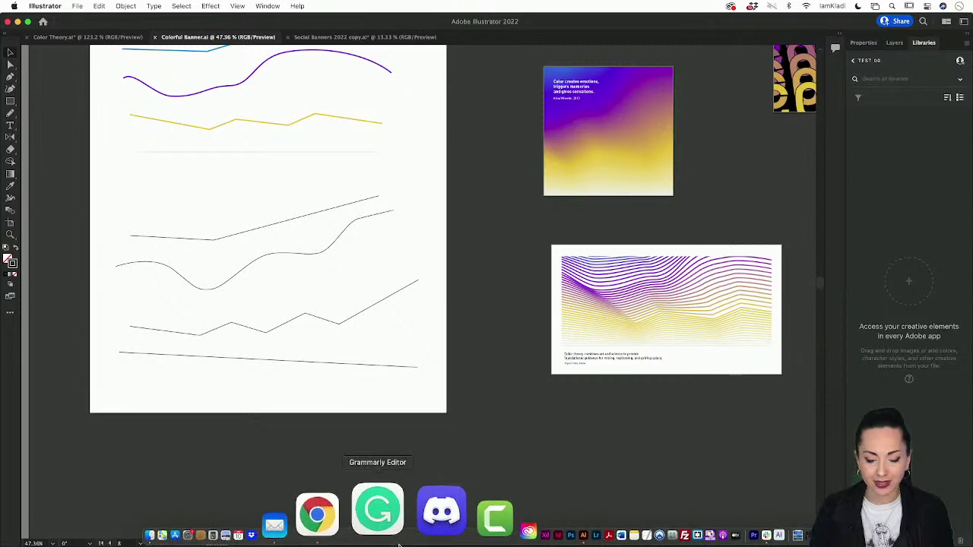
click(388, 525)
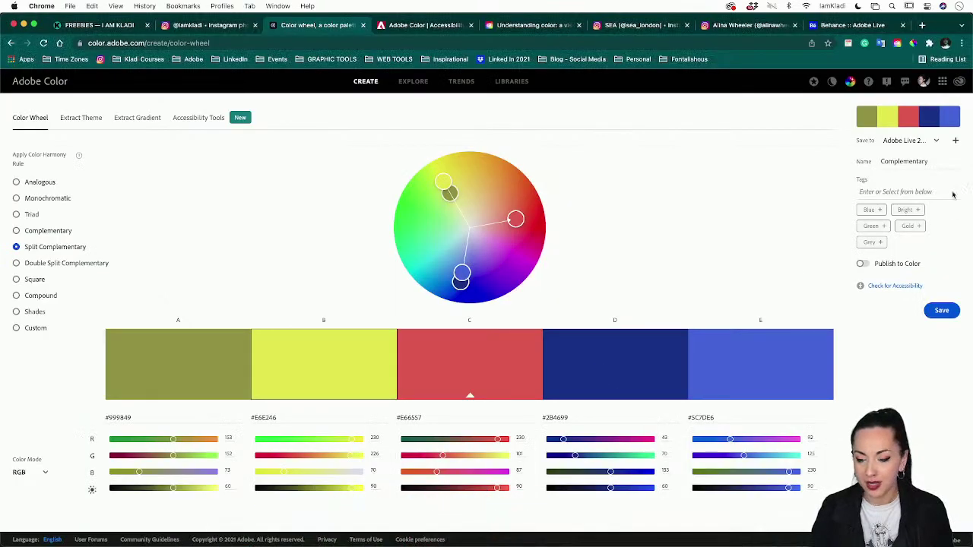
click(934, 142)
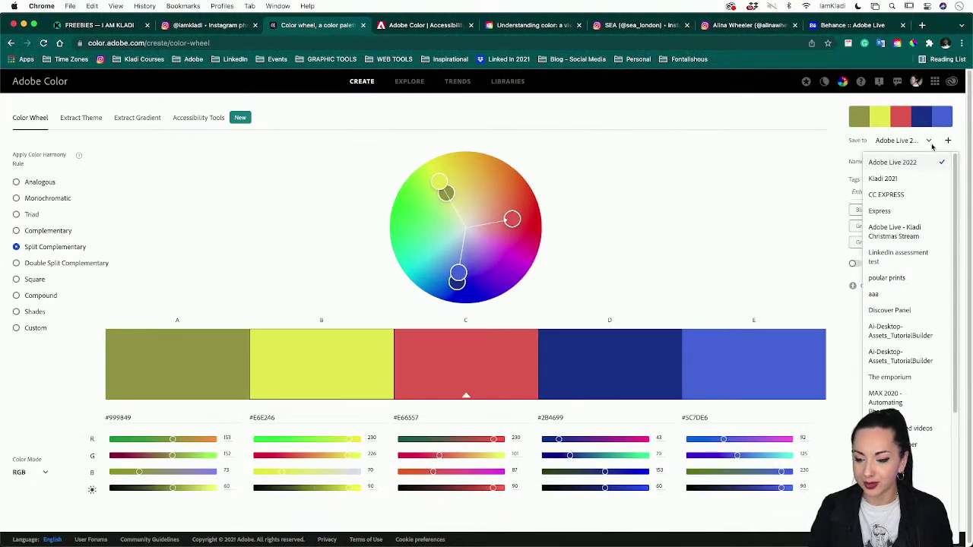
scroll(918, 267, down, 3)
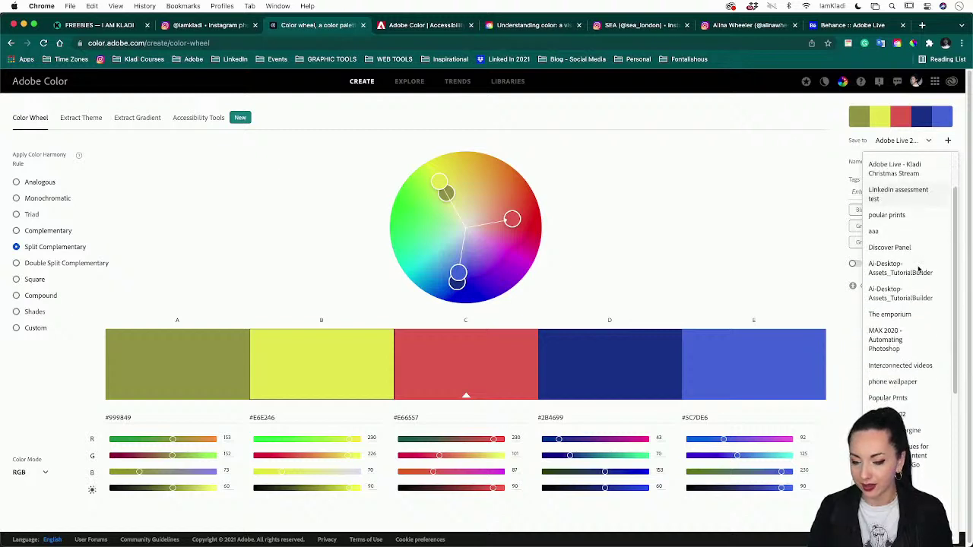
scroll(918, 268, down, 10)
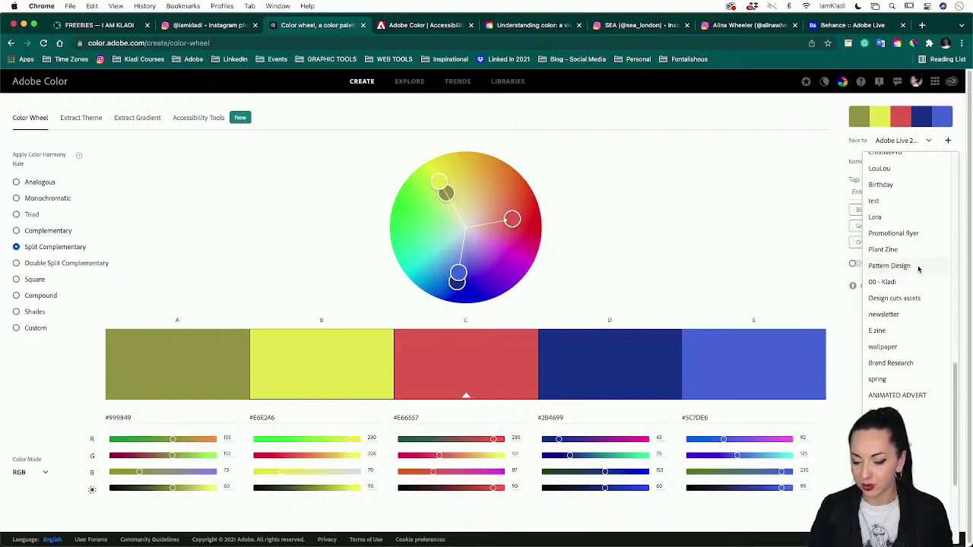
scroll(918, 267, down, 5)
scroll(918, 268, up, 15)
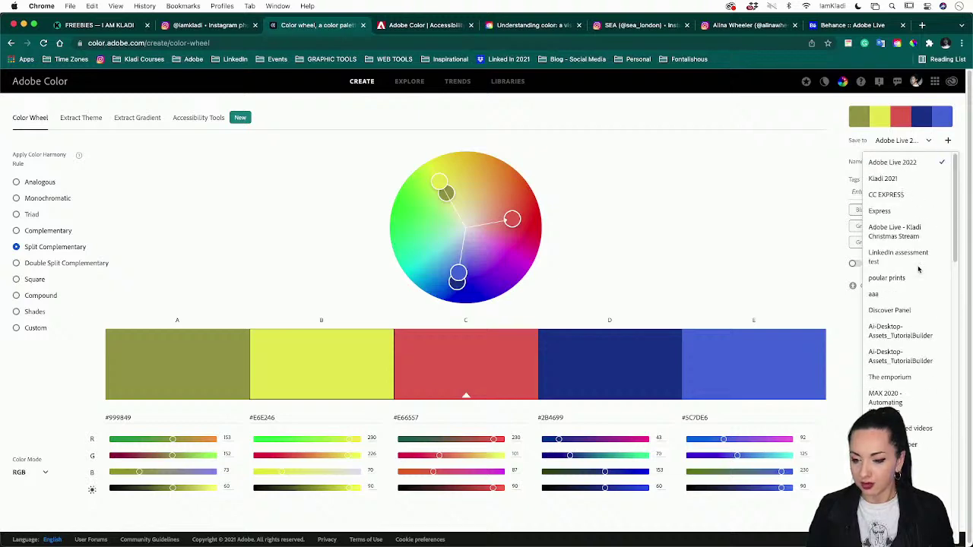
click(598, 44)
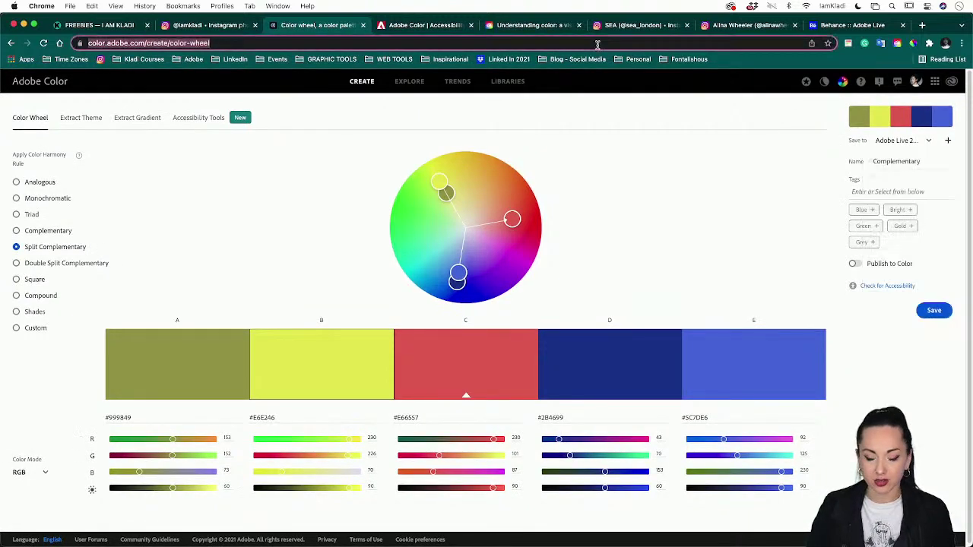
key(Return)
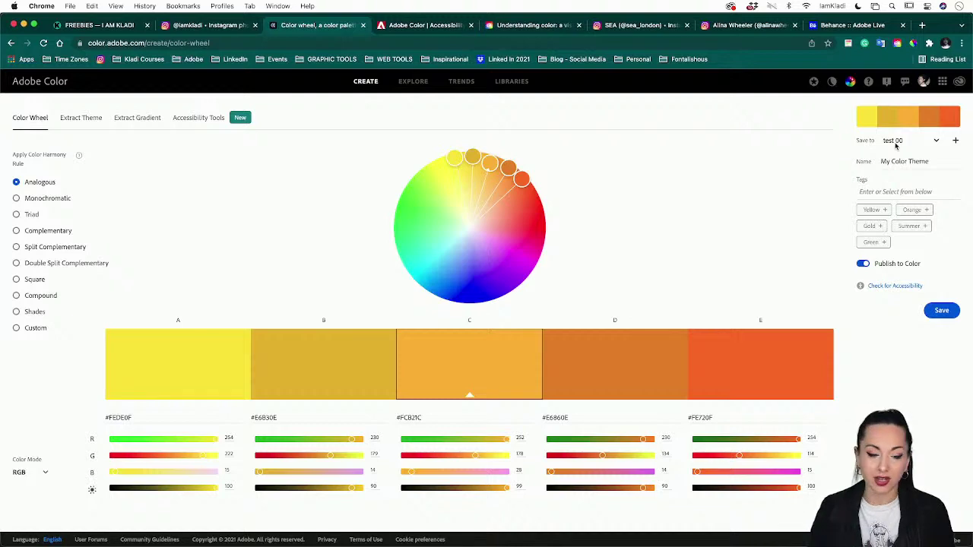
Apply Split Complementary, set teal, cyan, lime, brown and orange, and name the theme Split Compl 02
click(29, 248)
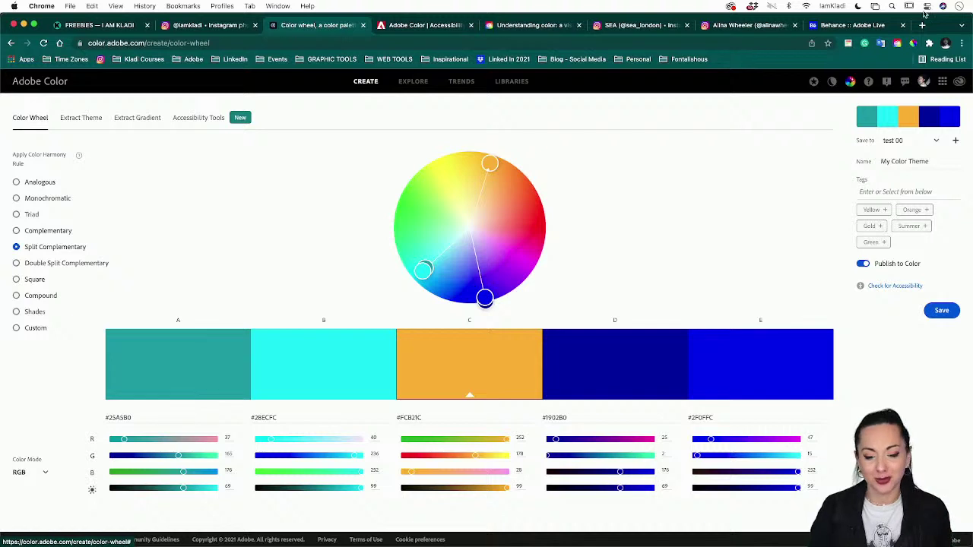
drag(490, 164, 456, 165)
drag(446, 283, 424, 258)
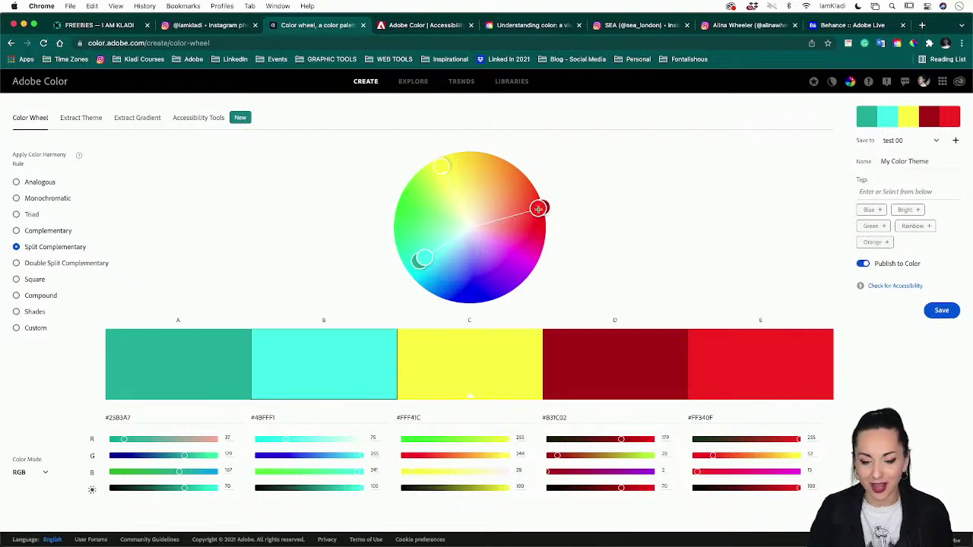
drag(538, 208, 511, 187)
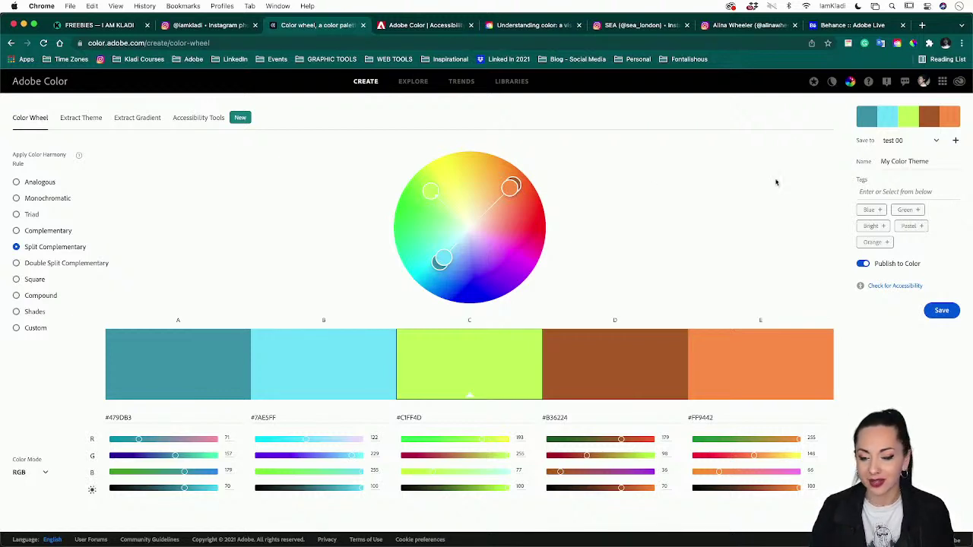
triple_click(926, 161)
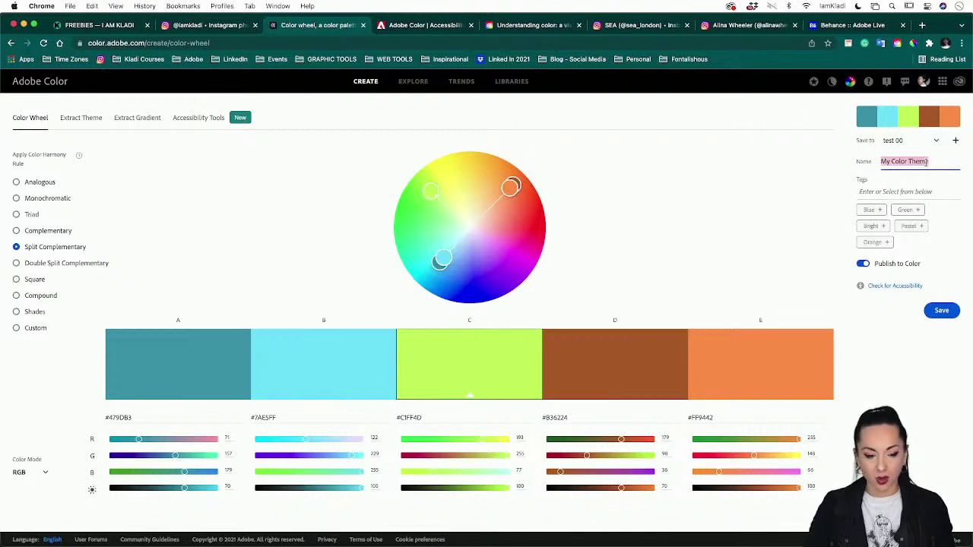
text(Split C)
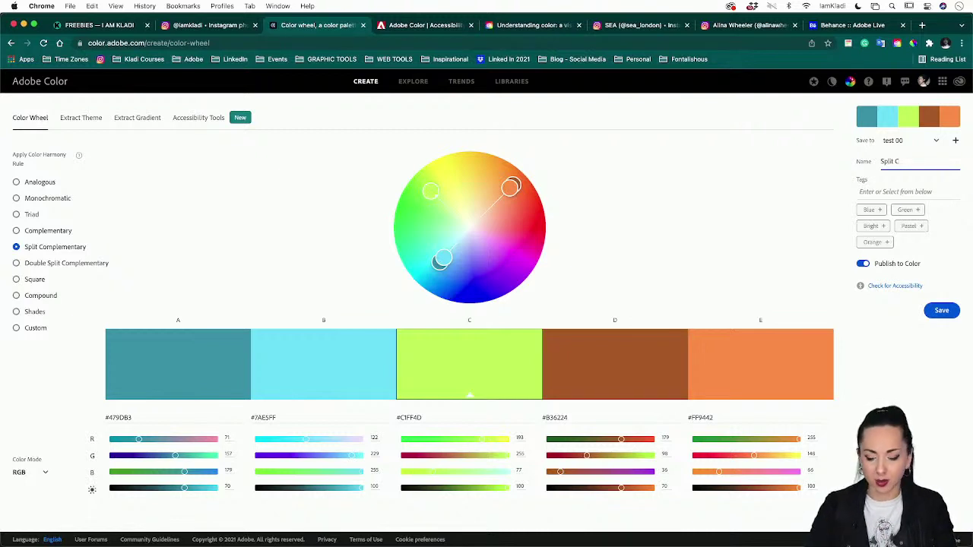
text(ompl)
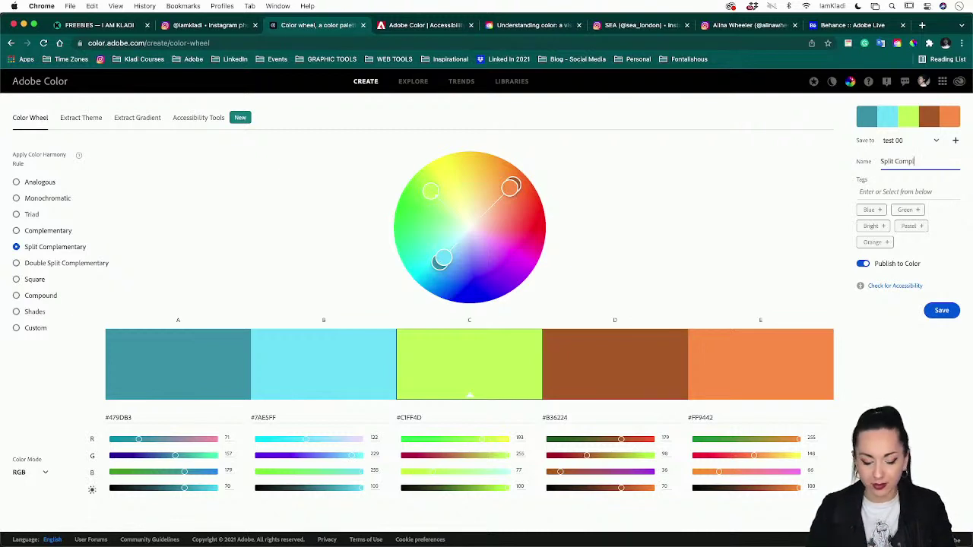
text( 02)
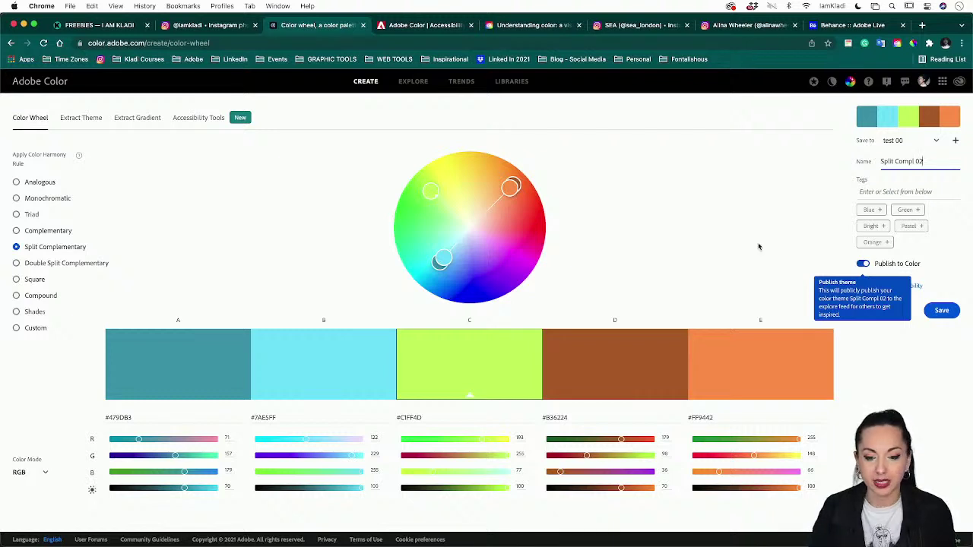
Save the grey-and-yellow community palette from the Explore page to the test 00 library
click(414, 82)
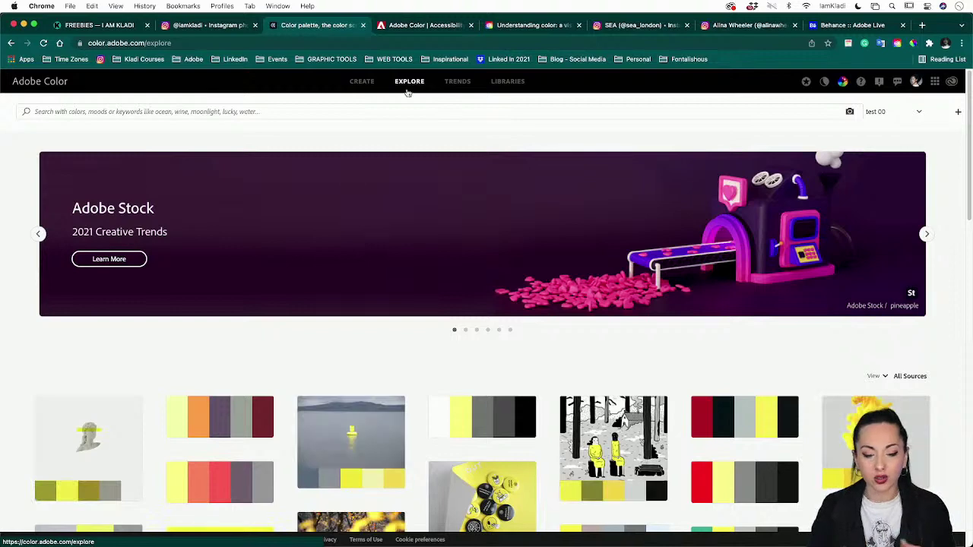
scroll(362, 241, down, 5)
scroll(361, 242, down, 1)
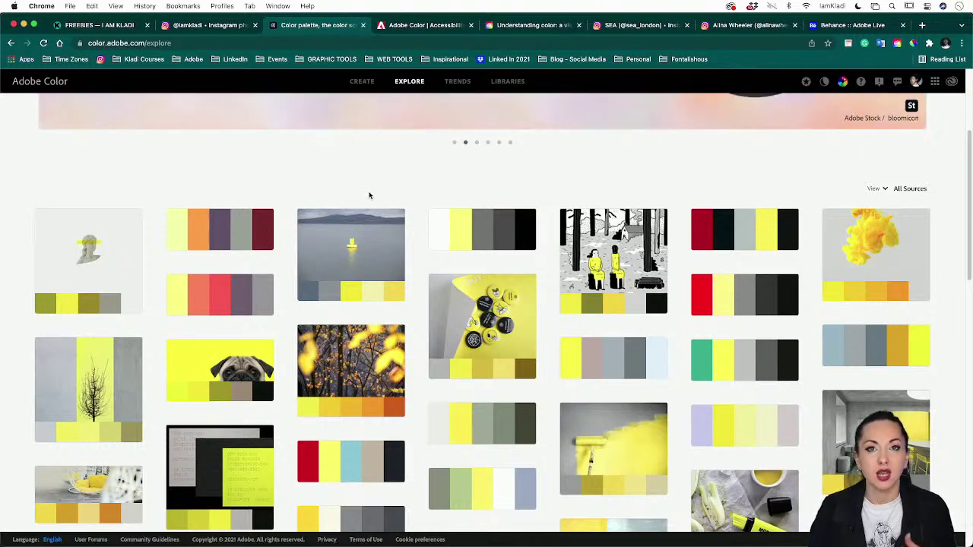
scroll(110, 339, down, 4)
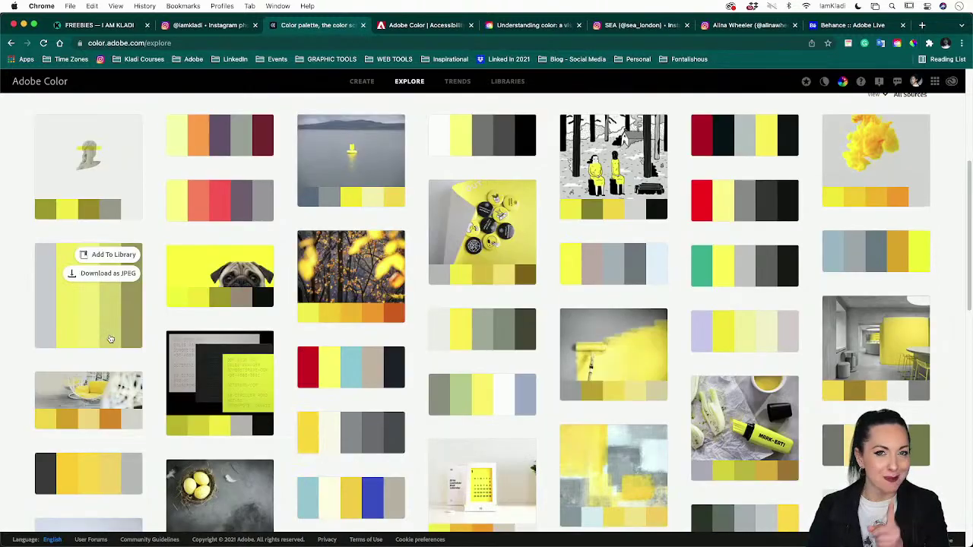
scroll(370, 195, up, 3)
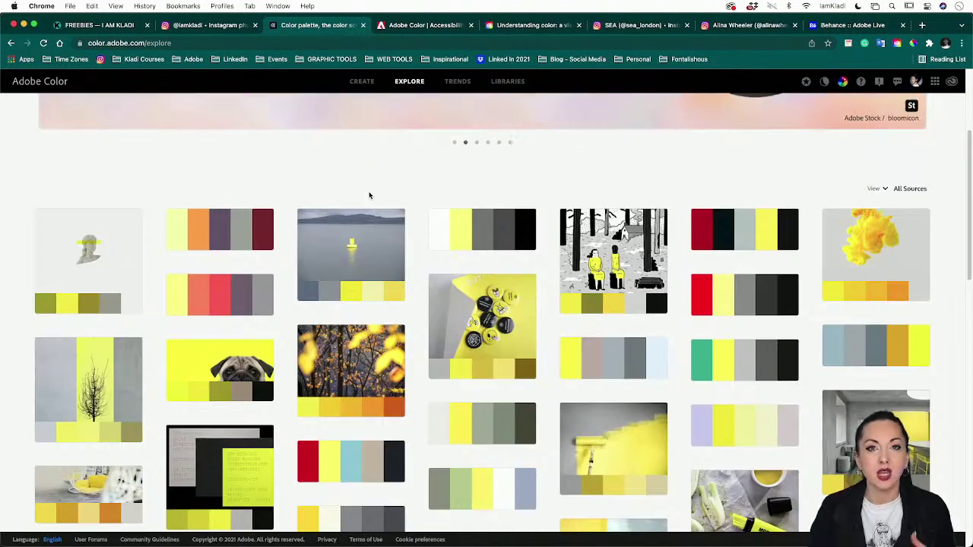
scroll(111, 334, down, 3)
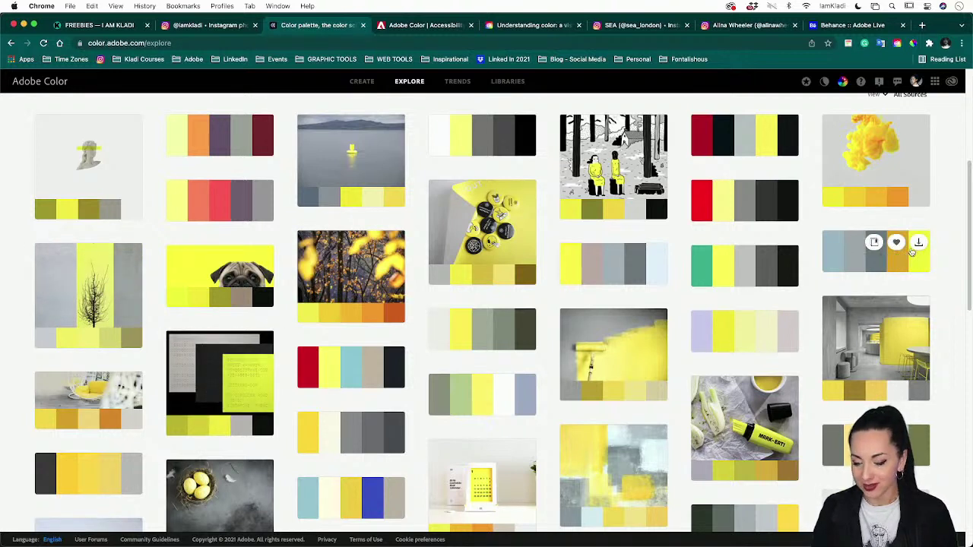
click(873, 243)
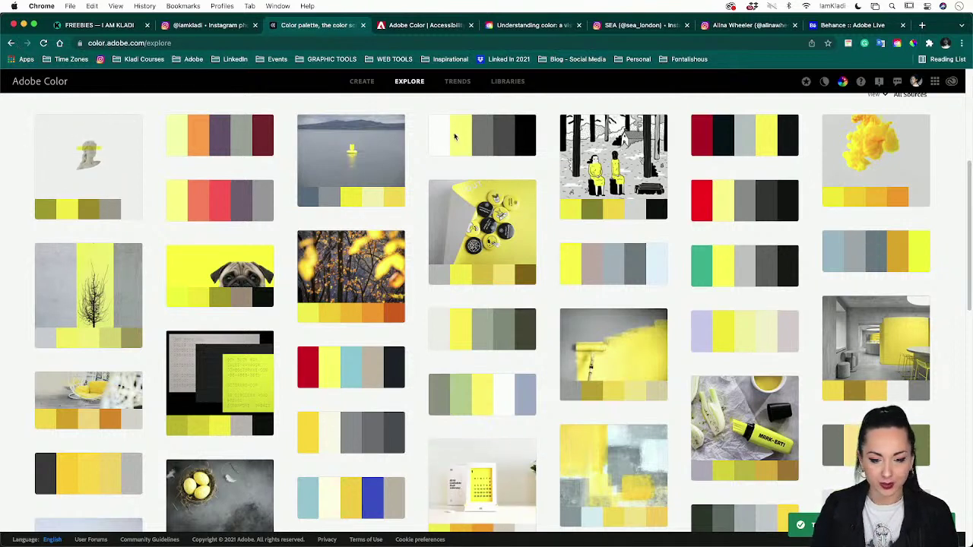
click(364, 81)
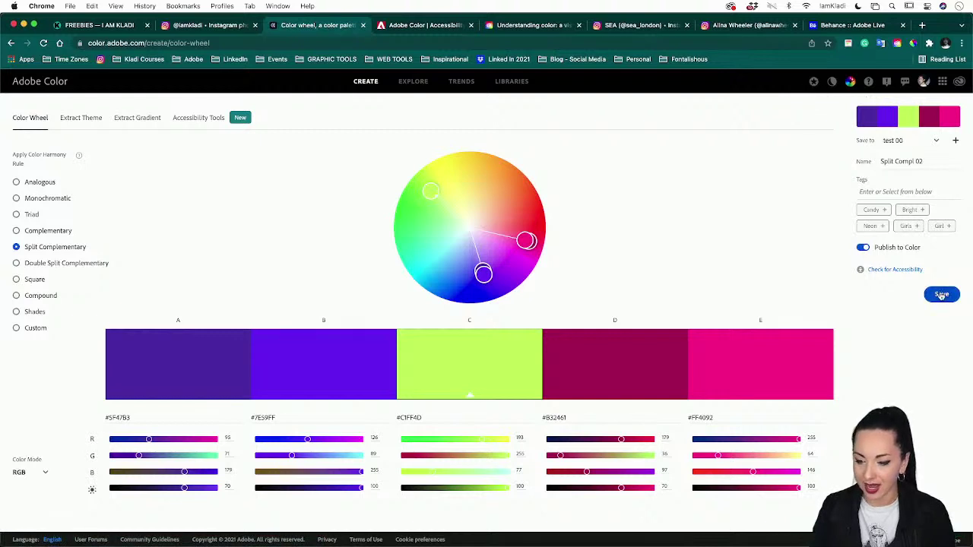
Save Split Compl 02 to test 00 and confirm it appears in Illustrator's Libraries panel
click(941, 295)
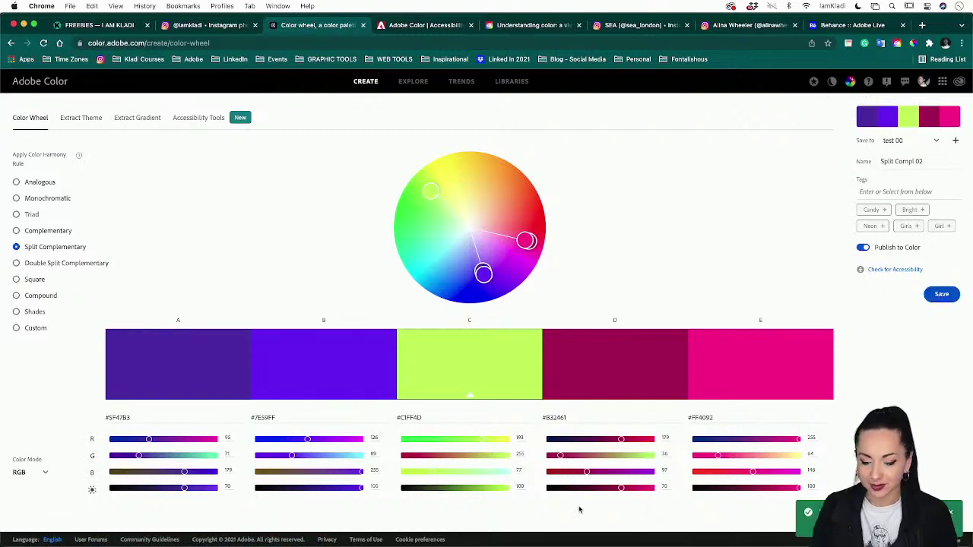
mouse_move(450, 540)
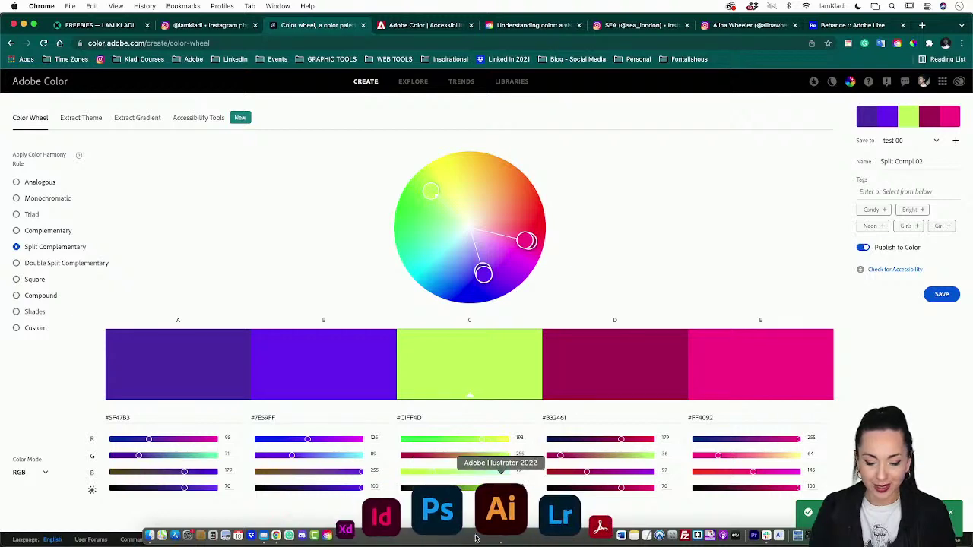
click(479, 532)
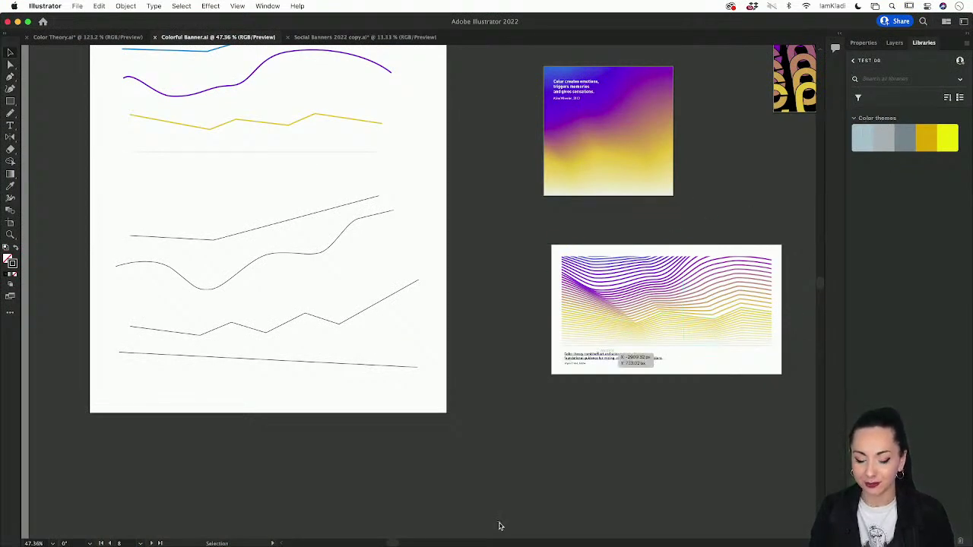
mouse_move(429, 523)
click(468, 510)
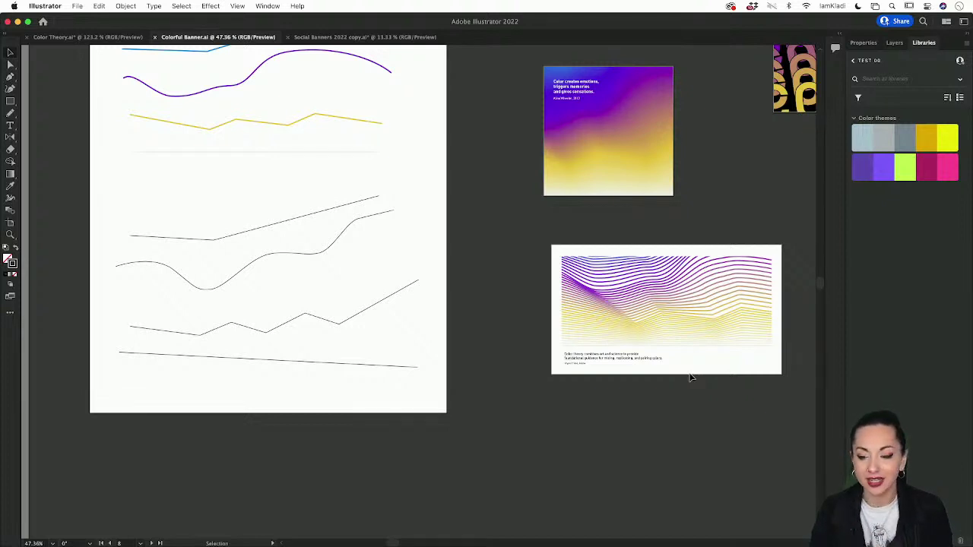
click(386, 508)
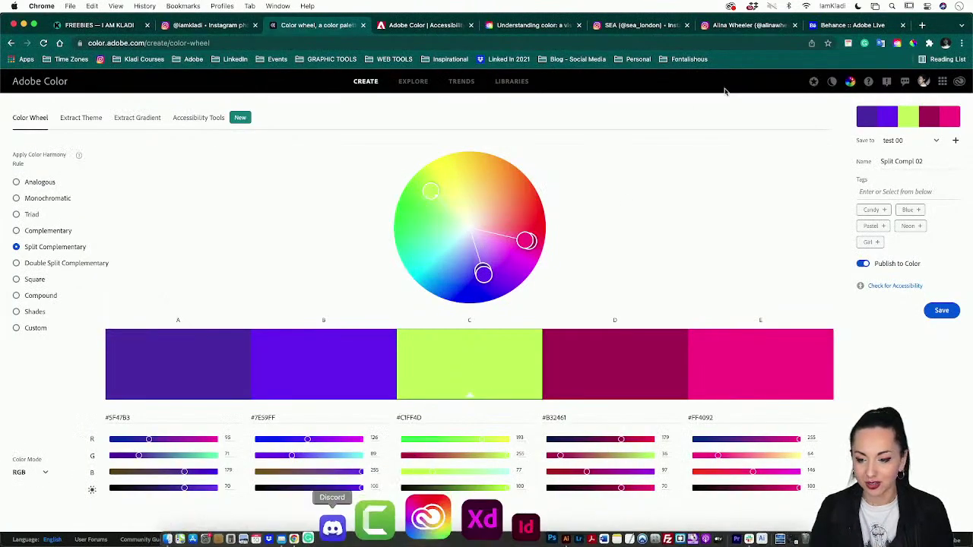
click(849, 85)
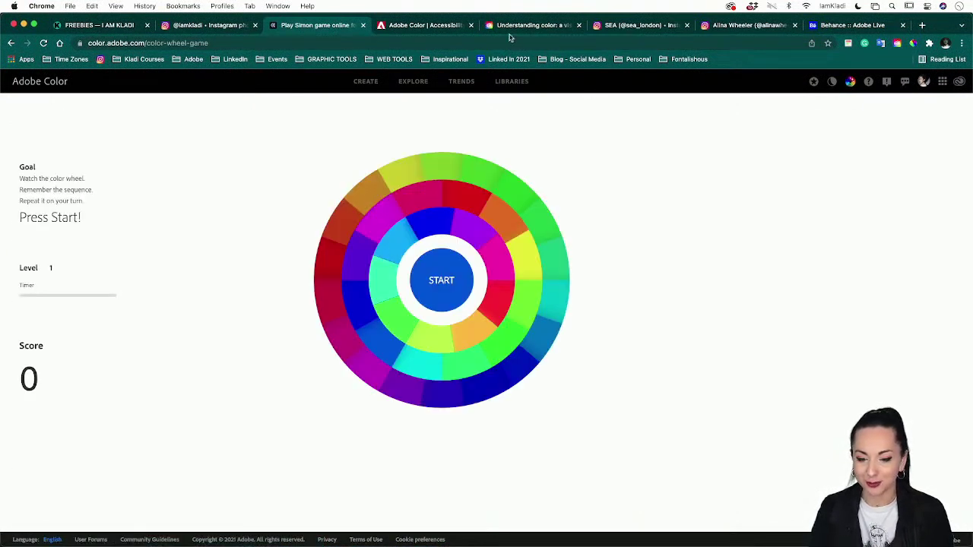
Back in Illustrator, select the upper black line and add the Split Compl 02 theme to swatches
key(ctrl+Up)
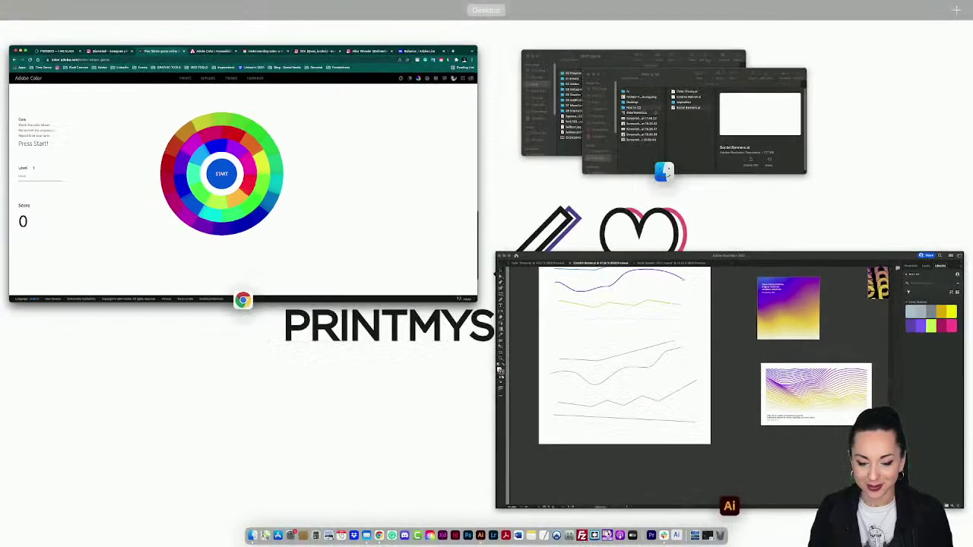
click(731, 298)
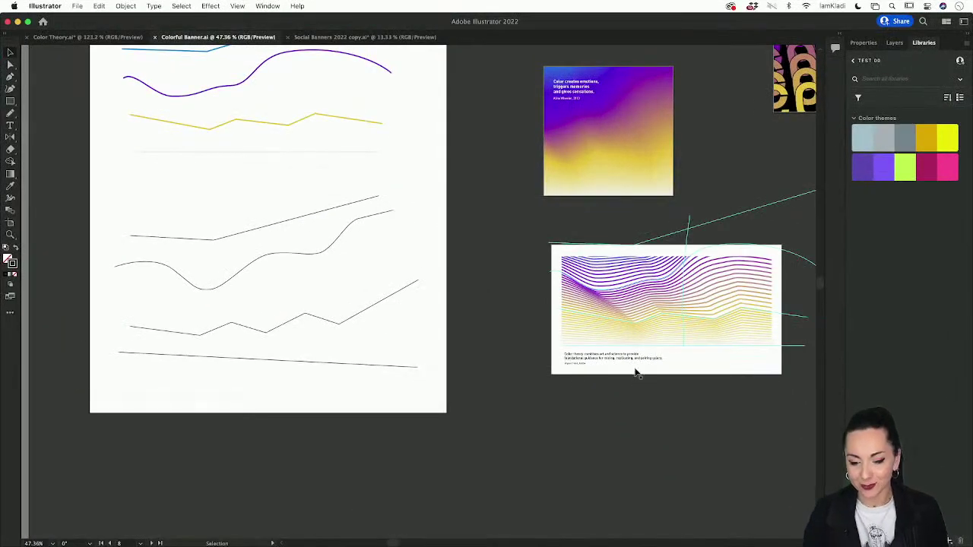
scroll(633, 372, down, 2)
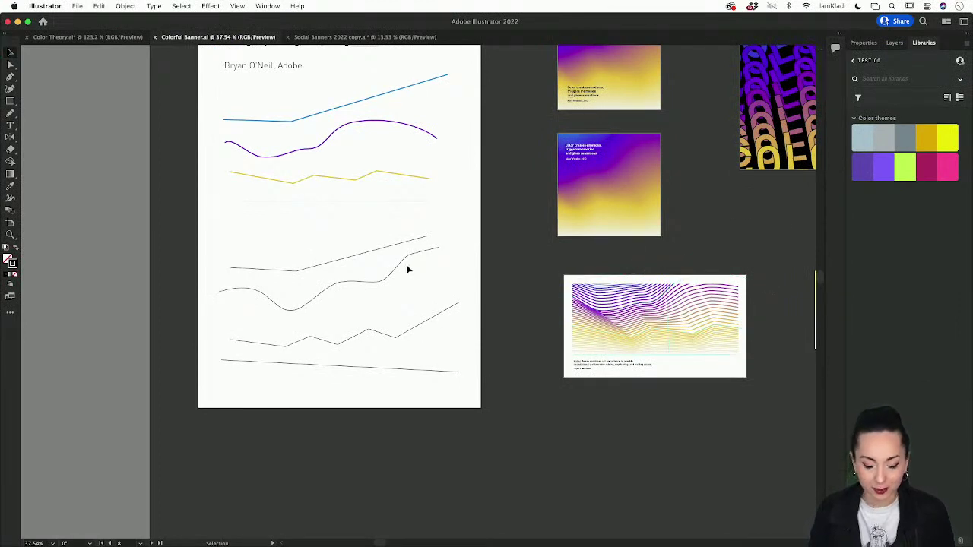
click(352, 256)
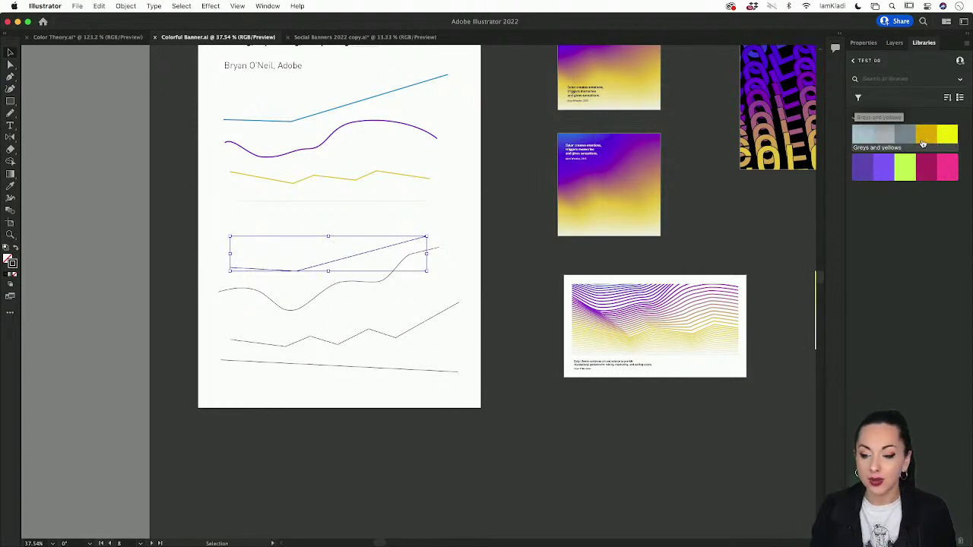
right_click(908, 172)
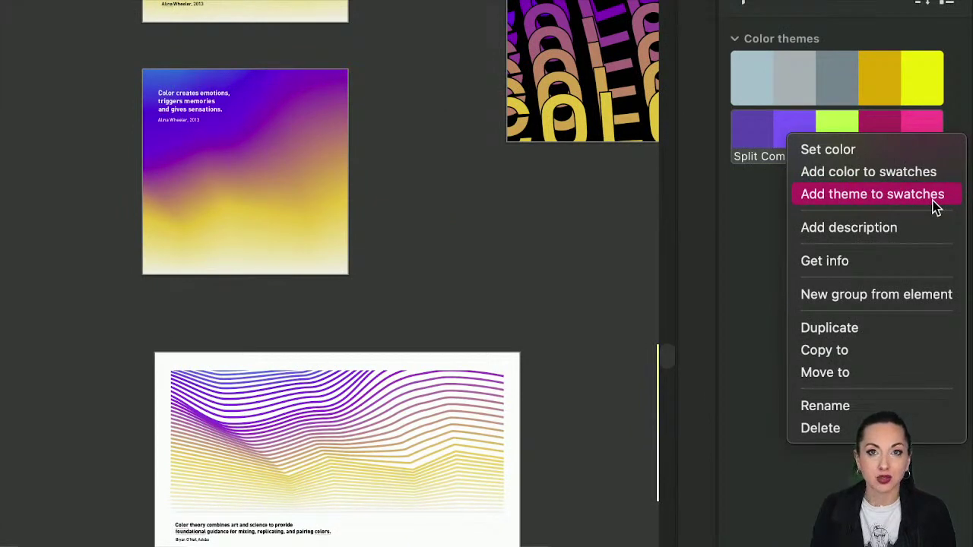
click(934, 202)
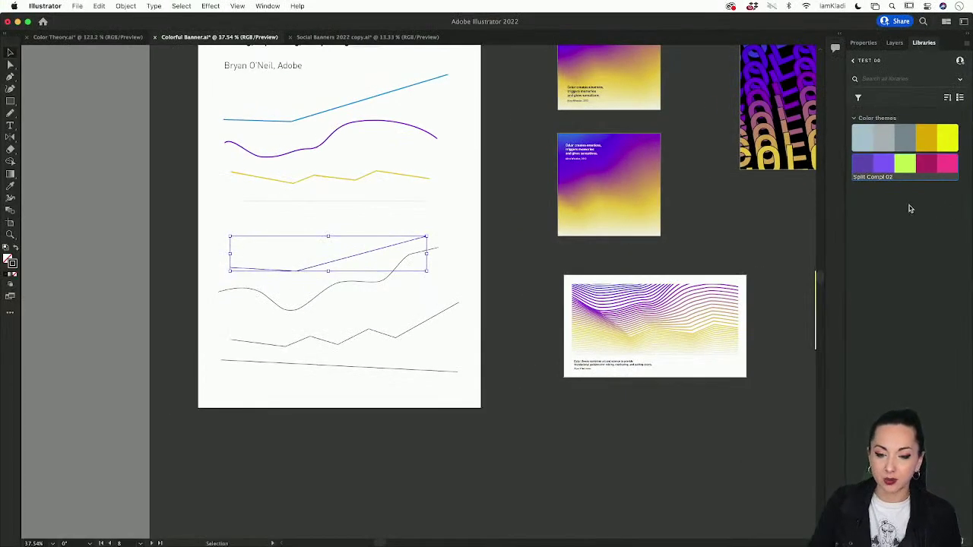
Open the Swatches panel from the Window menu and move it off the artwork
click(268, 6)
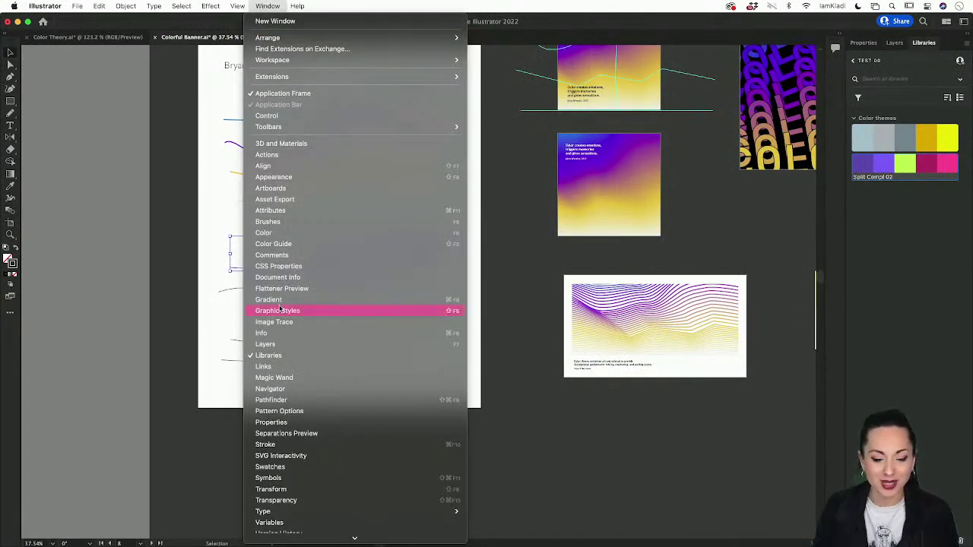
click(289, 466)
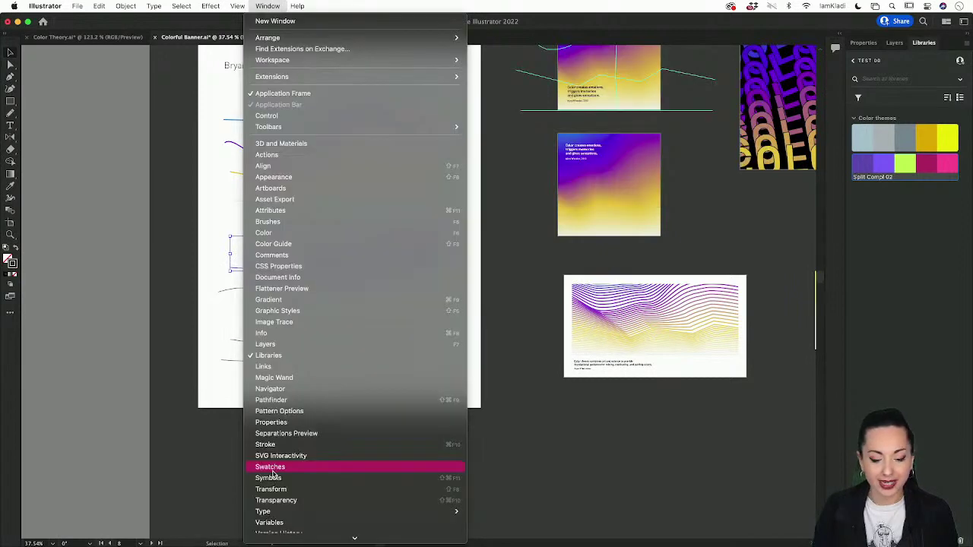
click(275, 465)
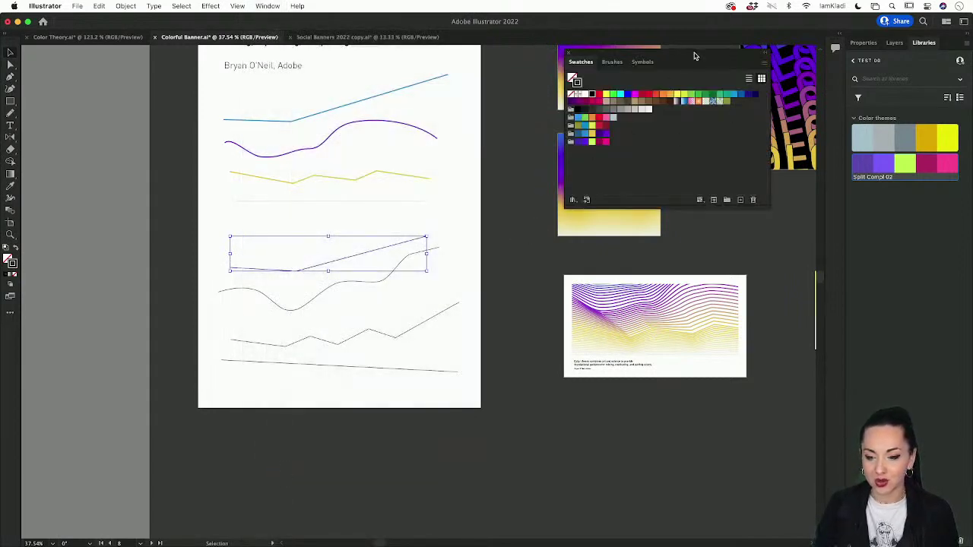
drag(712, 54, 758, 60)
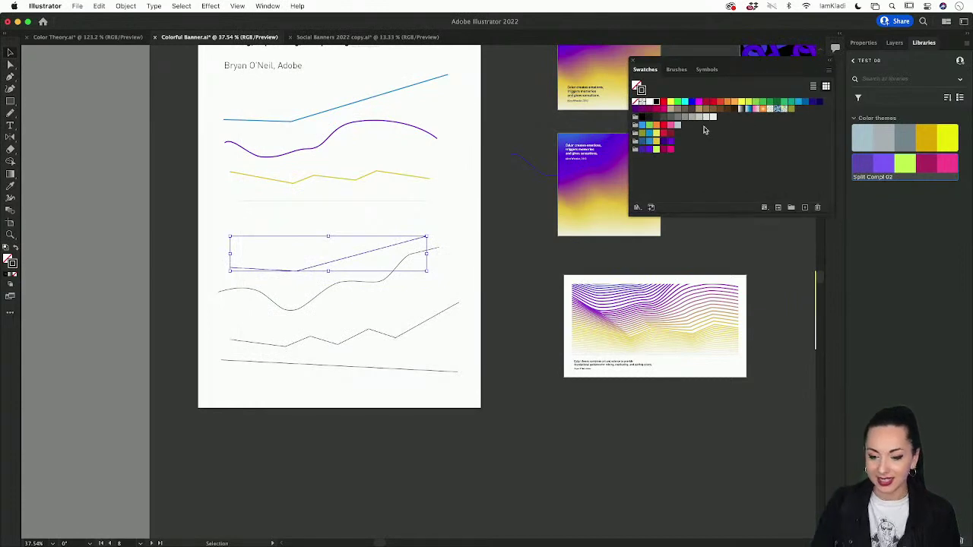
key(a)
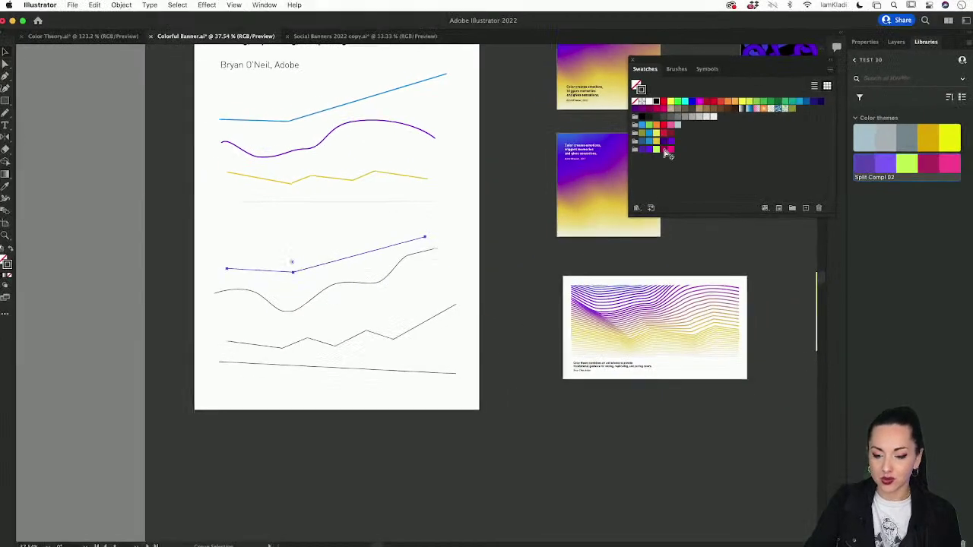
key(v)
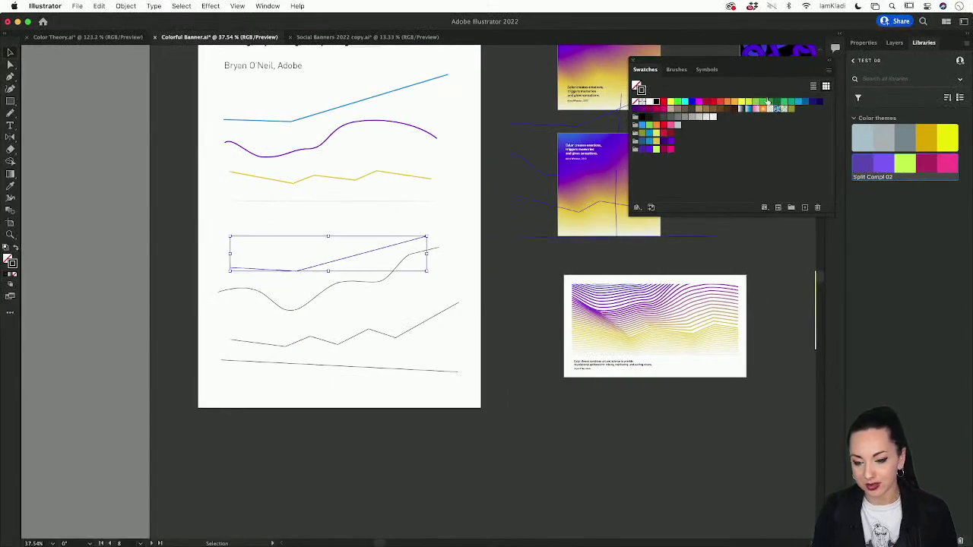
drag(737, 59, 620, 58)
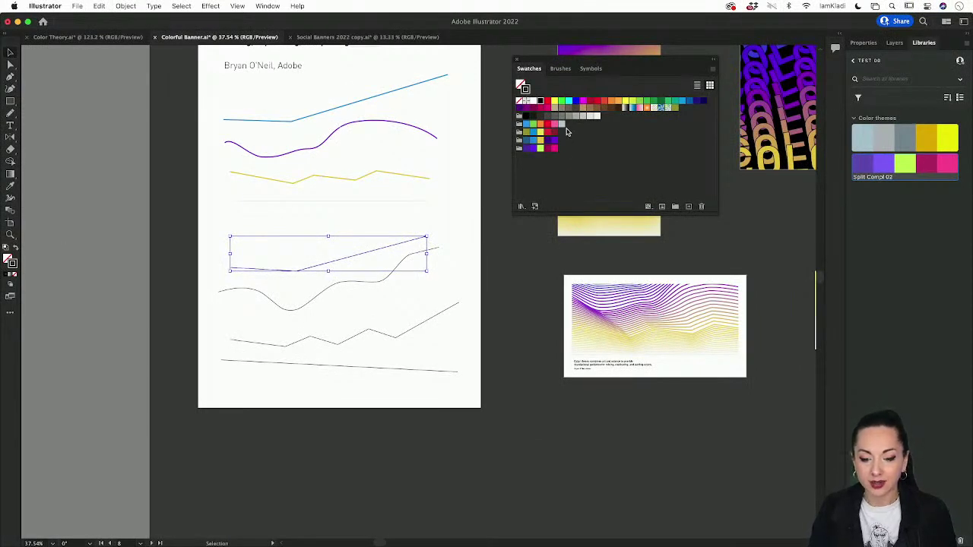
Restroke the lines with Split Compl 02 colours: yellow-green zigzag, magenta bottom line, crimson straight line
click(526, 149)
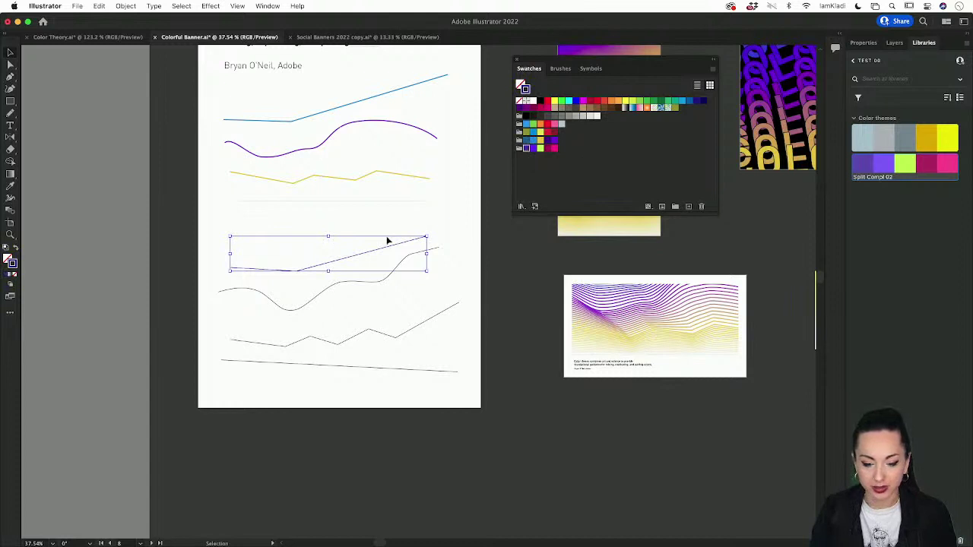
shift+click(346, 287)
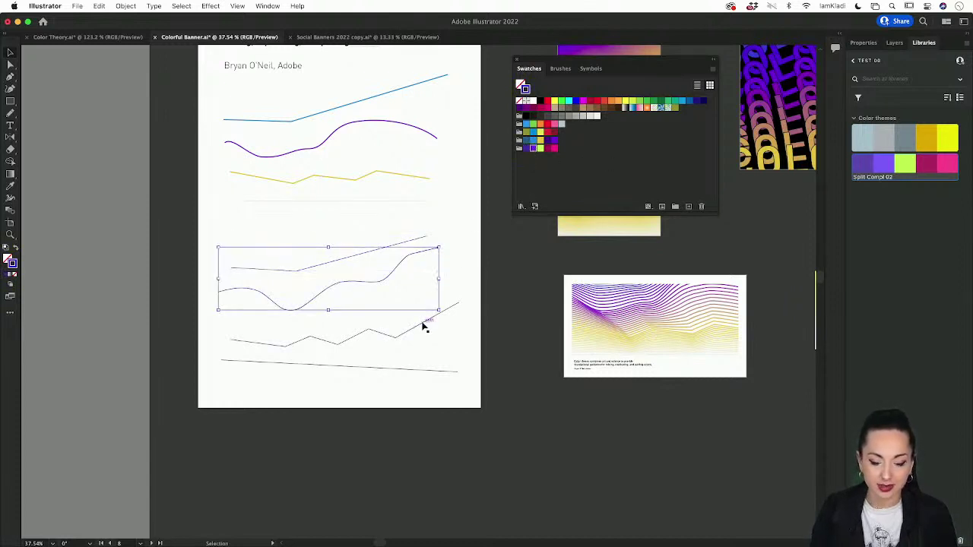
click(426, 322)
click(540, 148)
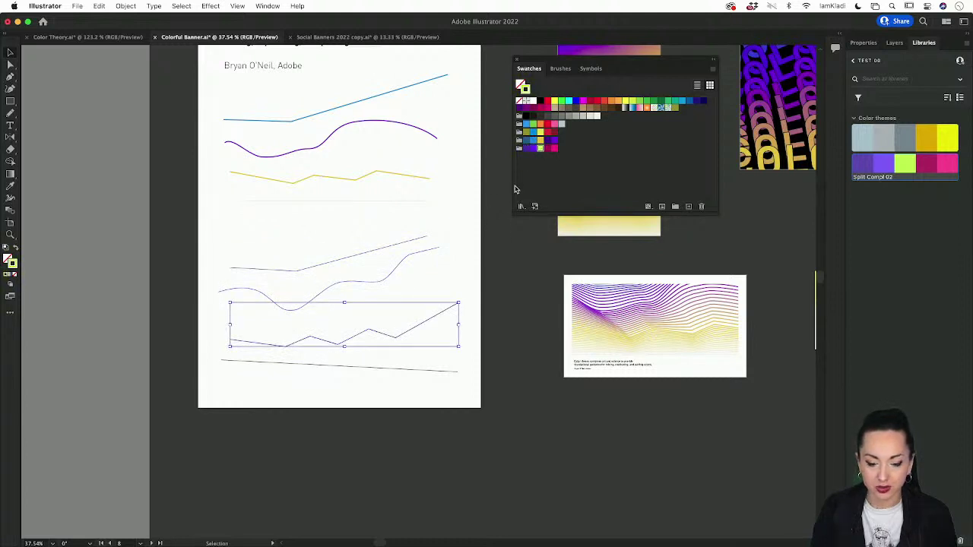
key(super+shift+a)
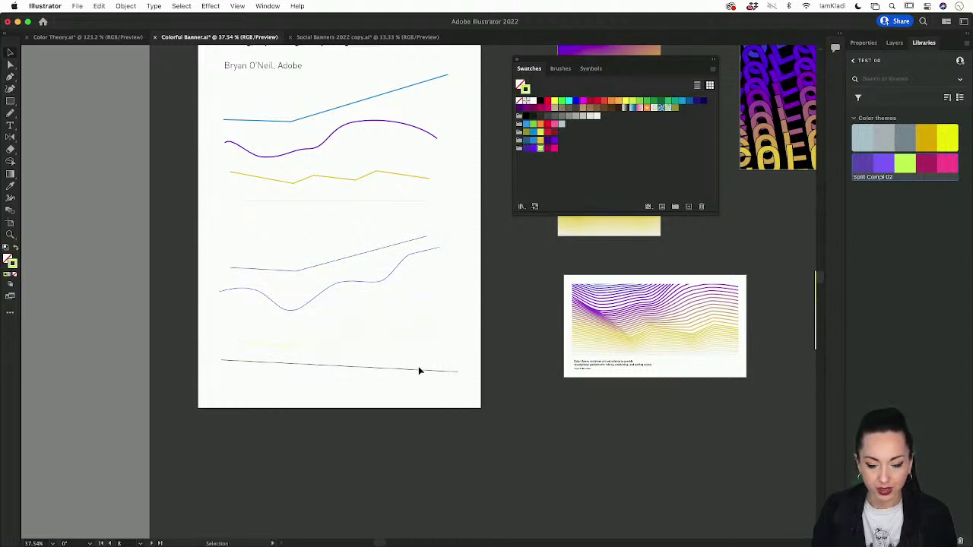
click(429, 373)
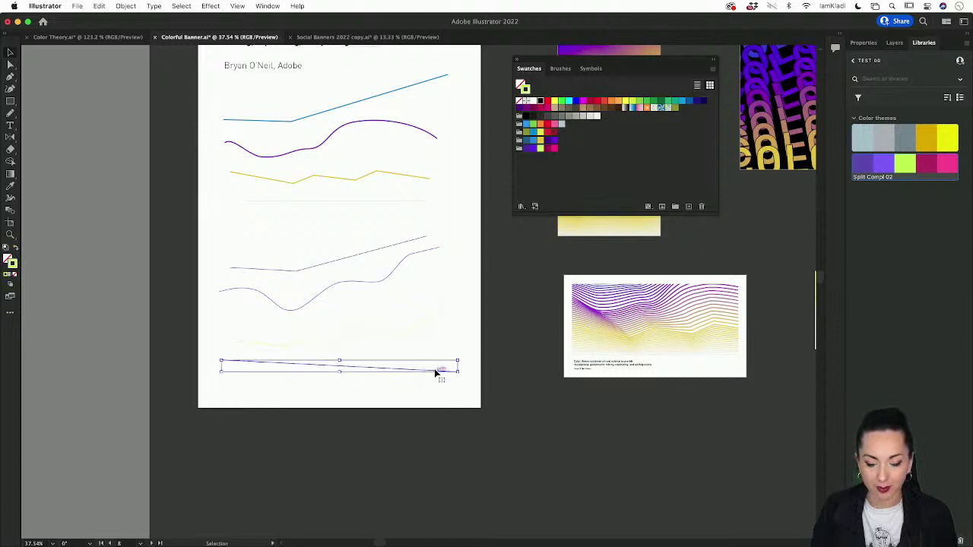
click(553, 148)
key(super+shift+a)
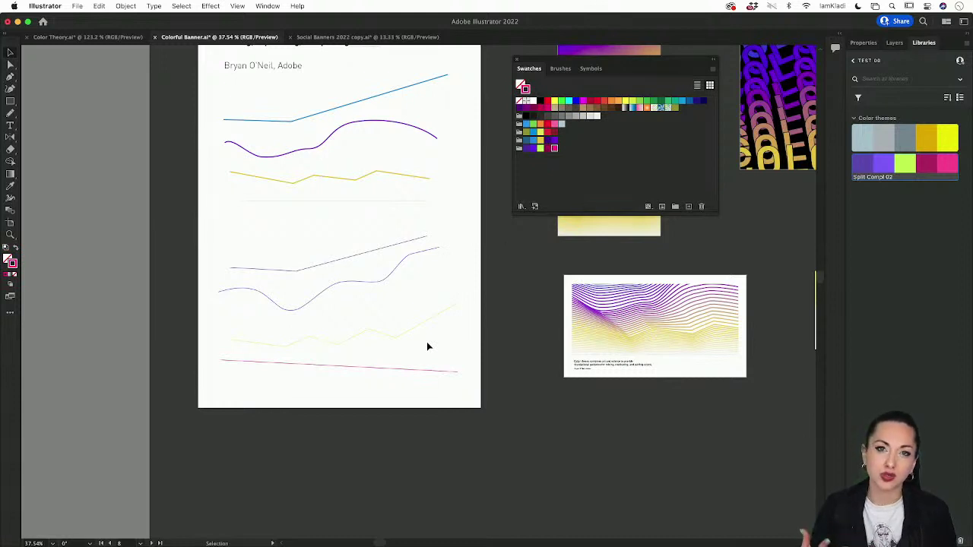
click(340, 263)
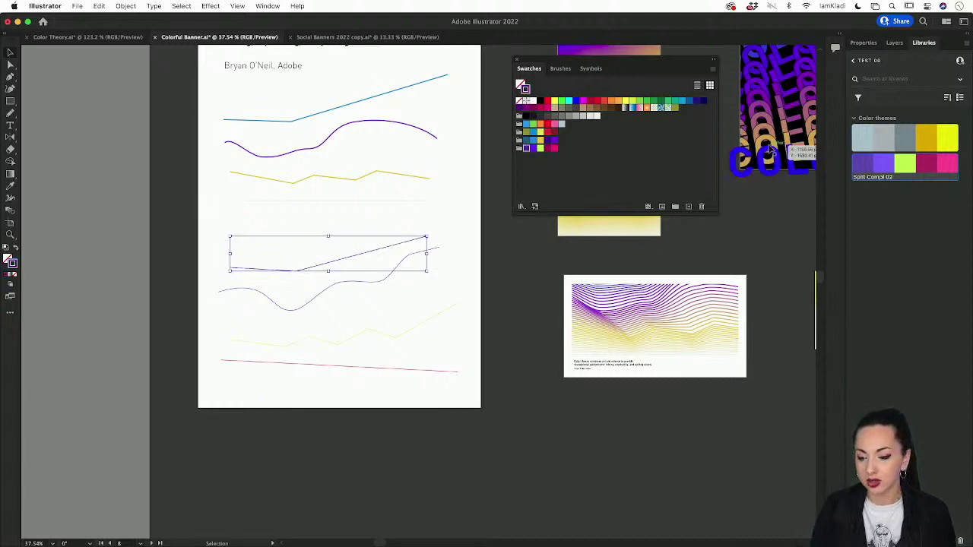
click(921, 167)
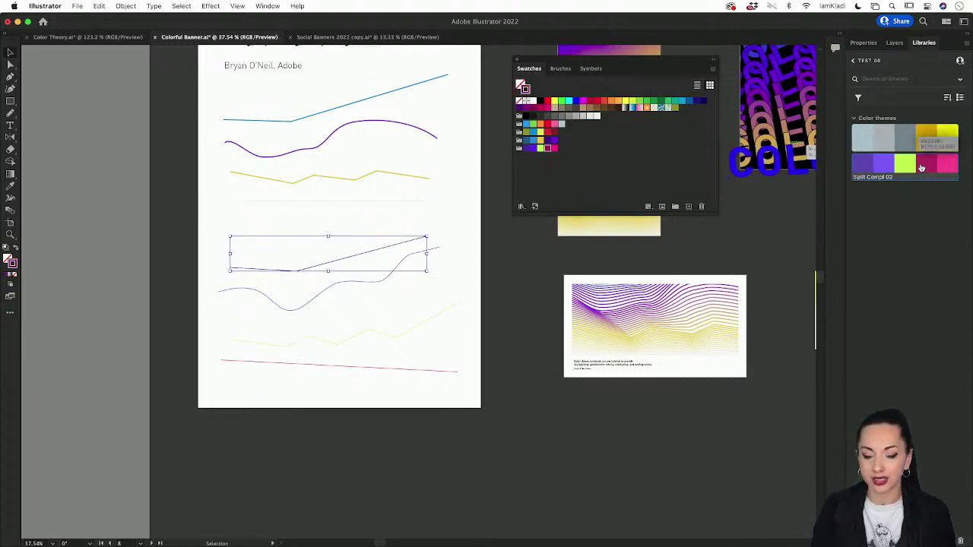
click(521, 304)
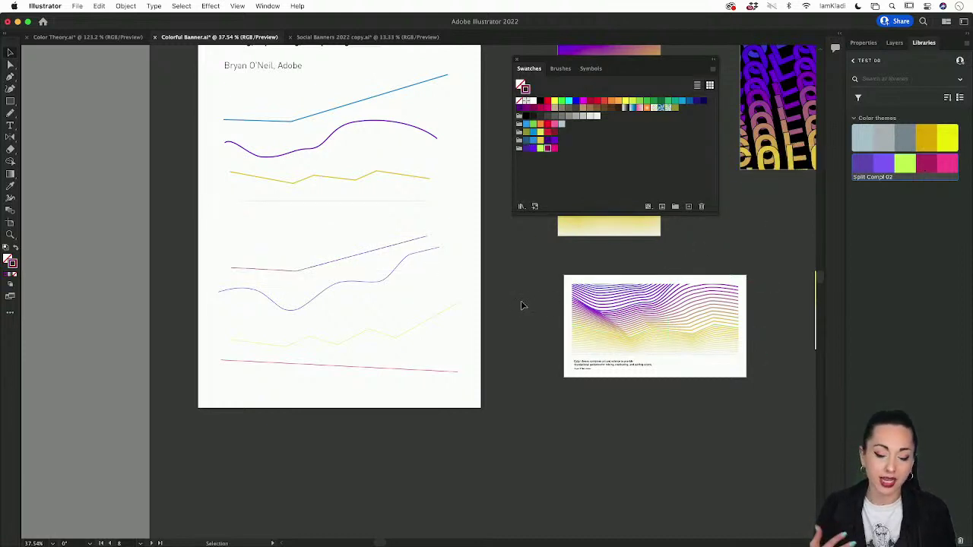
Zoom on the recoloured lines, then bring up Color Theory.ai at its Color Schemes artboard
scroll(321, 232, up, 3)
scroll(320, 231, down, 5)
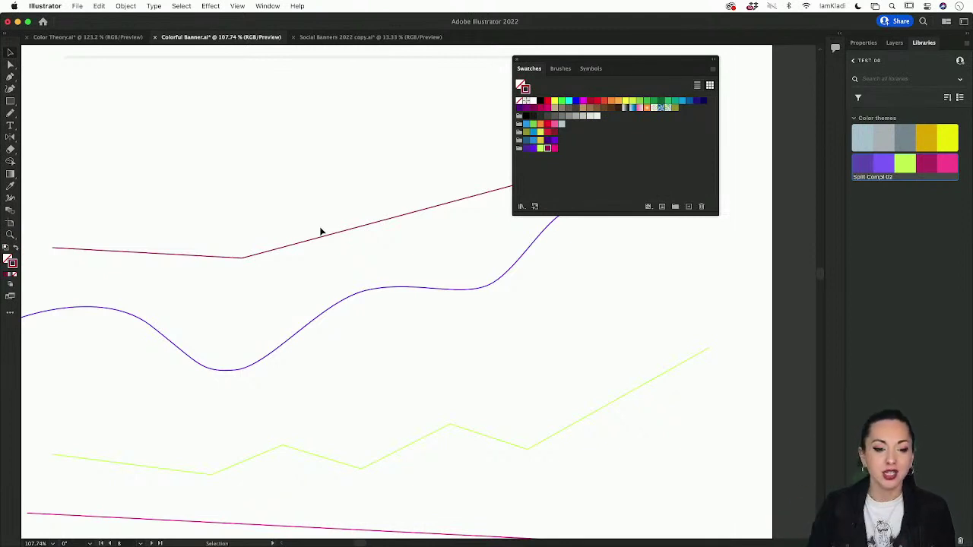
click(108, 38)
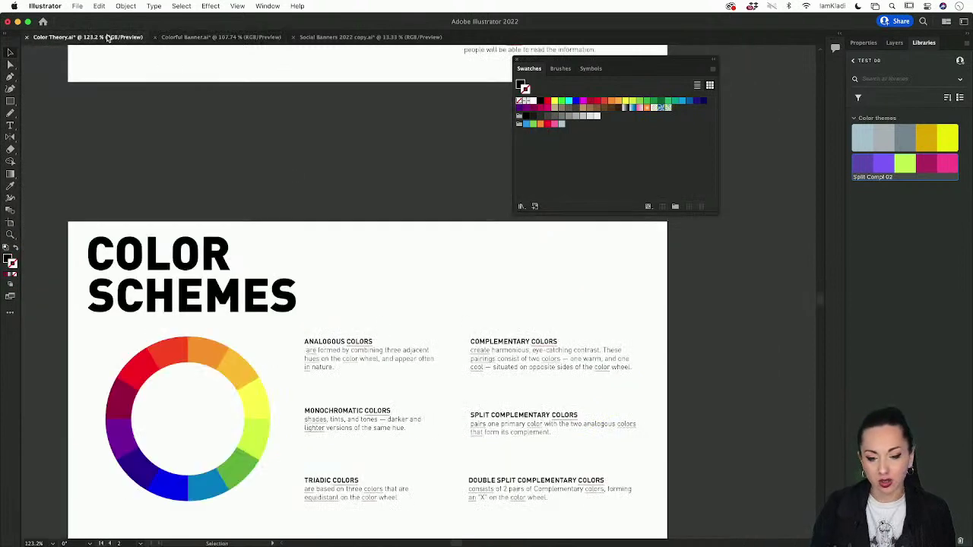
scroll(294, 173, down, 4)
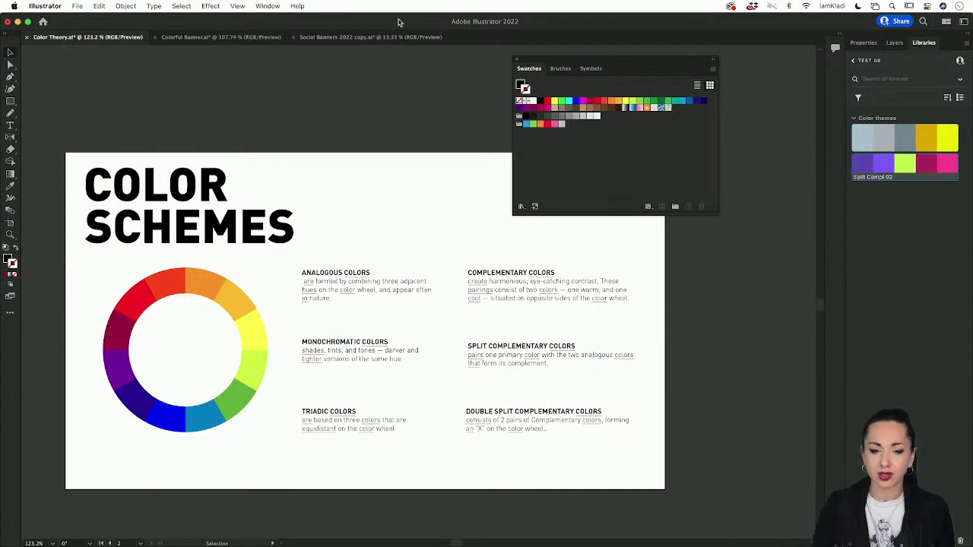
click(382, 38)
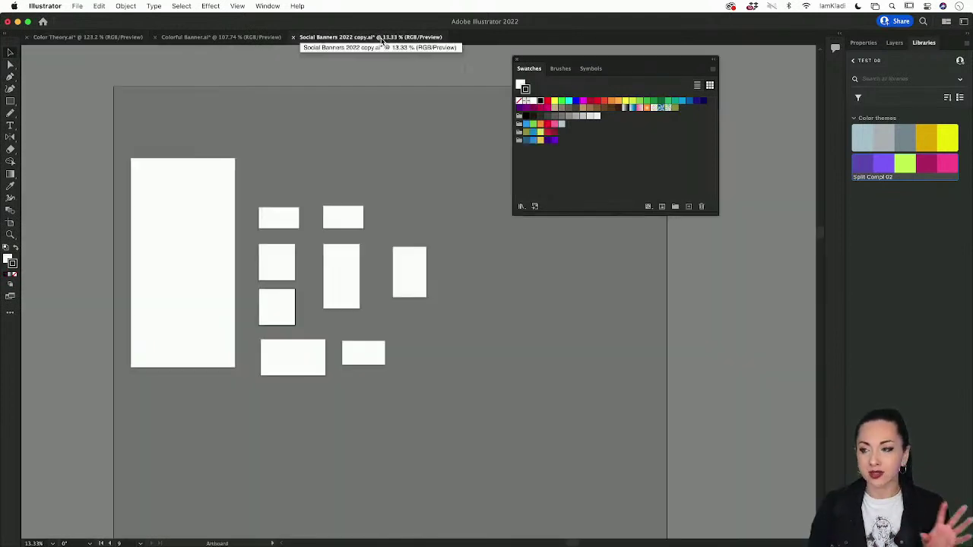
click(121, 39)
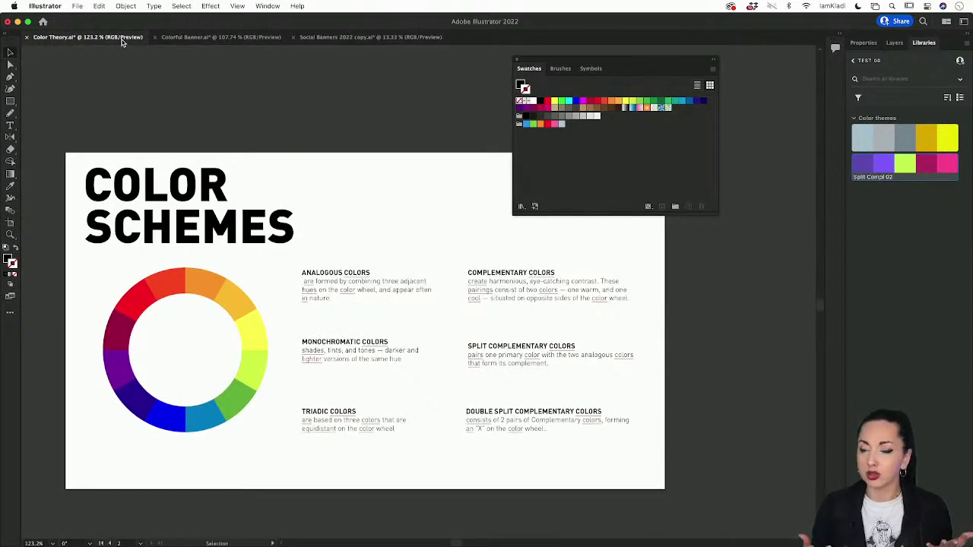
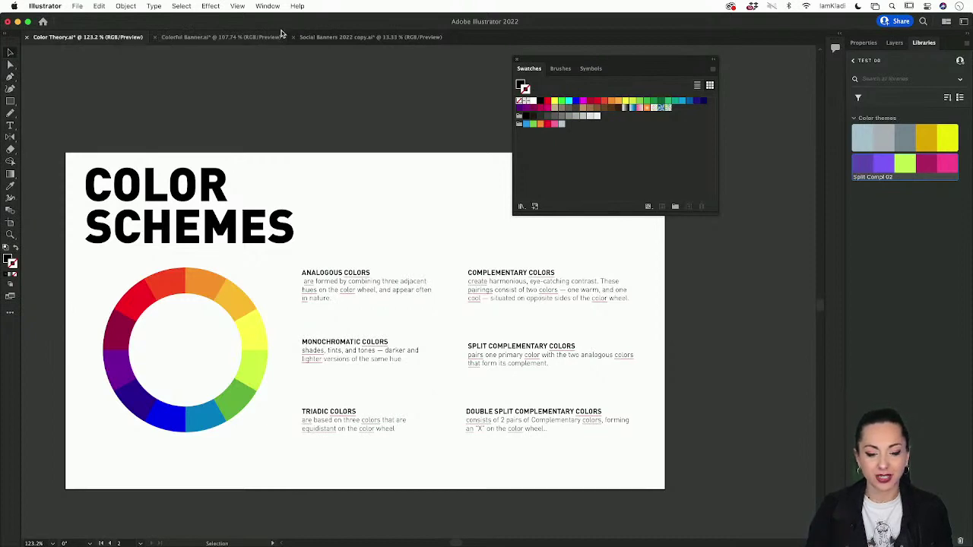
Switch to the Colorful Banner.ai document
scroll(274, 155, up, 5)
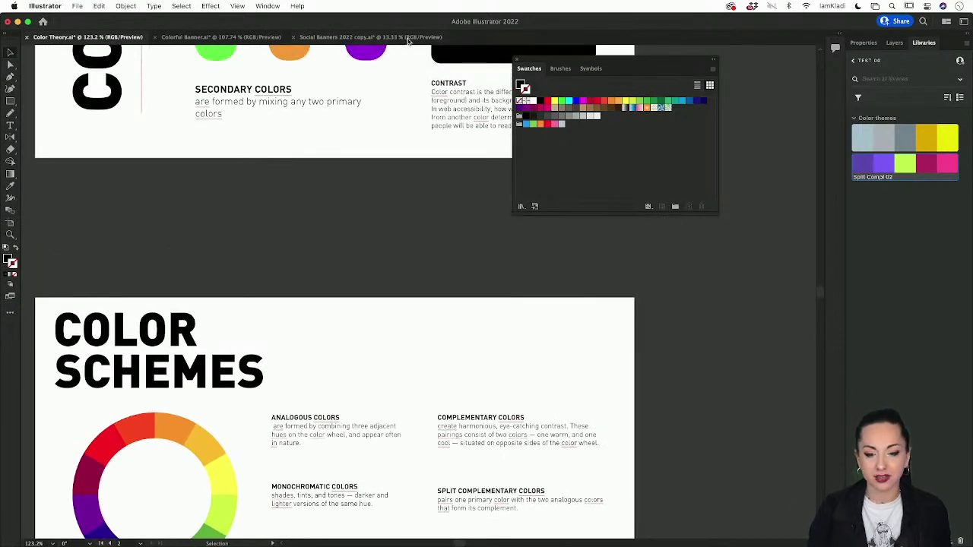
click(397, 38)
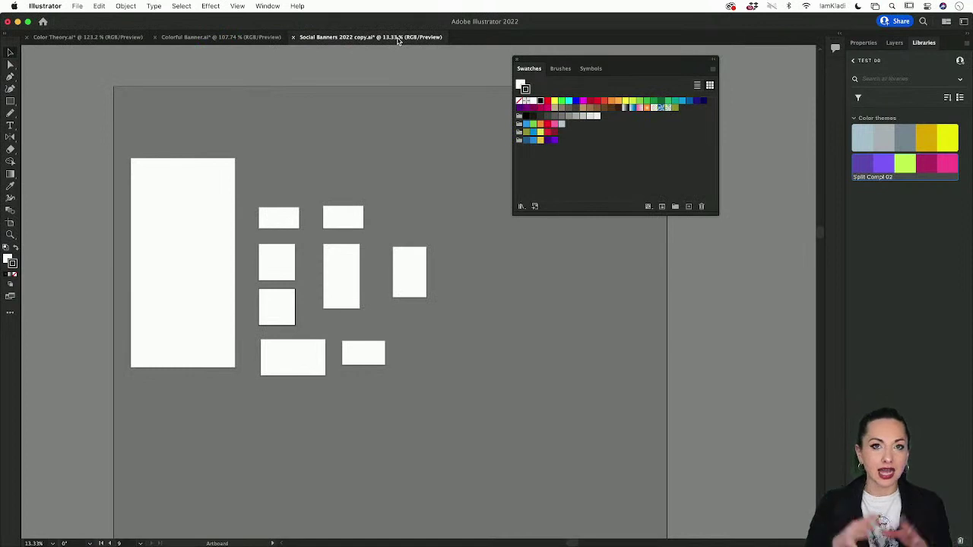
click(219, 38)
Zoom out and marquee-select the four coloured lines: straight, wavy and zigzag
scroll(245, 195, down, 2)
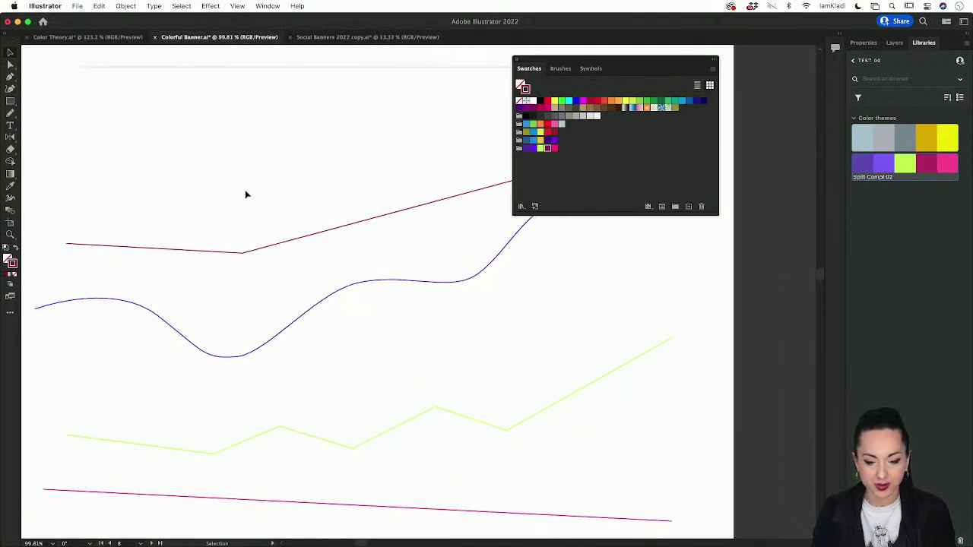
scroll(246, 194, down, 3)
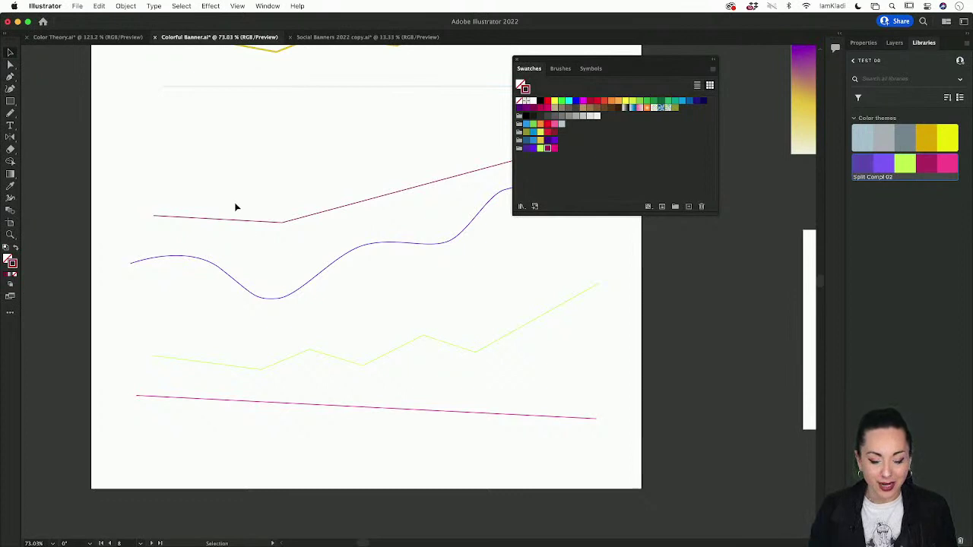
scroll(234, 201, right, 3)
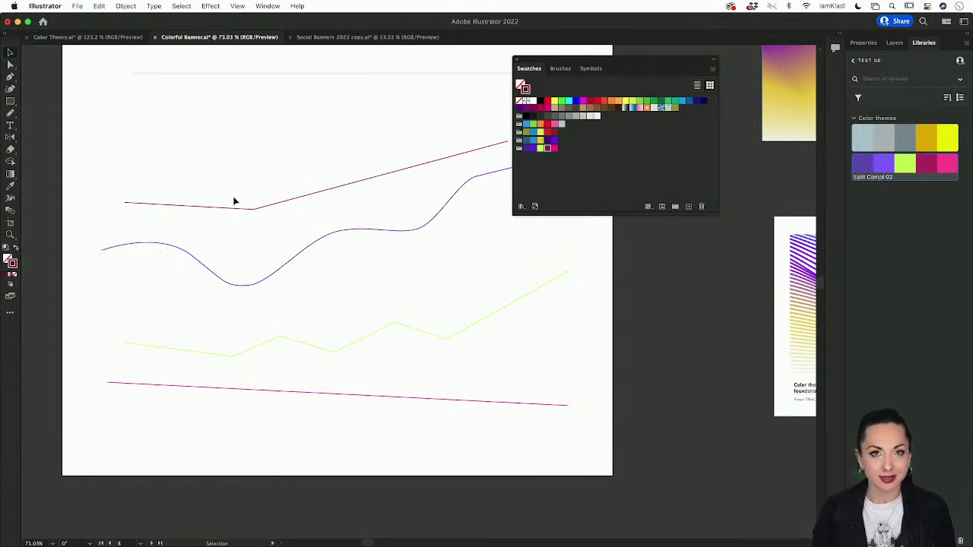
drag(208, 175, 256, 411)
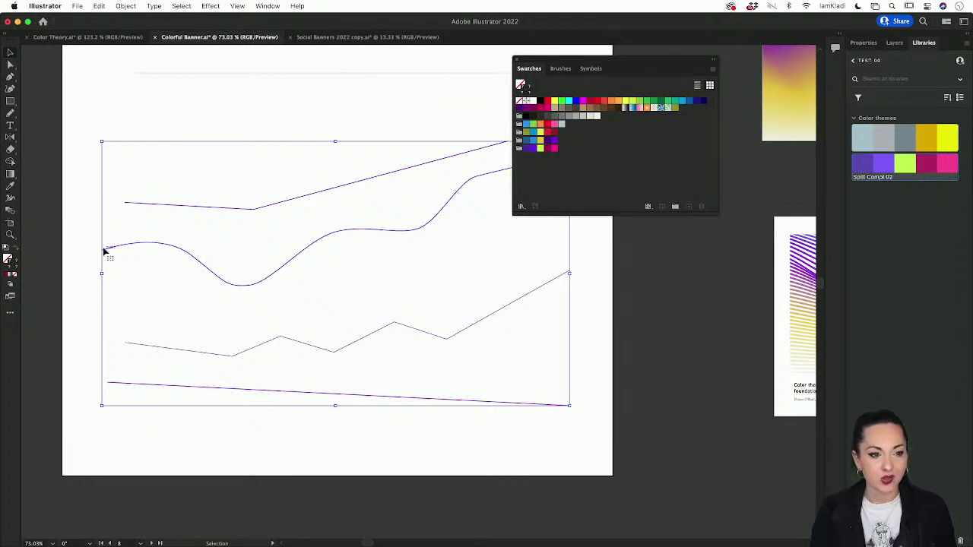
Blend the four lines with the Blend tool, from the top line down to the bottom straight line
click(10, 215)
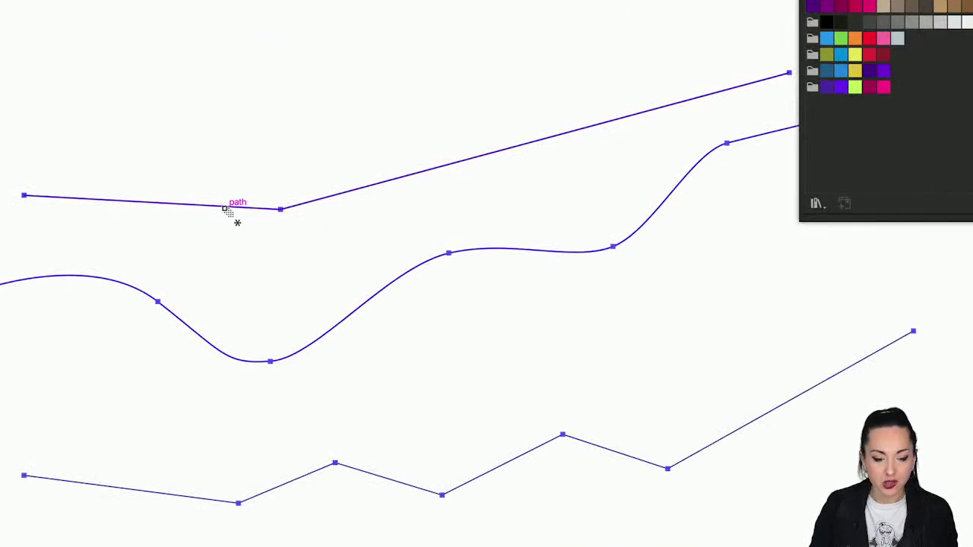
click(225, 208)
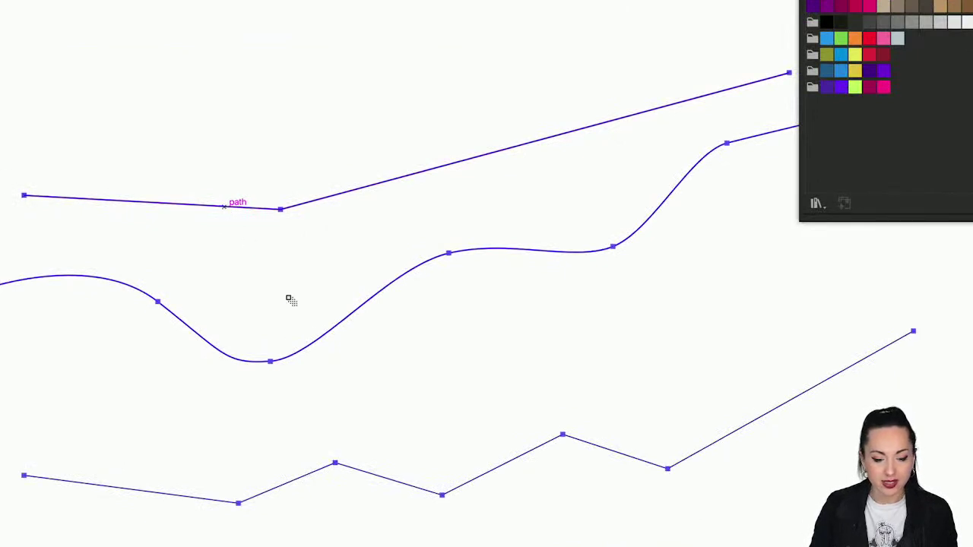
click(312, 344)
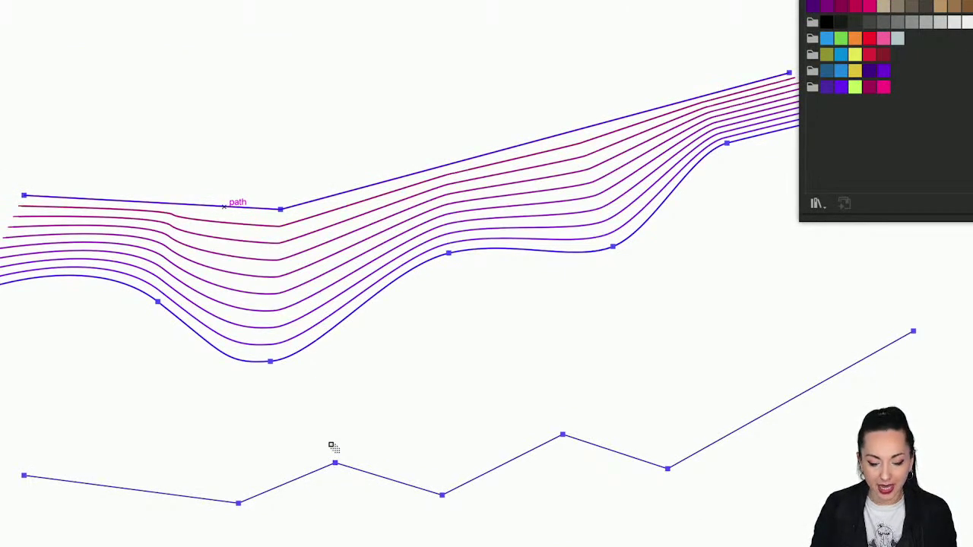
click(355, 469)
scroll(355, 469, down, 5)
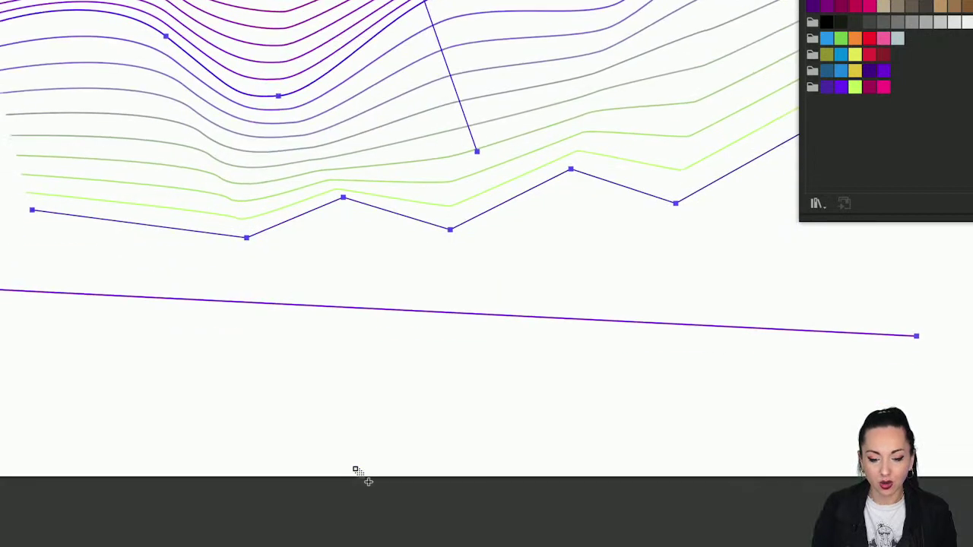
click(384, 312)
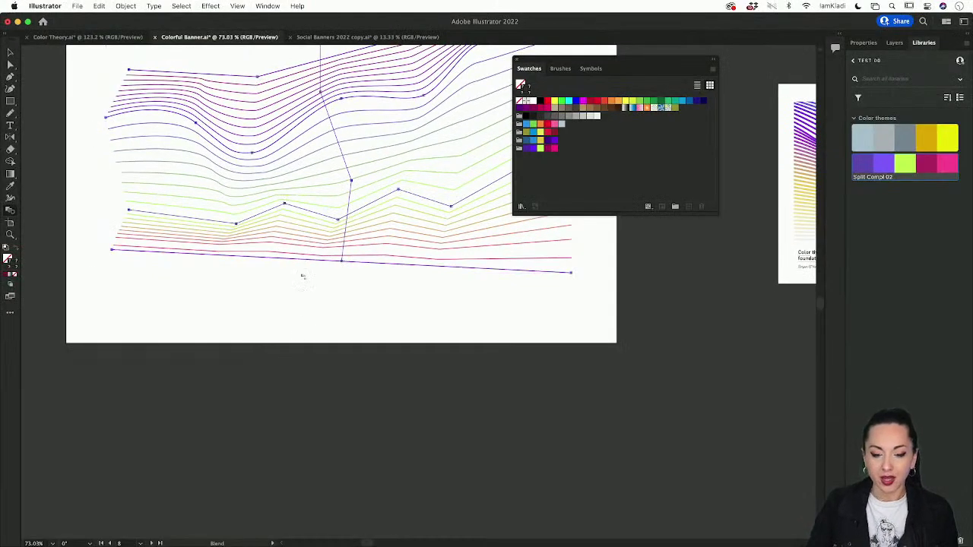
key(v)
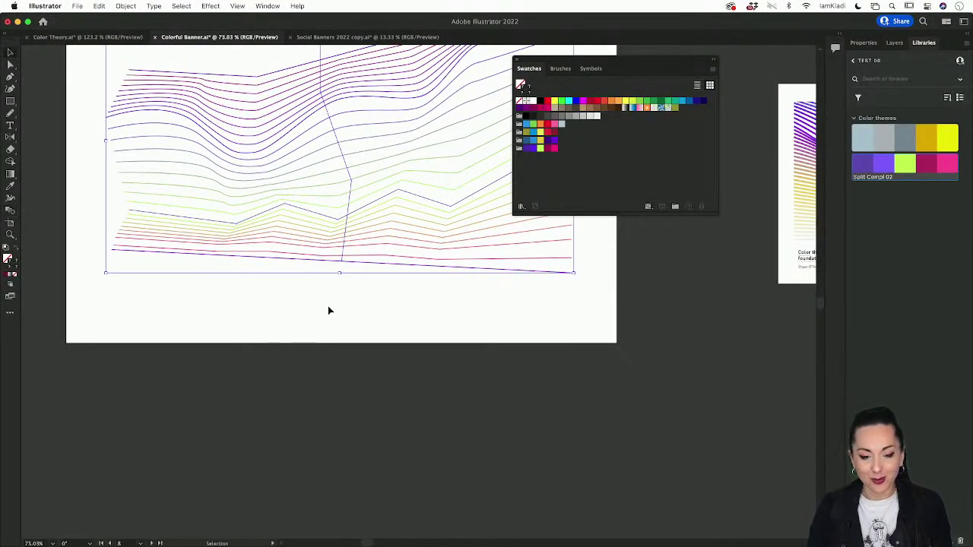
click(328, 305)
scroll(327, 306, up, 3)
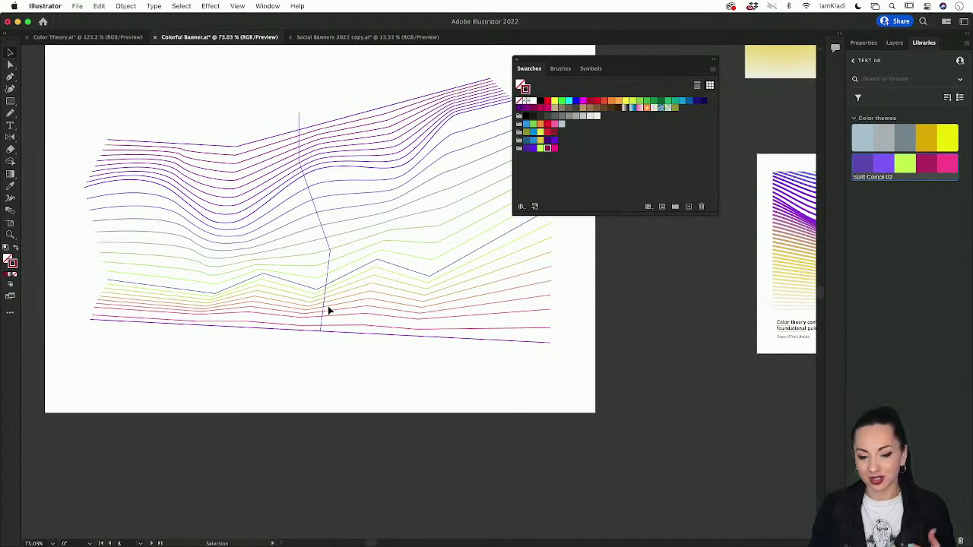
click(302, 321)
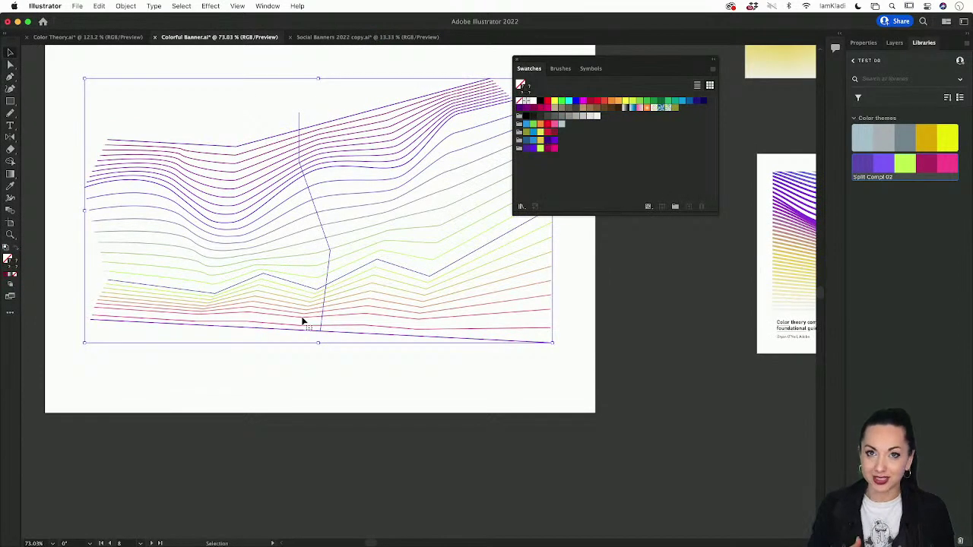
scroll(301, 321, down, 6)
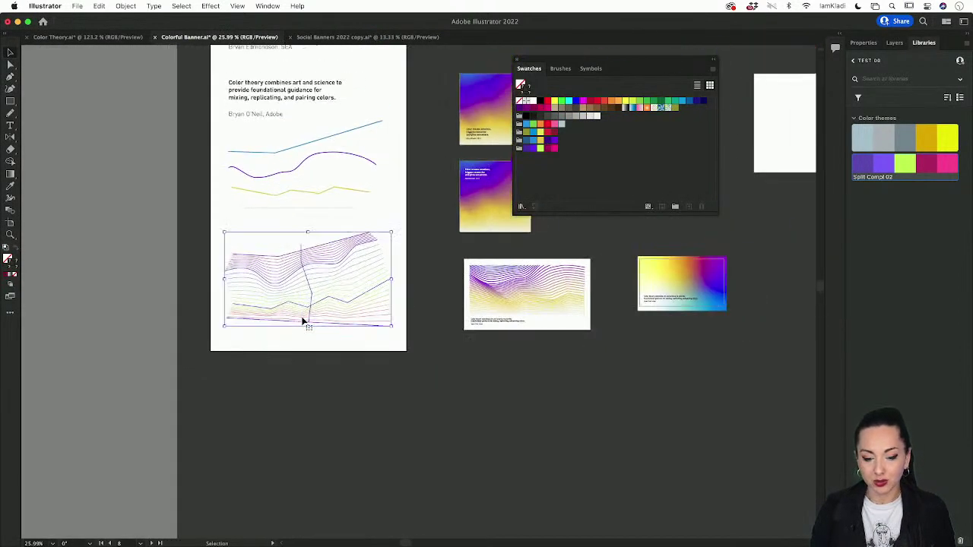
scroll(312, 297, up, 6)
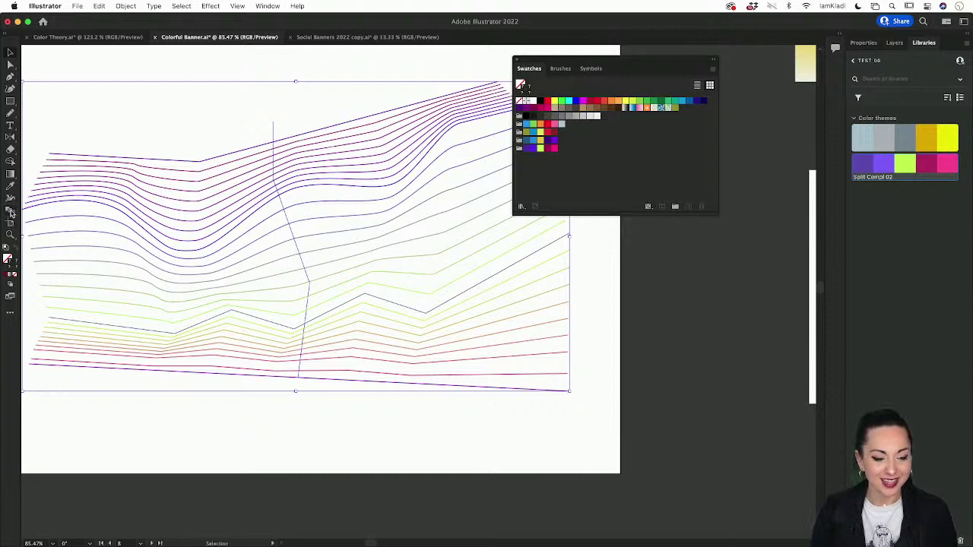
Set Blend Options spacing to Specified Steps with 20 steps, after previewing Smooth Color
double_click(11, 213)
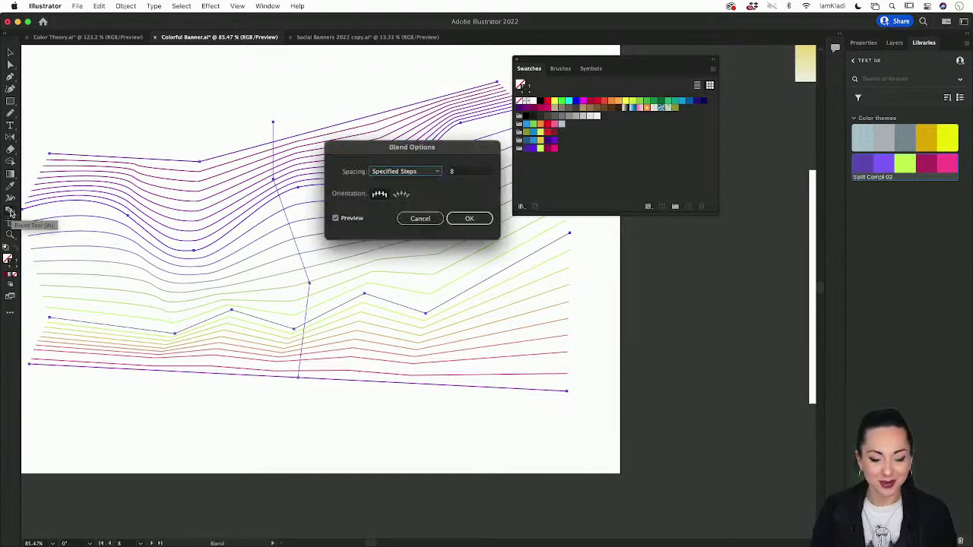
click(465, 173)
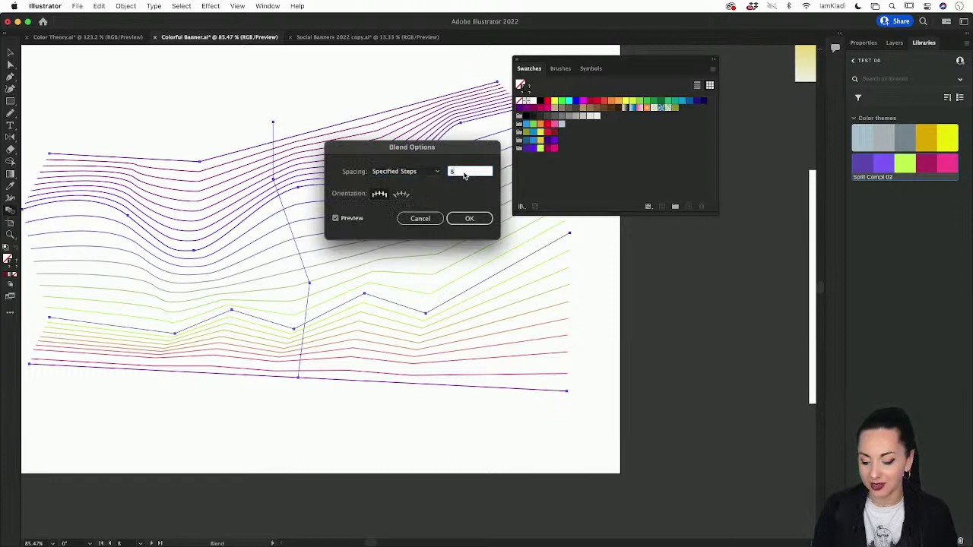
key(Up)
key(Up)
key(Up)
key(Up)
key(Up)
key(Up)
key(Up)
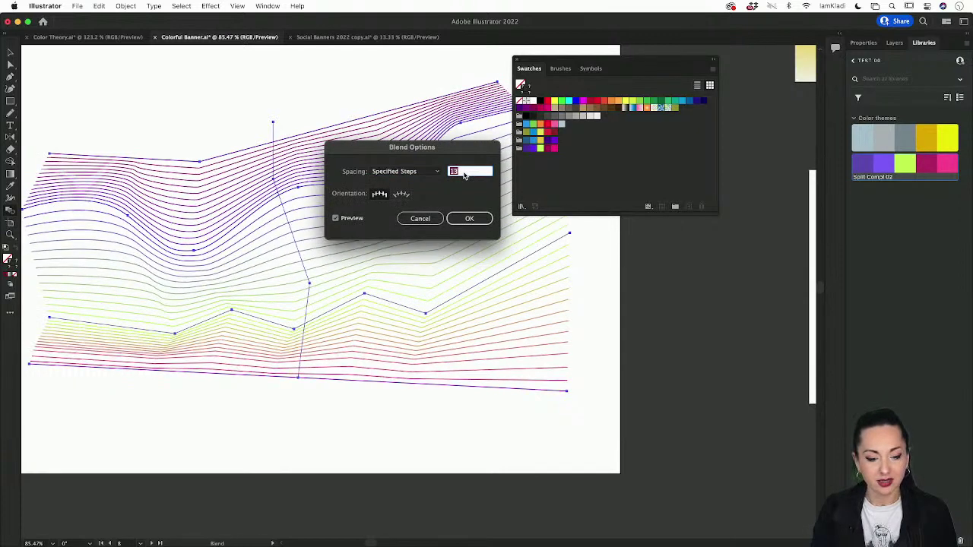
key(Up)
key(Up)
key(Up)
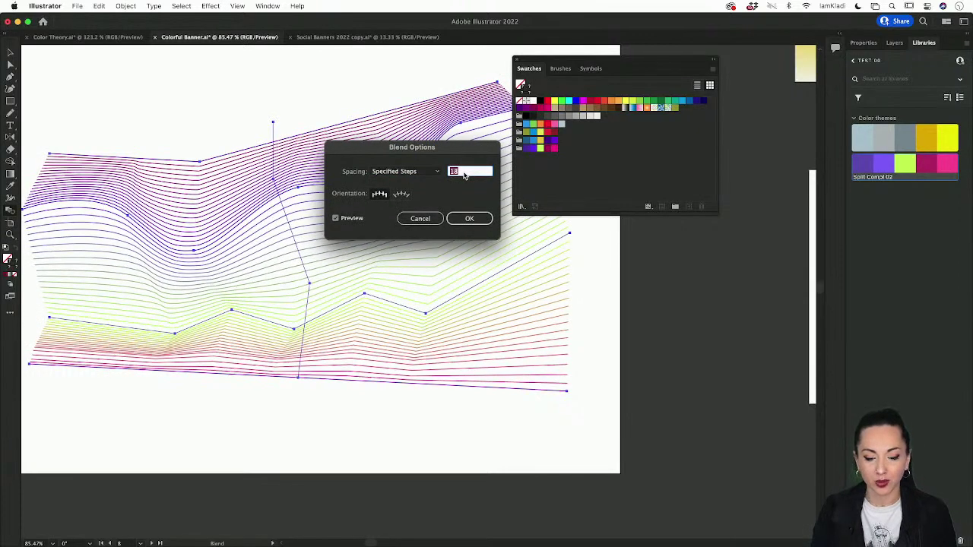
key(Up)
key(Up)
key(Up)
key(Up)
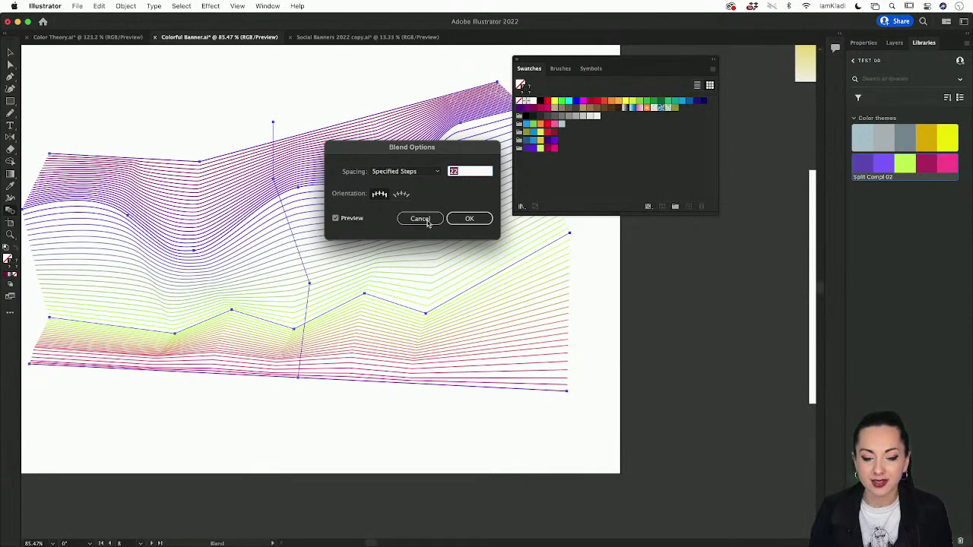
key(Down)
key(Down)
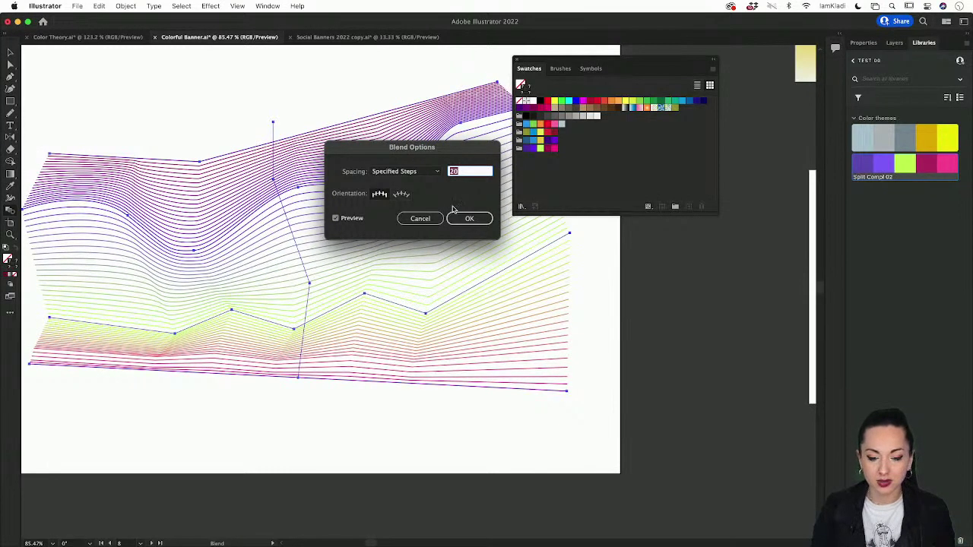
click(430, 174)
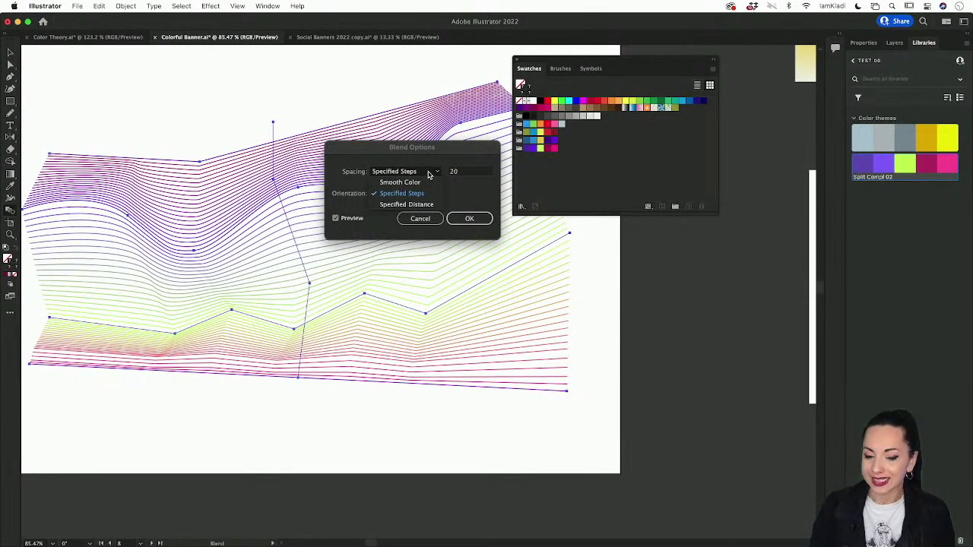
click(417, 182)
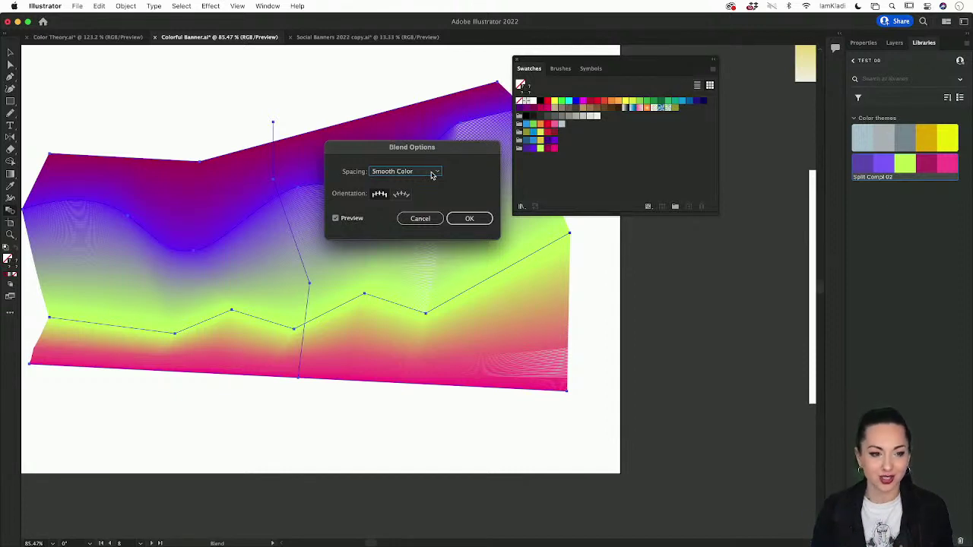
click(431, 174)
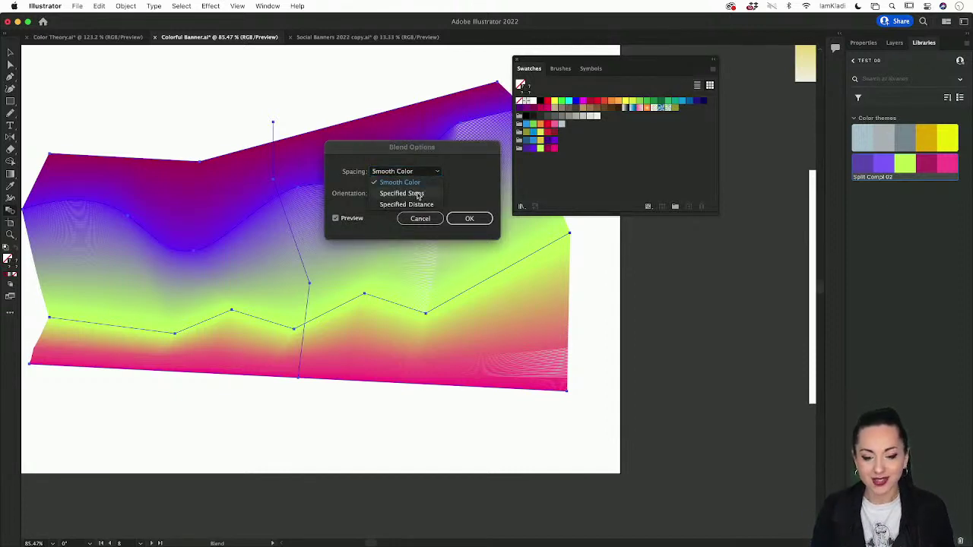
click(418, 194)
click(465, 222)
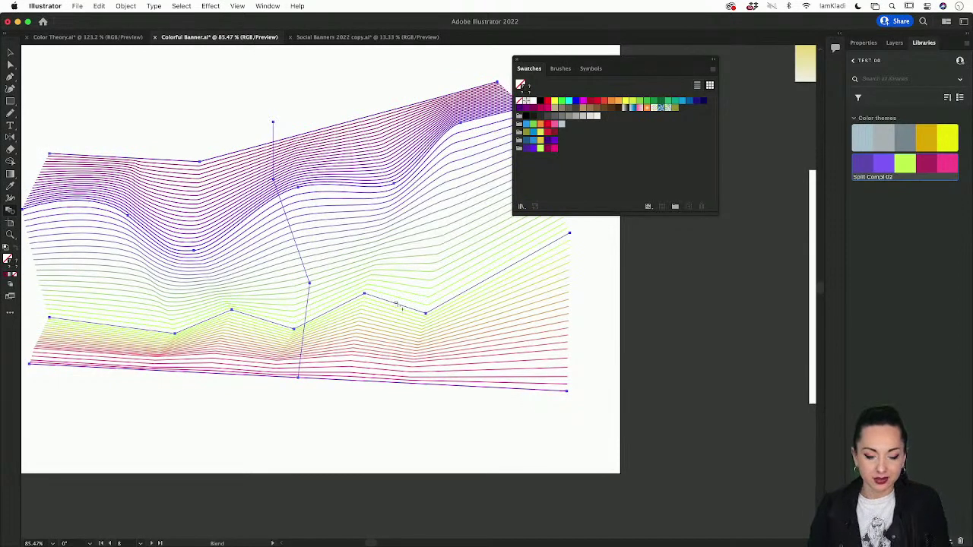
Return to the Selection tool and select the blend object
key(v)
key(super+shift+a)
scroll(395, 308, down, 1)
click(395, 308)
scroll(395, 307, down, 2)
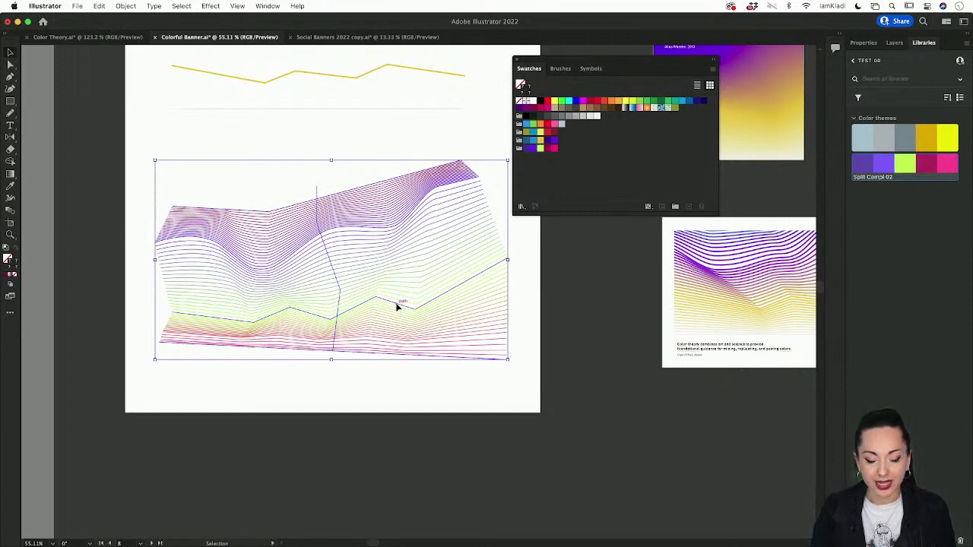
Enter the blend in isolation and nudge its middle, bottom and top lines to reshape it
double_click(396, 307)
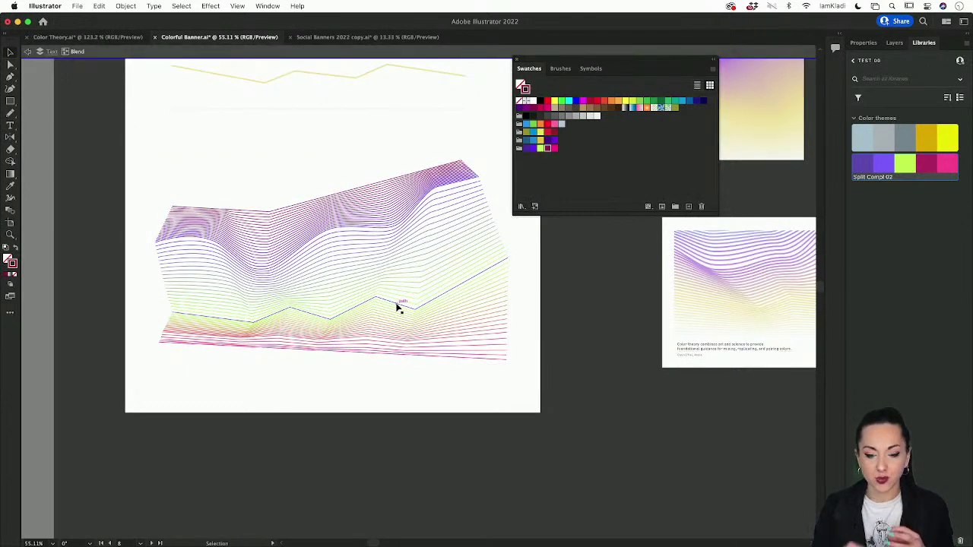
scroll(396, 307, up, 3)
scroll(397, 308, left, 2)
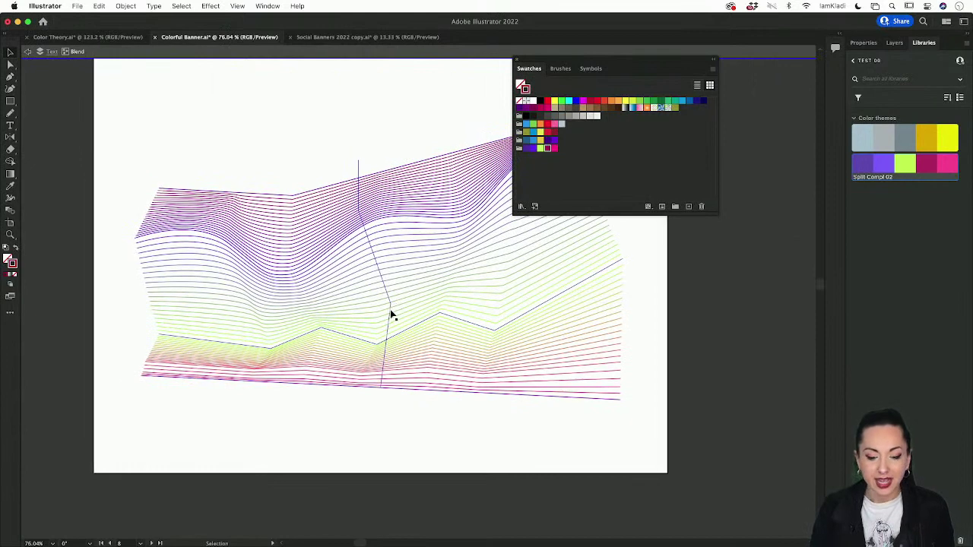
drag(393, 337, 390, 319)
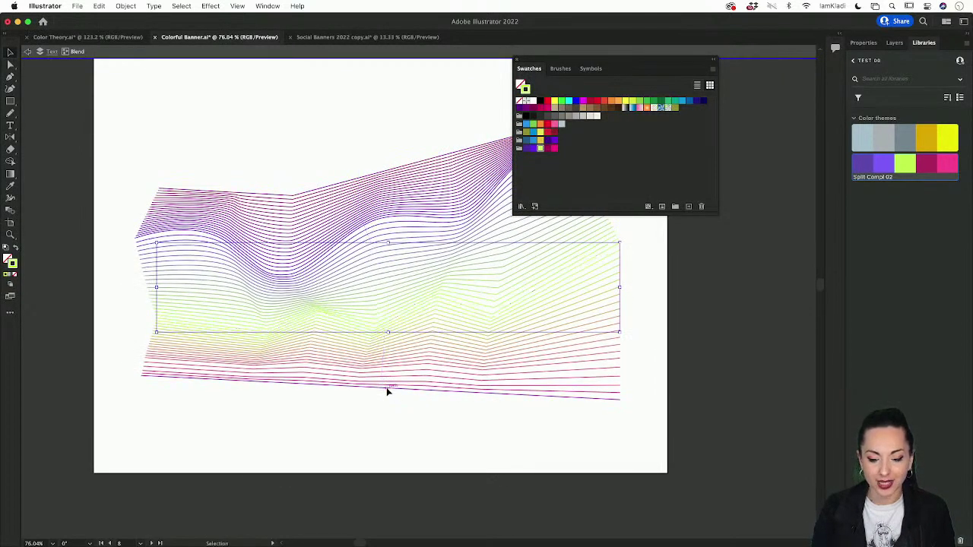
mouse_move(387, 391)
mouse_down()
mouse_move(387, 370)
mouse_move(394, 378)
mouse_up()
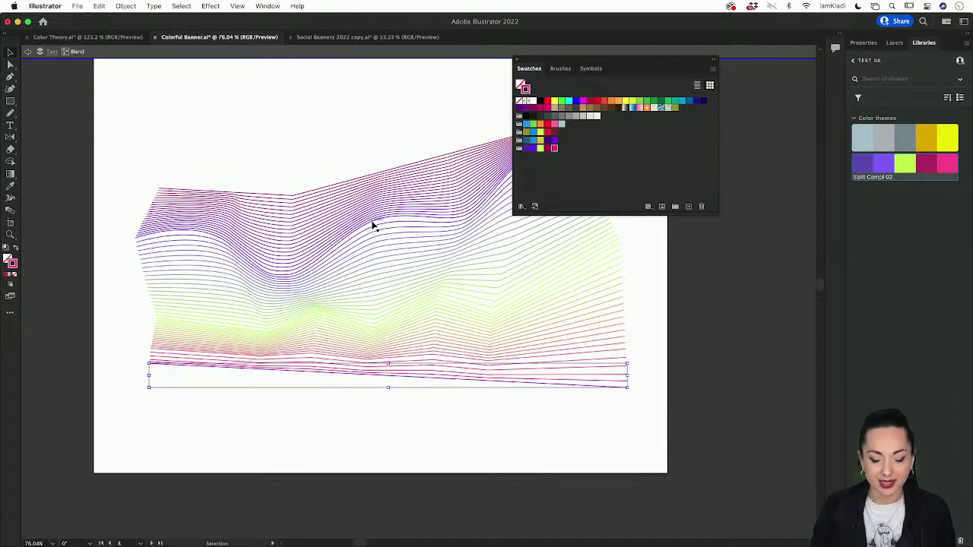
mouse_move(372, 225)
mouse_down()
mouse_move(373, 250)
mouse_move(375, 224)
mouse_move(380, 236)
mouse_move(332, 221)
mouse_move(366, 230)
mouse_up()
Move the Swatches panel into the dock and drag the blend's top path up and right
drag(534, 62, 837, 76)
scroll(408, 161, up, 2)
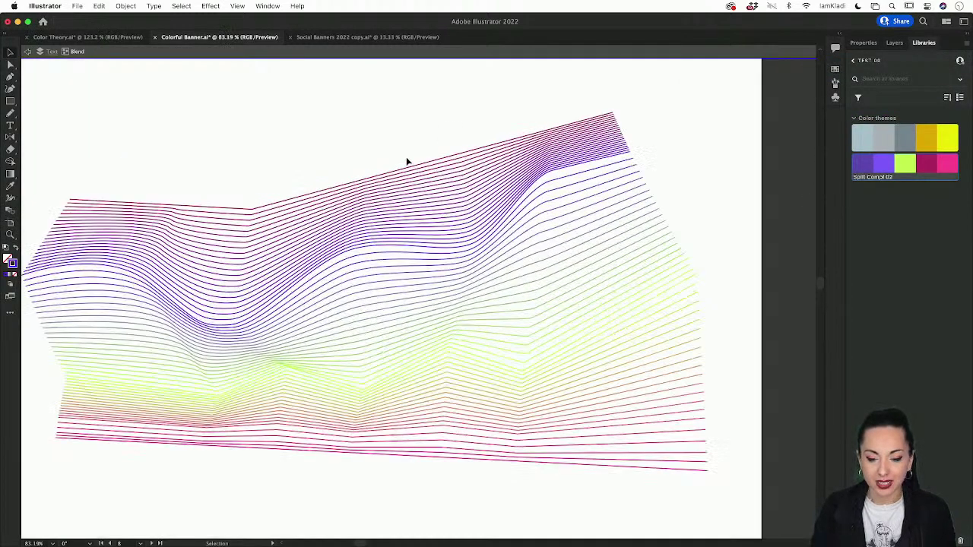
scroll(407, 162, up, 4)
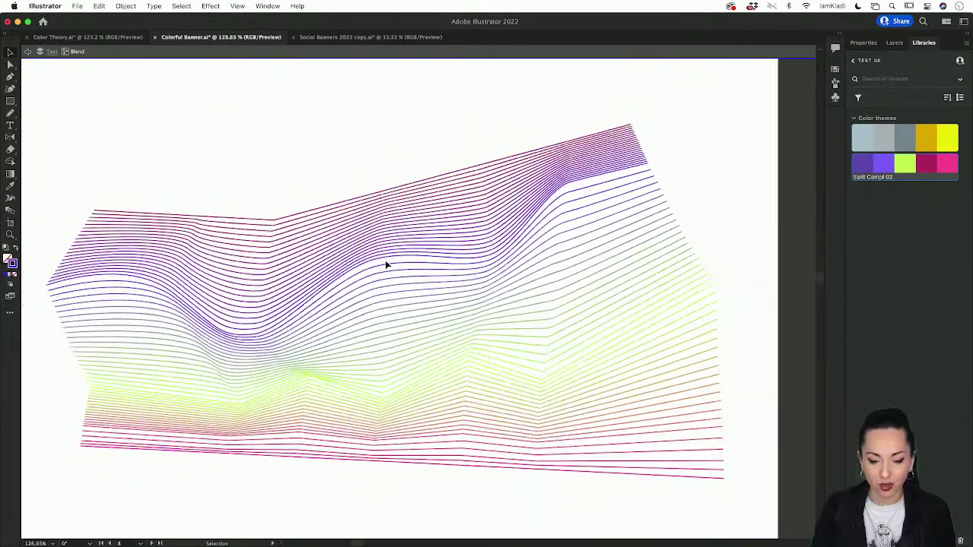
scroll(385, 263, down, 3)
click(382, 260)
mouse_move(382, 261)
mouse_down()
mouse_move(393, 233)
mouse_move(403, 310)
mouse_move(397, 282)
mouse_move(428, 263)
mouse_move(410, 273)
mouse_move(401, 261)
mouse_up()
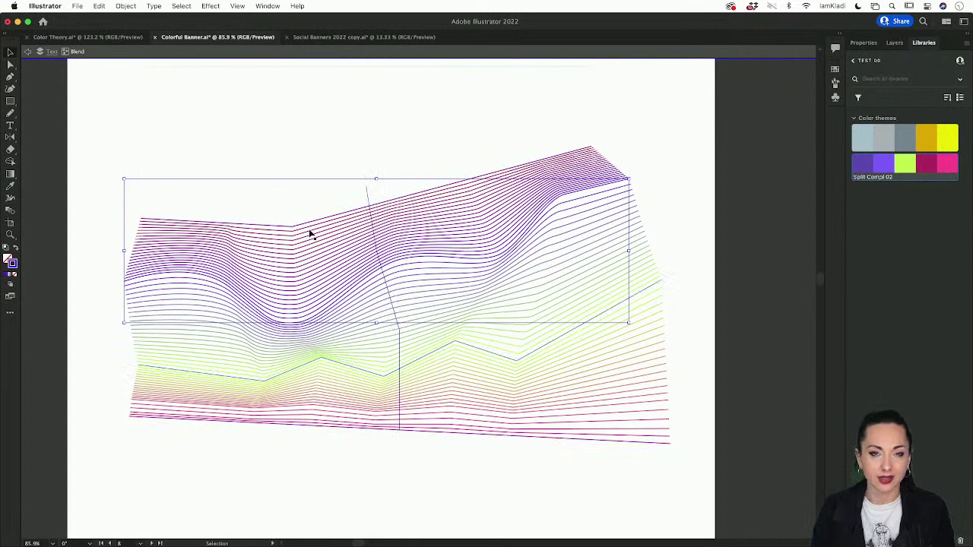
Drag the spine's left, middle and right anchors with Direct Selection to reshape the curves
click(10, 67)
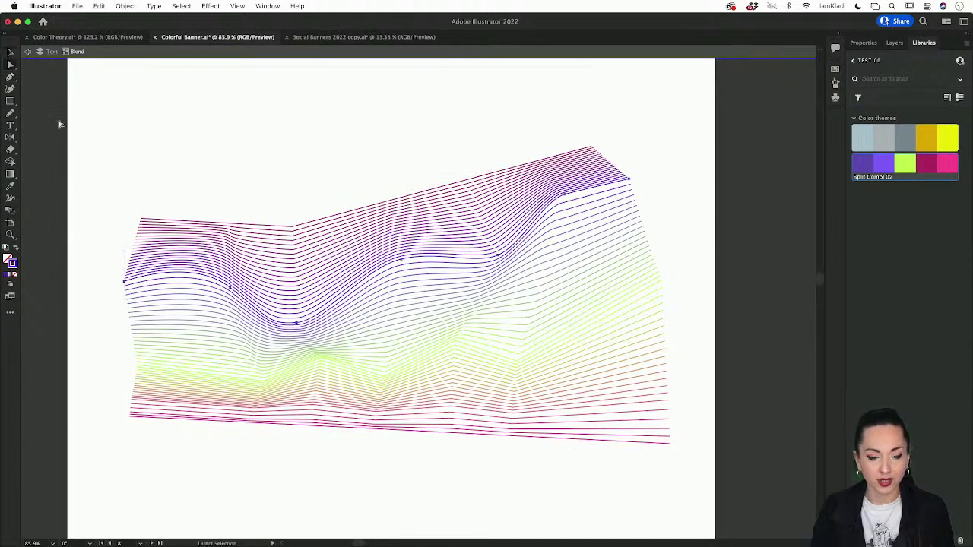
click(124, 282)
drag(126, 285, 124, 282)
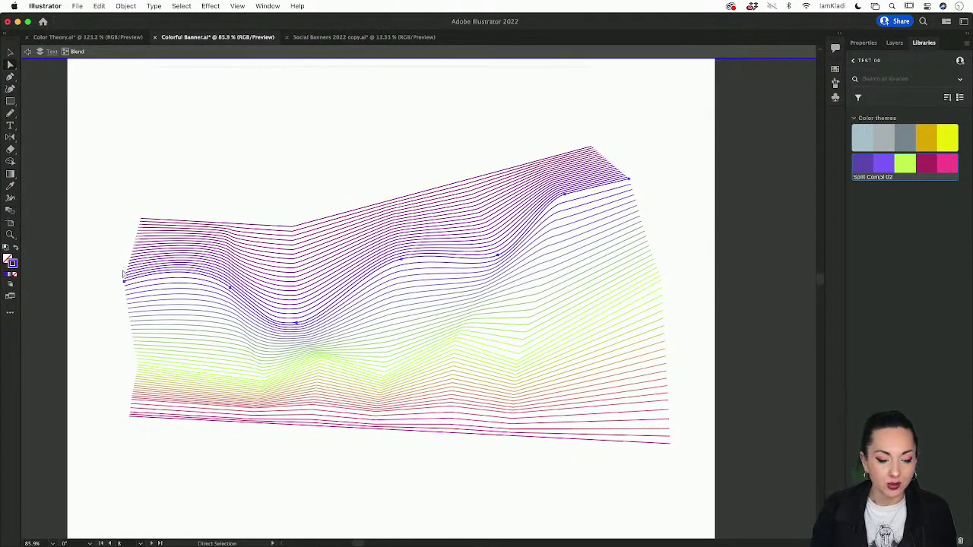
drag(124, 282, 129, 246)
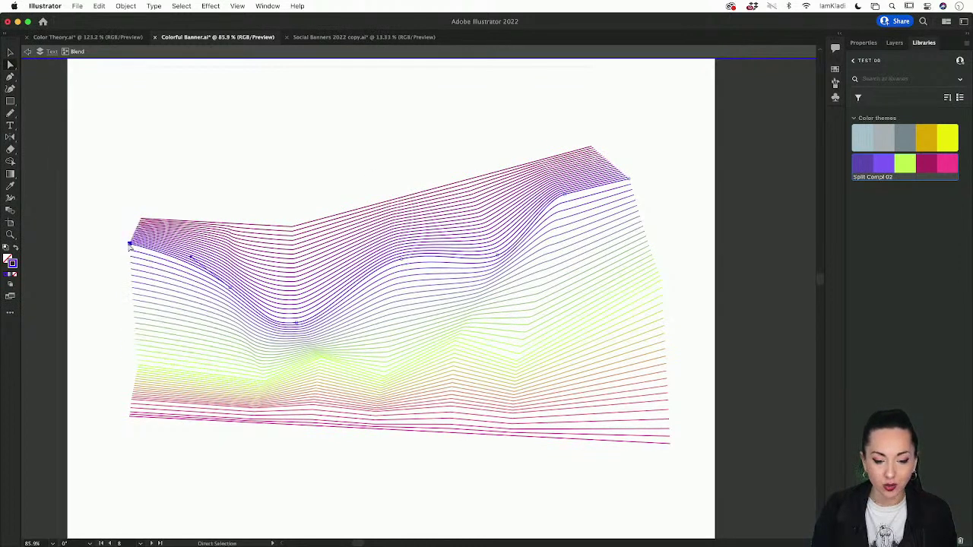
mouse_move(141, 366)
mouse_down()
mouse_move(139, 342)
mouse_move(139, 349)
mouse_up()
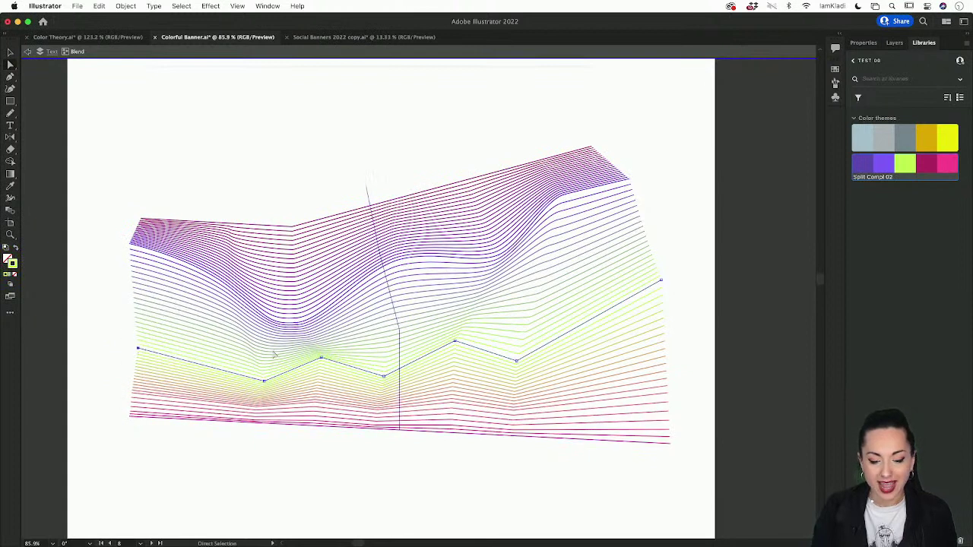
drag(322, 370, 320, 353)
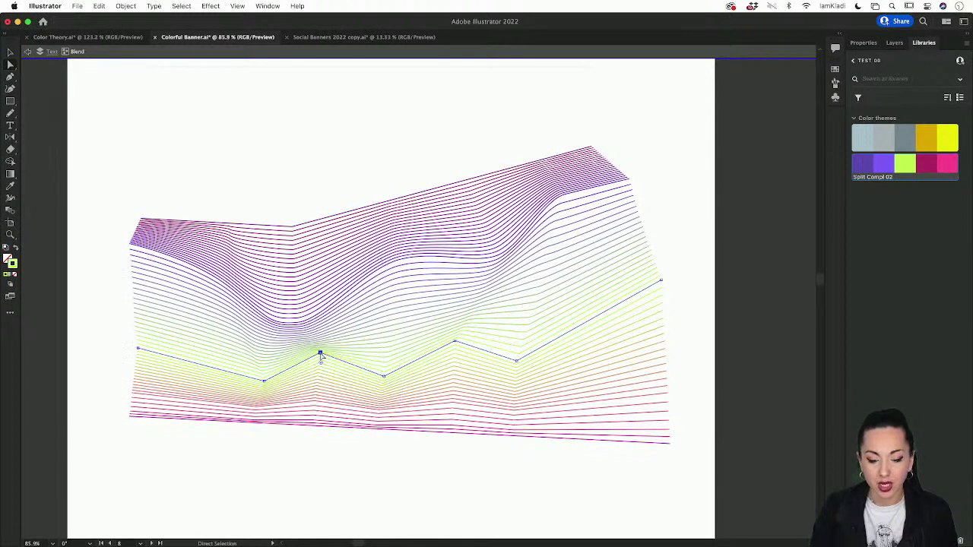
mouse_move(454, 341)
mouse_down()
mouse_move(466, 320)
mouse_move(466, 342)
mouse_up()
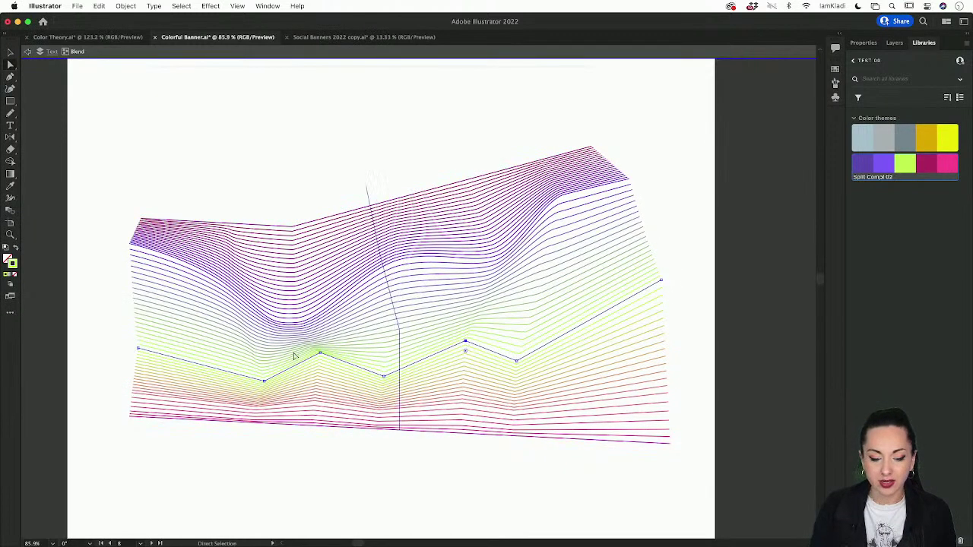
drag(320, 353, 320, 363)
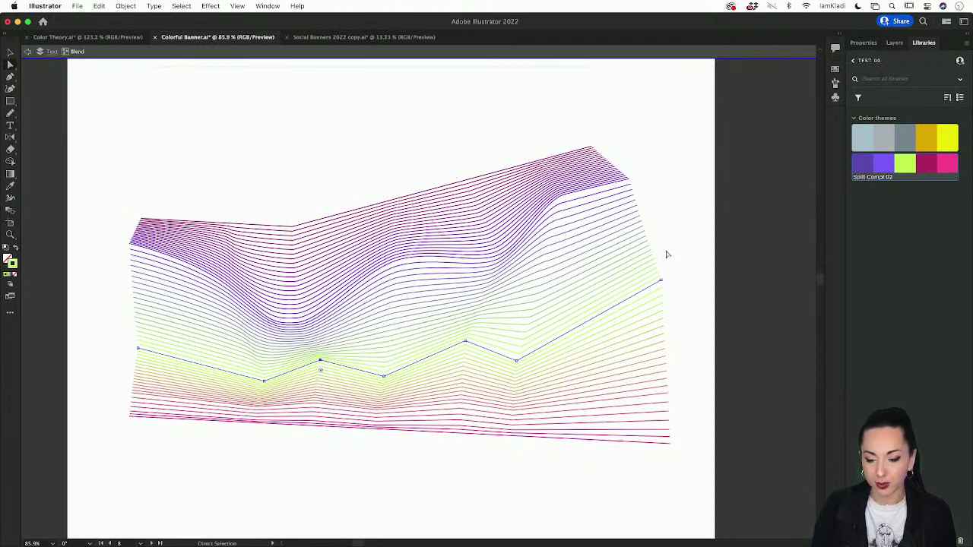
Pull the blend's top-right corner down
click(632, 180)
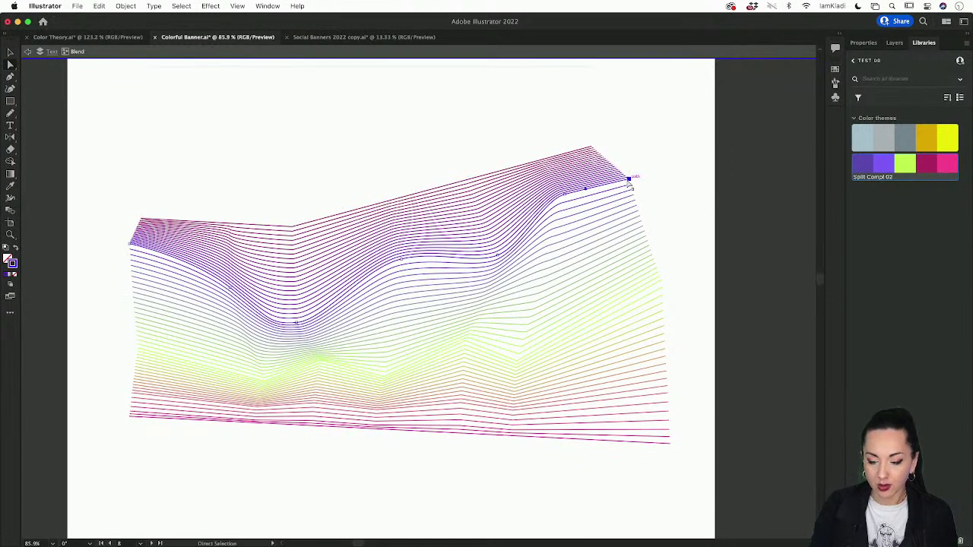
drag(630, 179, 655, 247)
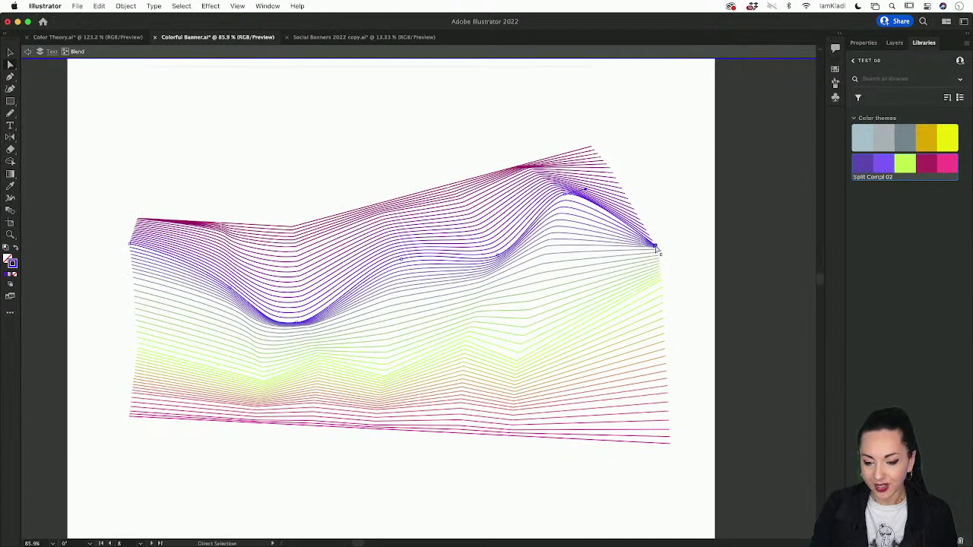
click(598, 167)
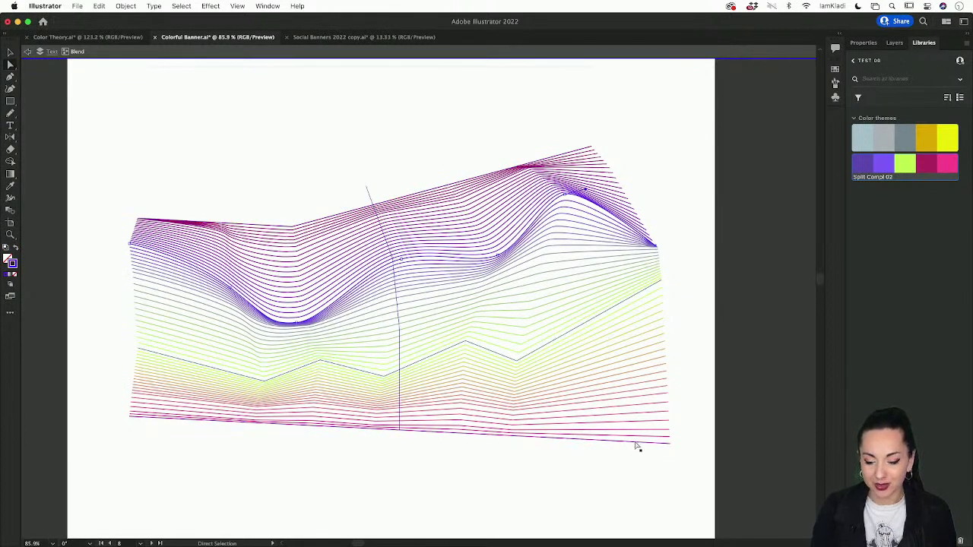
Add an anchor point on the bottom path and drag it up to kink the bottom edge
click(562, 439)
key(plus)
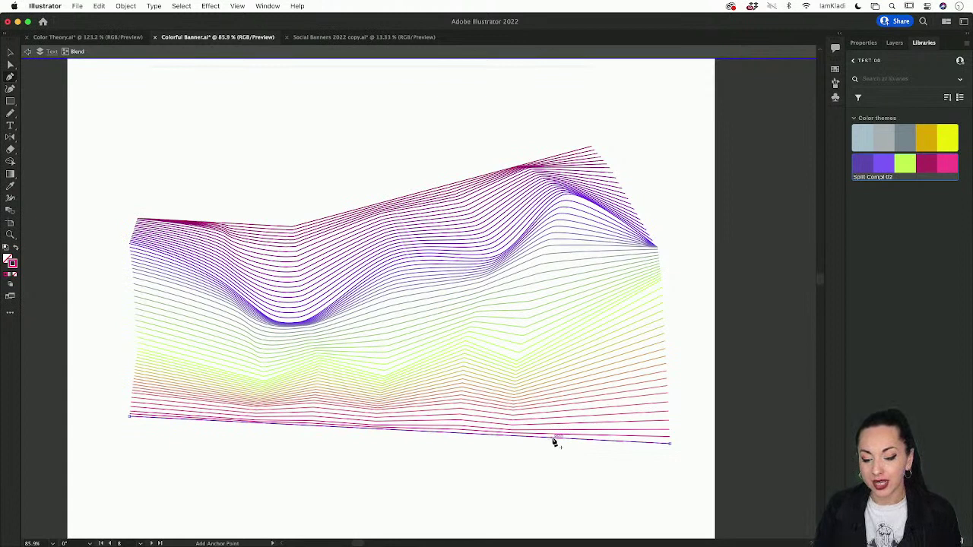
click(553, 440)
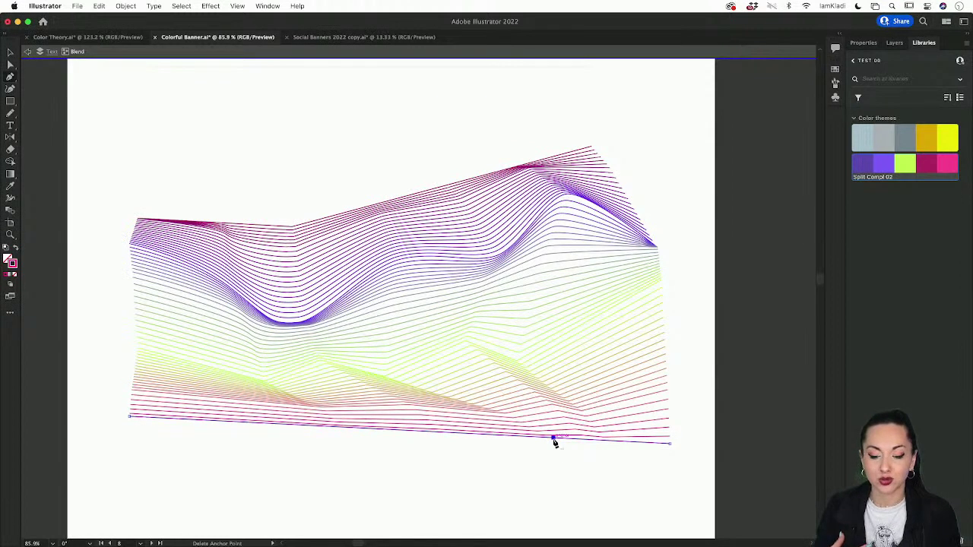
key(a)
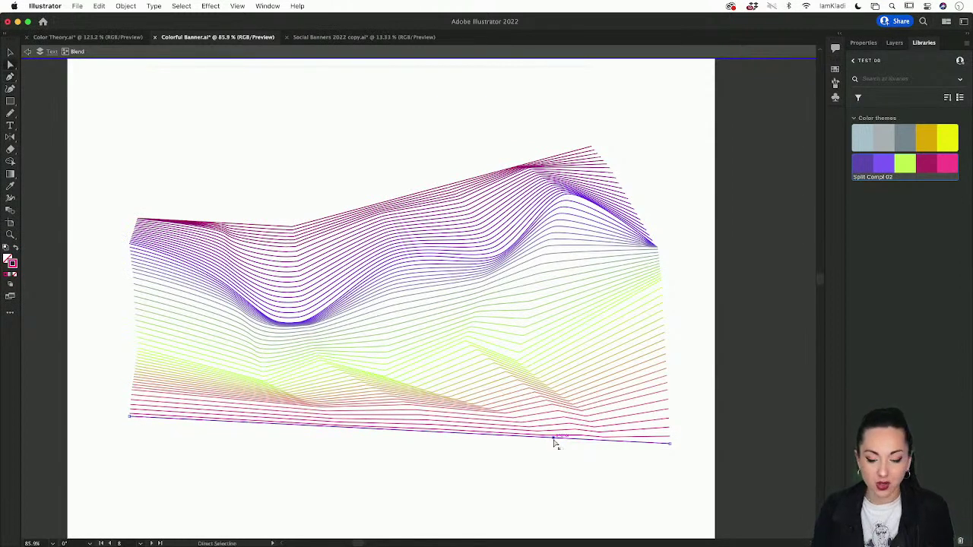
mouse_move(553, 439)
mouse_down()
mouse_move(551, 420)
mouse_move(553, 430)
mouse_up()
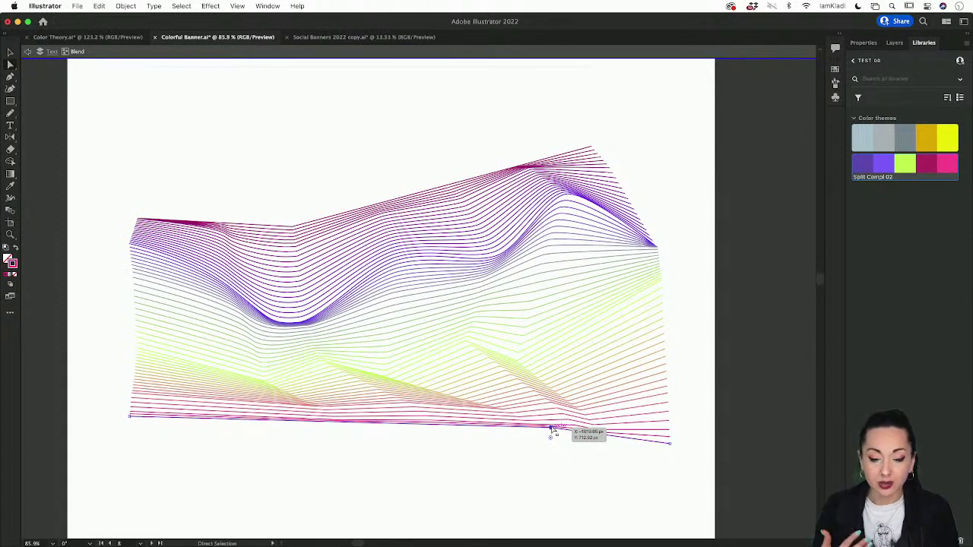
drag(552, 431, 553, 430)
click(68, 206)
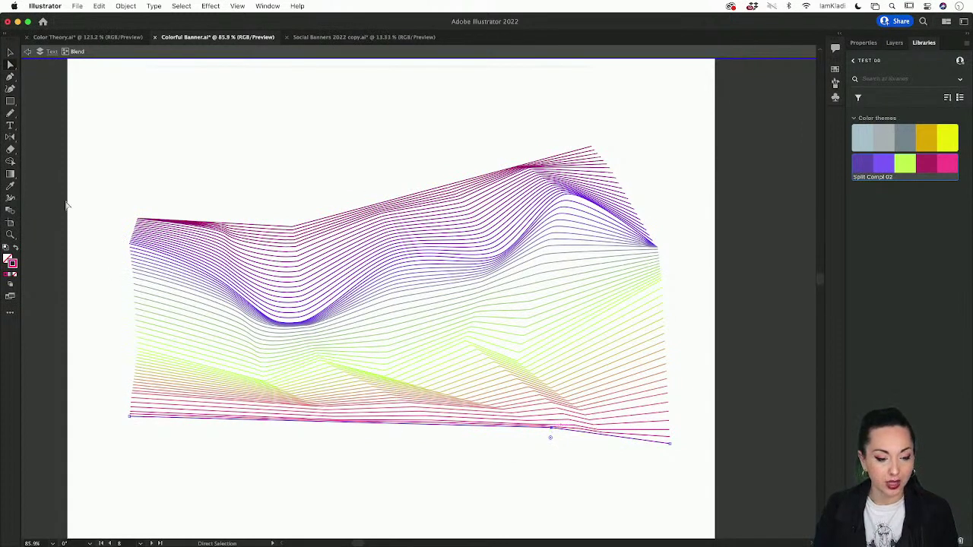
Change the blend's Specified Steps to 30 in Blend Options
double_click(11, 213)
double_click(472, 172)
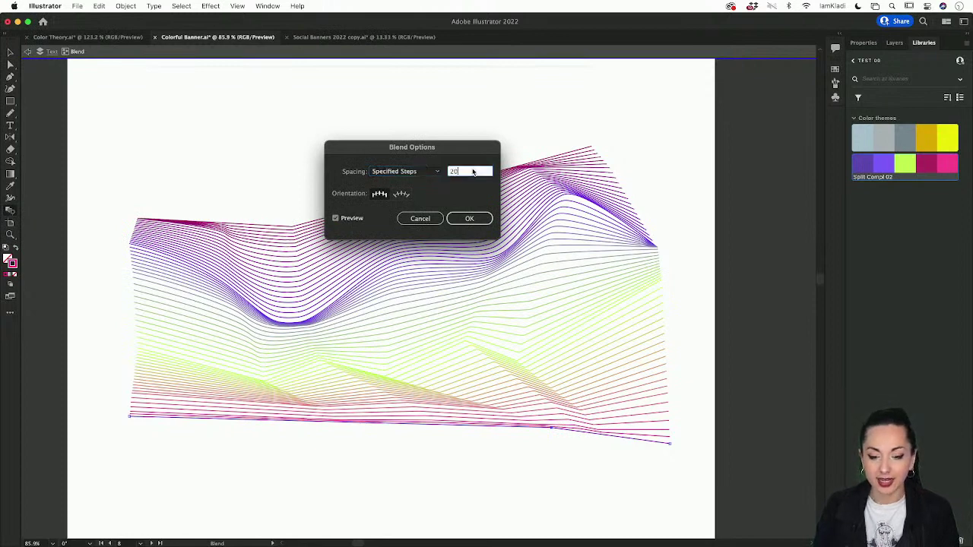
text(25)
key(Tab)
key(Up)
key(Up)
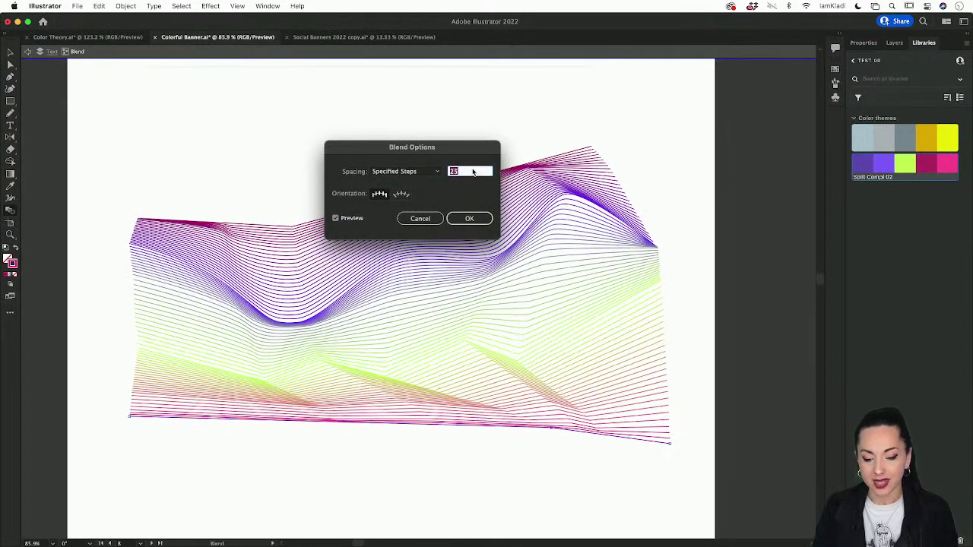
key(Up)
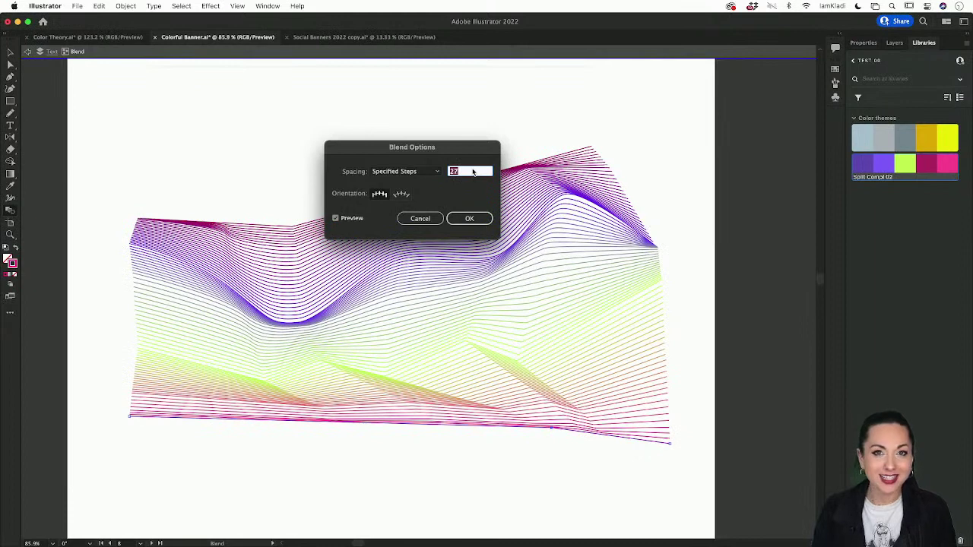
key(Up)
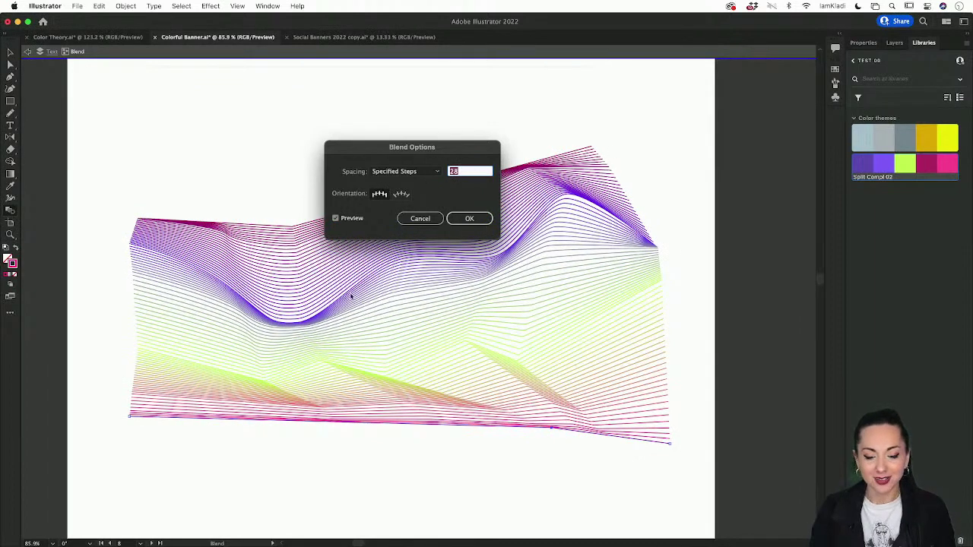
key(Up)
key(Up)
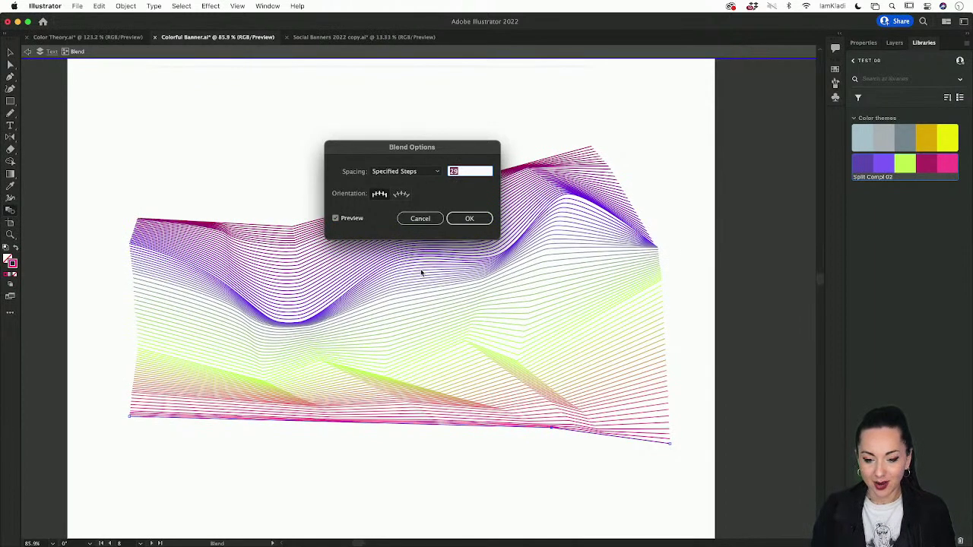
click(470, 220)
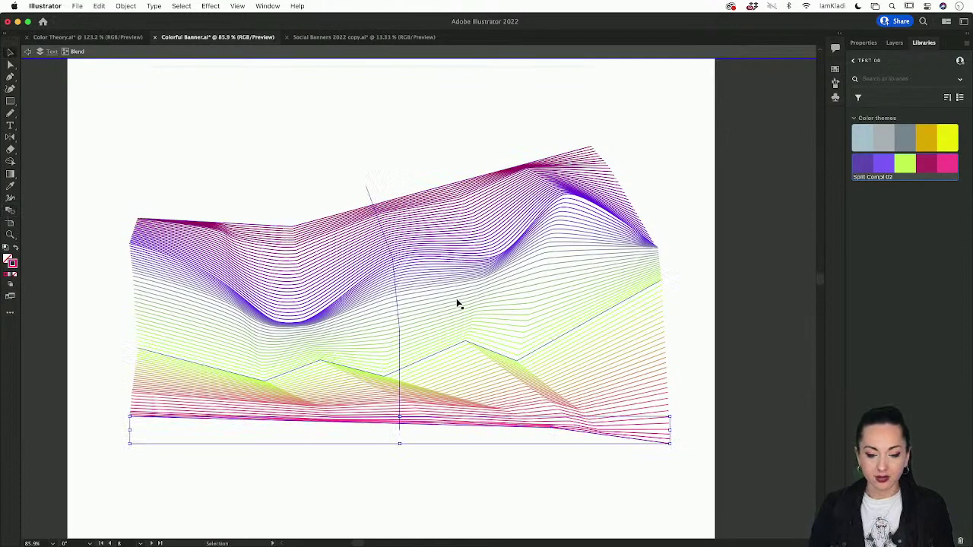
scroll(458, 304, up, 3)
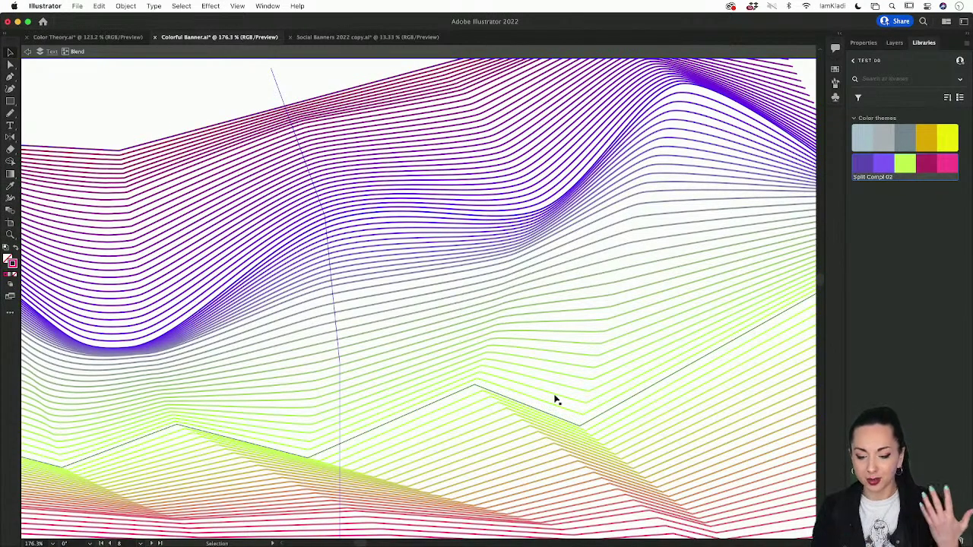
key(super+0)
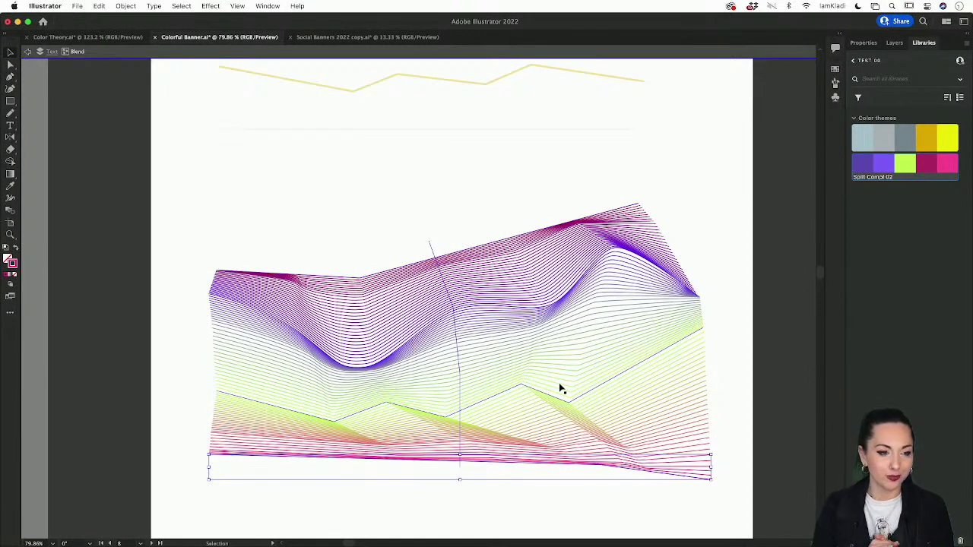
scroll(637, 396, down, 2)
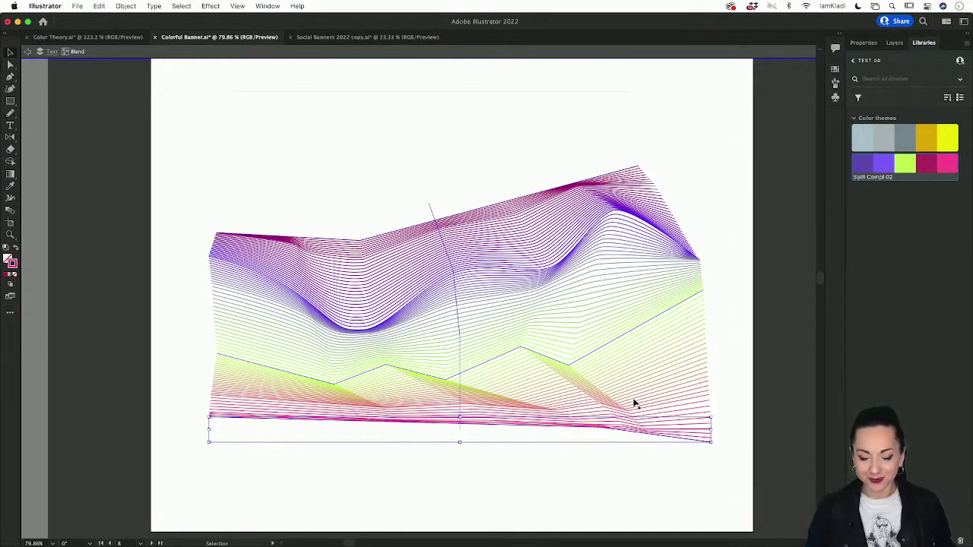
click(590, 484)
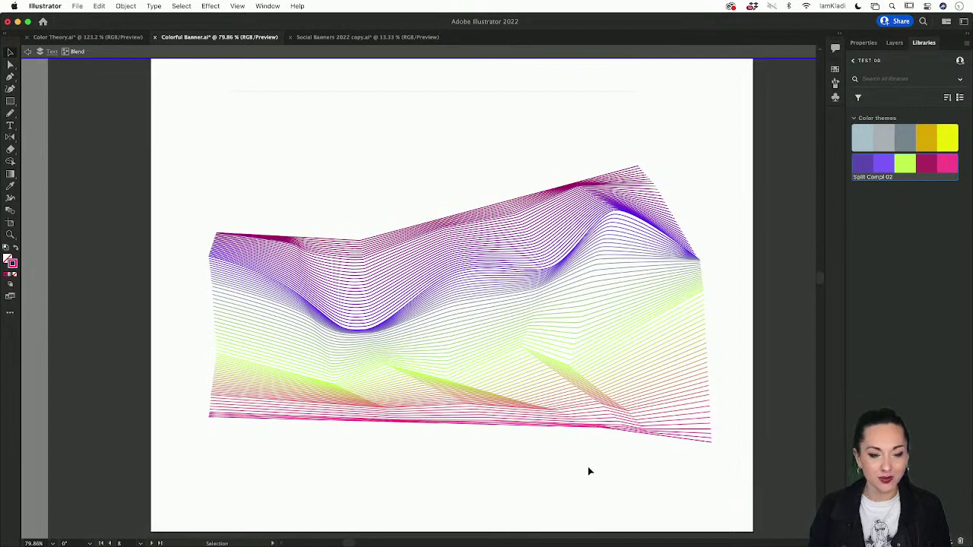
key(super+minus)
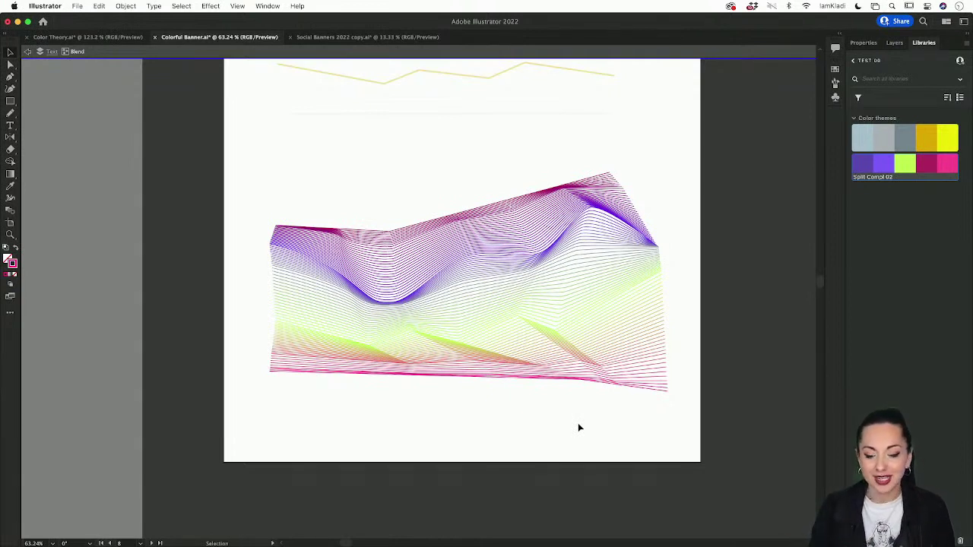
scroll(577, 427, down, 3)
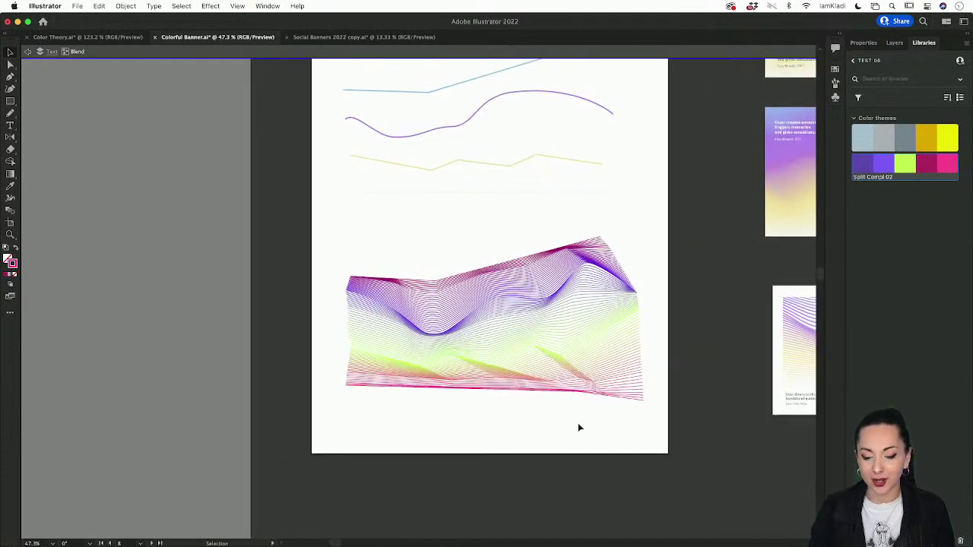
scroll(577, 428, right, 3)
scroll(577, 428, right, 2)
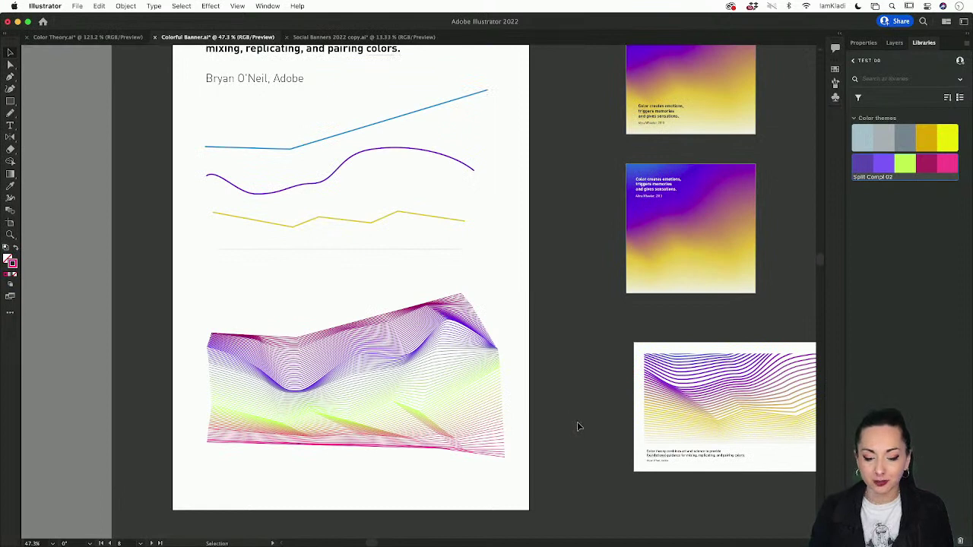
scroll(577, 426, right, 2)
scroll(577, 426, down, 1)
click(416, 346)
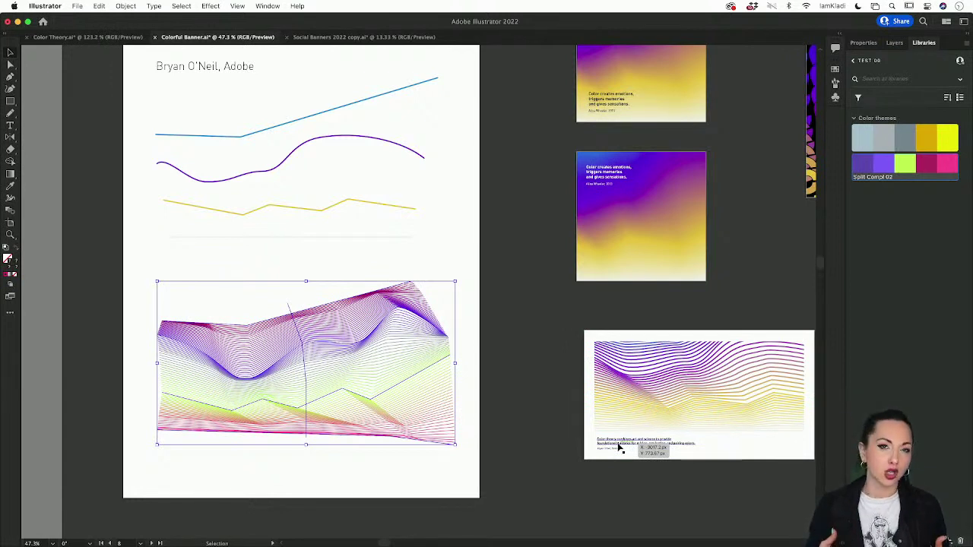
scroll(745, 418, down, 3)
scroll(745, 418, right, 2)
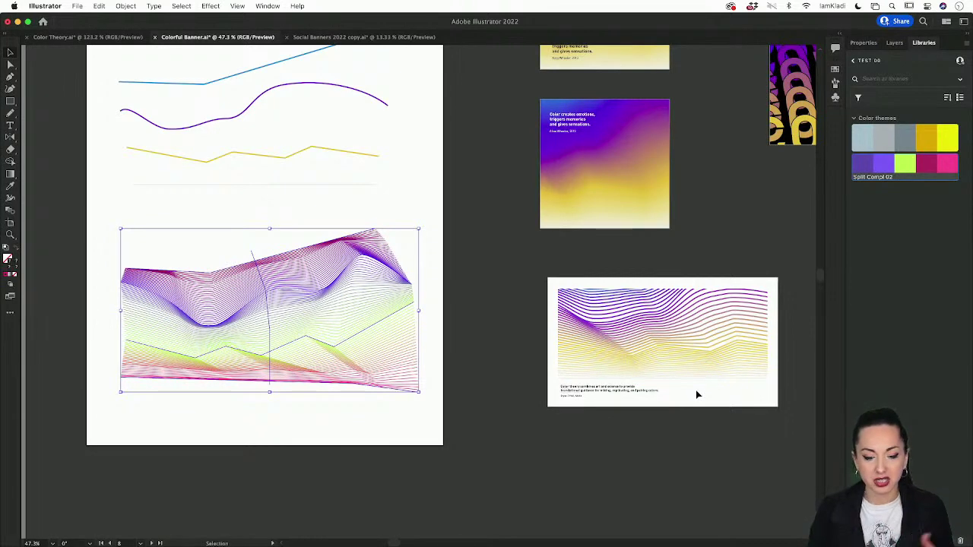
Enter the blend in isolation, select its blue zigzag path, then step back out
scroll(305, 401, up, 3)
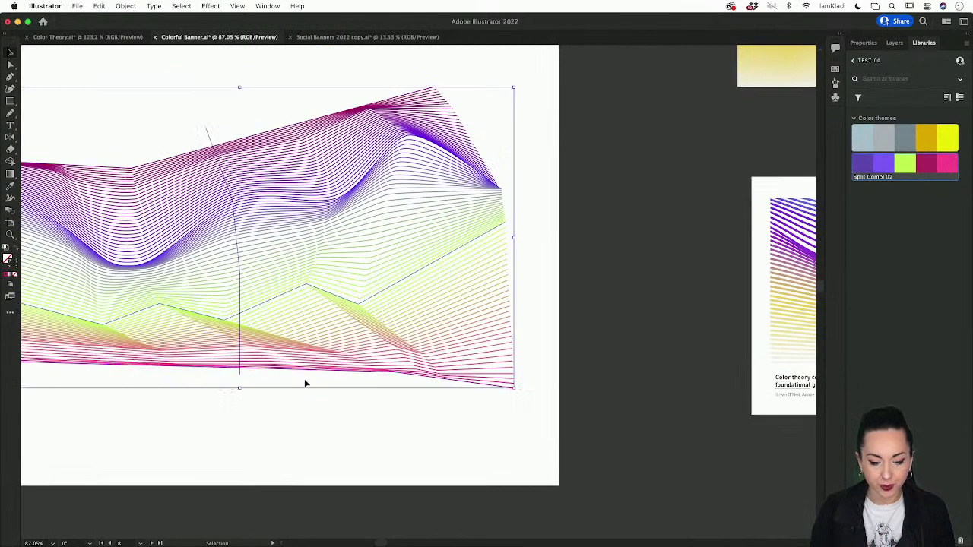
double_click(304, 370)
scroll(303, 367, left, 5)
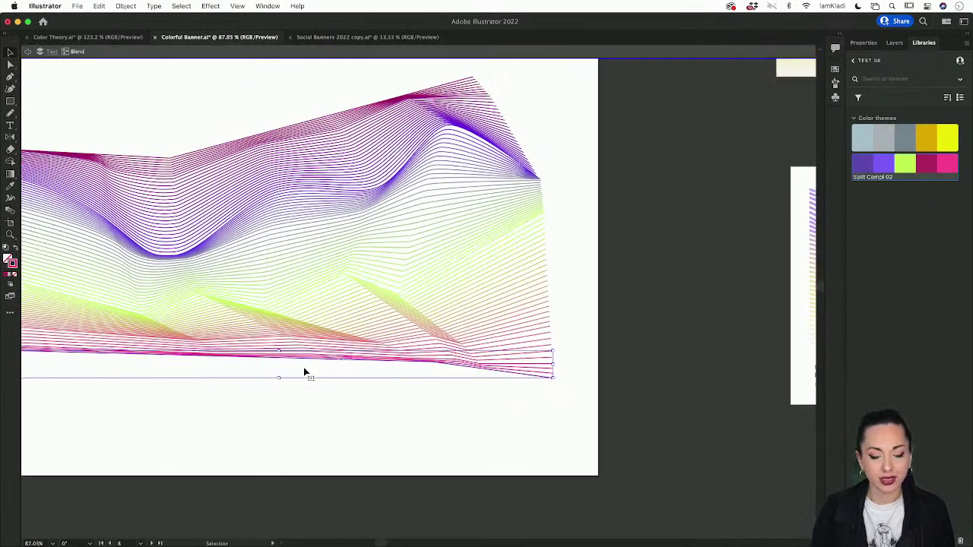
click(337, 287)
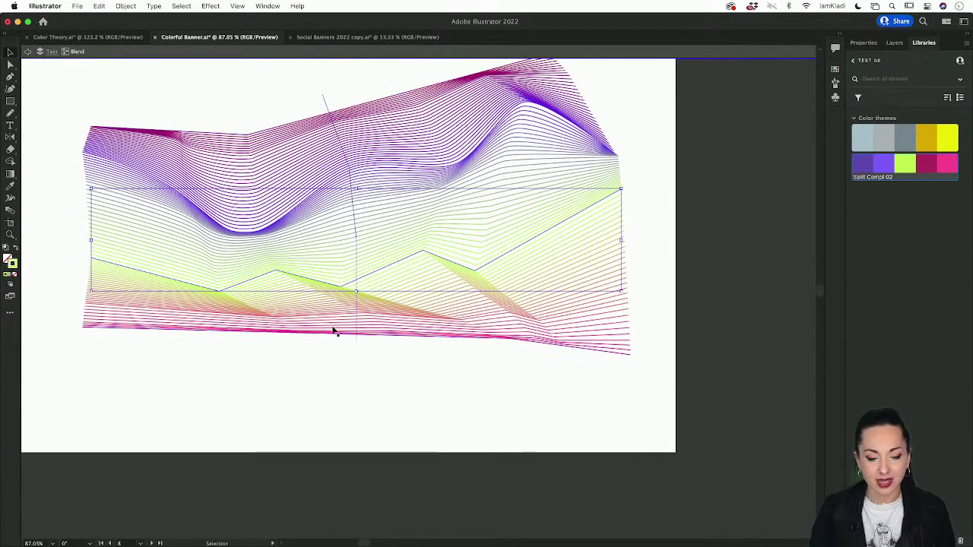
scroll(332, 333, up, 3)
scroll(332, 337, left, 3)
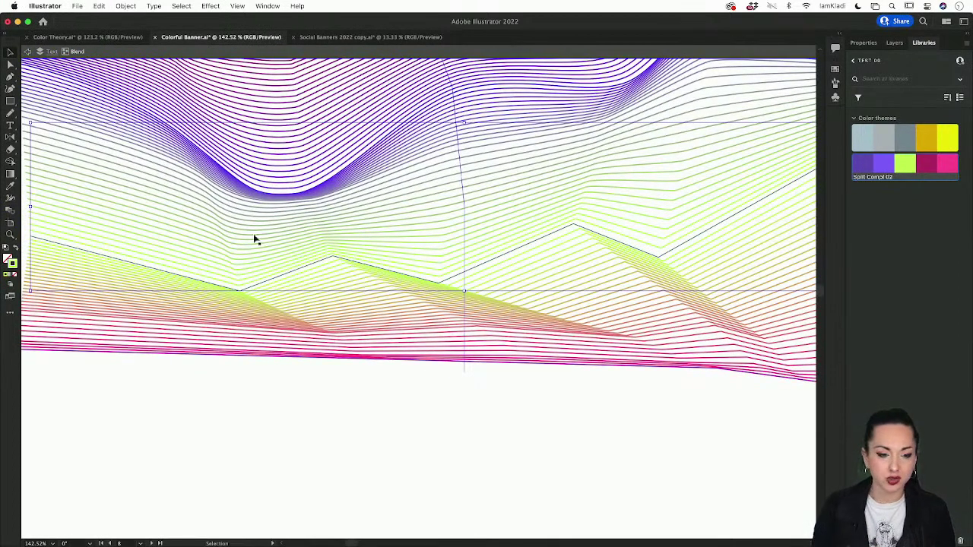
click(27, 52)
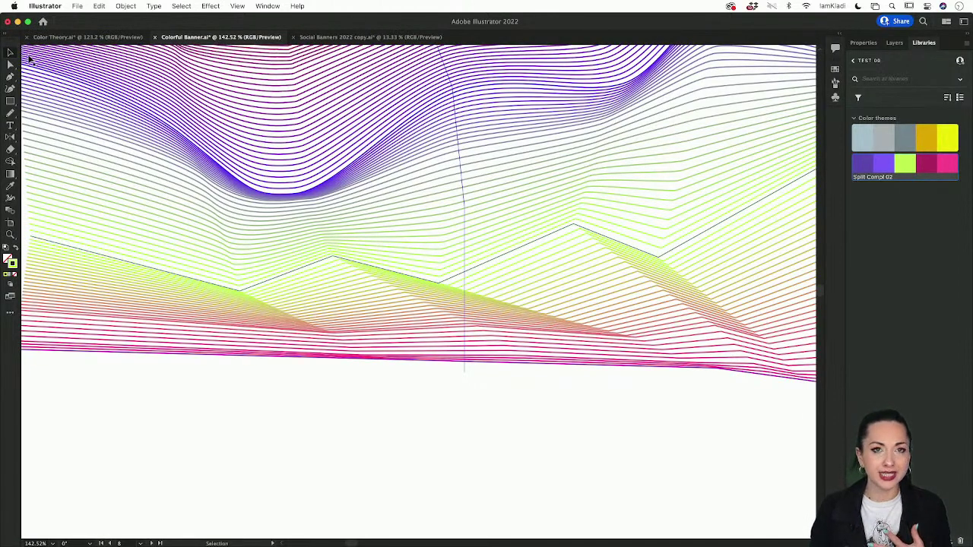
Reselect the blend, re-enter isolation, and select its bottom path
click(117, 364)
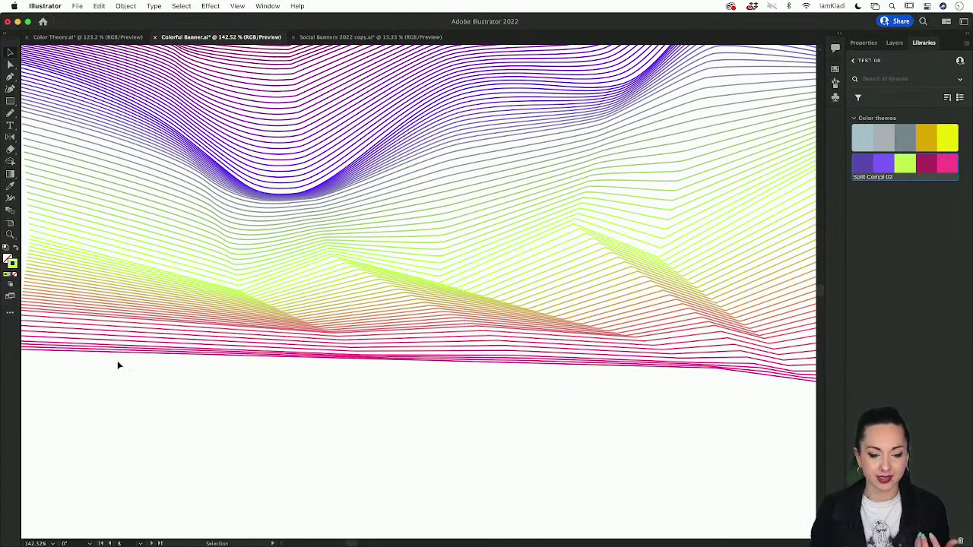
click(156, 325)
scroll(156, 325, down, 6)
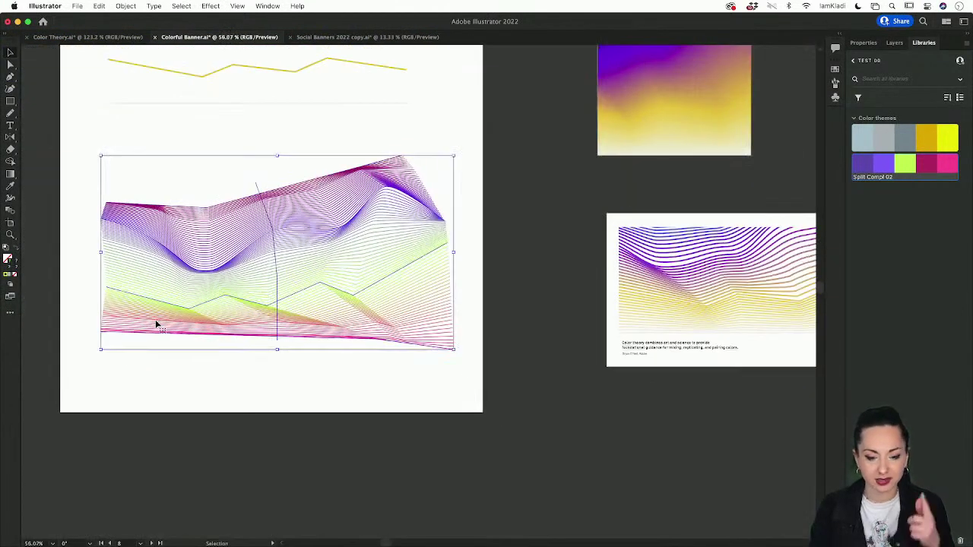
double_click(243, 309)
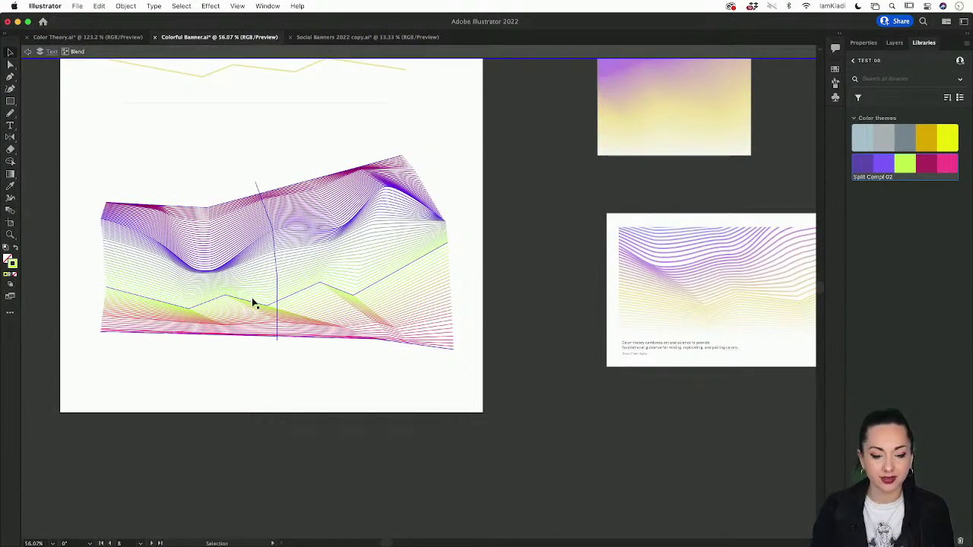
click(253, 304)
click(239, 350)
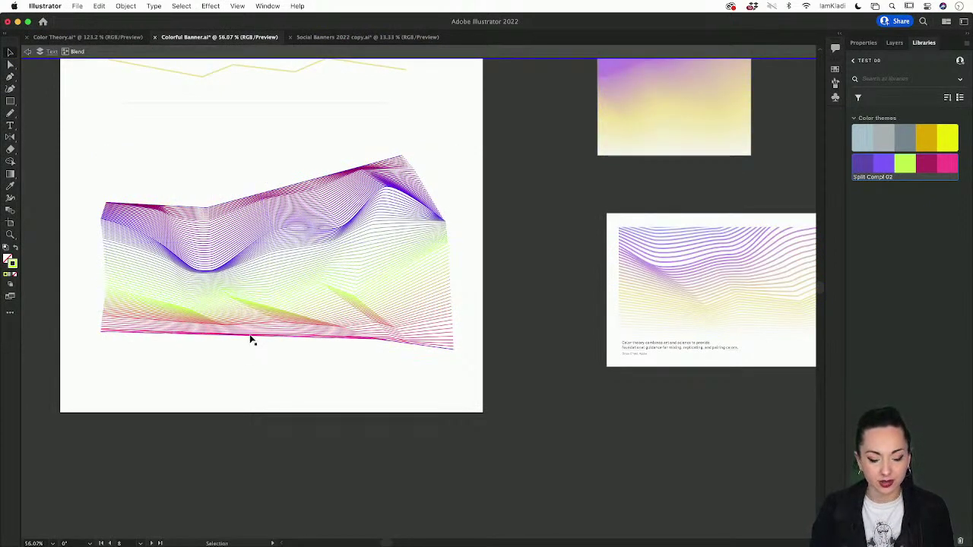
click(251, 339)
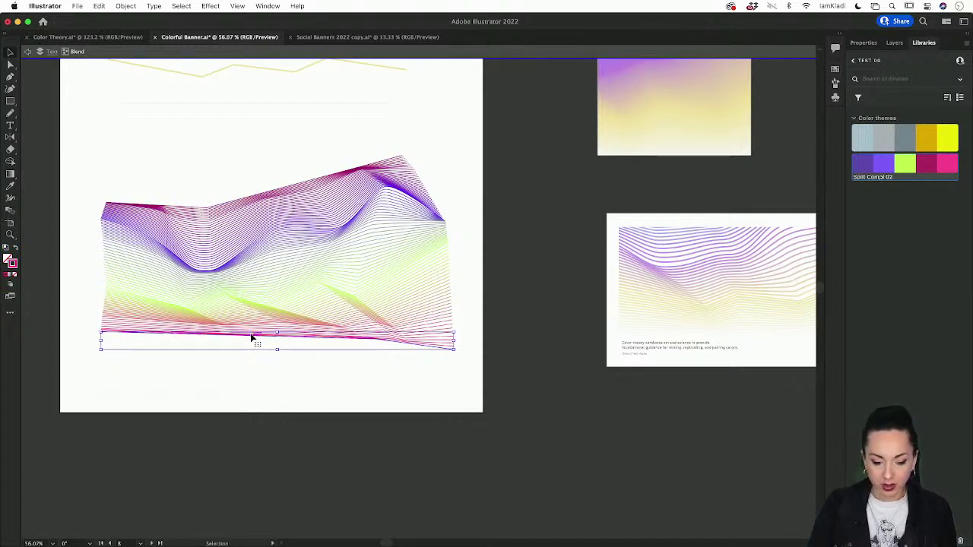
Drag the bottom path down, give it a dark stroke colour, then drag it lower again
drag(257, 339, 258, 368)
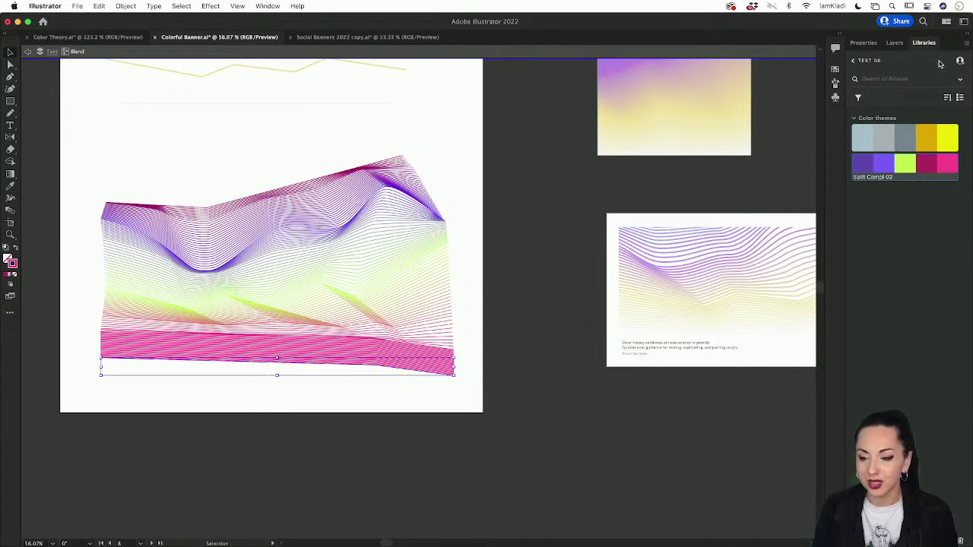
click(859, 44)
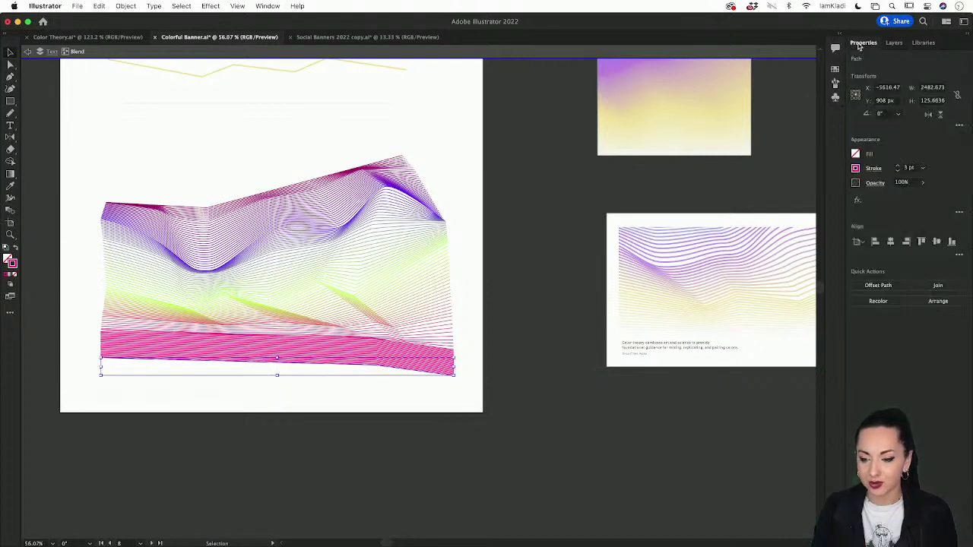
click(855, 169)
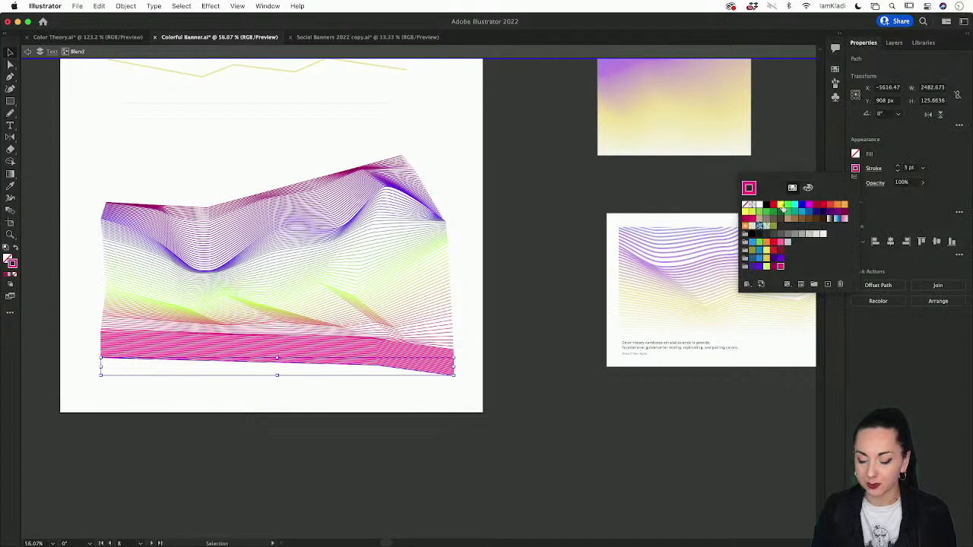
click(751, 237)
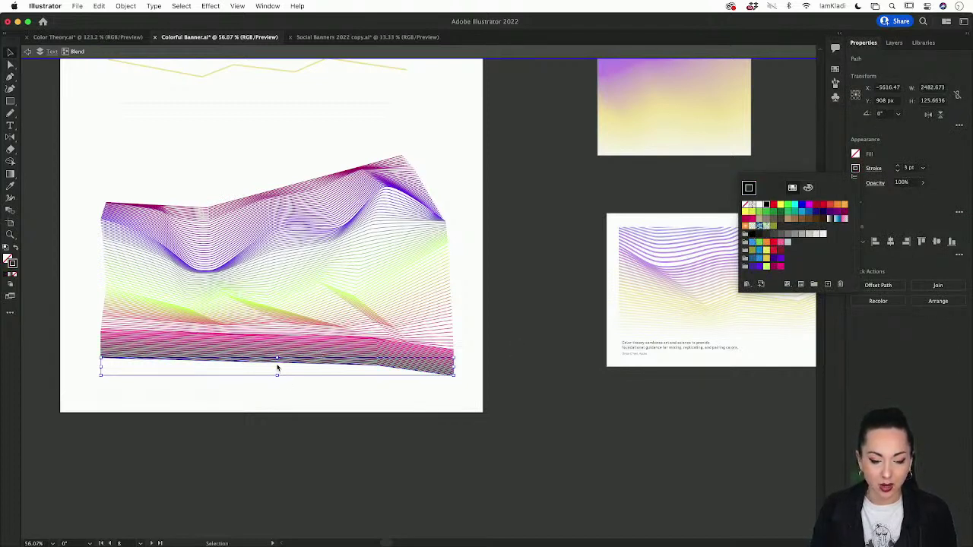
scroll(277, 368, up, 5)
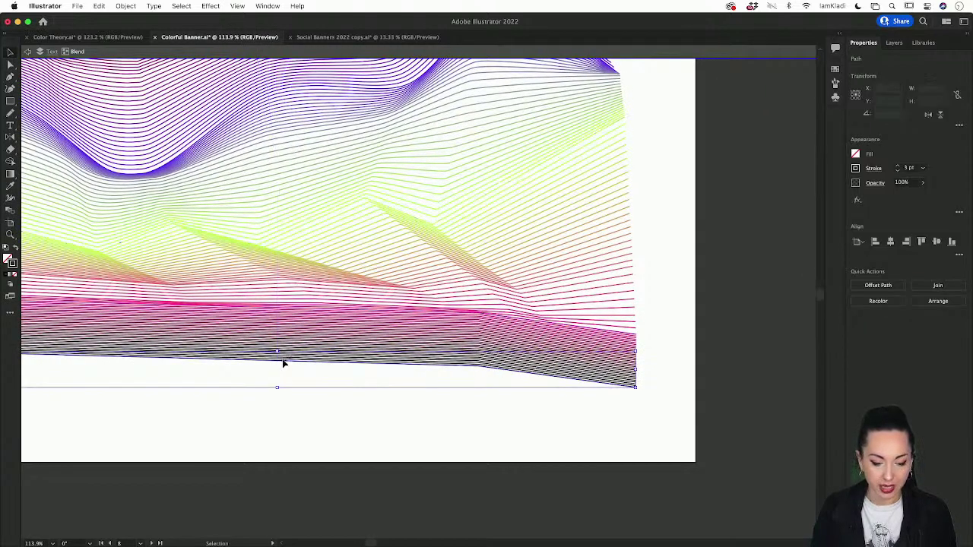
drag(282, 361, 295, 410)
scroll(295, 408, down, 3)
Drag an anchor on the blend's bottom line leftward, then exit isolation mode
key(a)
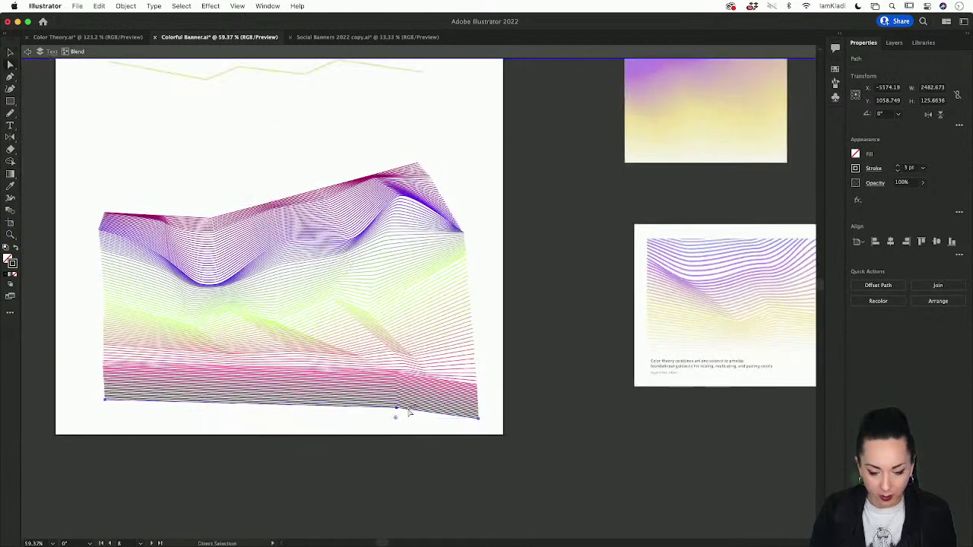
drag(398, 412, 266, 430)
double_click(552, 293)
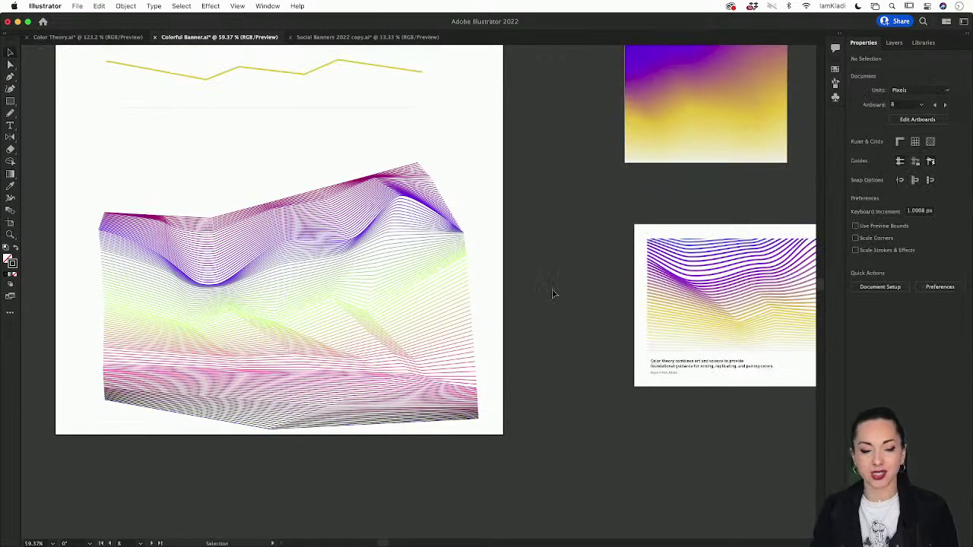
Select the wavy-line blend and switch to the Artboard tool (Shift+O)
scroll(553, 293, down, 5)
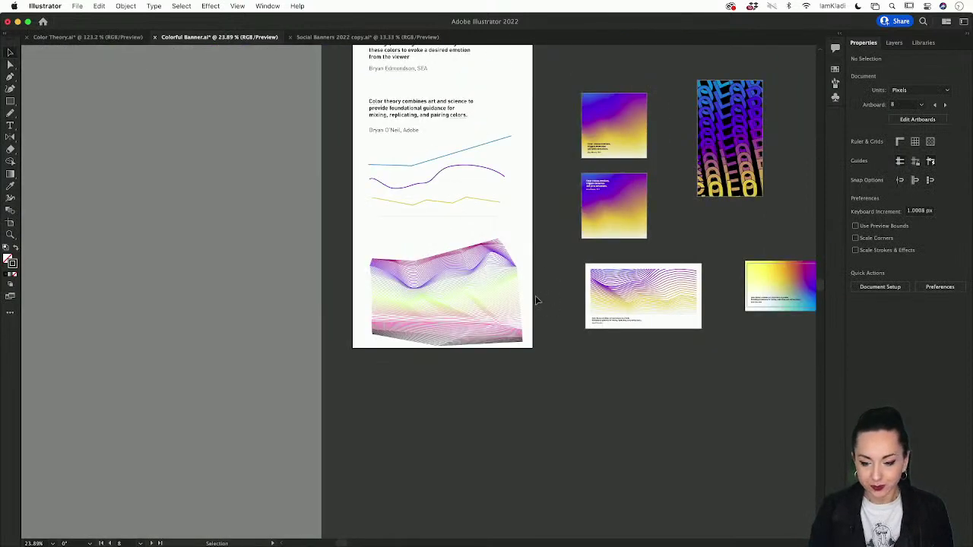
scroll(535, 299, up, 3)
scroll(535, 299, right, 2)
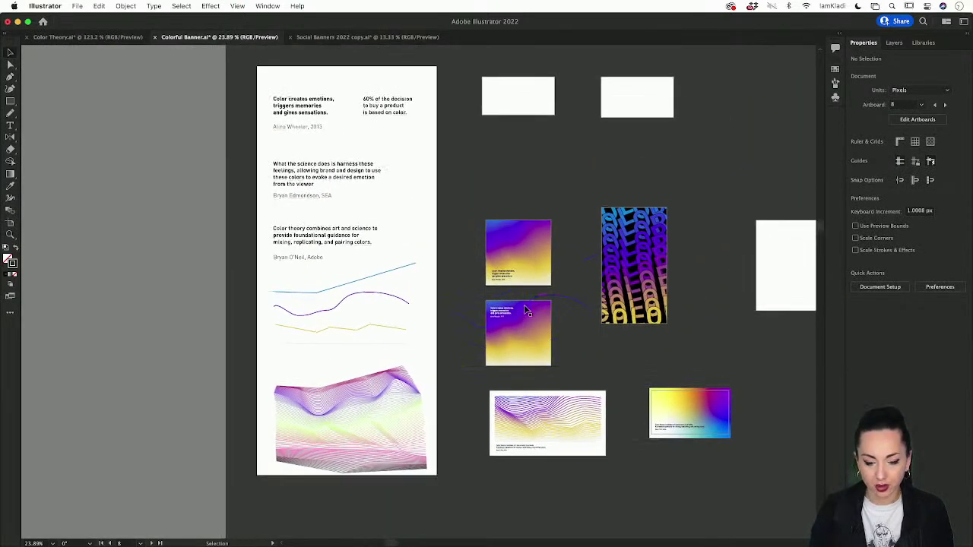
click(389, 428)
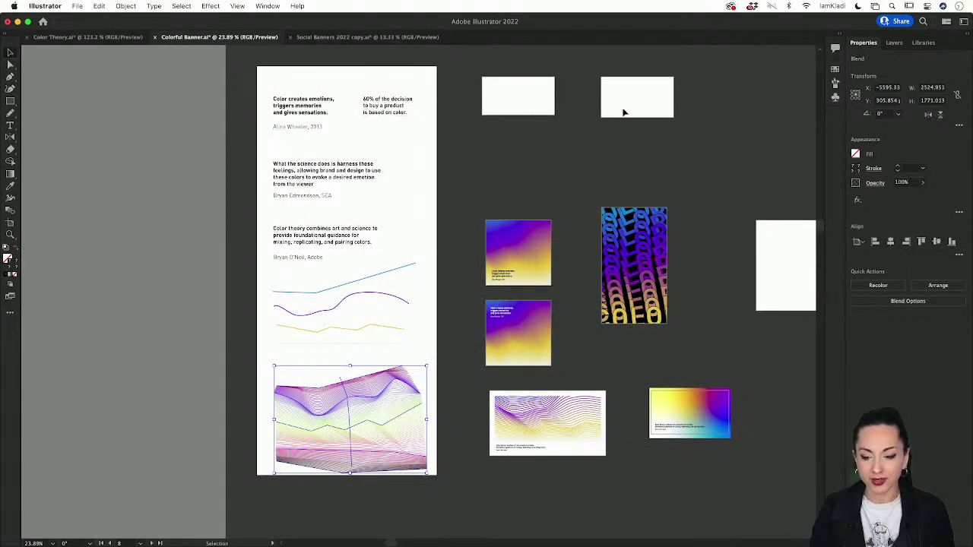
scroll(515, 116, up, 2)
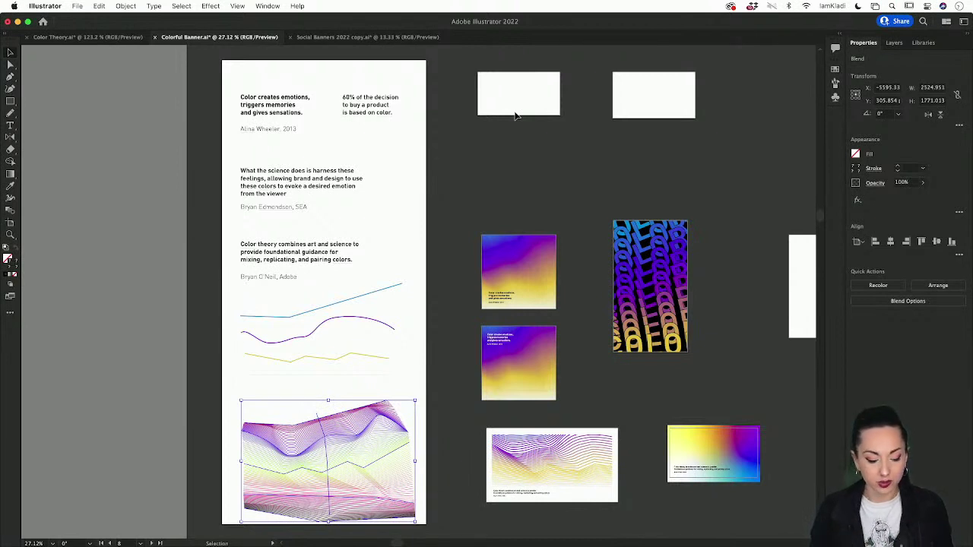
key(shift+o)
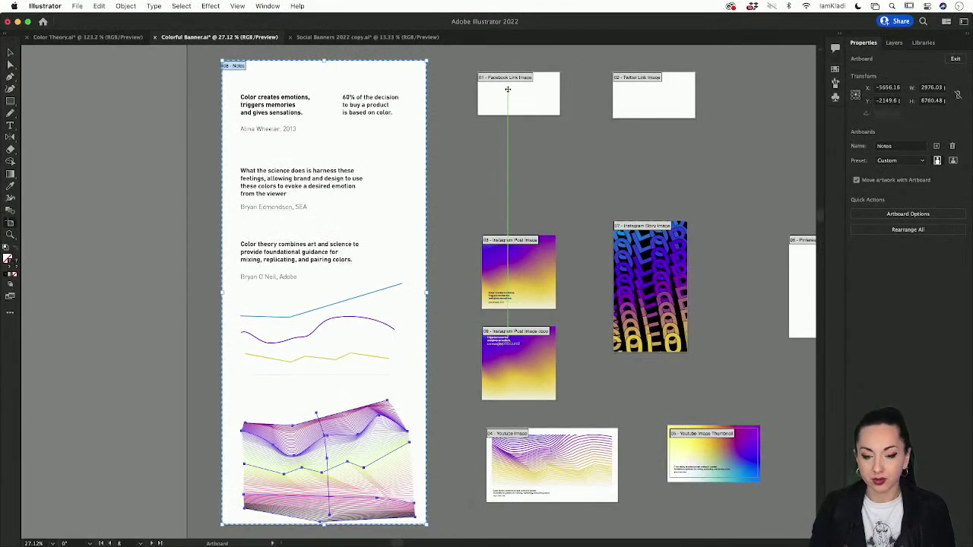
Open Artboard Options for the Facebook Link Image artboard and close it unchanged
click(508, 89)
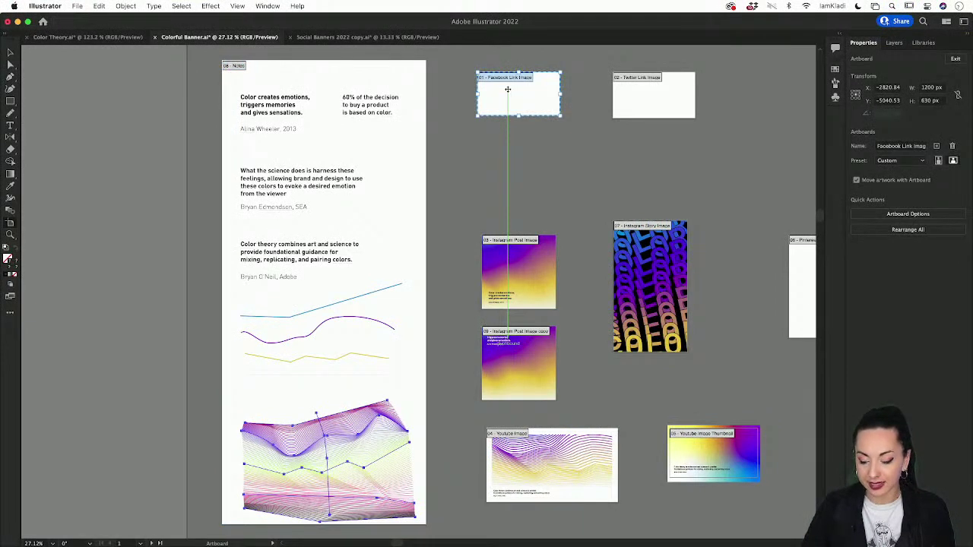
double_click(508, 90)
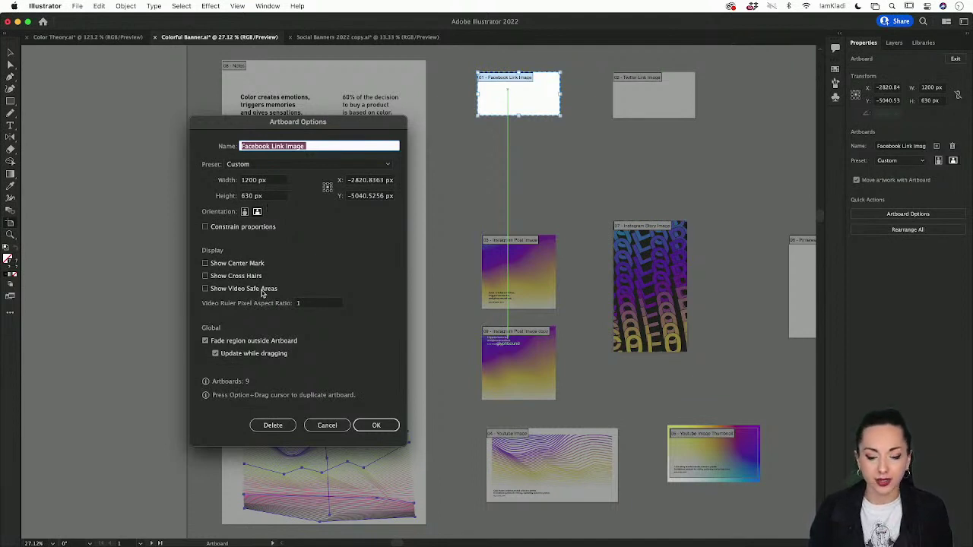
click(385, 427)
Leave artboard editing and select the wavy-line blend
key(Escape)
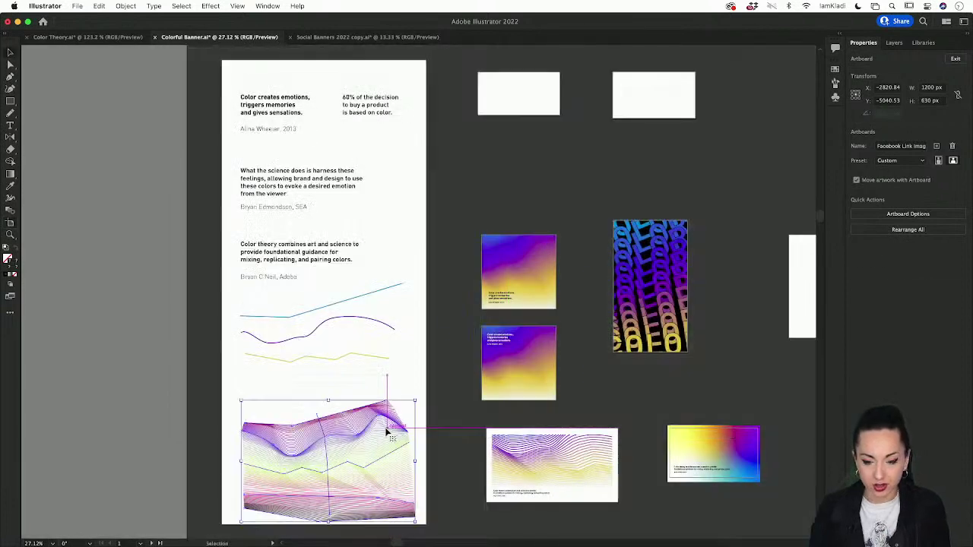
click(512, 163)
click(334, 441)
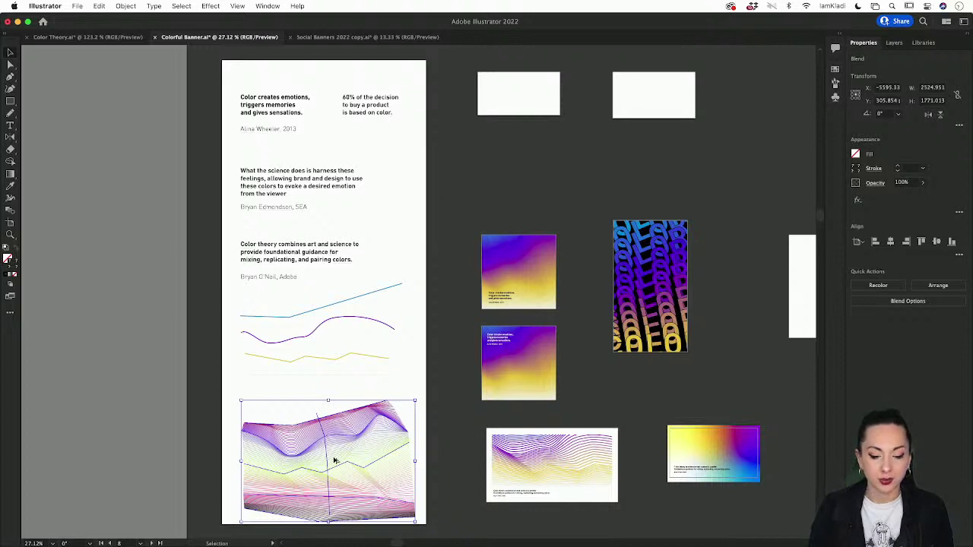
Shrink the wavy-line blend to about 1205.725 × 677.8455 and fit it over the white banner artboard
drag(334, 460, 545, 91)
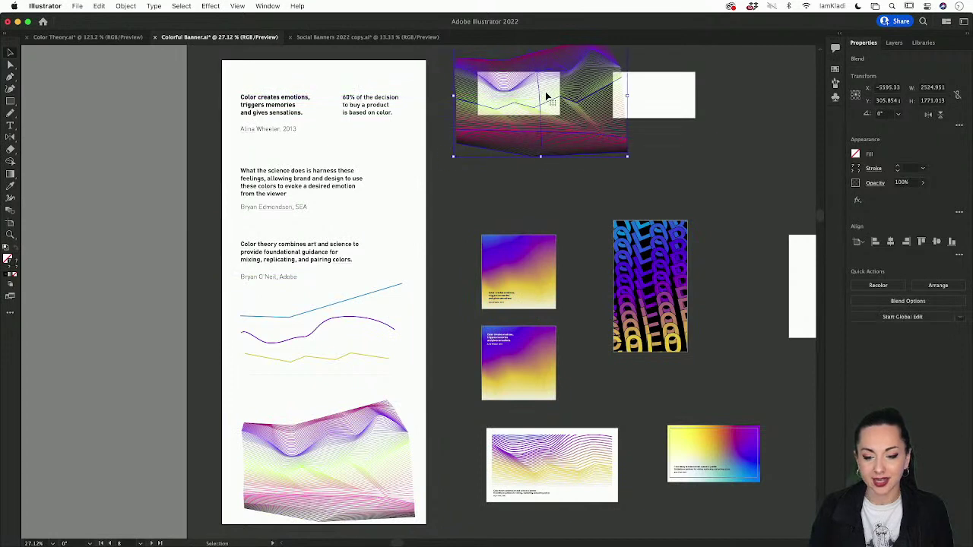
scroll(562, 114, up, 6)
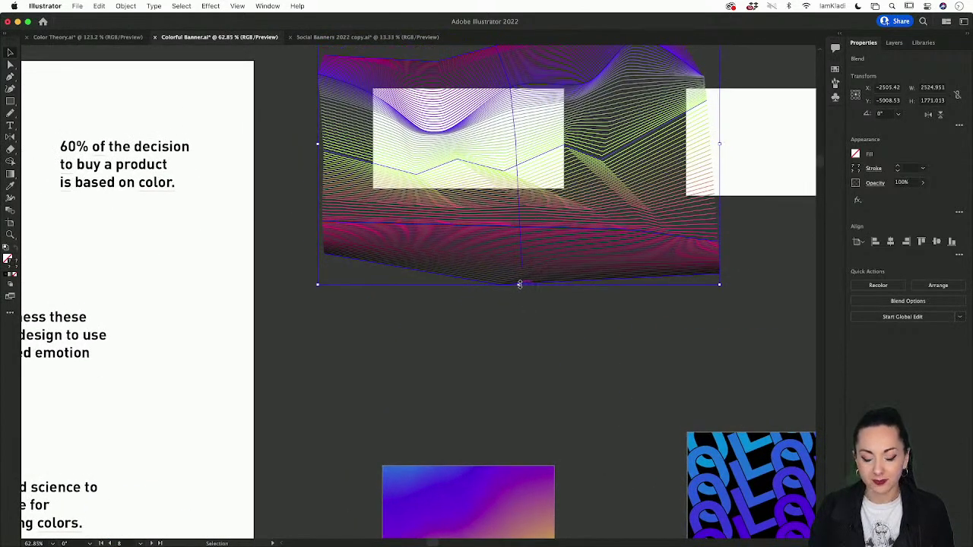
drag(519, 284, 519, 221)
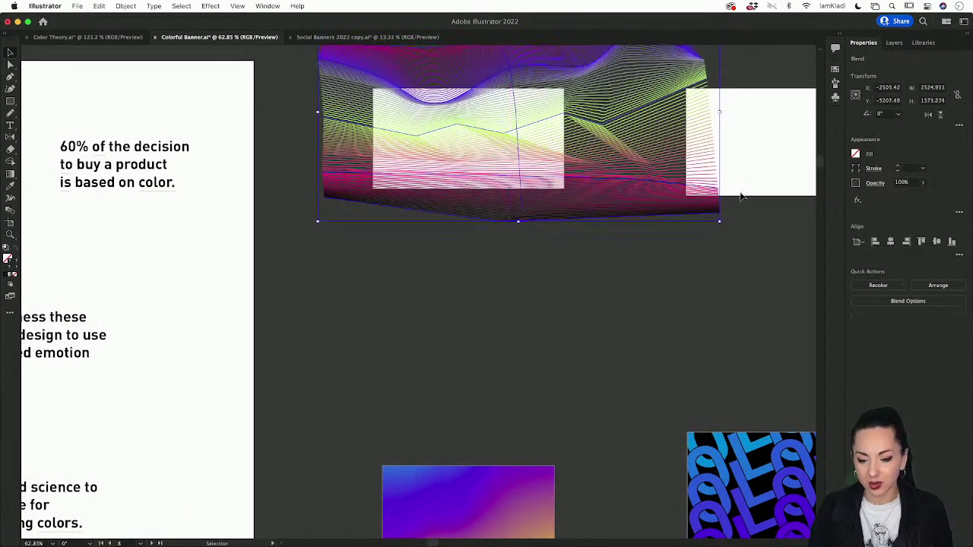
scroll(723, 167, up, 3)
drag(738, 91, 536, 196)
drag(495, 247, 536, 206)
scroll(535, 205, up, 5)
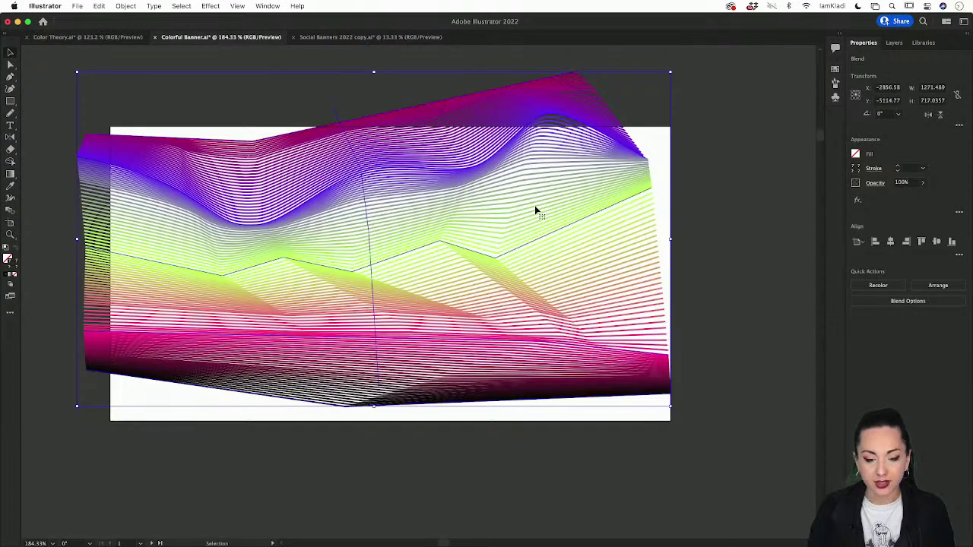
scroll(534, 205, down, 3)
drag(637, 102, 616, 119)
drag(523, 196, 545, 202)
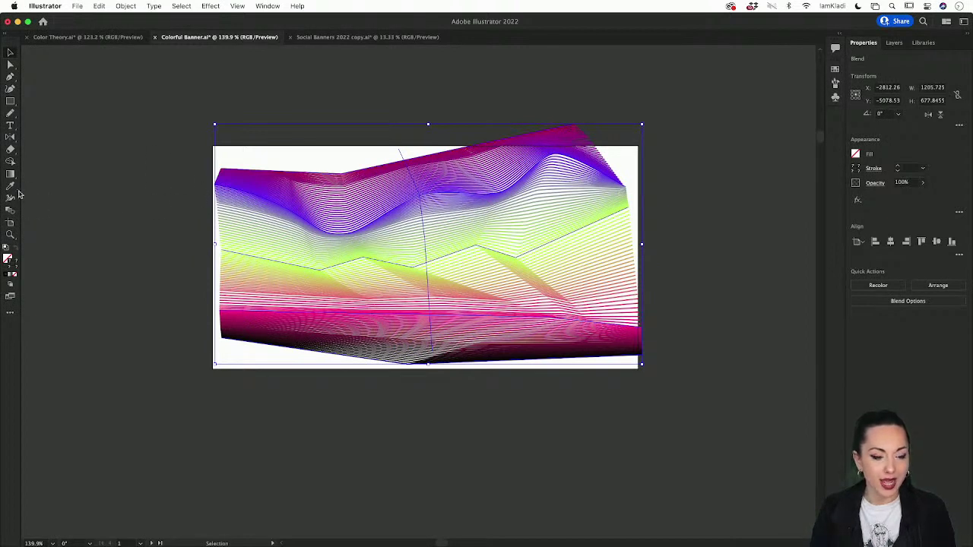
Lower the blend's Specified Steps from 30 to 19
double_click(10, 220)
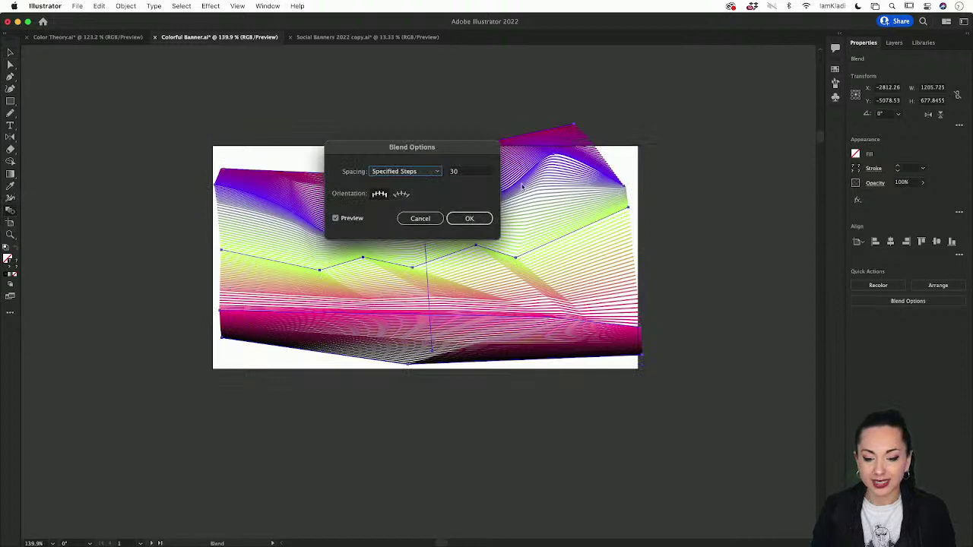
click(472, 171)
double_click(472, 172)
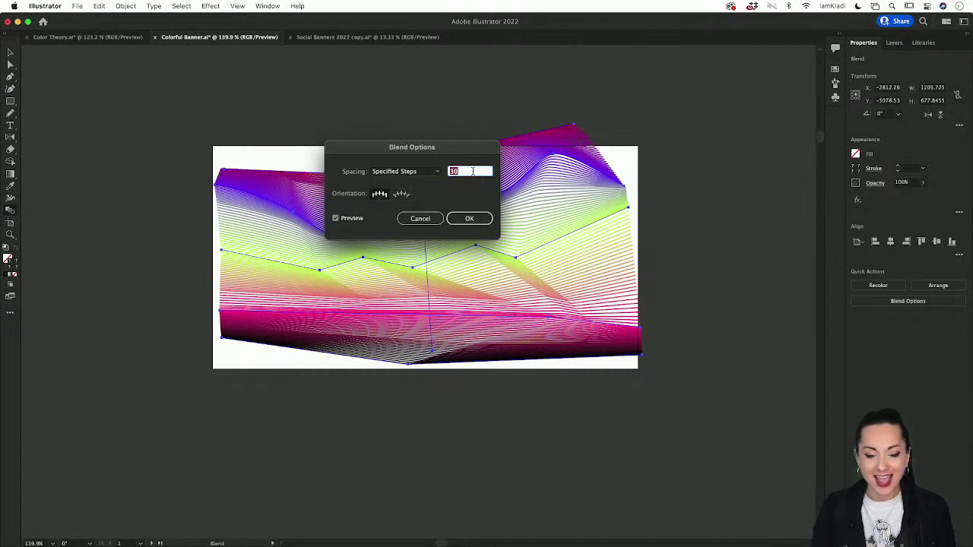
key(Down)
key(Down)
key(Down)
key(Down)
key(Down)
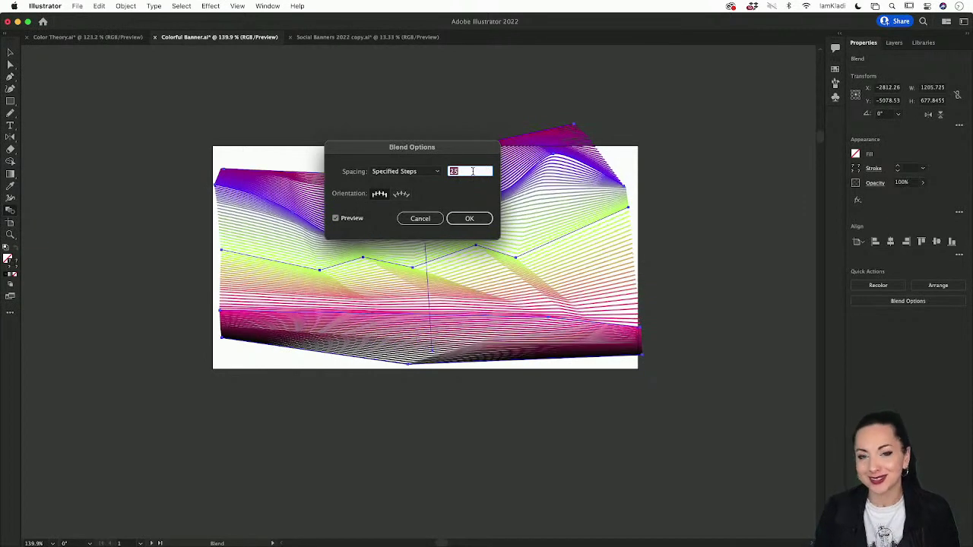
key(Down)
key(Down)
key(Down)
key(Down)
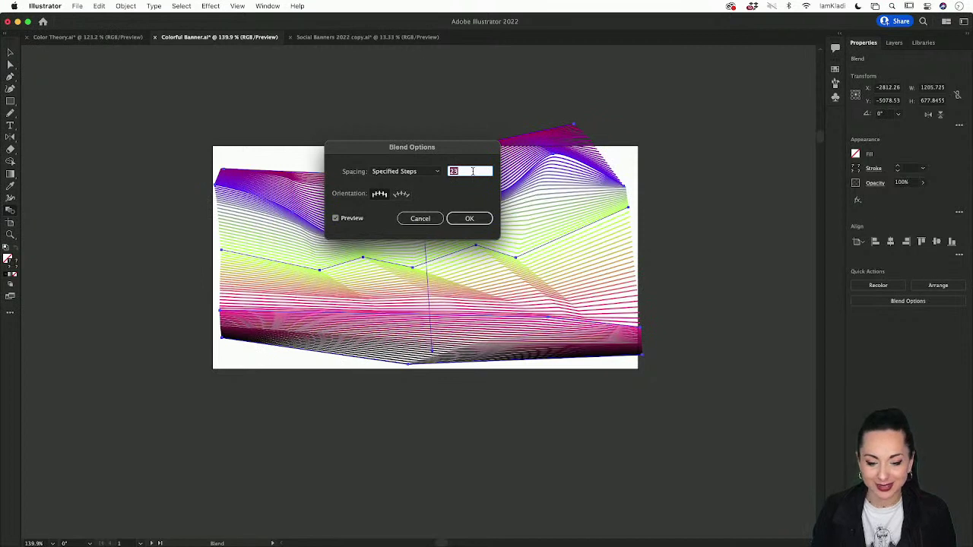
key(Down)
key(Down)
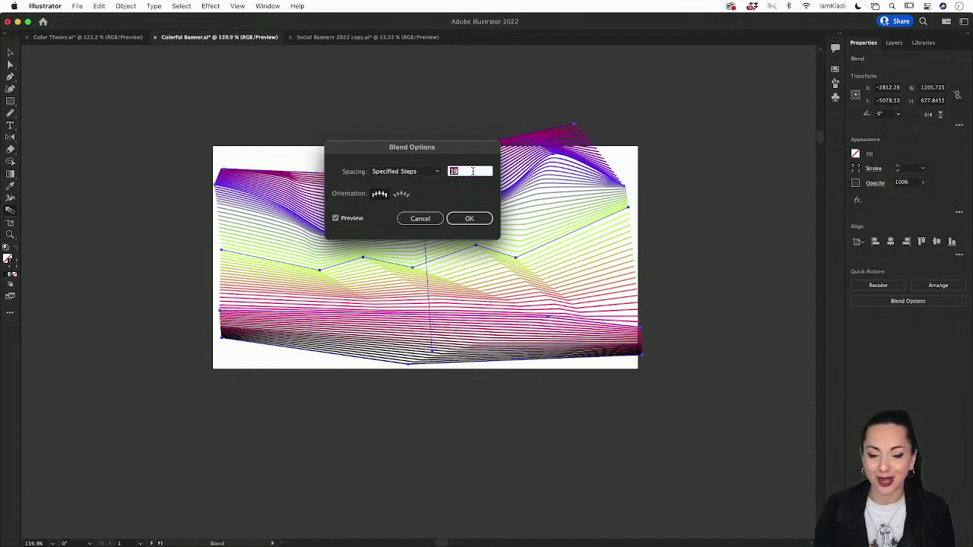
click(461, 220)
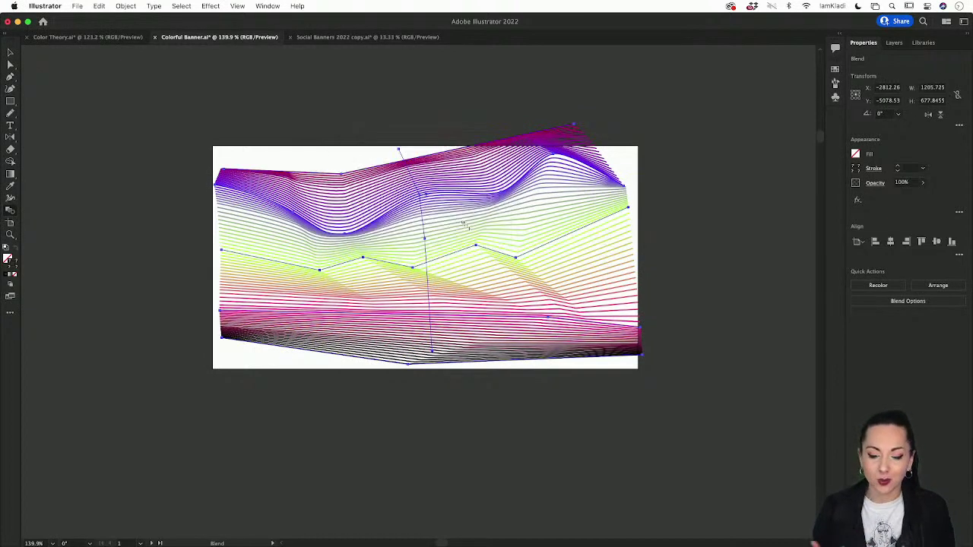
Deselect and reselect the 19-step blend, then scroll around to review the banner
key(v)
click(445, 387)
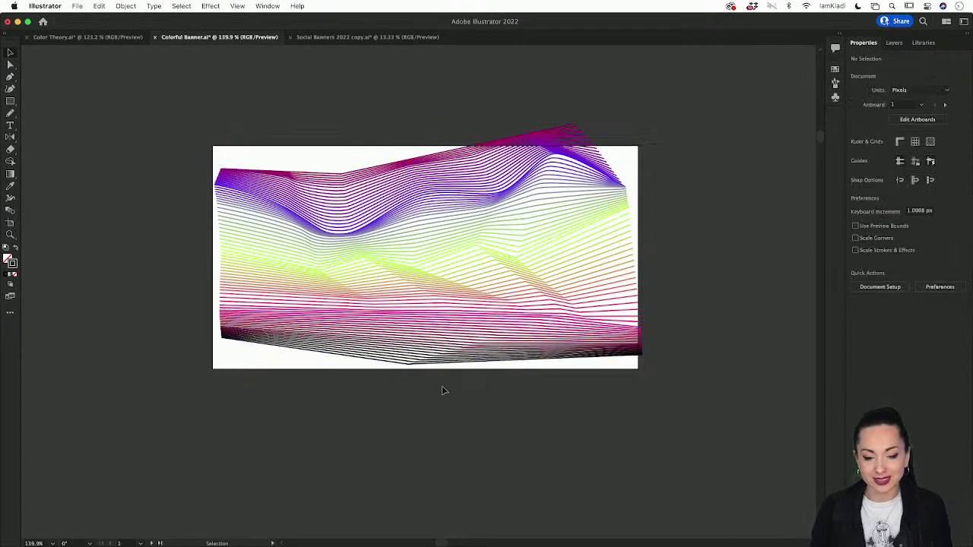
click(387, 293)
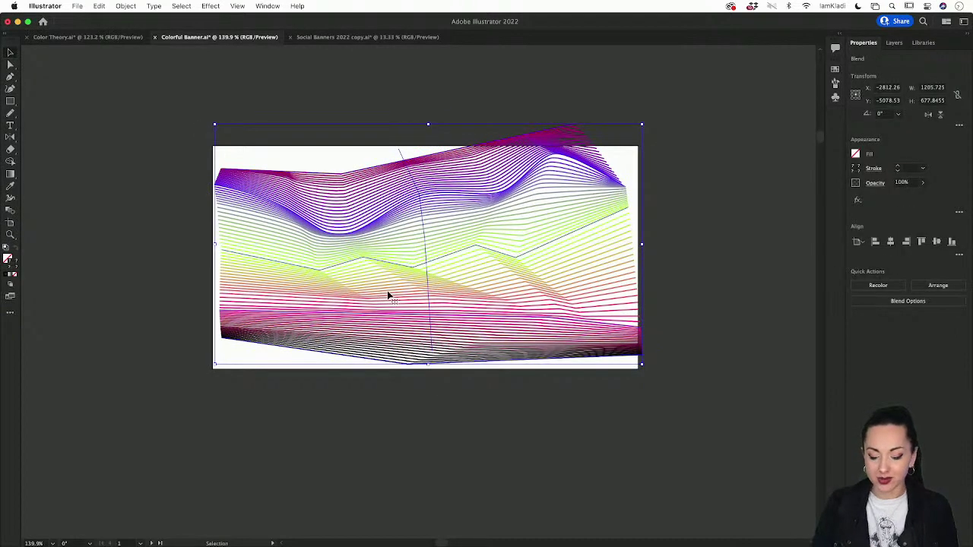
key(m)
scroll(387, 291, down, 5)
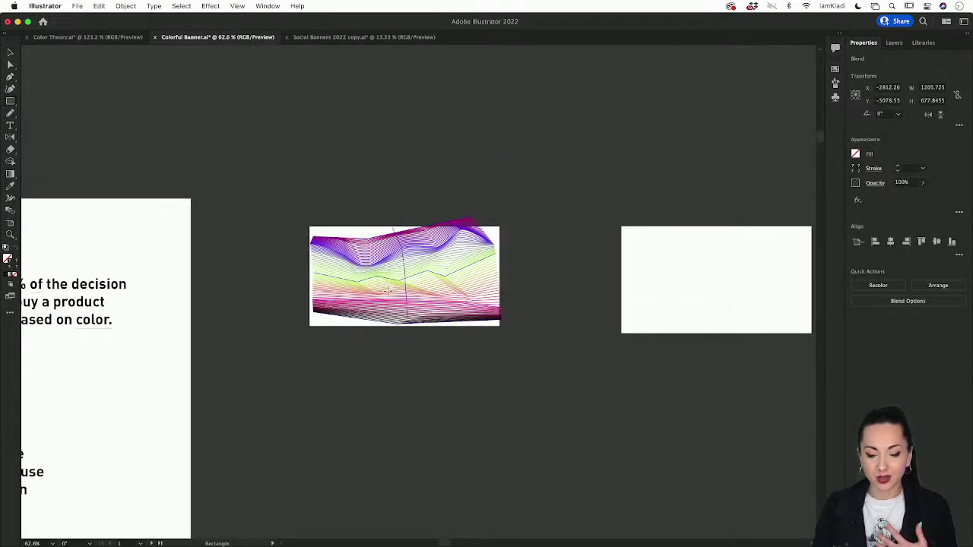
scroll(388, 291, up, 4)
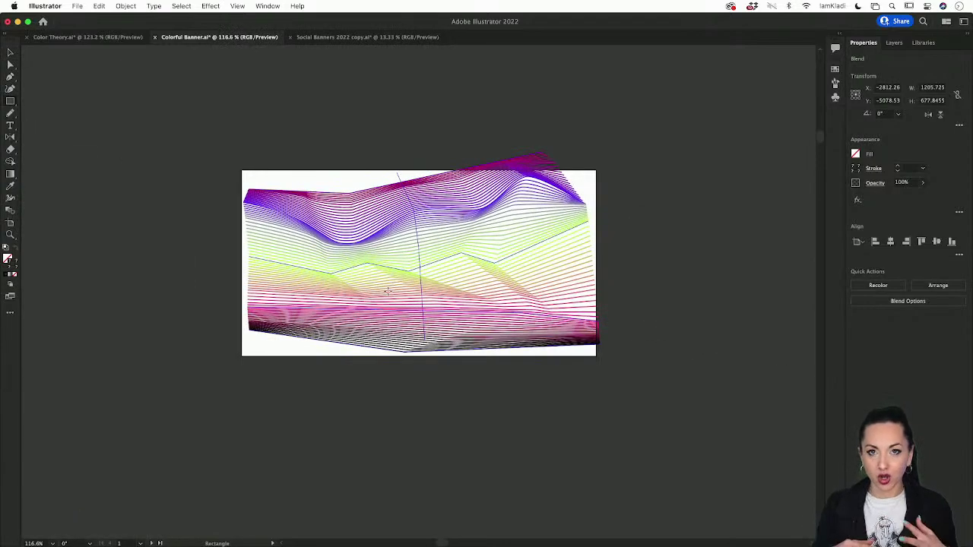
scroll(387, 291, down, 10)
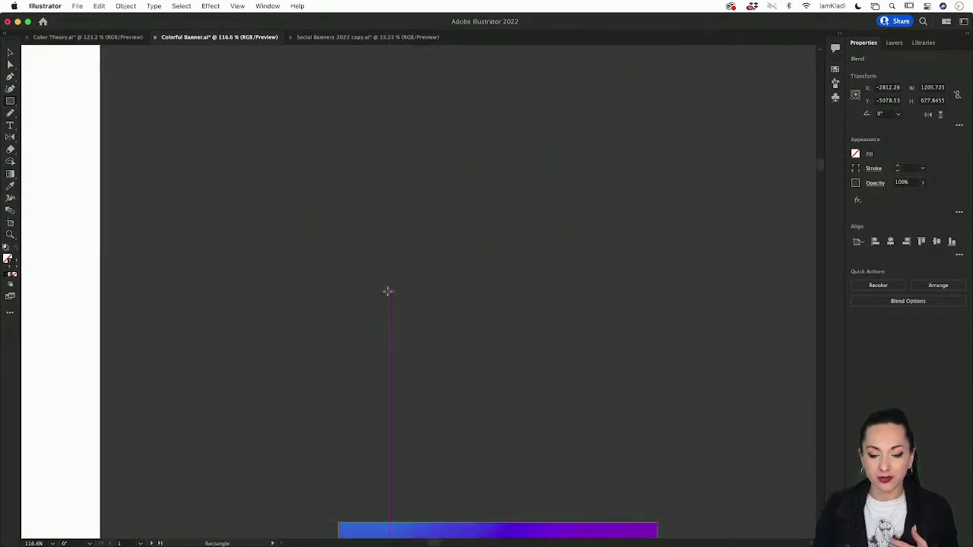
scroll(388, 291, down, 3)
scroll(388, 291, down, 10)
scroll(388, 291, down, 1)
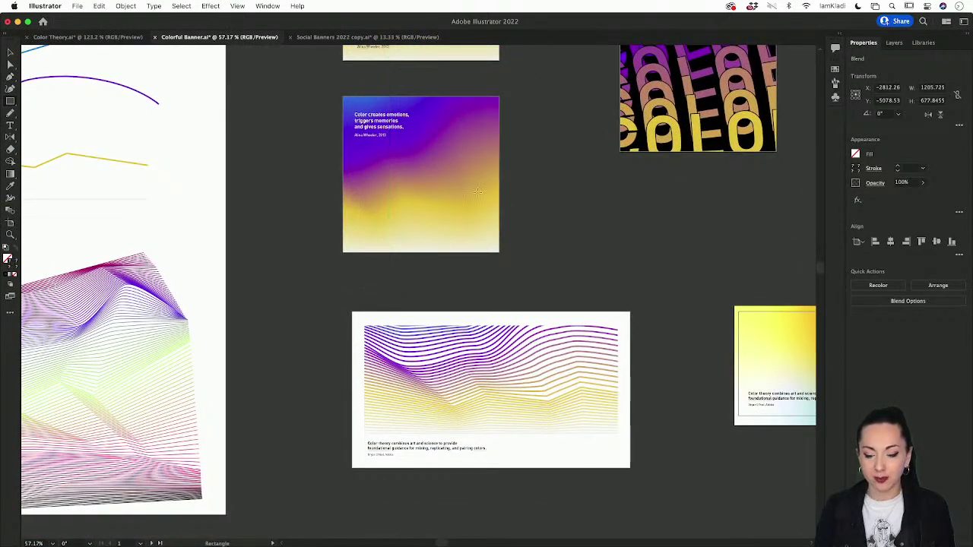
scroll(477, 192, up, 3)
scroll(477, 192, up, 12)
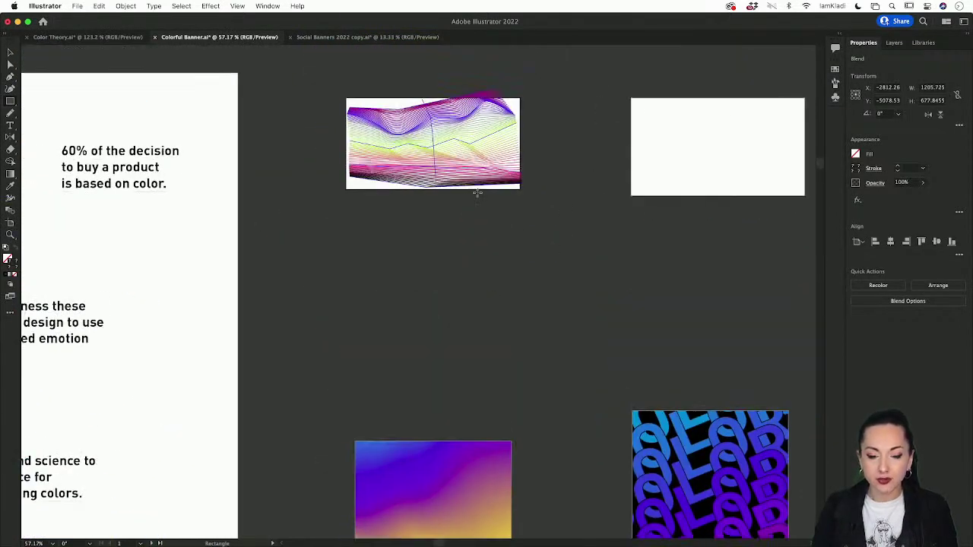
scroll(477, 192, up, 5)
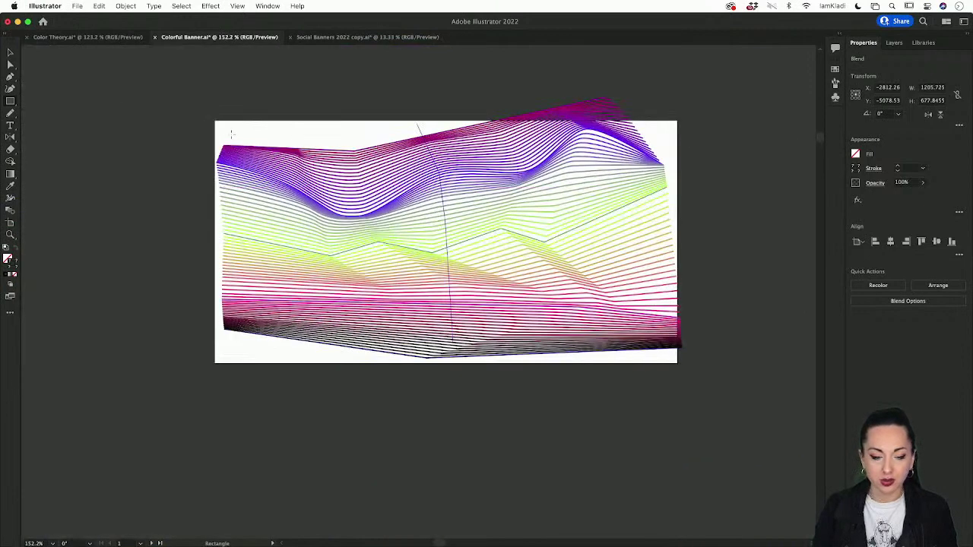
Draw a rectangle over the banner and inset its corners to about 1016.516 × 472.7334 px
drag(216, 132, 662, 351)
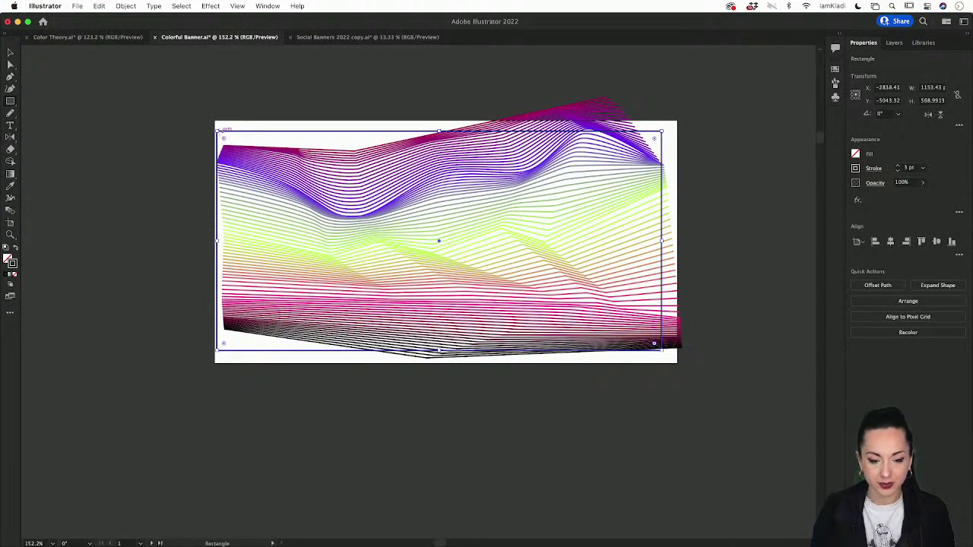
drag(219, 131, 235, 141)
drag(661, 139, 638, 150)
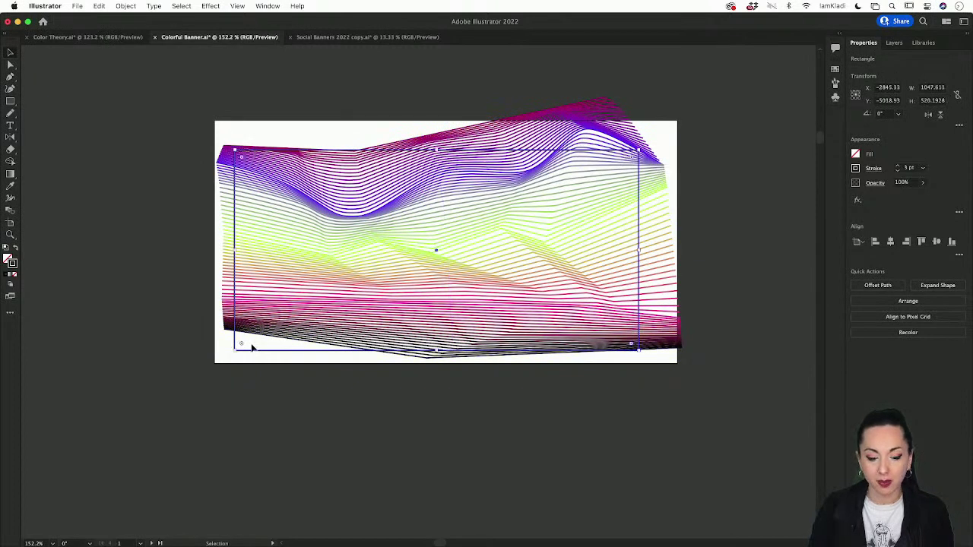
drag(236, 349, 246, 332)
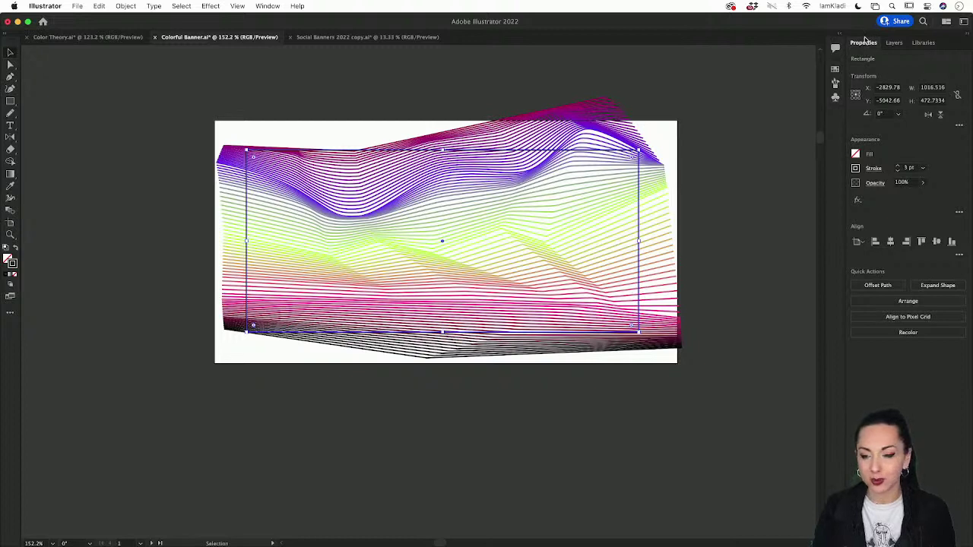
Centre the rectangle horizontally and vertically on the artboard via Align, then add the blend to the selection
click(264, 7)
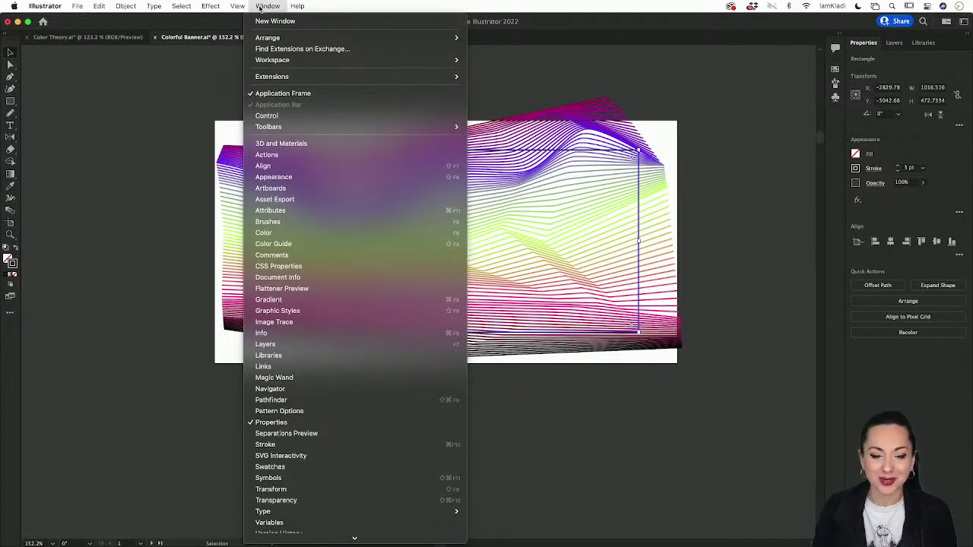
click(264, 165)
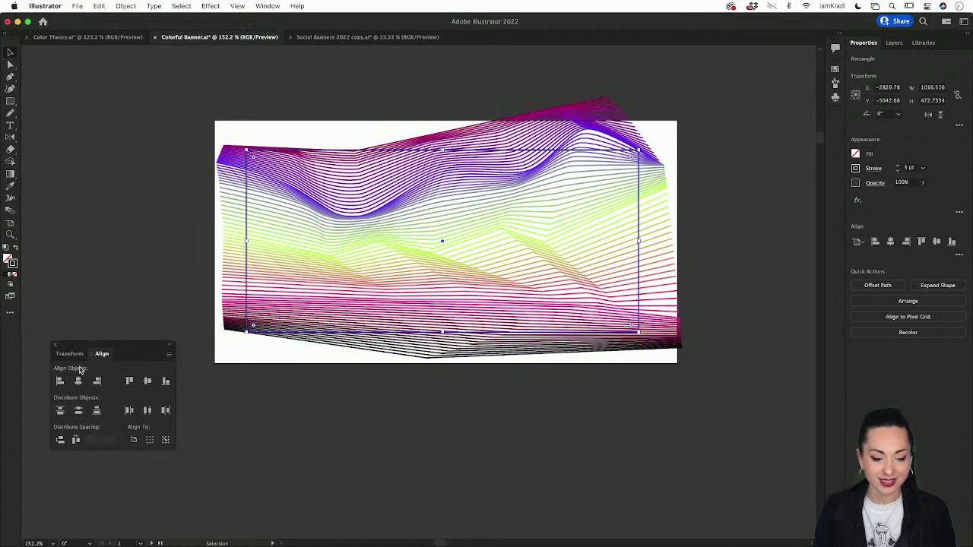
click(134, 442)
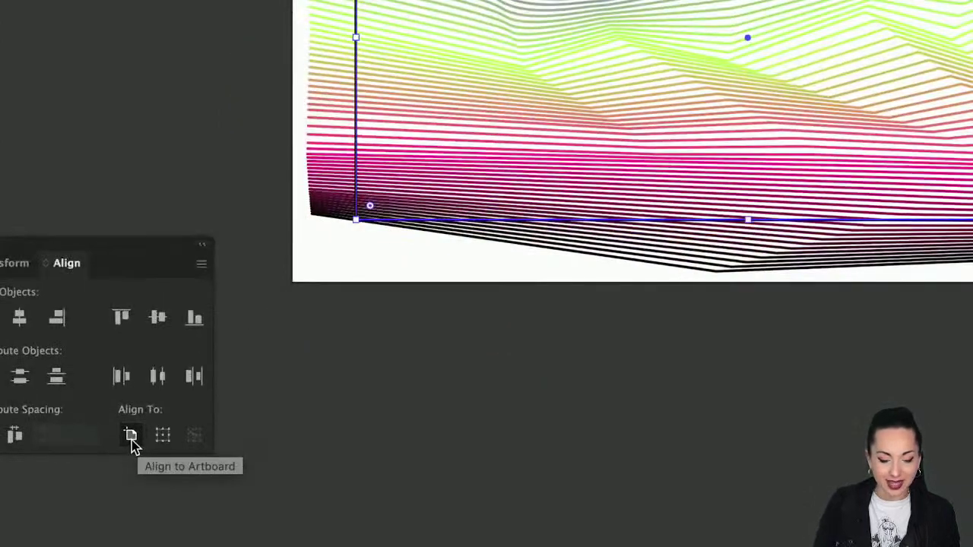
key(v)
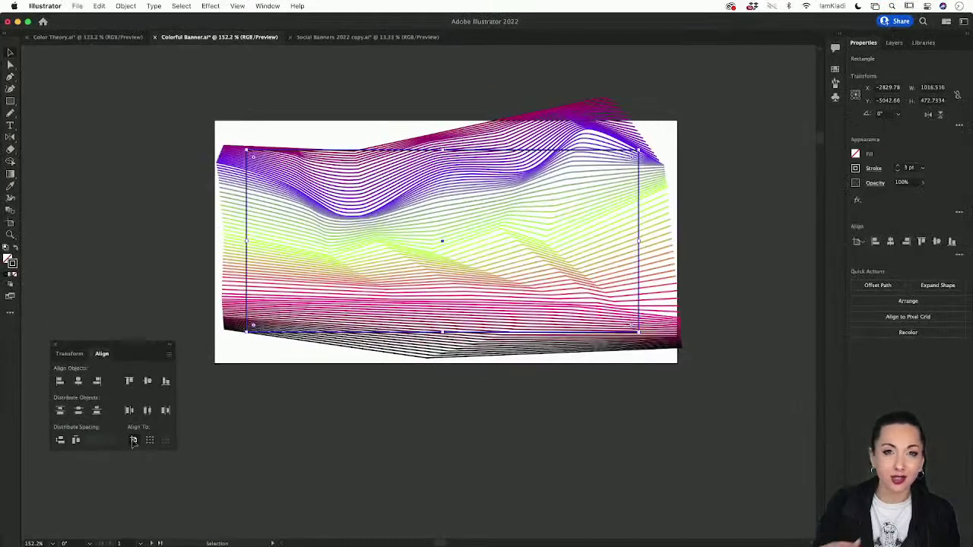
click(78, 382)
click(148, 381)
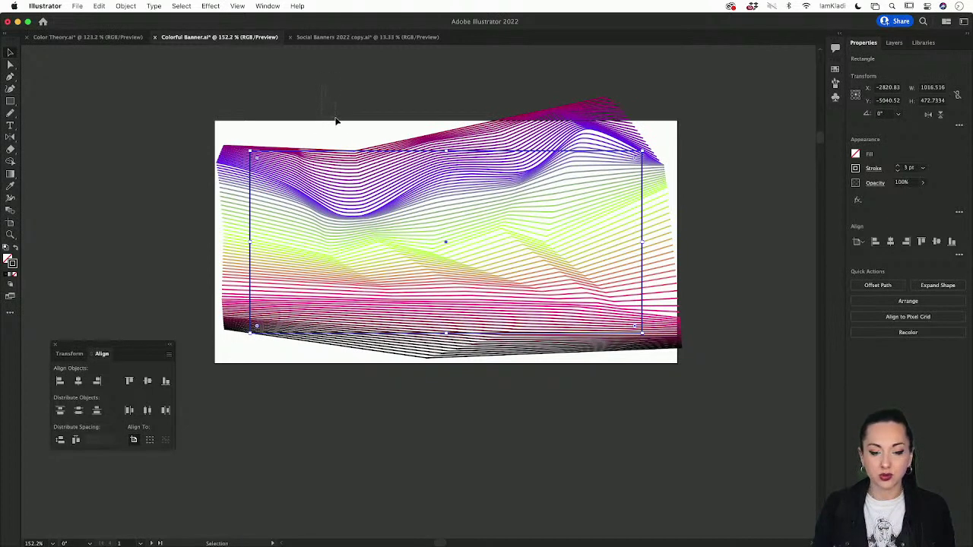
shift+click(410, 202)
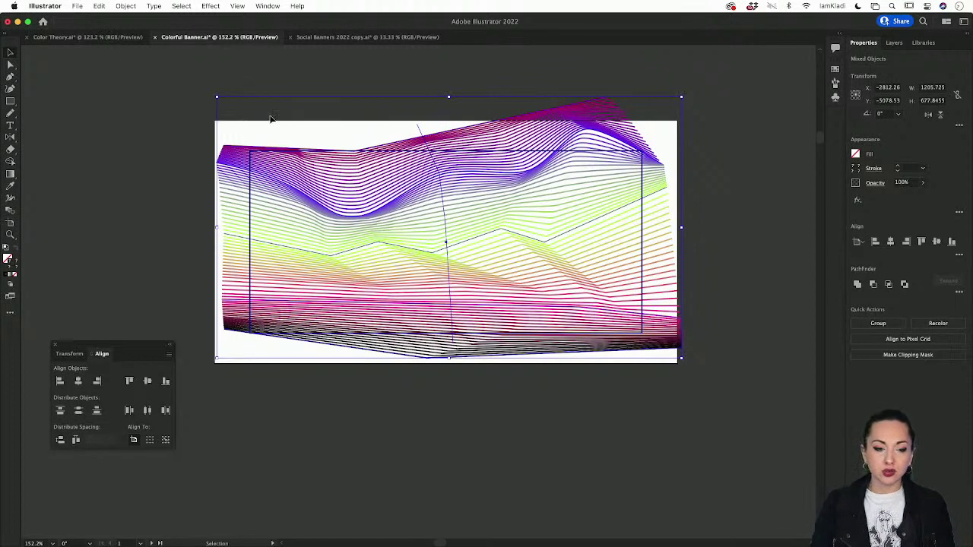
Make a clipping mask from the rectangle and blend, then deselect to view the clipped banner
click(126, 6)
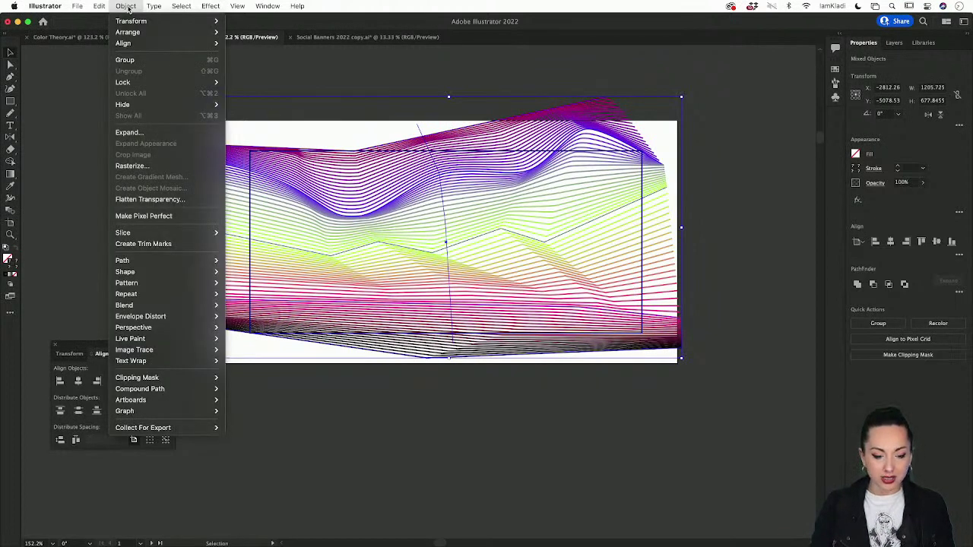
mouse_move(157, 383)
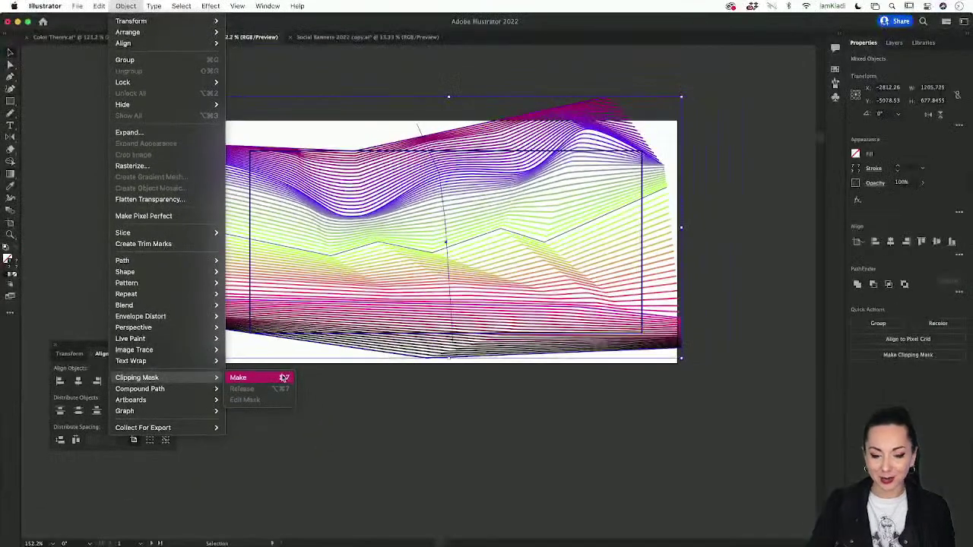
click(361, 410)
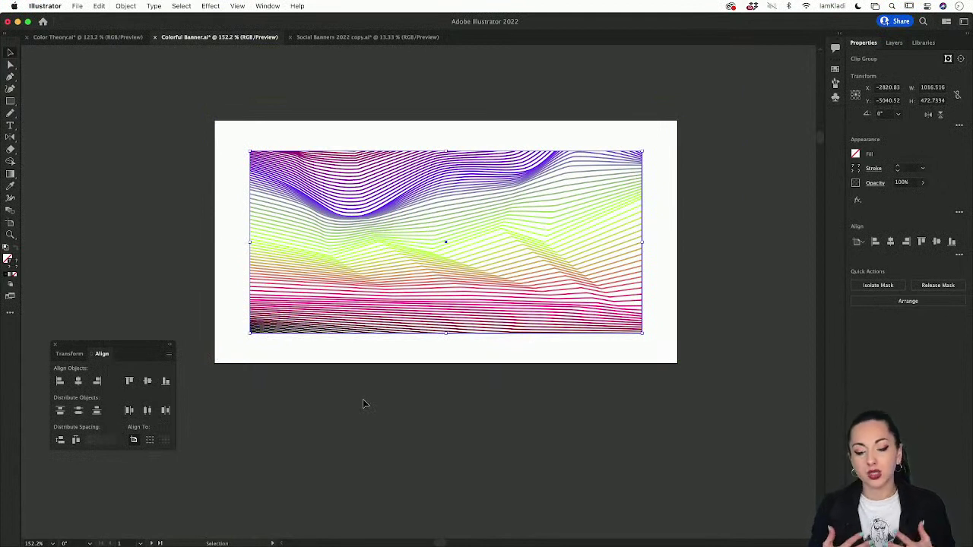
click(396, 384)
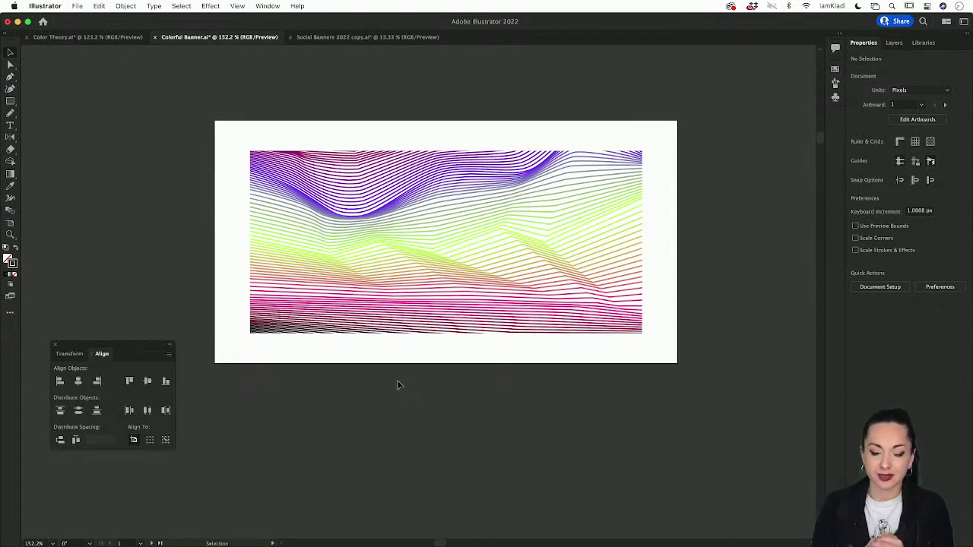
Duplicate the clipped banner onto the right artboard and centre it horizontally and vertically
scroll(408, 350, down, 4)
click(430, 287)
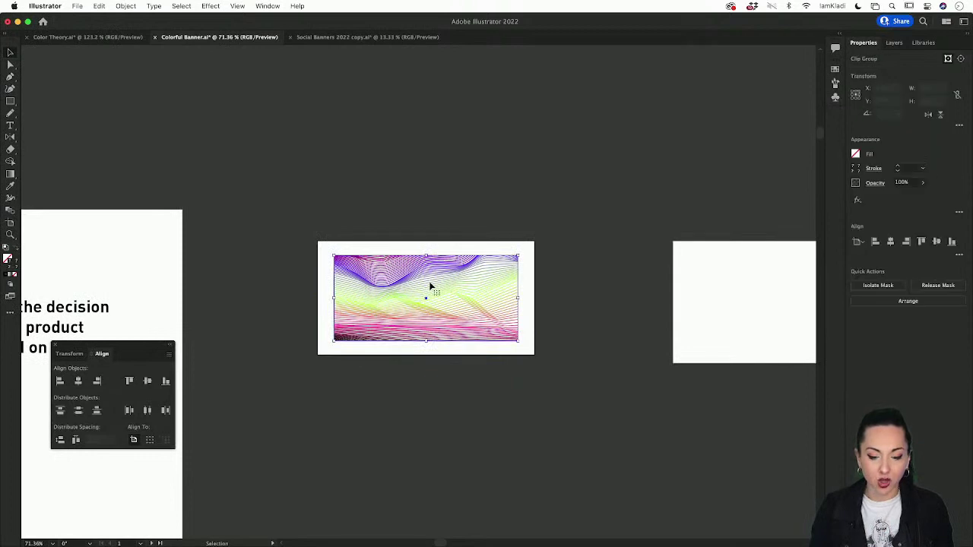
drag(428, 285, 534, 286)
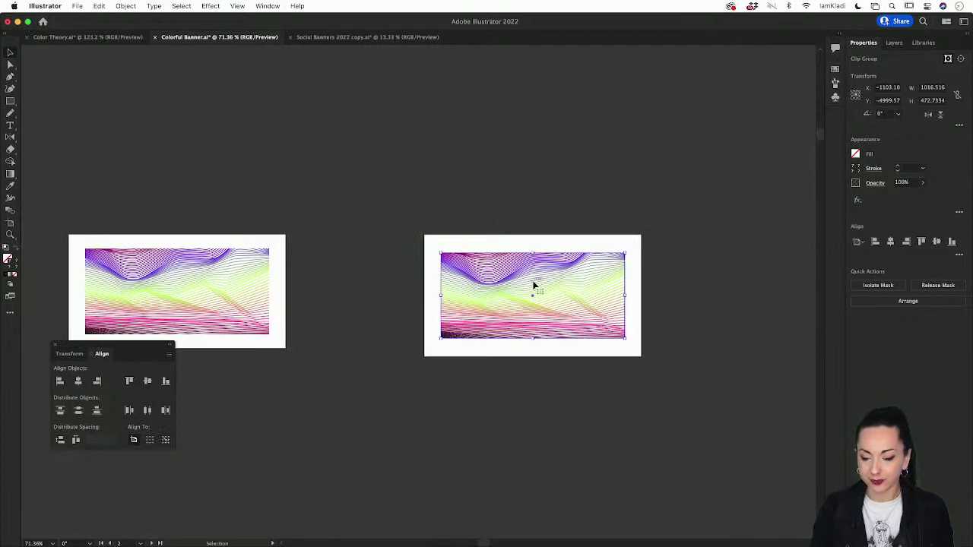
click(890, 242)
click(937, 241)
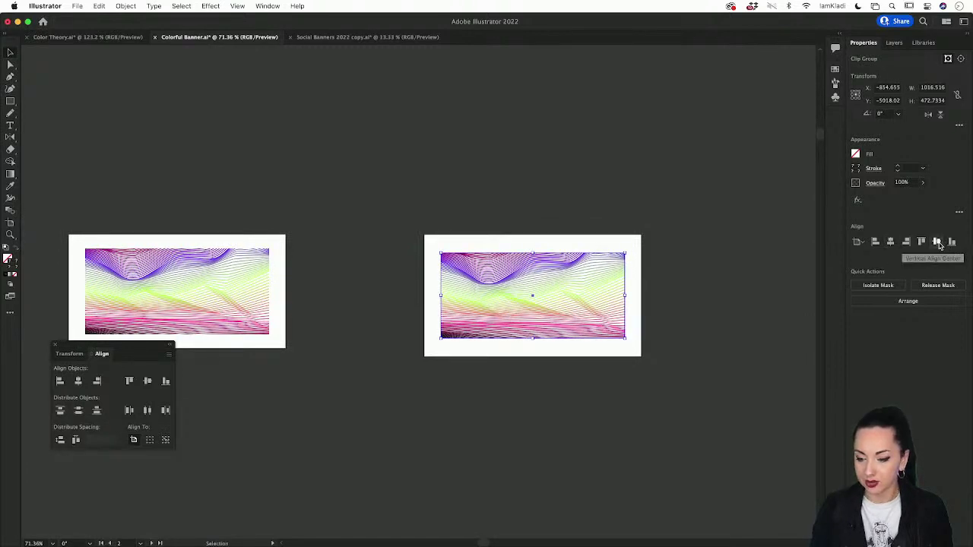
click(629, 358)
click(569, 310)
Change the duplicate blend's spacing to Smooth Color for a continuous purple-lime-magenta gradient
double_click(561, 305)
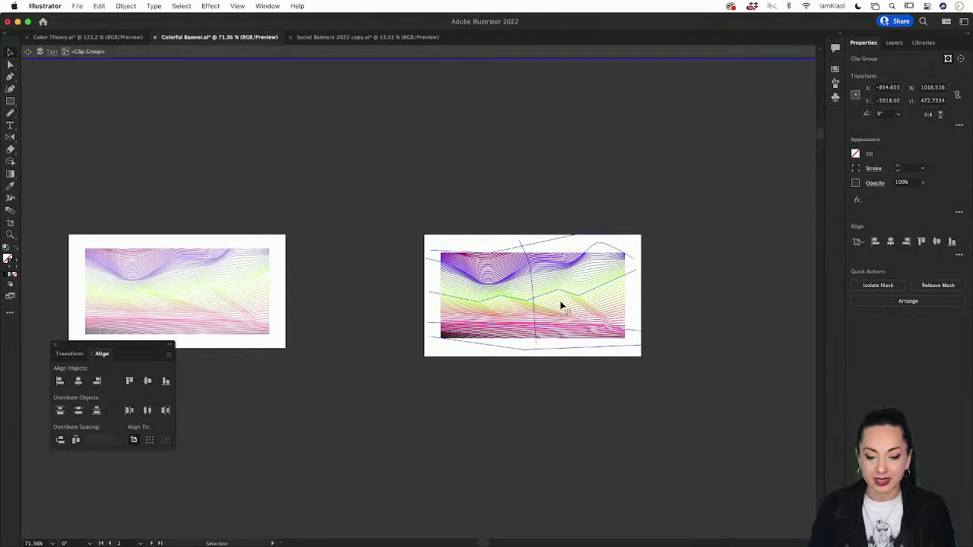
click(560, 304)
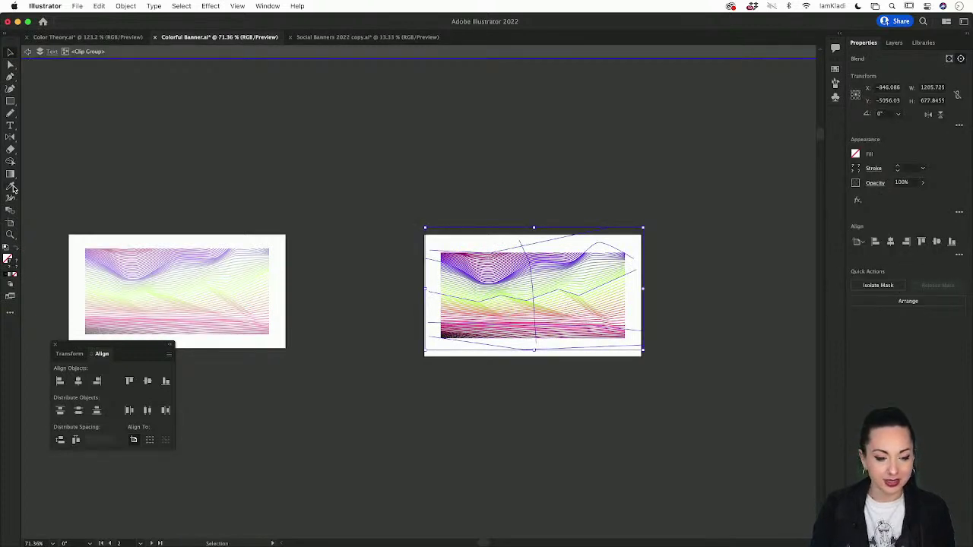
double_click(7, 211)
click(420, 170)
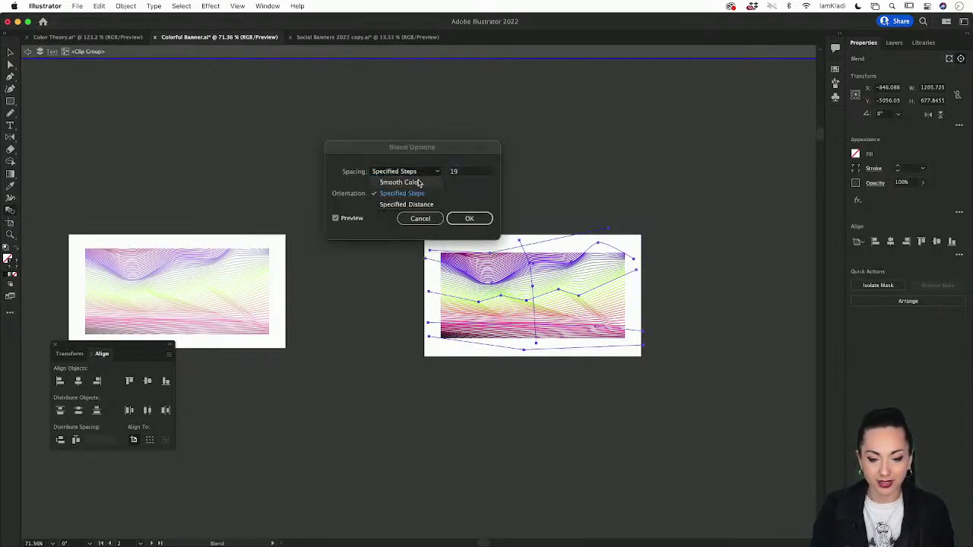
click(418, 183)
click(467, 220)
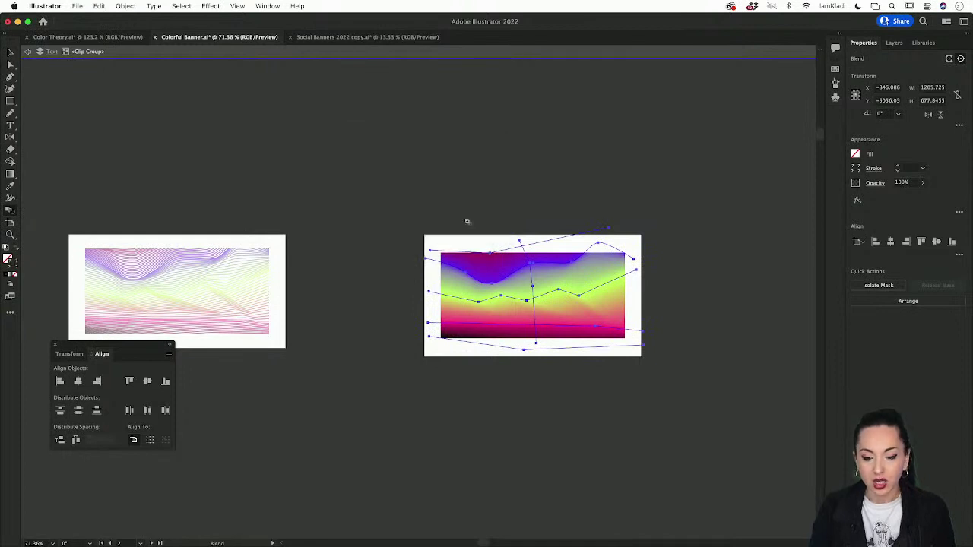
key(v)
click(540, 193)
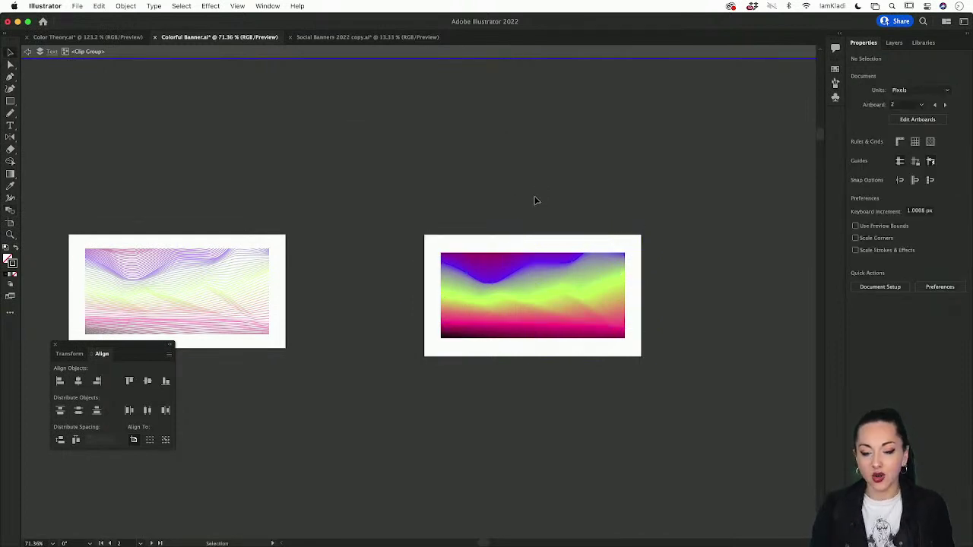
scroll(184, 384, left, 5)
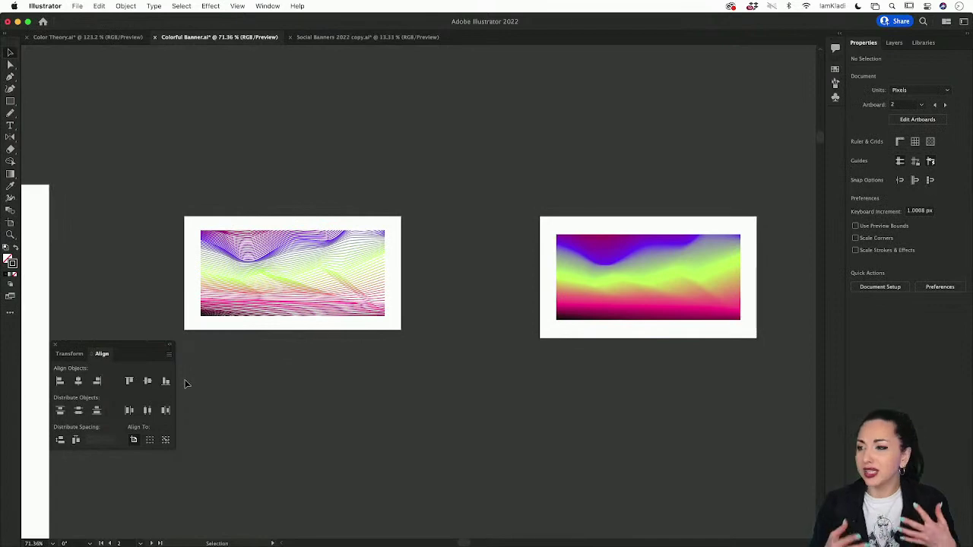
scroll(279, 388, up, 5)
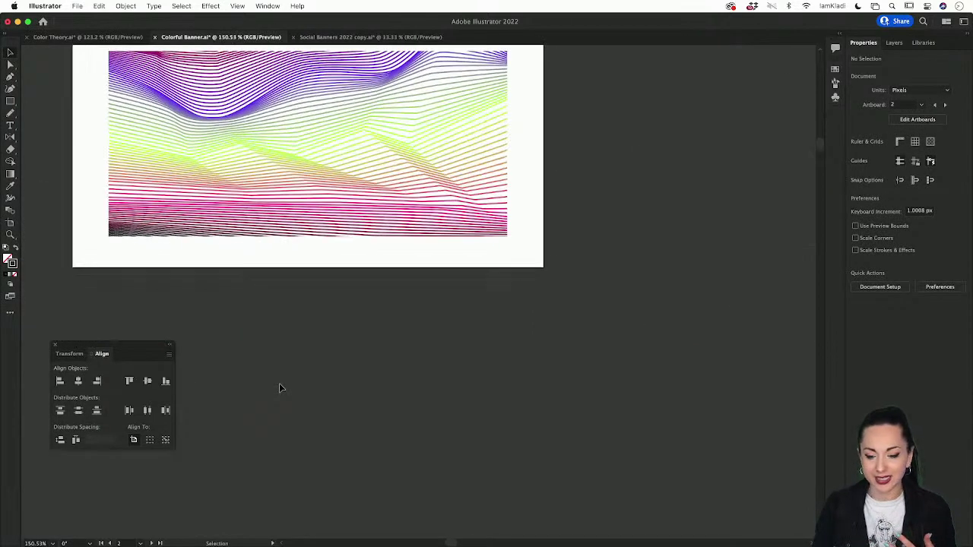
scroll(279, 388, right, 6)
scroll(278, 387, up, 2)
scroll(279, 387, right, 4)
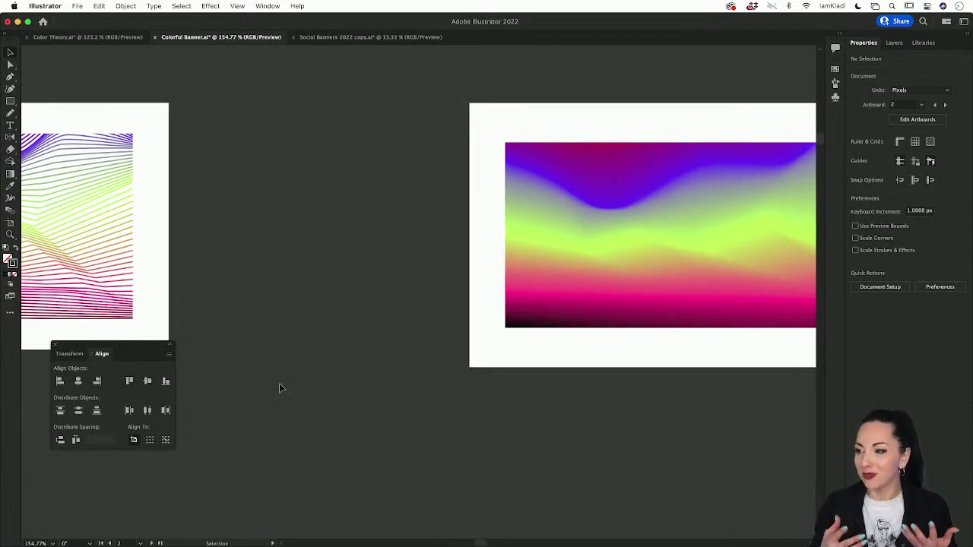
scroll(382, 387, down, 3)
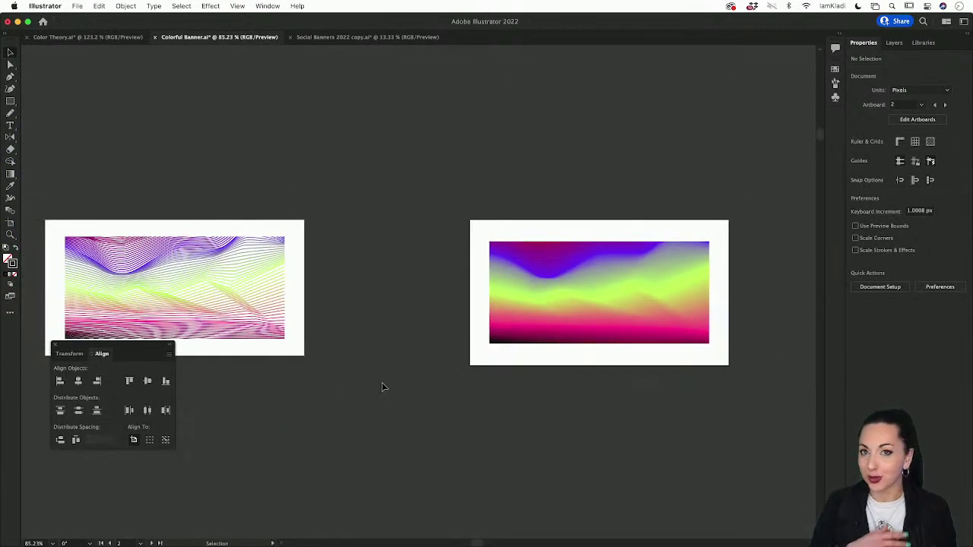
scroll(617, 316, down, 1)
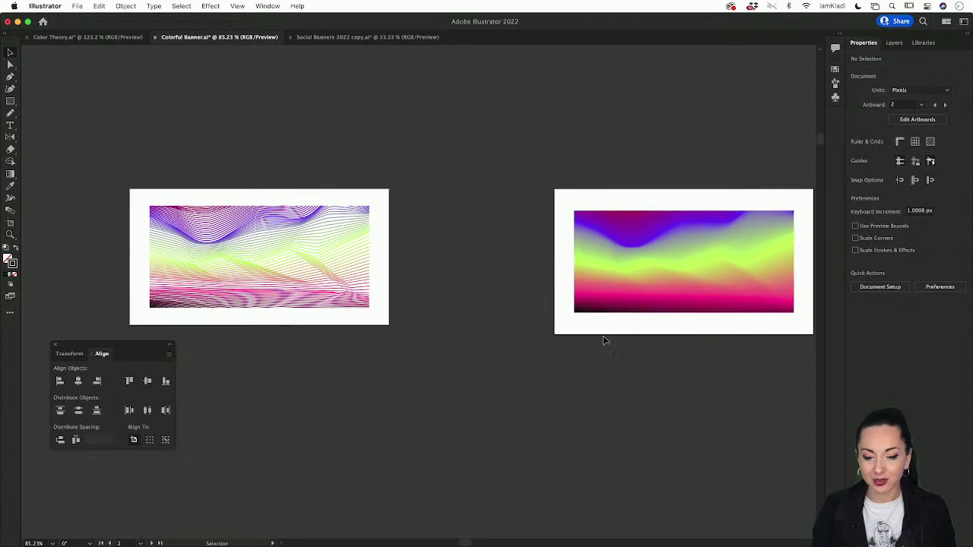
scroll(604, 339, left, 2)
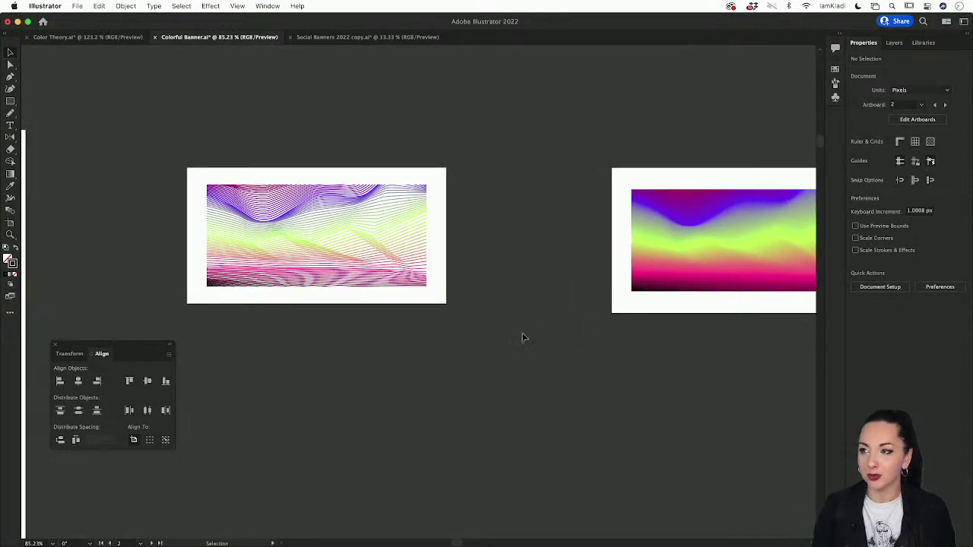
scroll(522, 337, left, 2)
scroll(522, 336, up, 1)
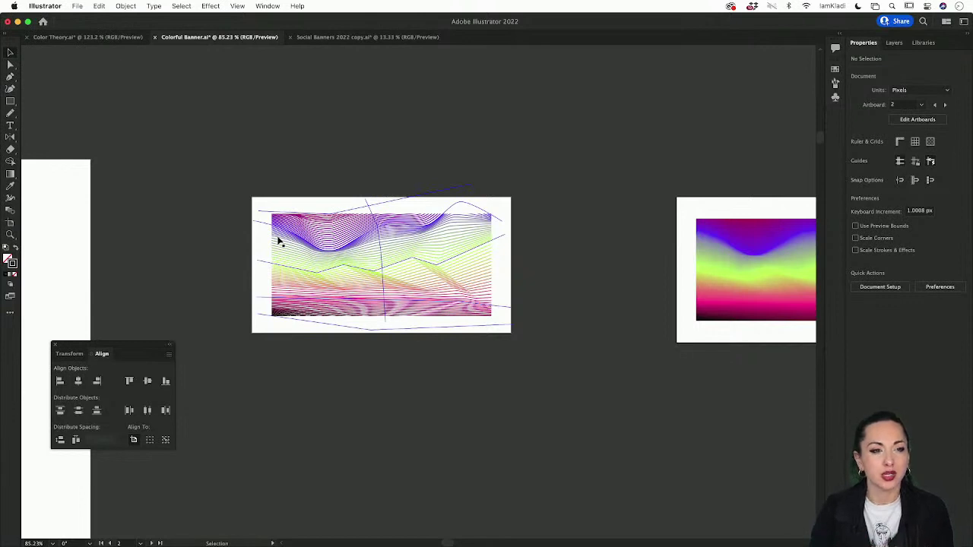
click(316, 250)
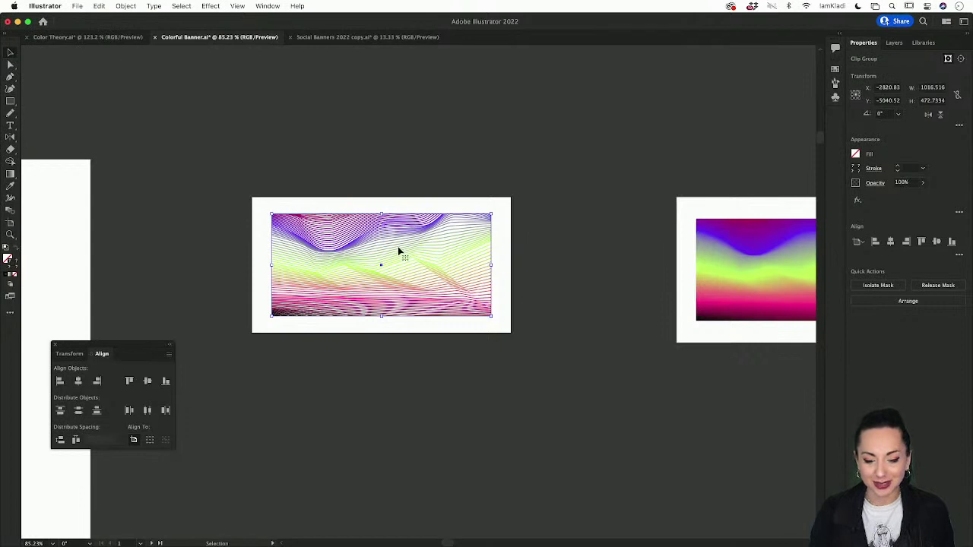
click(476, 184)
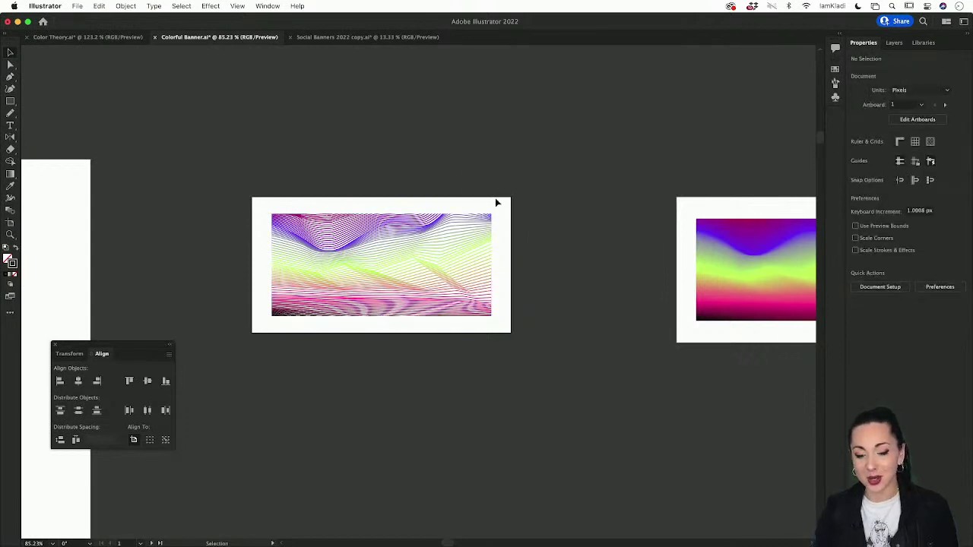
Expand the Text layer and drag the two clip groups into the Drawings layer
click(894, 42)
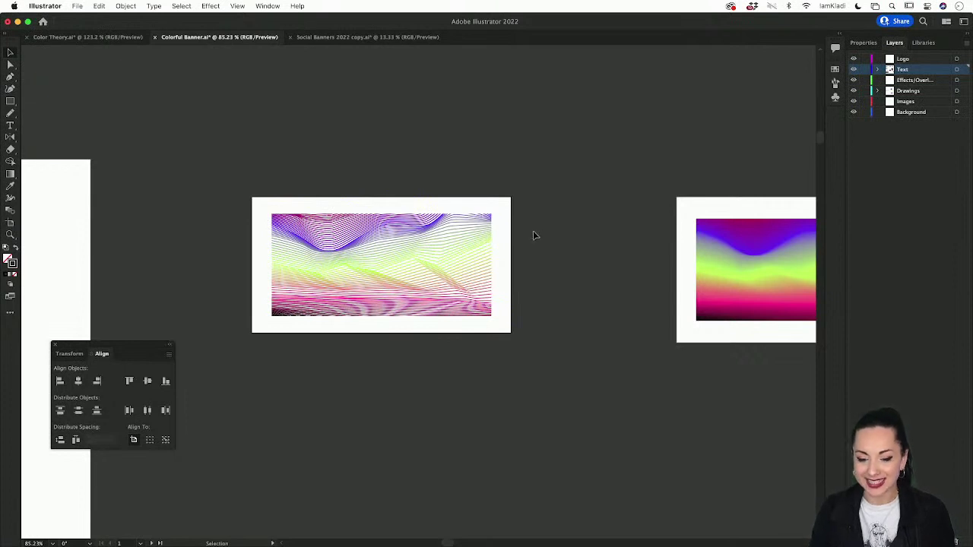
click(728, 260)
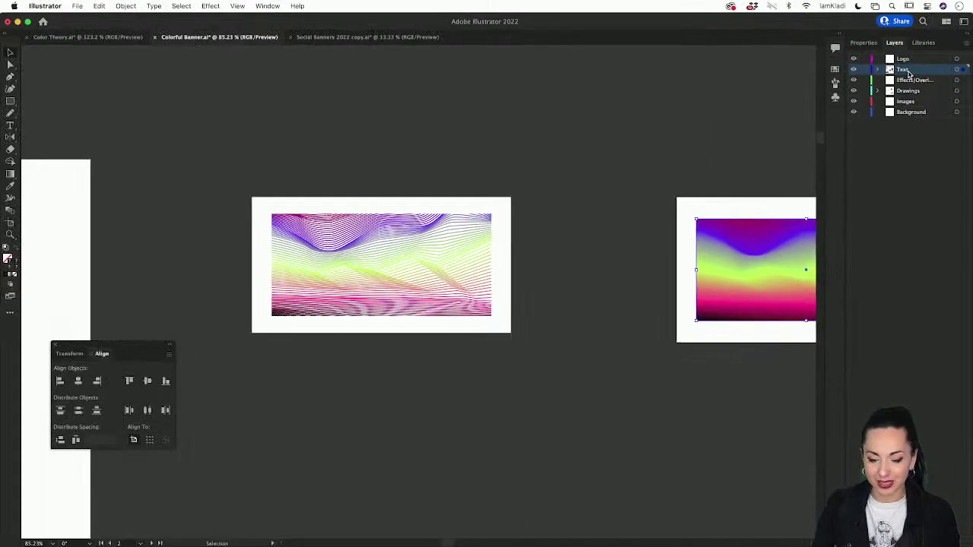
click(878, 69)
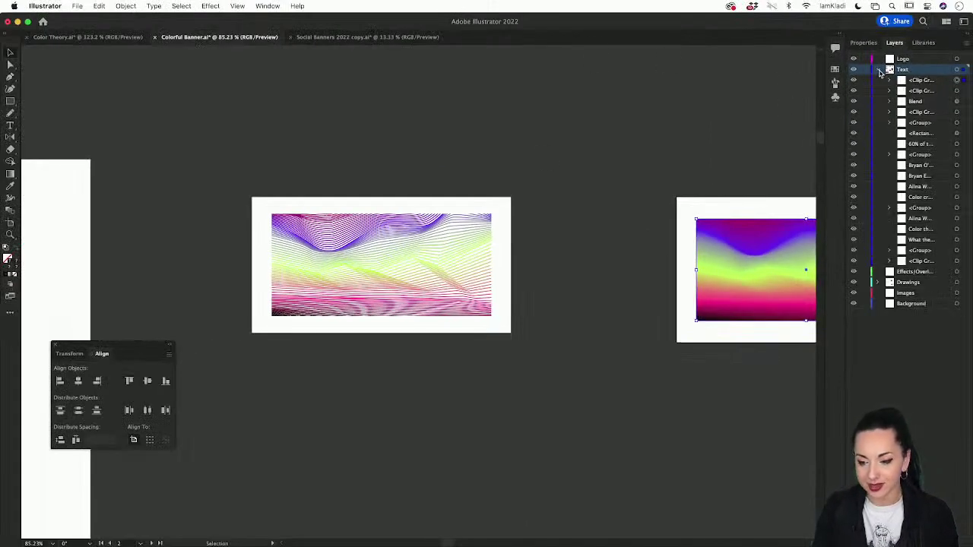
click(473, 246)
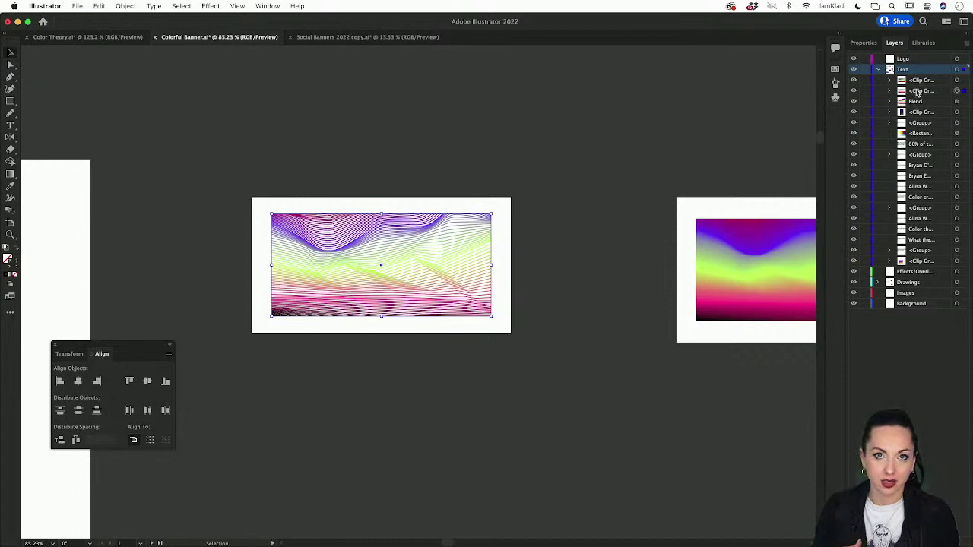
drag(916, 92, 908, 282)
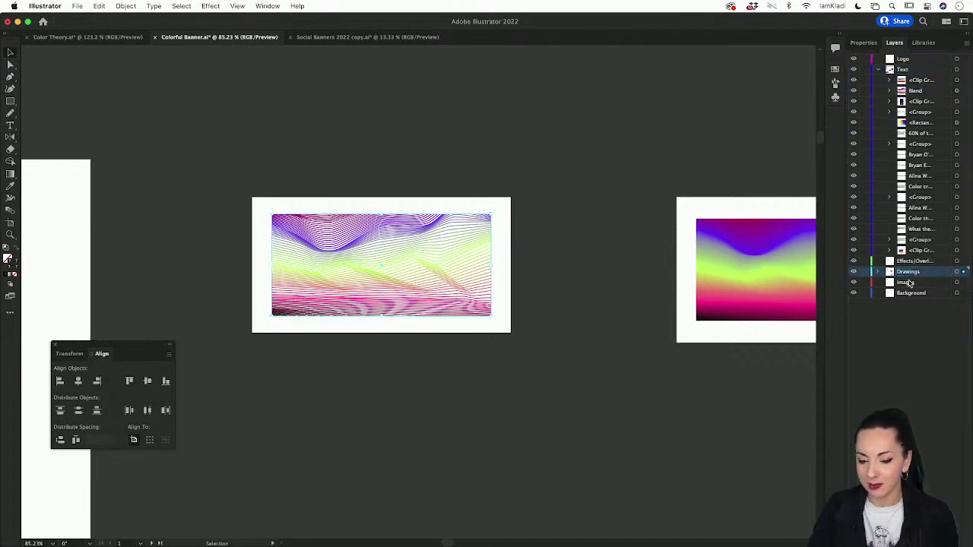
click(752, 259)
drag(916, 80, 904, 282)
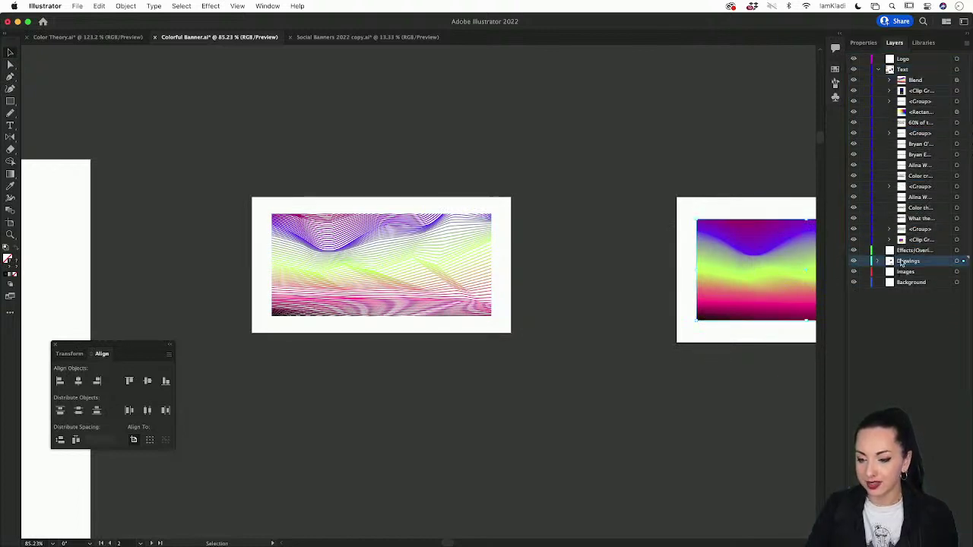
Move the Blend, clip group and gradient rectangle entries into the Drawings layer
click(956, 80)
shift+click(957, 90)
shift+click(957, 101)
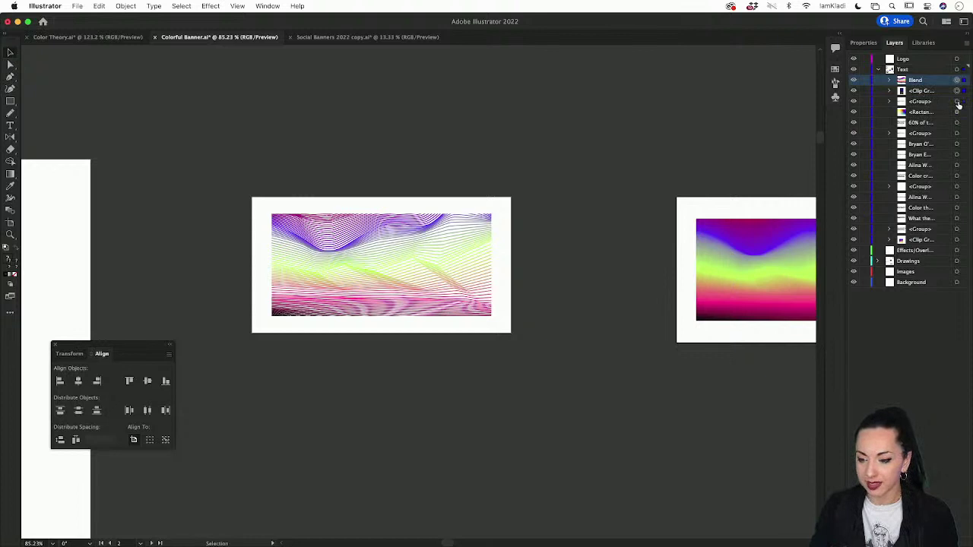
click(957, 113)
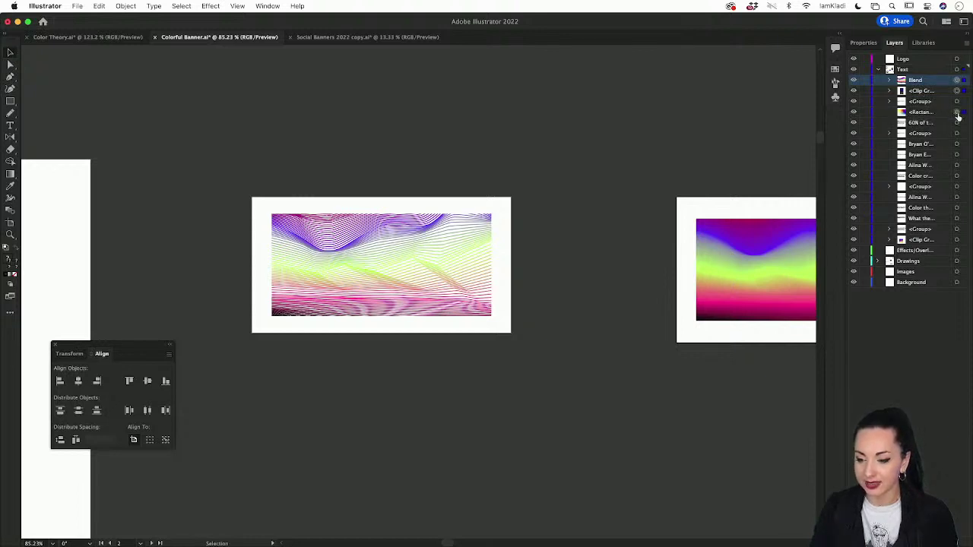
click(928, 112)
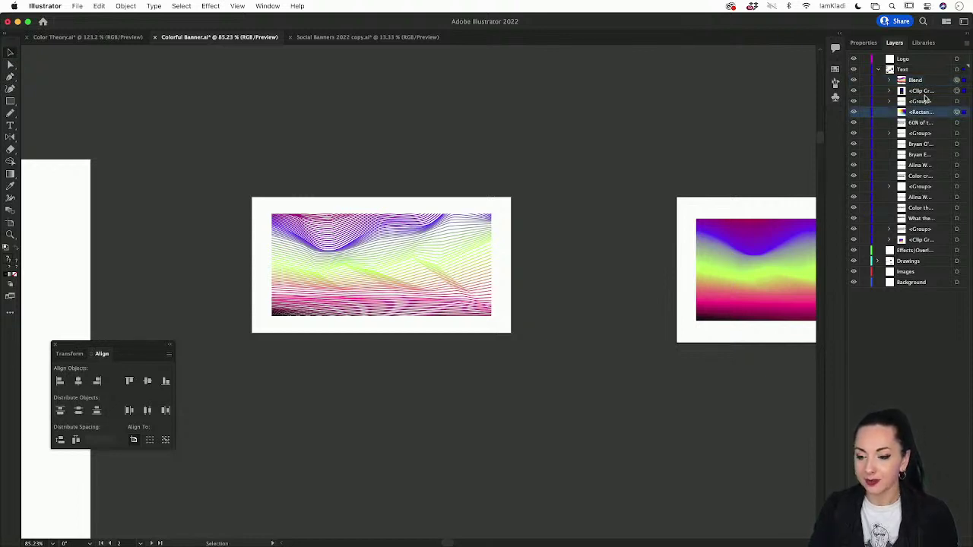
shift+click(920, 81)
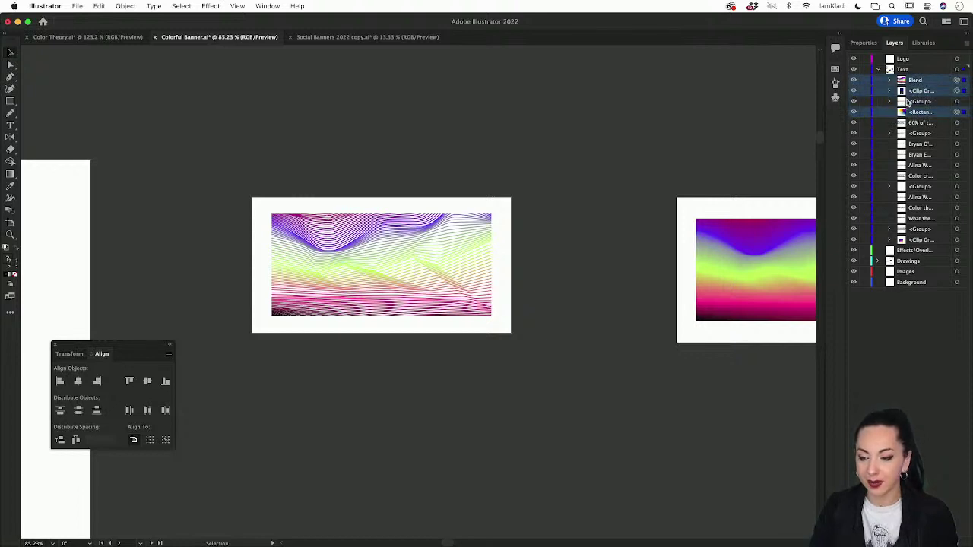
drag(905, 105, 920, 104)
click(916, 90)
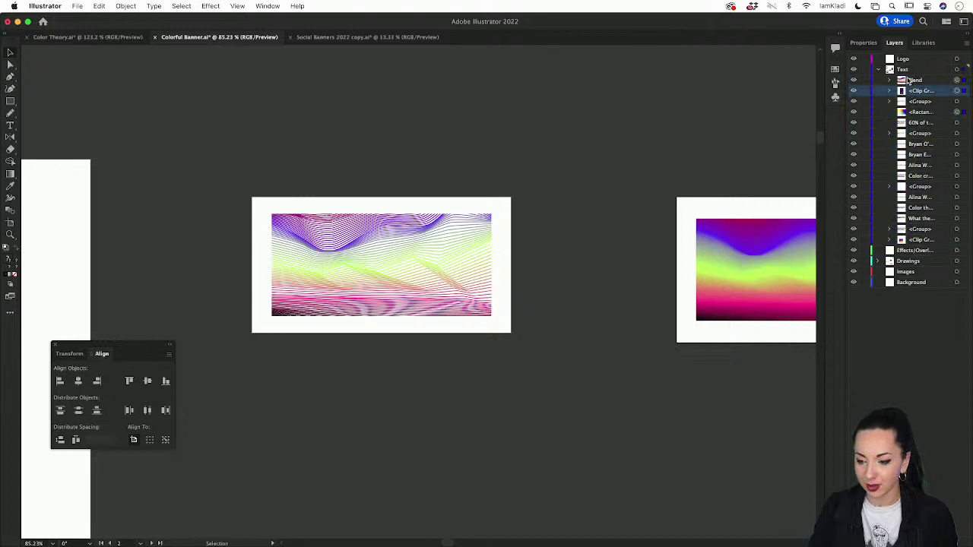
shift+click(911, 80)
drag(909, 91, 893, 240)
click(892, 239)
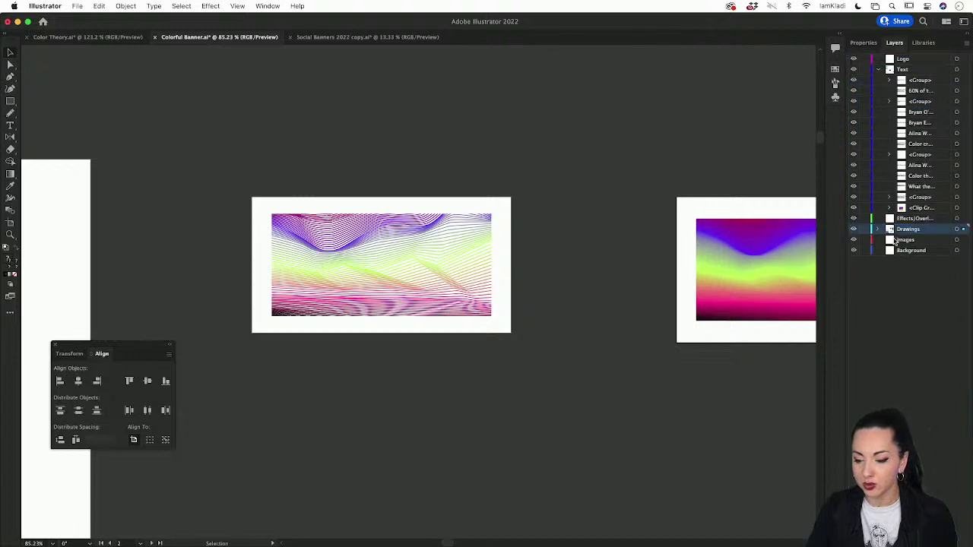
Lock the Text and Drawings layers and make Background the active layer
click(864, 69)
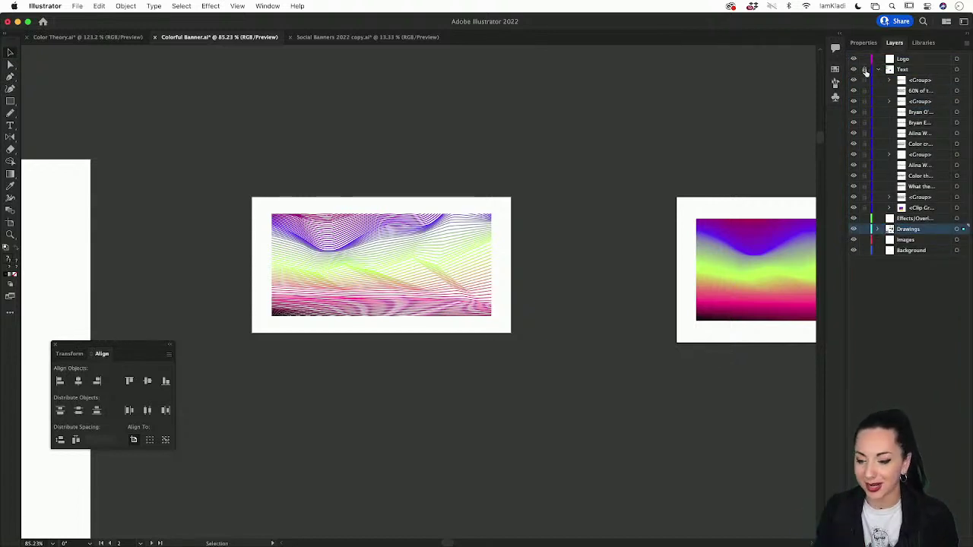
click(853, 229)
click(854, 228)
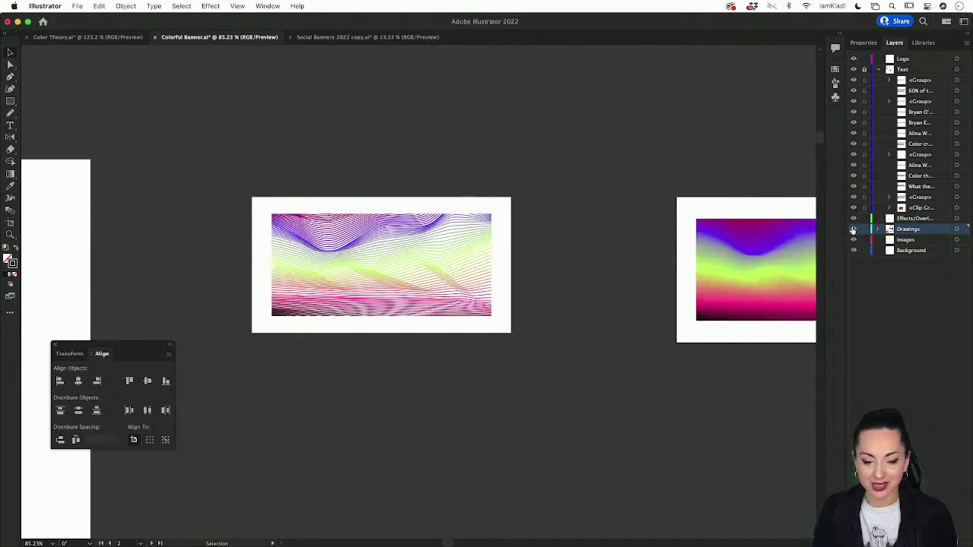
click(853, 229)
click(853, 229)
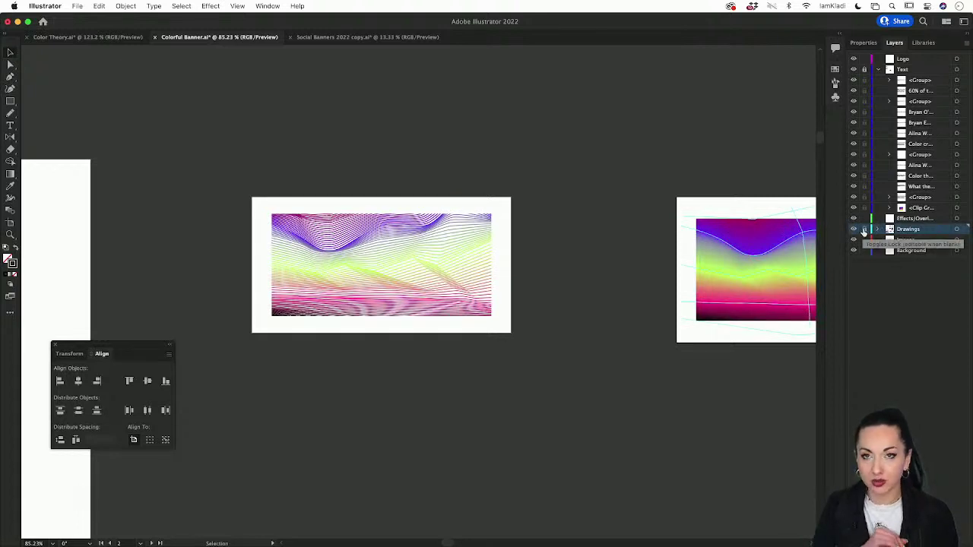
click(863, 229)
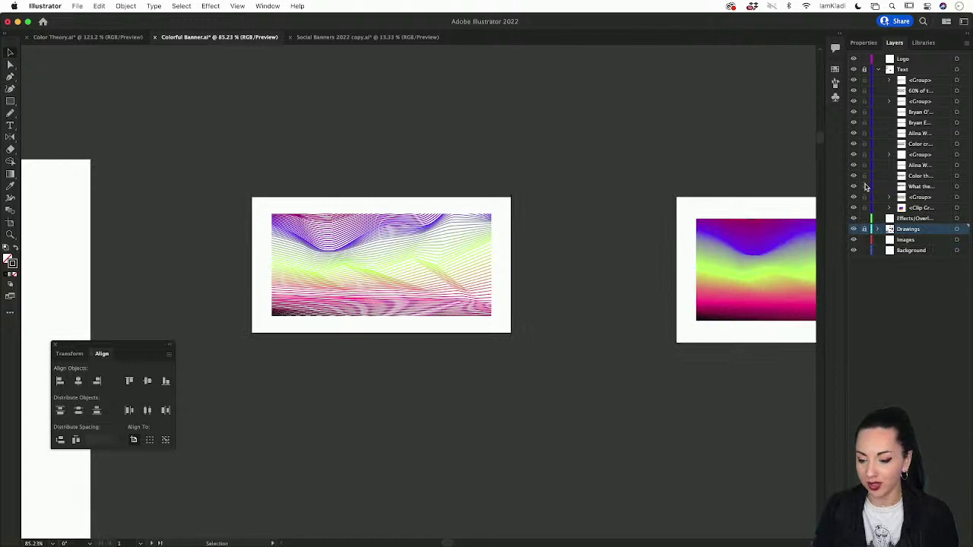
click(907, 252)
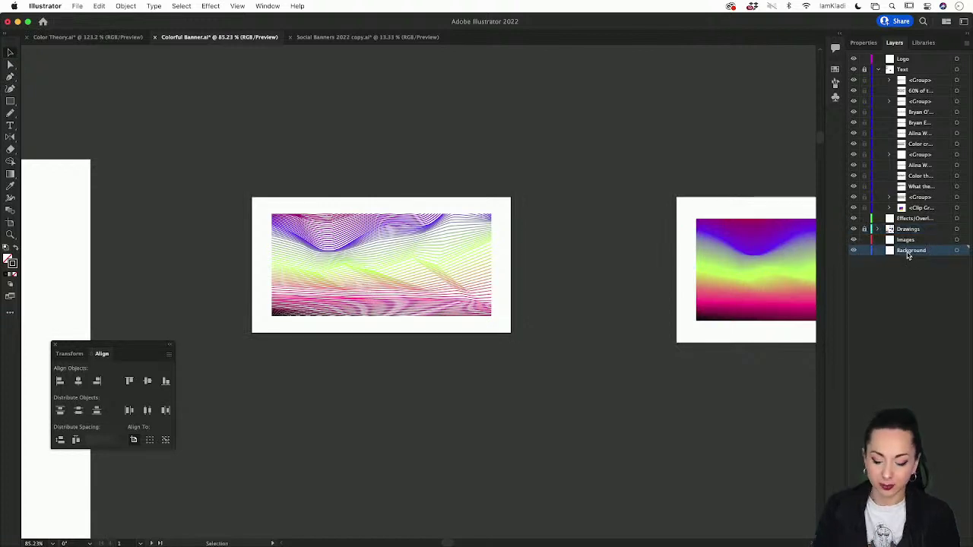
Draw a black-filled rectangle covering the whole banner artboard on the Background layer
key(m)
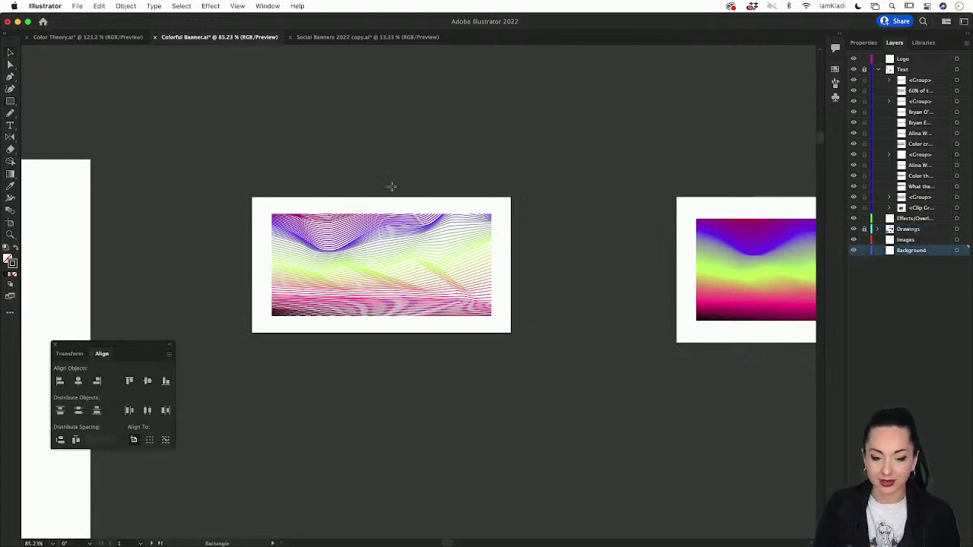
mouse_move(247, 190)
mouse_down()
mouse_move(368, 262)
mouse_move(450, 327)
mouse_move(515, 342)
mouse_up()
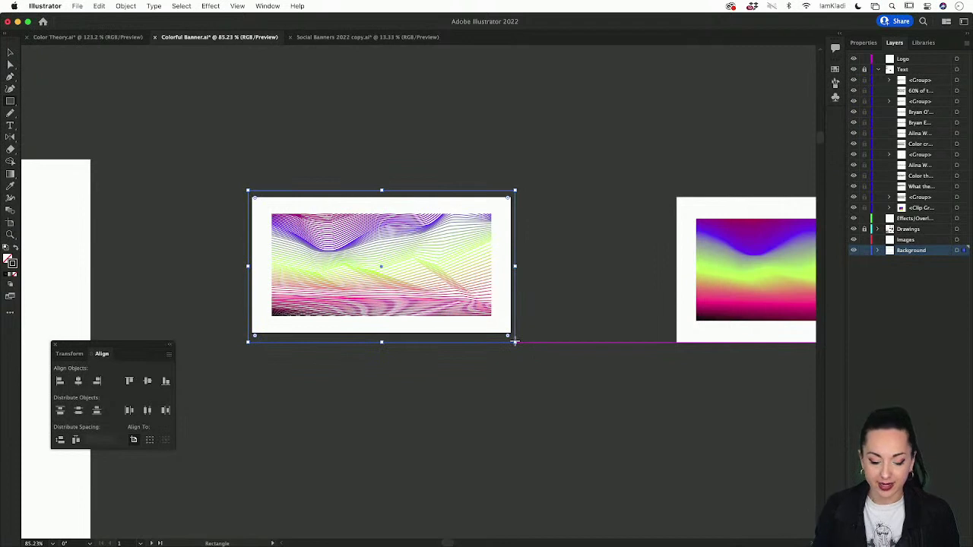
key(shift+x)
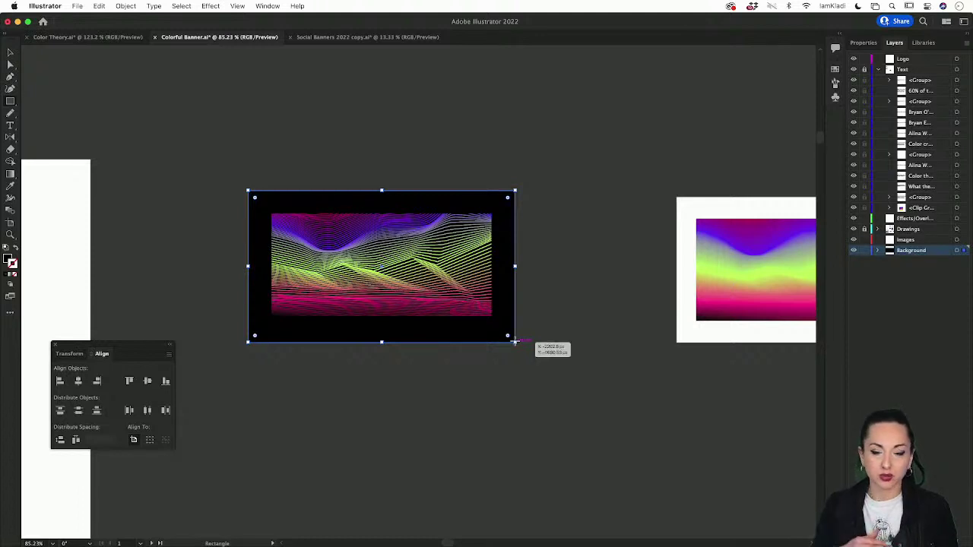
key(d)
key(shift+x)
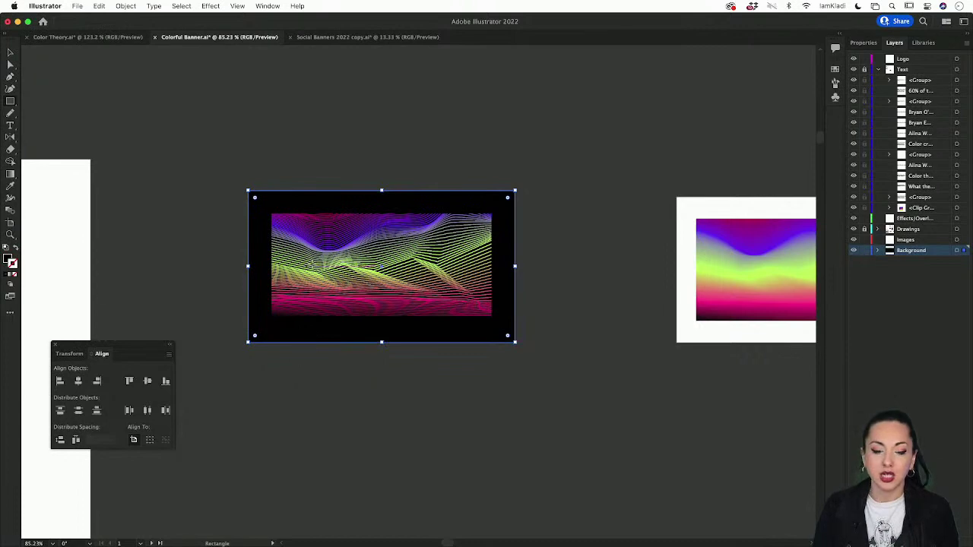
key(super+0)
scroll(446, 251, down, 2)
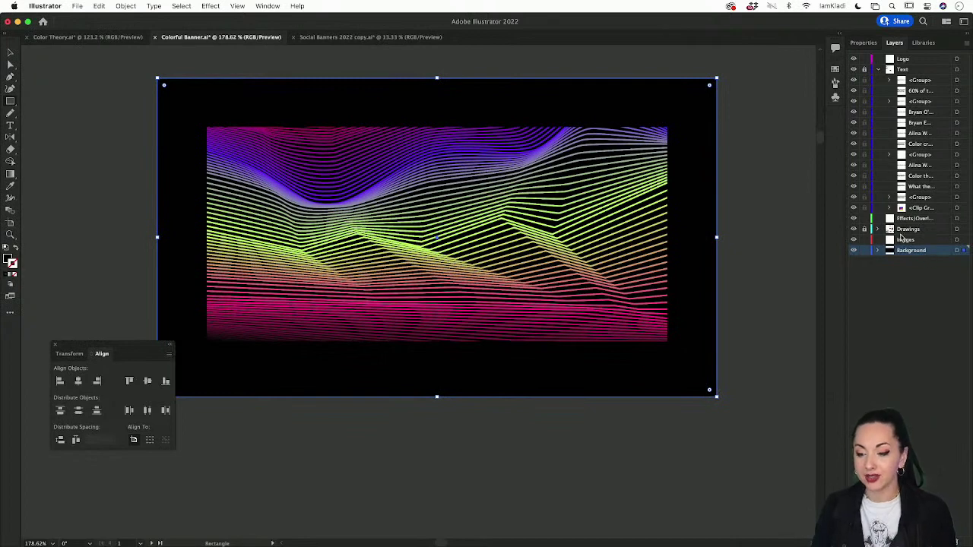
Collapse the Text layer, check the Images layer's visibility, and reposition the black background rectangle
click(878, 69)
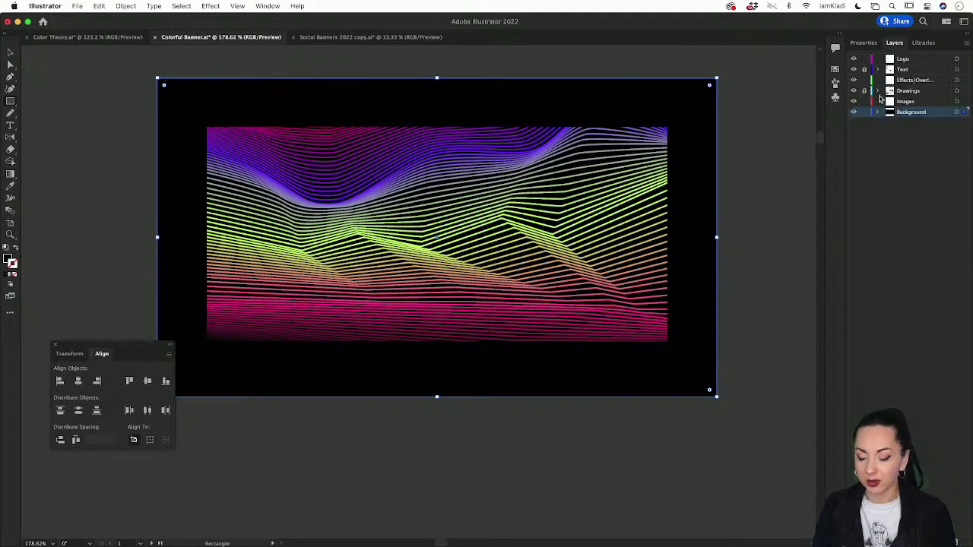
click(852, 99)
click(853, 100)
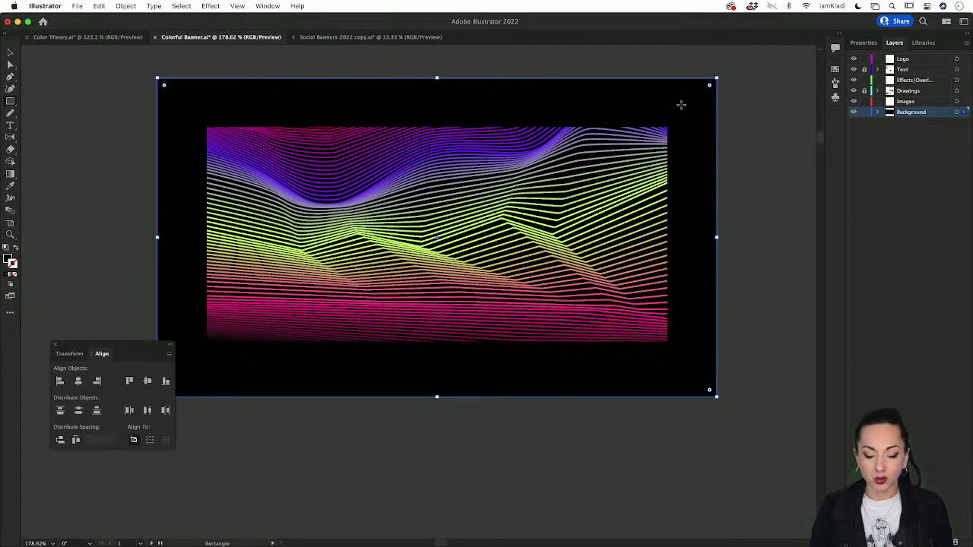
key(v)
drag(679, 111, 636, 85)
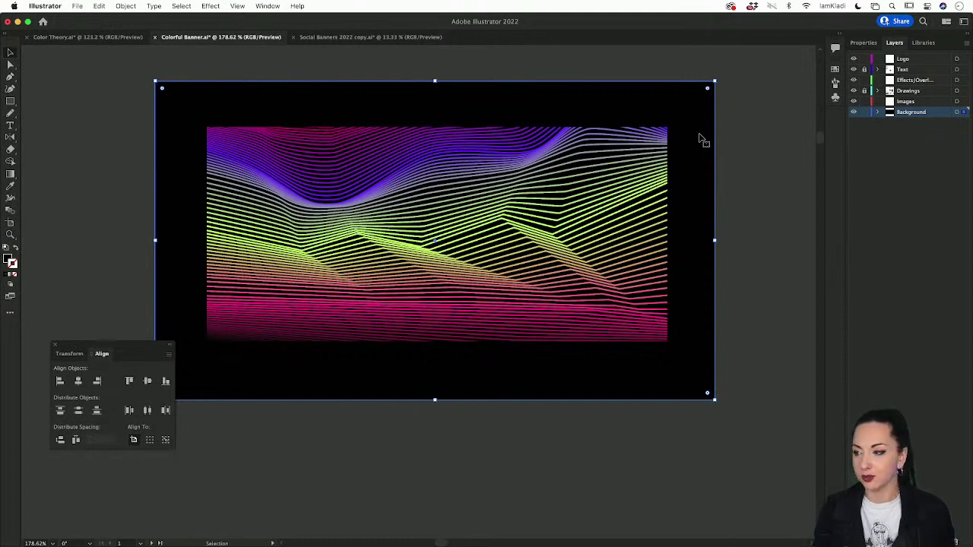
Option-drag a copy of the black banner artboard below the original with the Artboard tool
scroll(699, 139, down, 5)
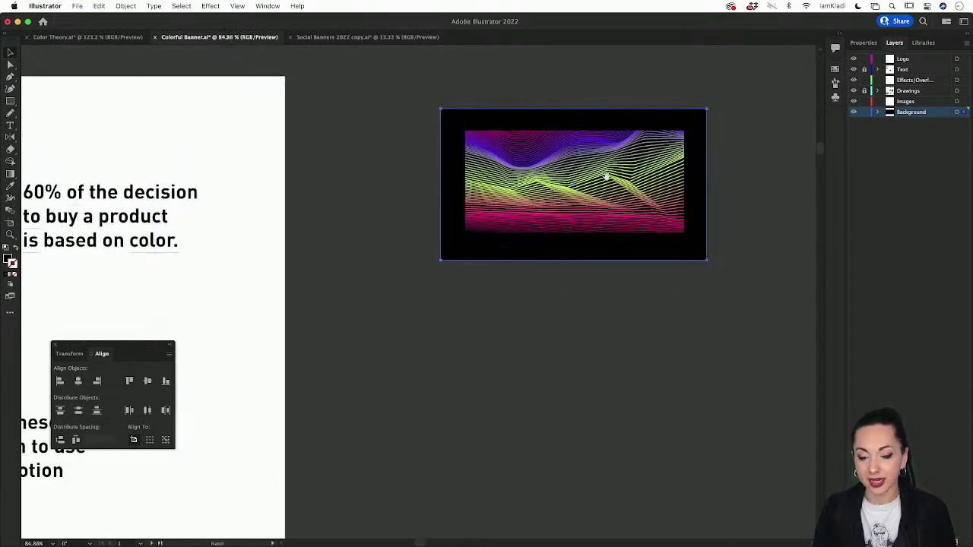
drag(699, 139, 665, 114)
key(v)
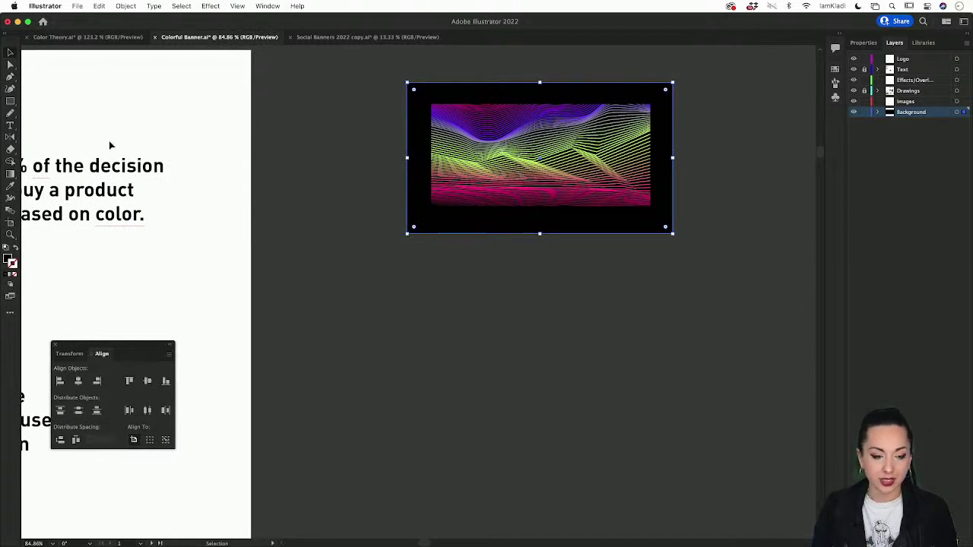
click(10, 224)
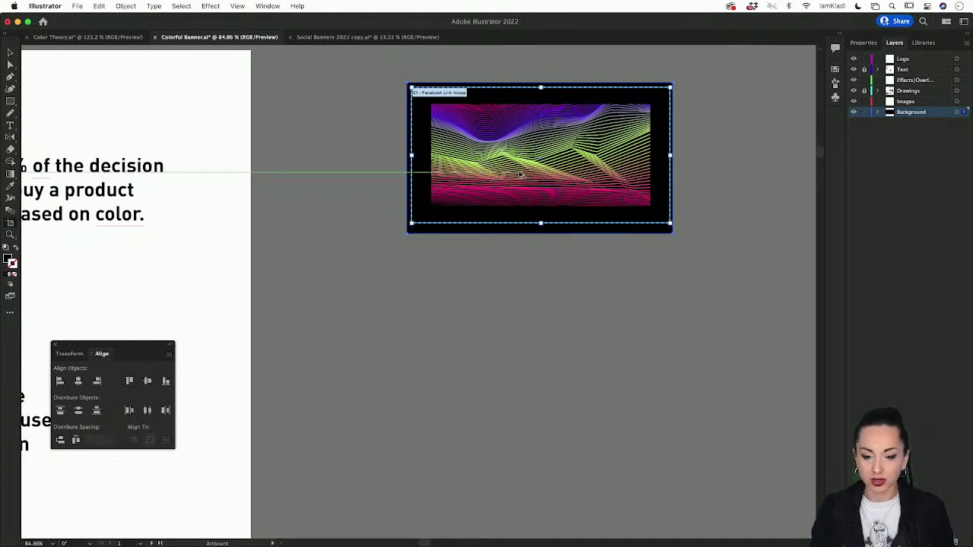
drag(520, 175, 520, 341)
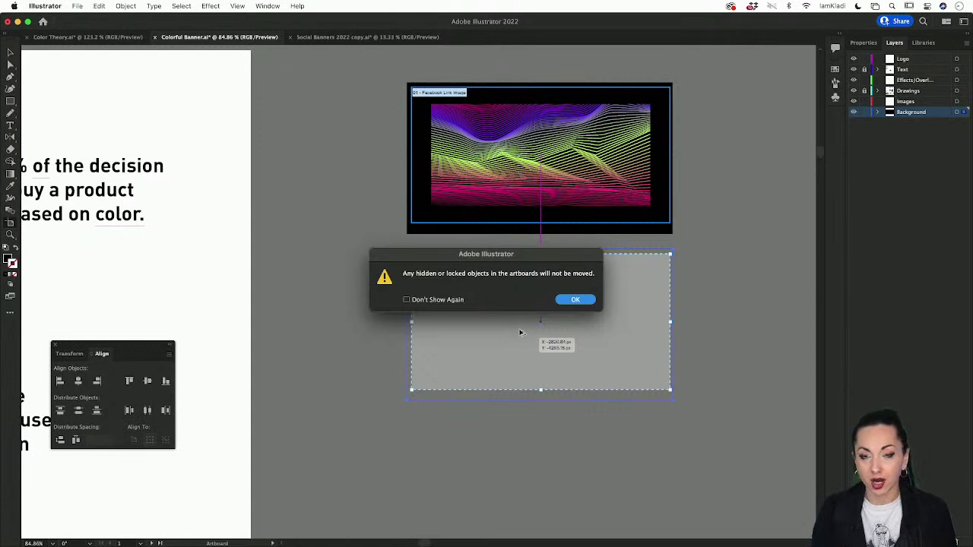
Recopy the banner artboard below with its waves and black background, then select the lower waves
click(575, 299)
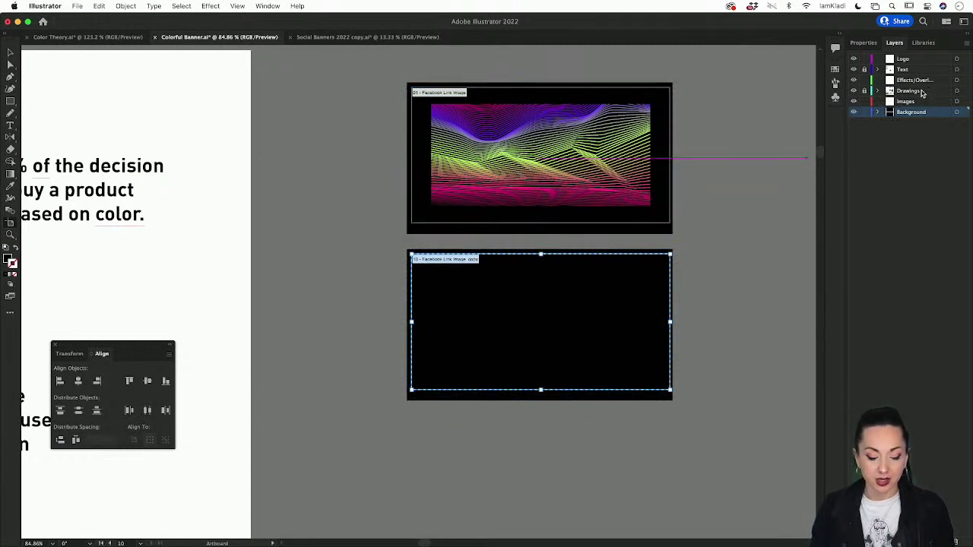
key(Delete)
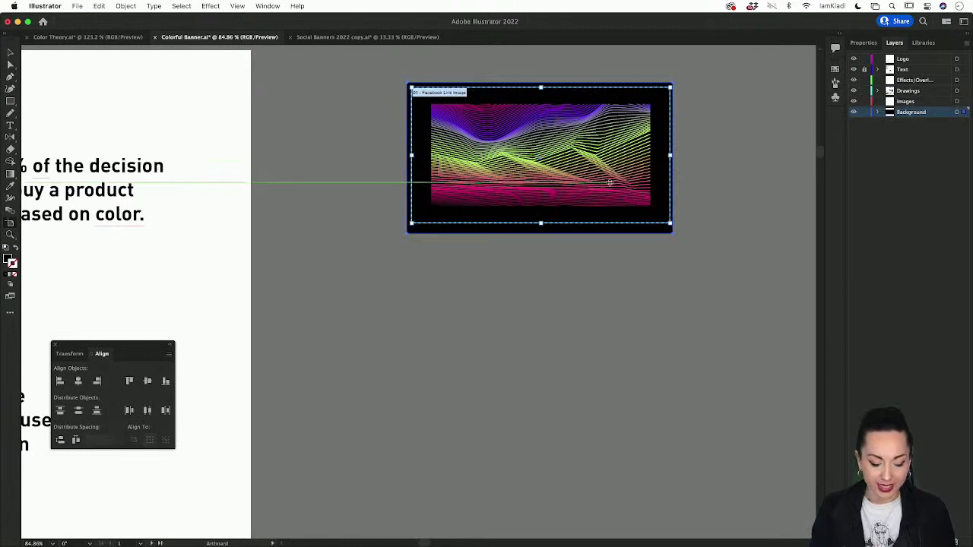
drag(610, 182, 613, 356)
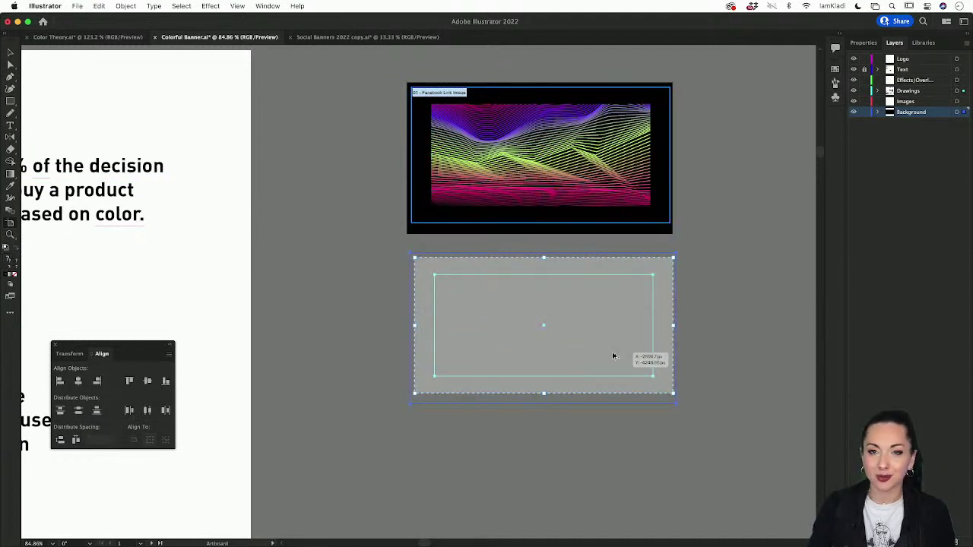
drag(613, 355, 613, 356)
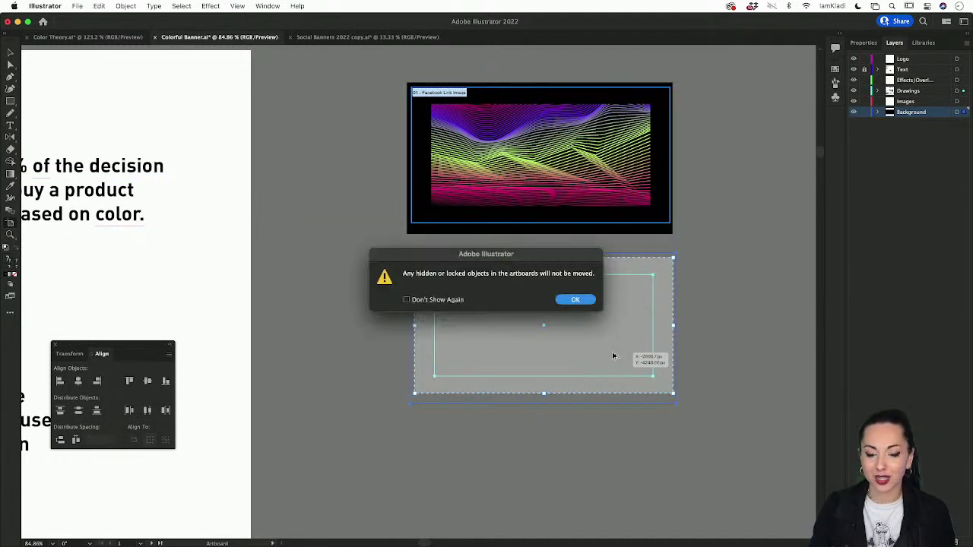
click(575, 300)
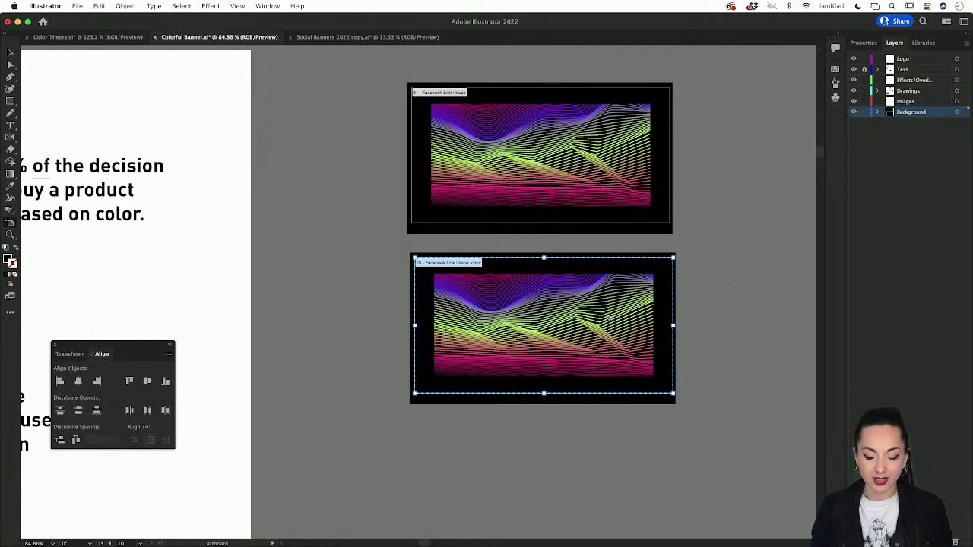
key(v)
click(575, 371)
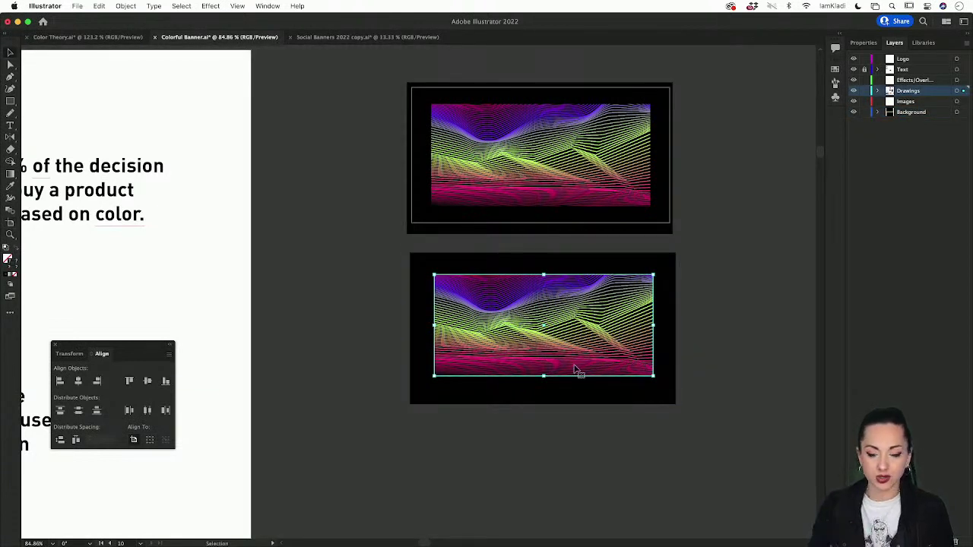
Delete the lower copy's black background rectangle and enter the wave clip group
click(657, 266)
key(Delete)
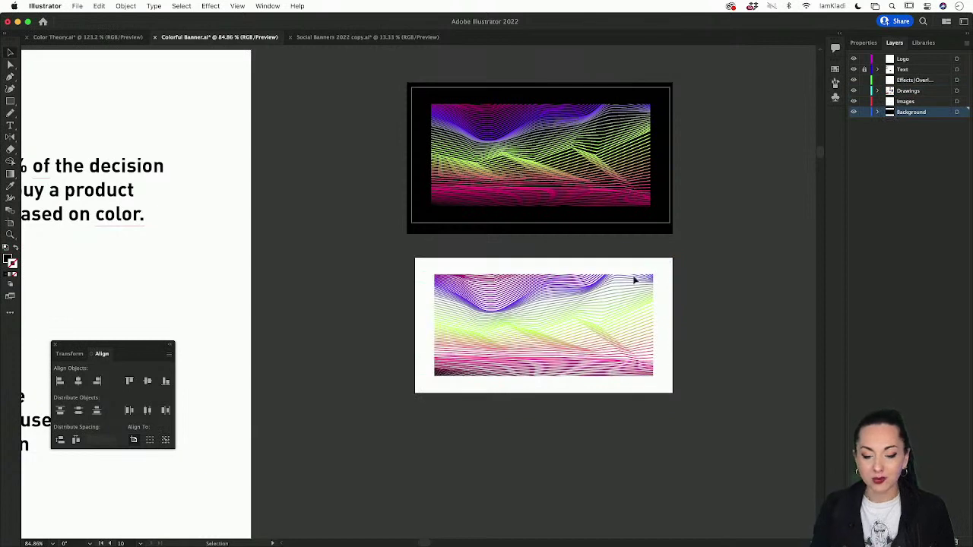
double_click(577, 350)
double_click(528, 377)
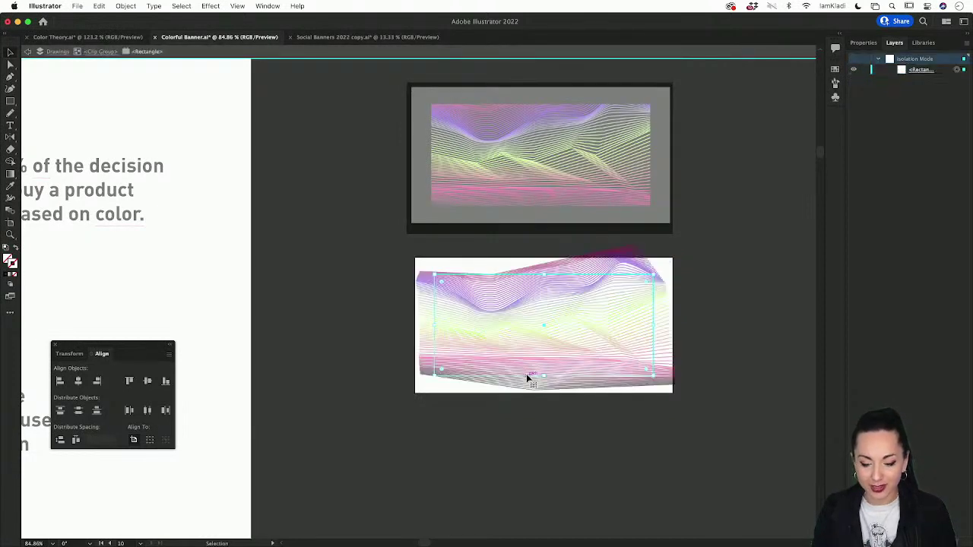
Isolate the wave blend, select its bottom line, and show its properties
scroll(543, 376, up, 3)
double_click(549, 392)
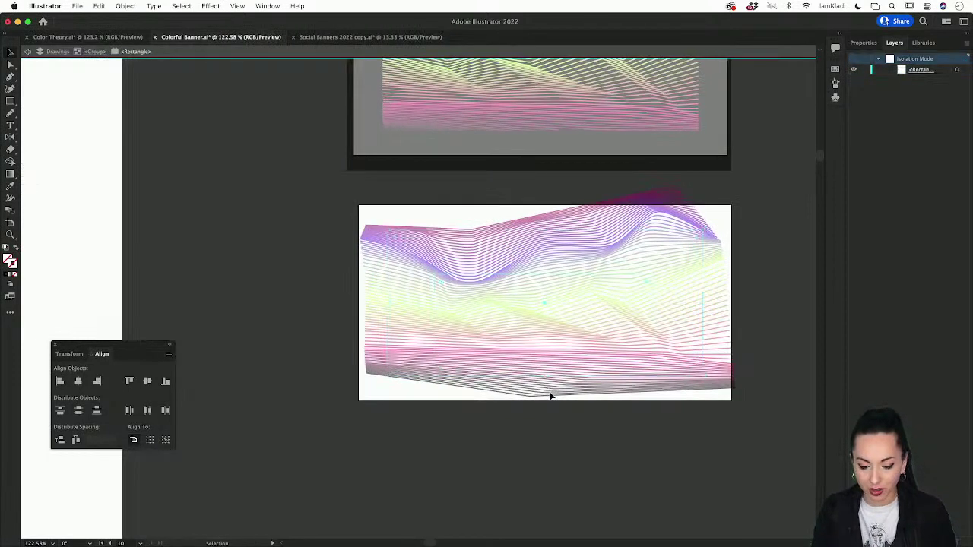
double_click(448, 371)
double_click(450, 372)
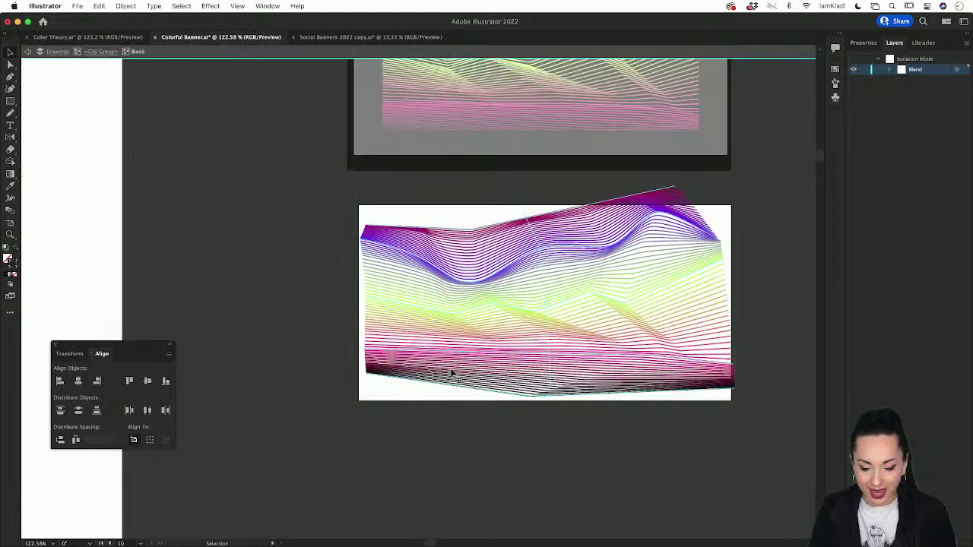
click(530, 401)
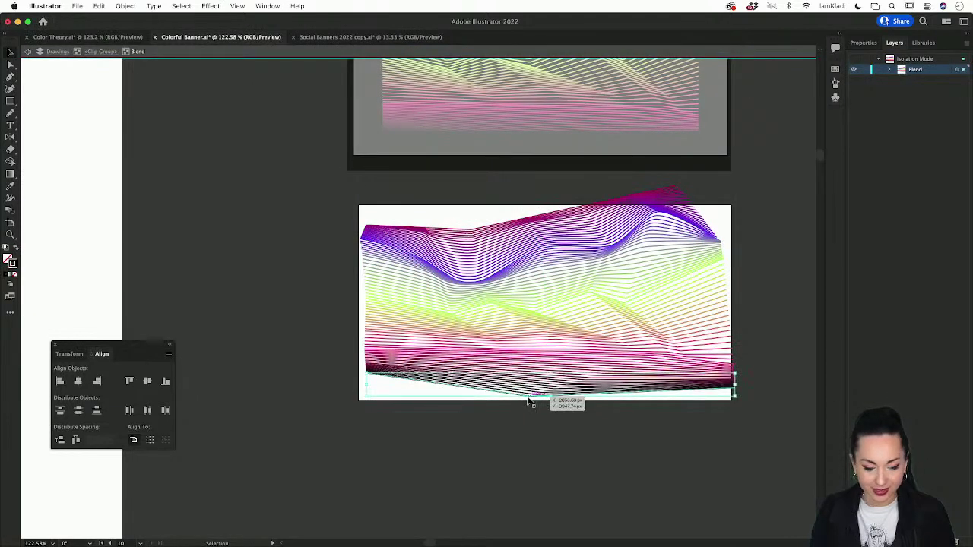
click(863, 42)
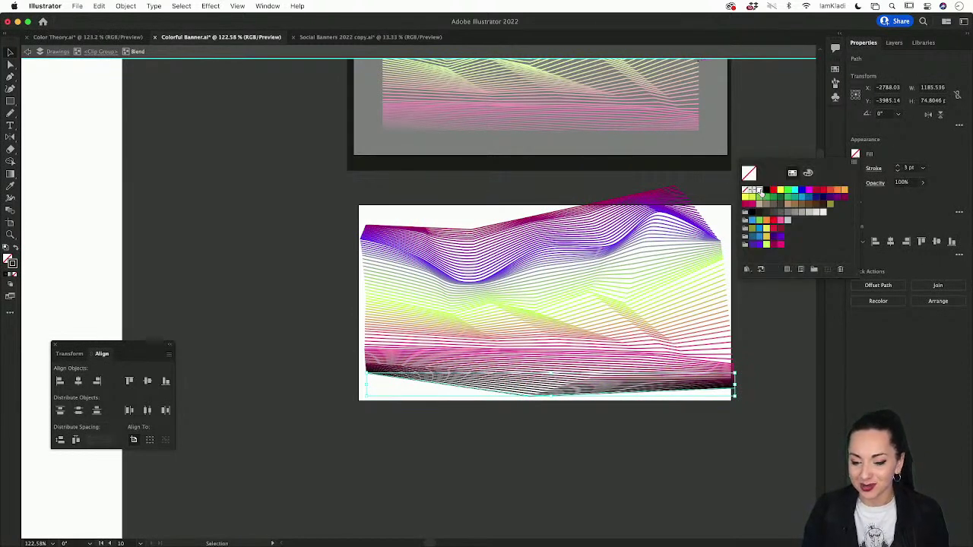
Select the blend's bottom path anchors and apply a light stroke colour from the swatches
click(760, 189)
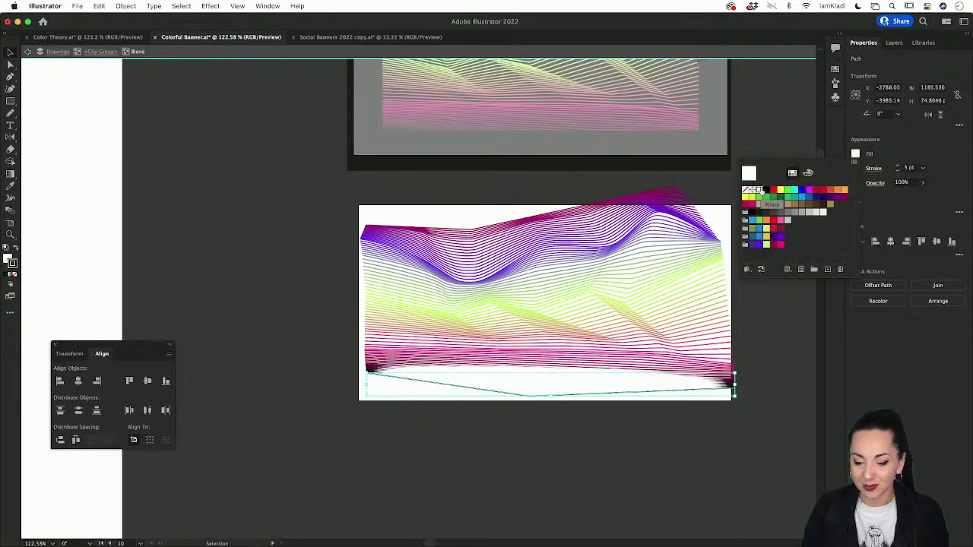
click(369, 370)
click(467, 365)
scroll(586, 371, up, 3)
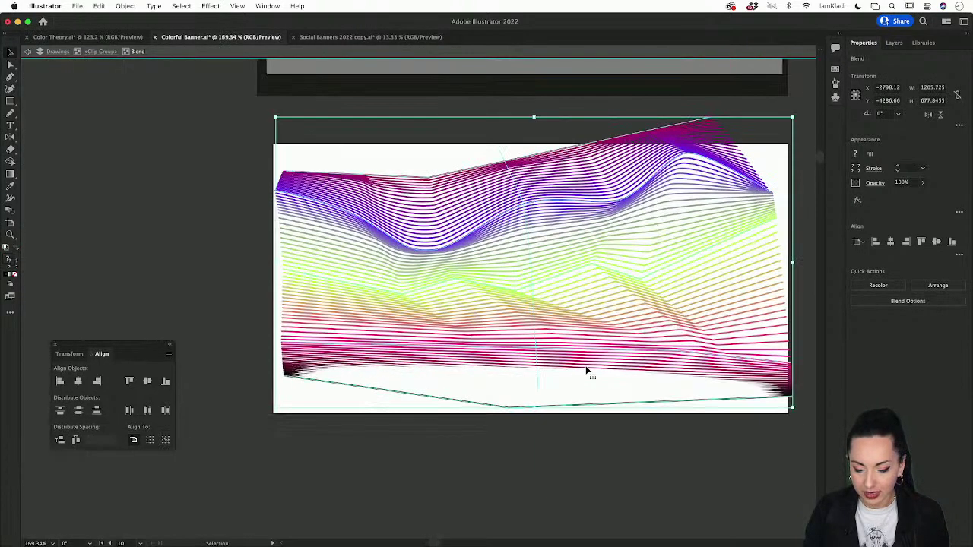
click(588, 372)
click(783, 389)
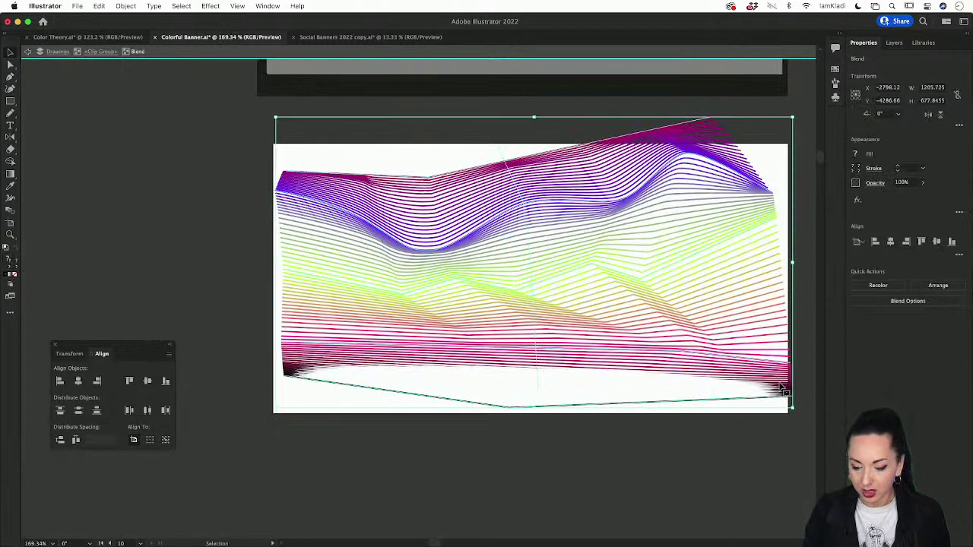
key(a)
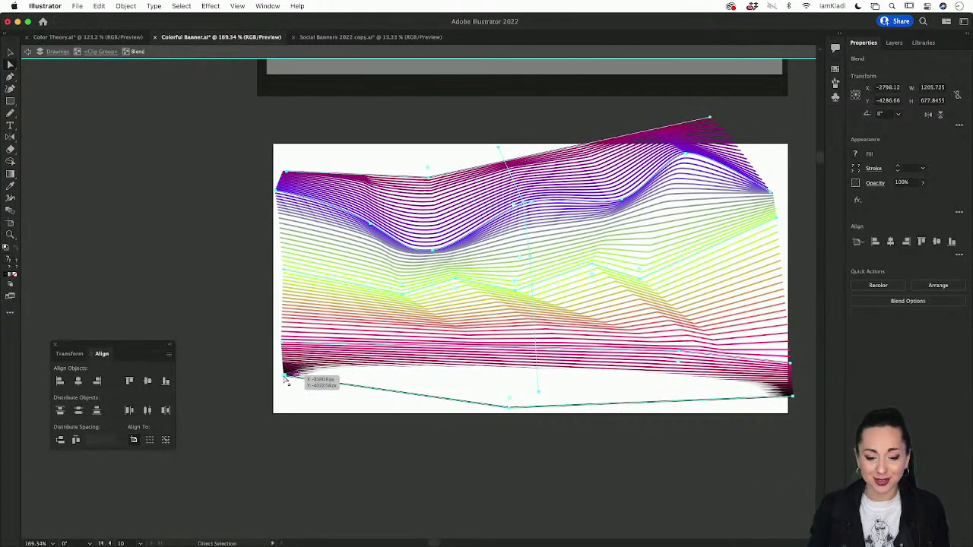
click(285, 375)
shift+click(791, 396)
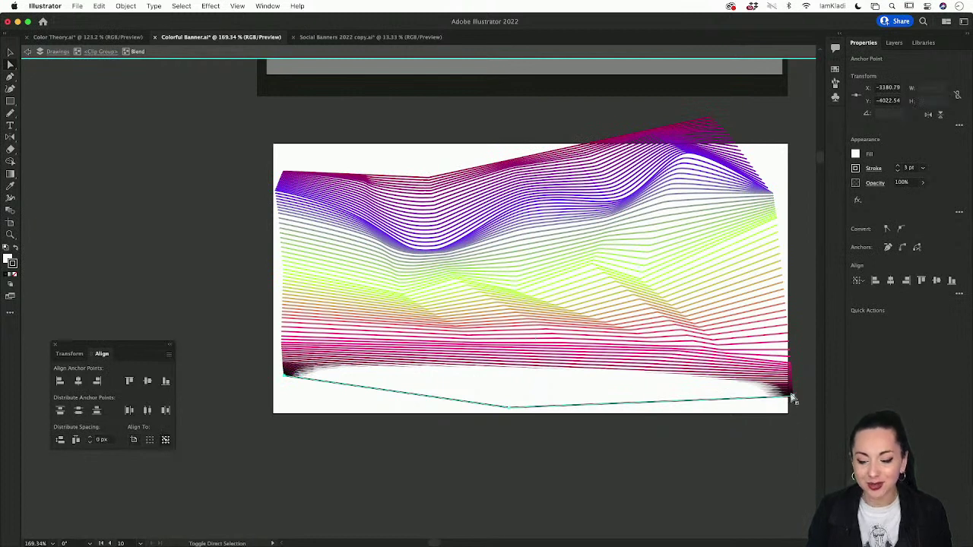
click(855, 168)
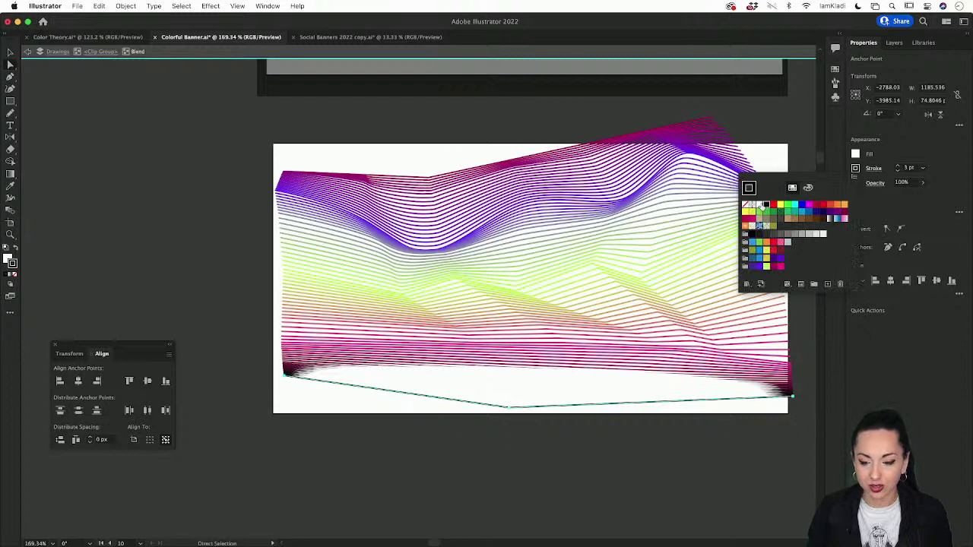
click(762, 206)
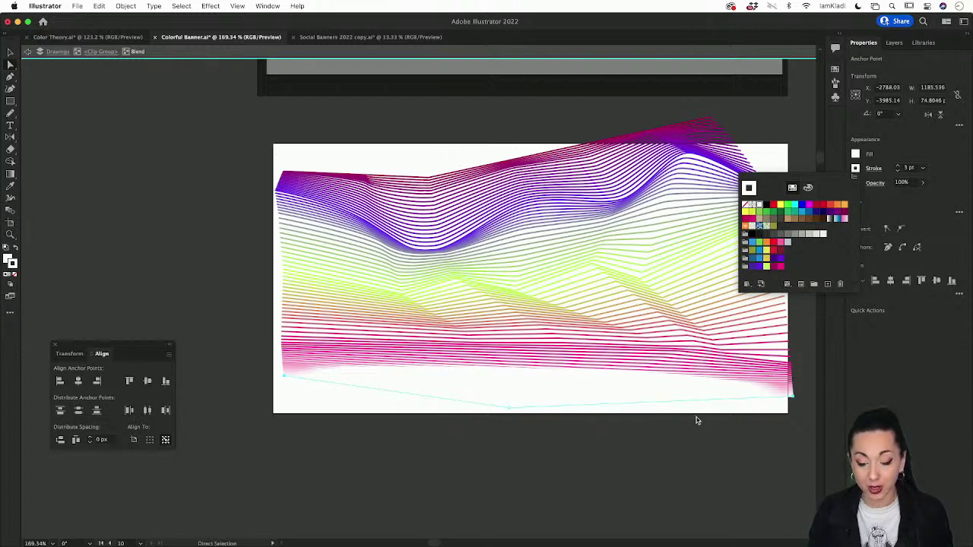
click(697, 443)
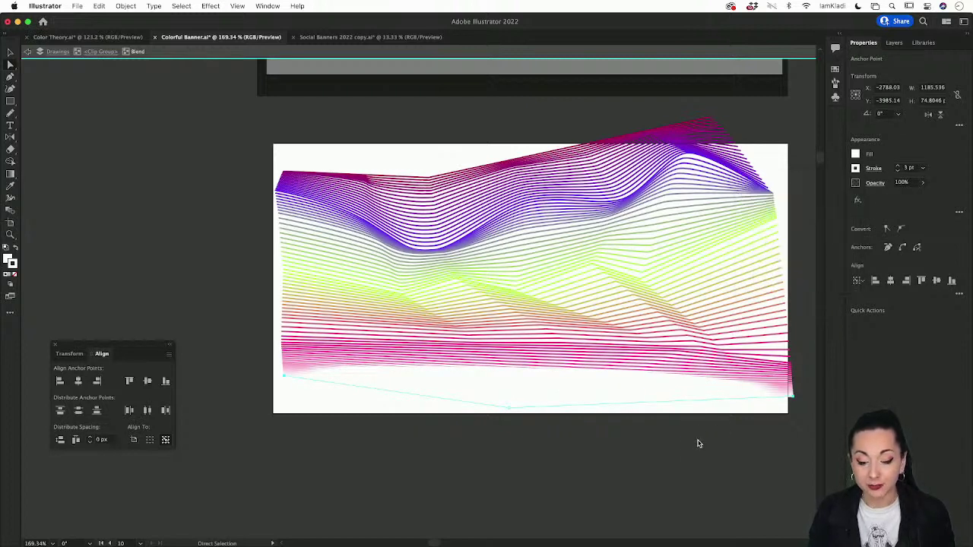
Set the bottom path's stroke to White and save the document
click(788, 395)
scroll(795, 399, up, 6)
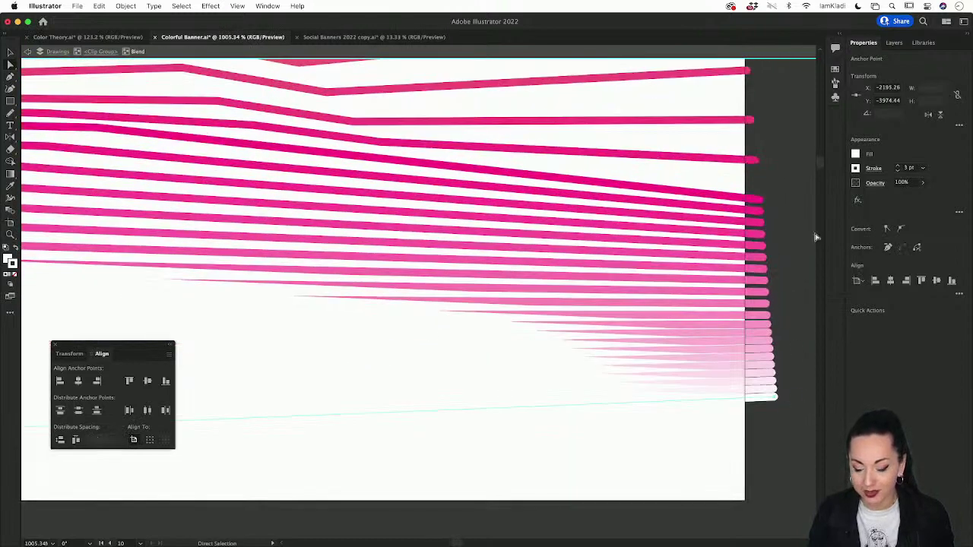
click(855, 168)
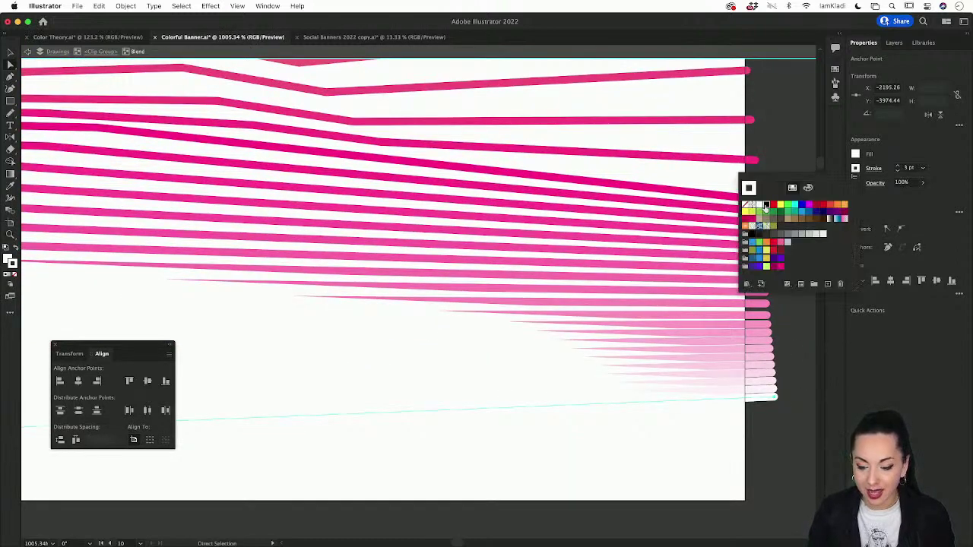
click(766, 205)
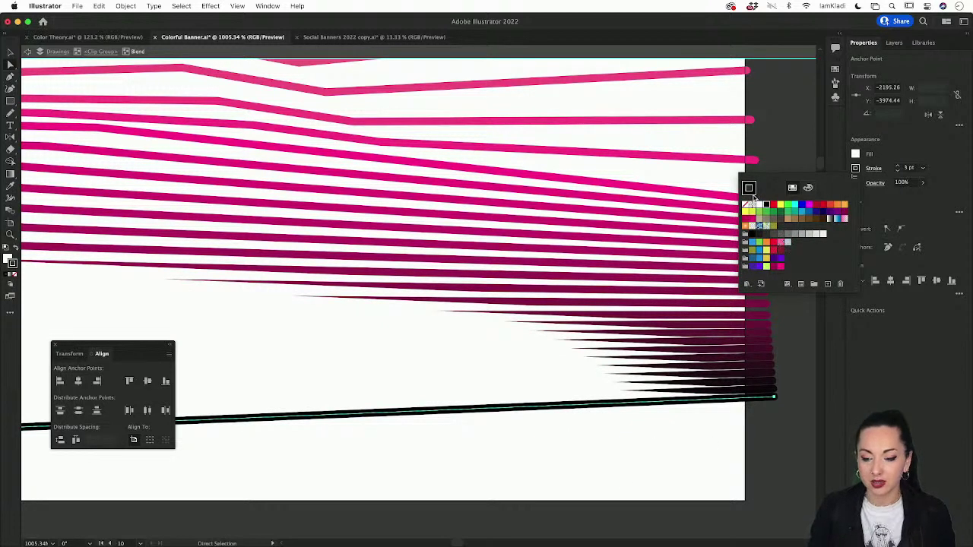
click(758, 205)
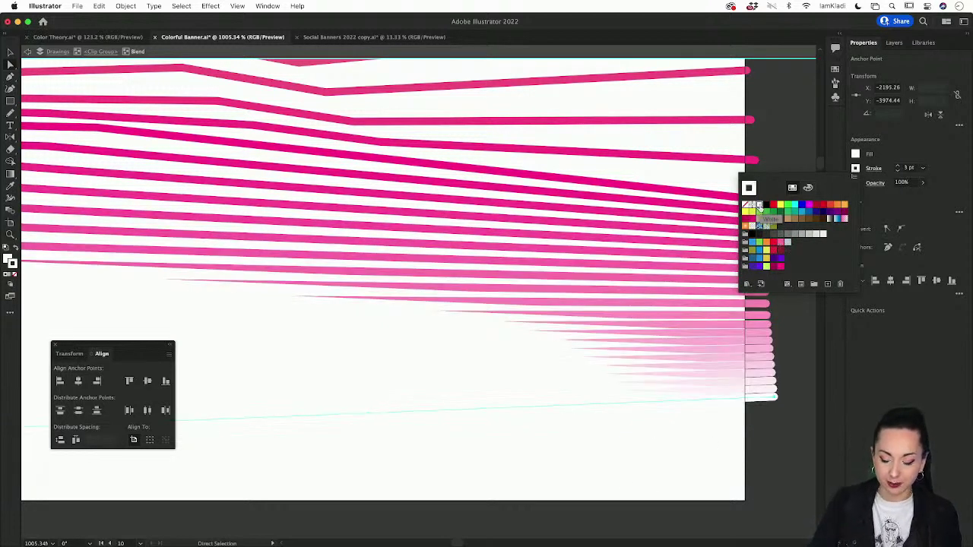
click(690, 280)
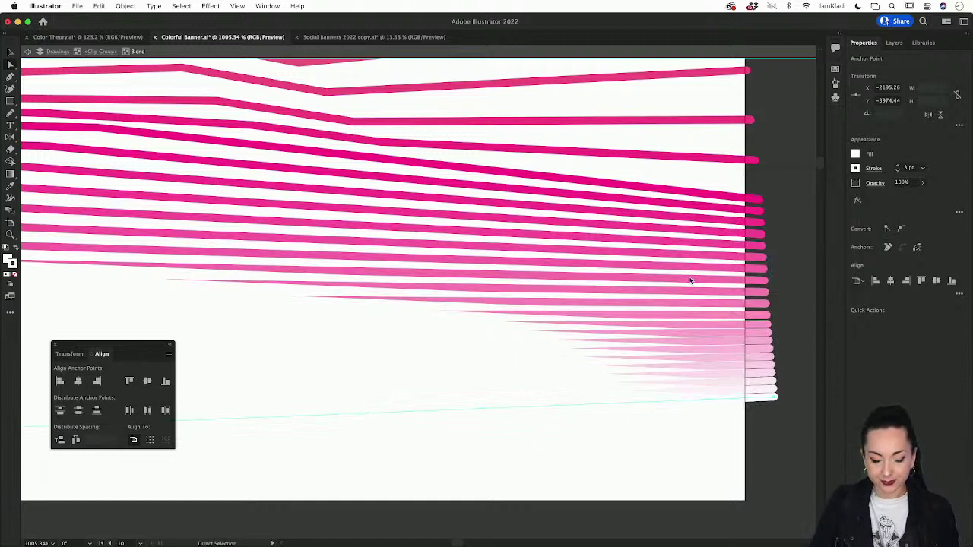
key(super+s)
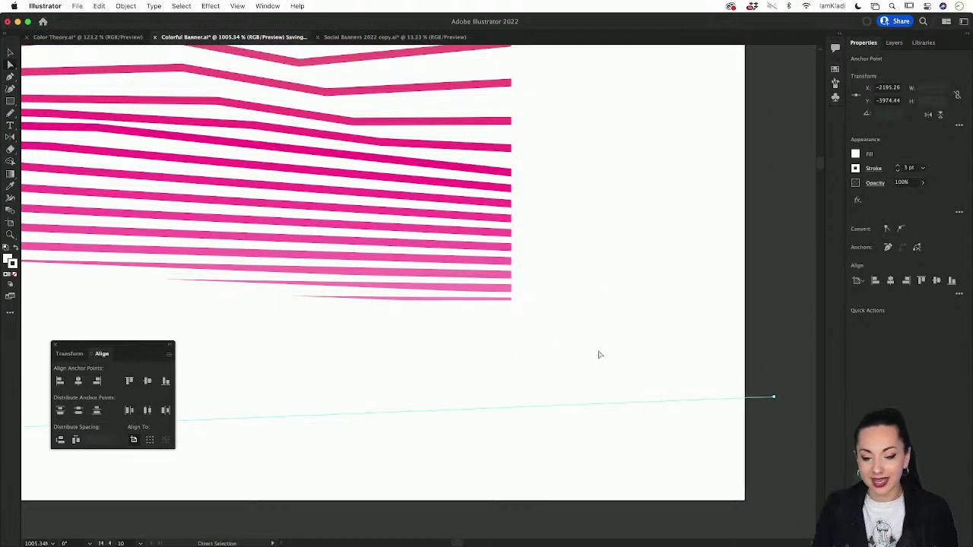
scroll(598, 352, down, 5)
scroll(599, 354, down, 4)
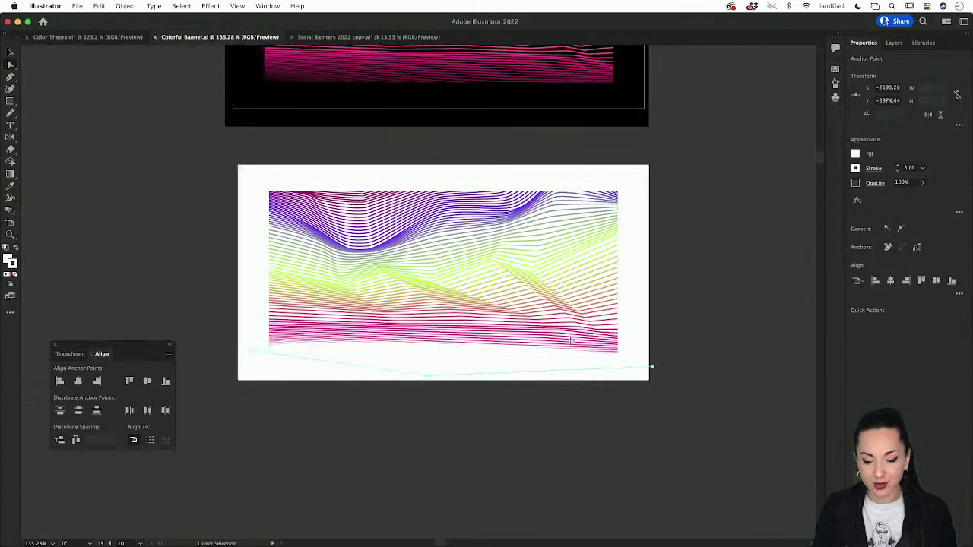
Deselect everything and pan around the canvas to review both wave banners
click(541, 325)
key(v)
click(499, 427)
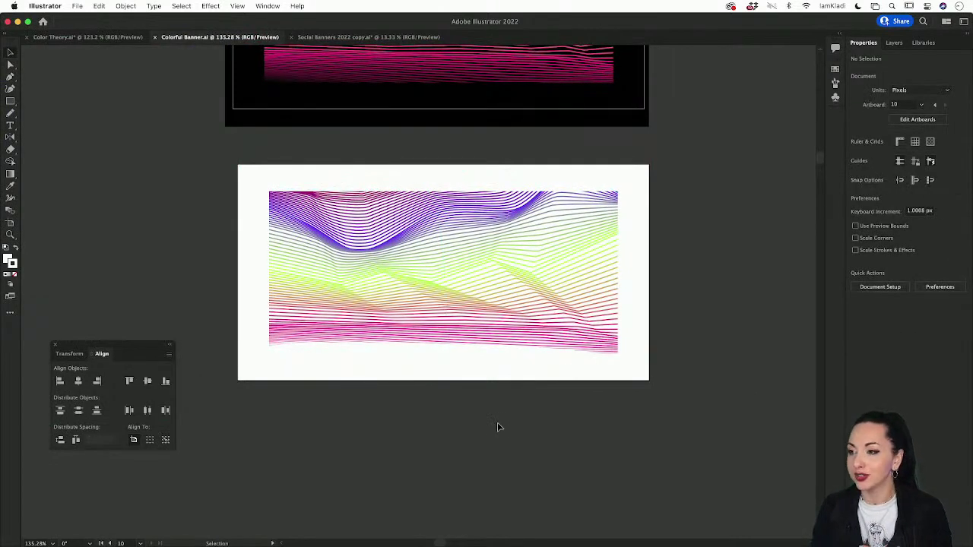
scroll(432, 428, down, 5)
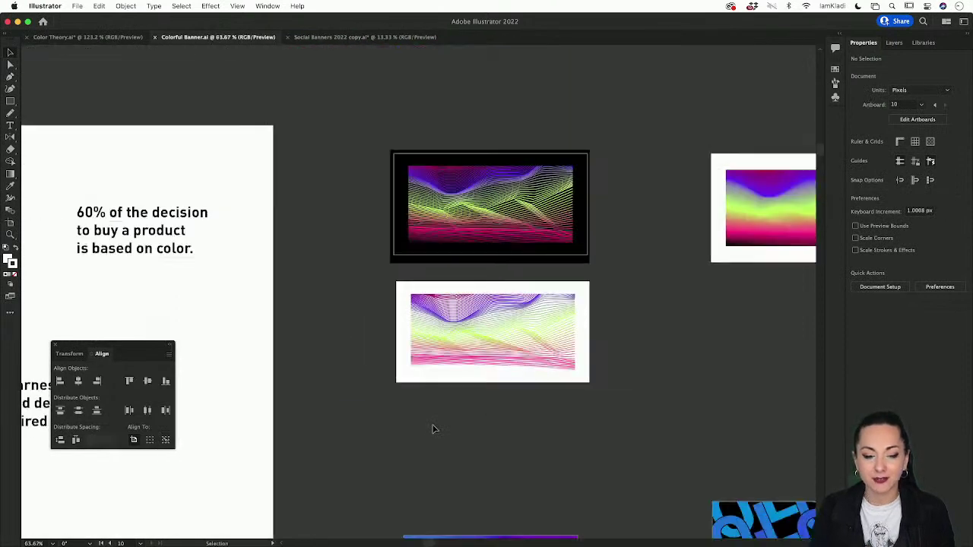
scroll(431, 429, up, 2)
scroll(432, 429, down, 2)
scroll(432, 429, left, 2)
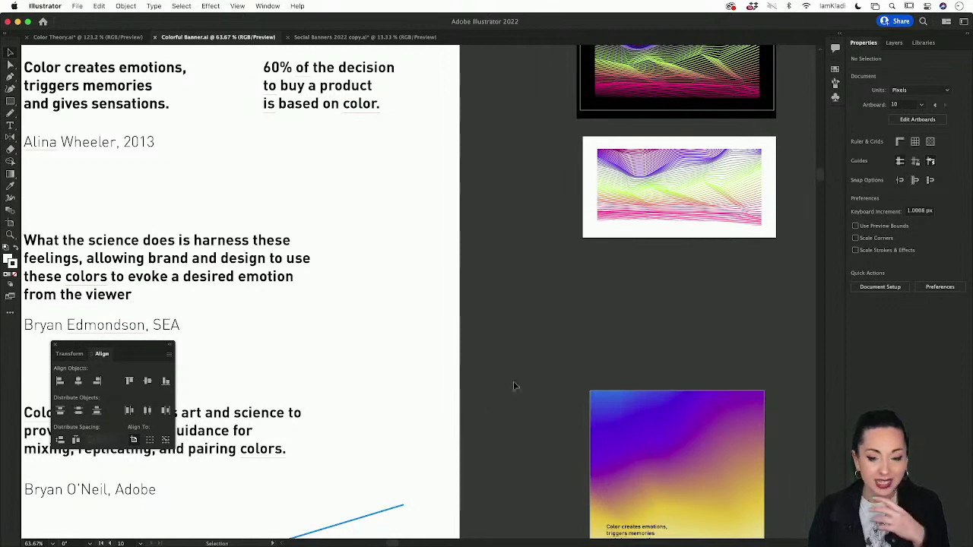
scroll(584, 334, up, 5)
scroll(584, 331, up, 10)
scroll(584, 332, right, 5)
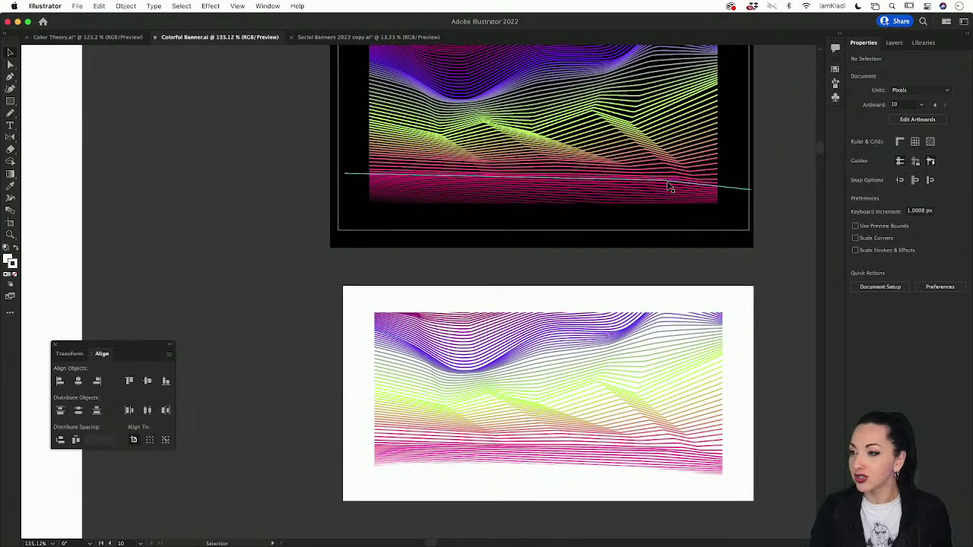
scroll(669, 186, up, 4)
scroll(668, 186, right, 2)
scroll(669, 186, down, 2)
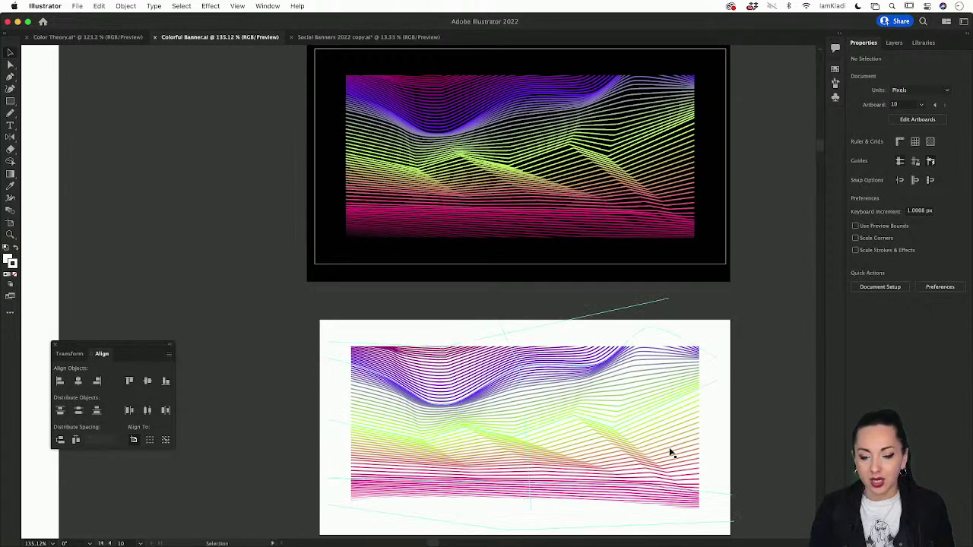
scroll(668, 451, down, 2)
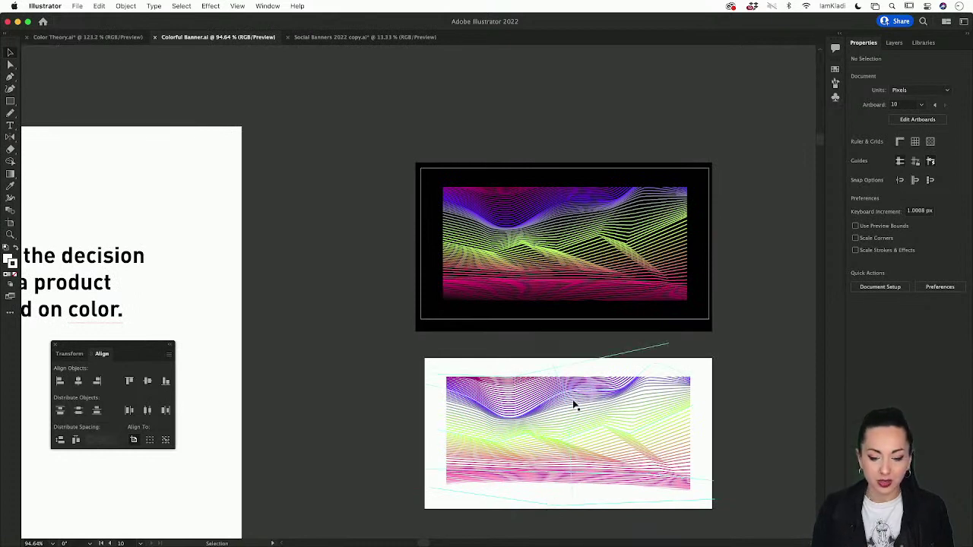
scroll(575, 404, down, 3)
scroll(408, 397, left, 3)
scroll(408, 397, down, 1)
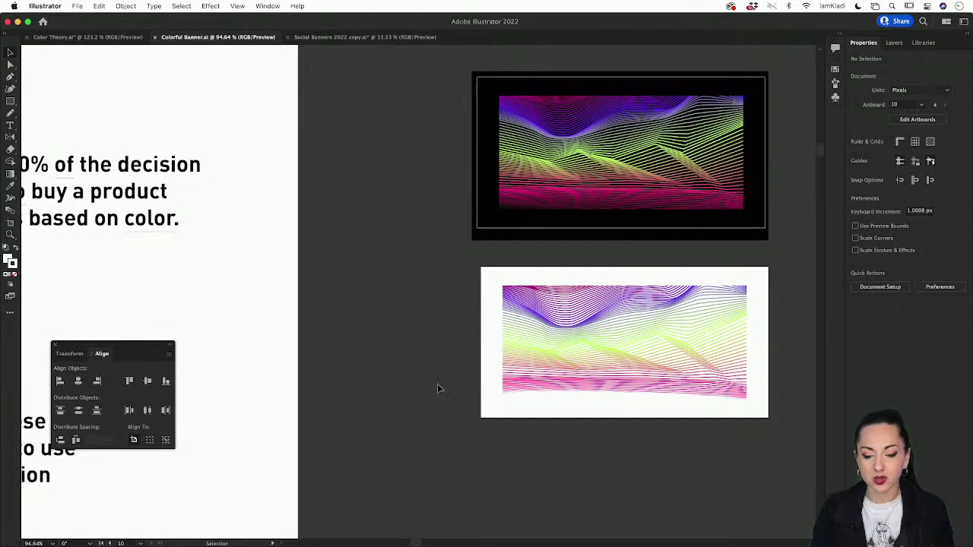
scroll(589, 370, up, 3)
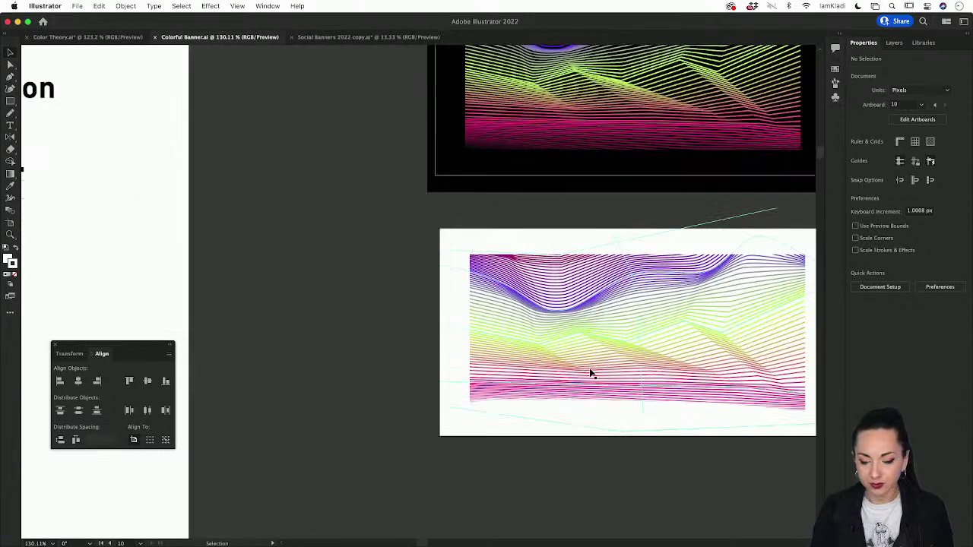
Show the Layers panel and select the 'Color theory combines…' quote text block
click(590, 371)
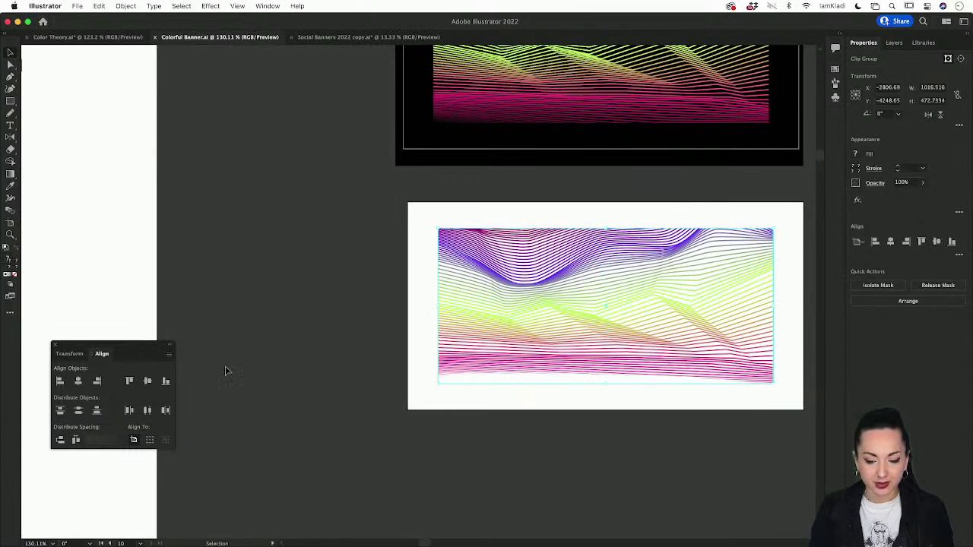
scroll(272, 255, left, 3)
scroll(124, 180, down, 5)
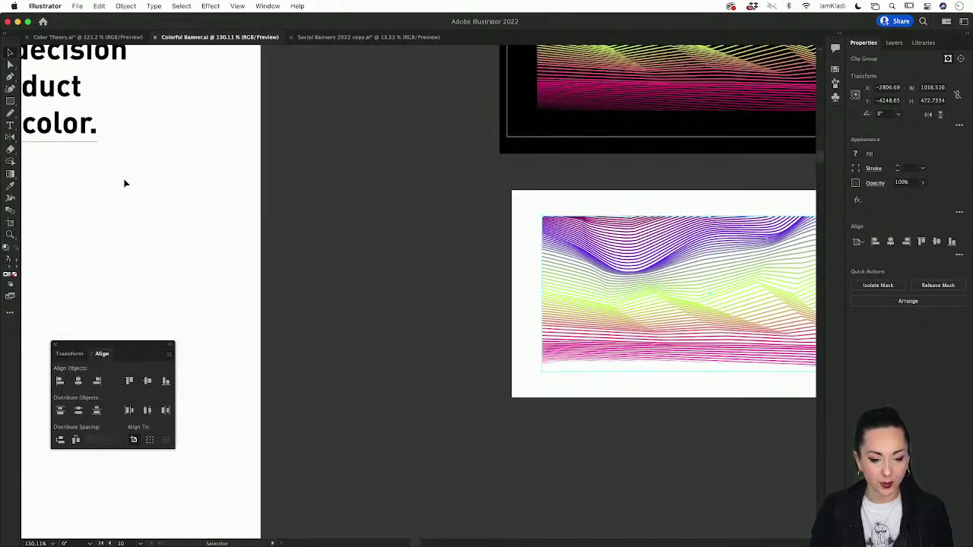
click(894, 43)
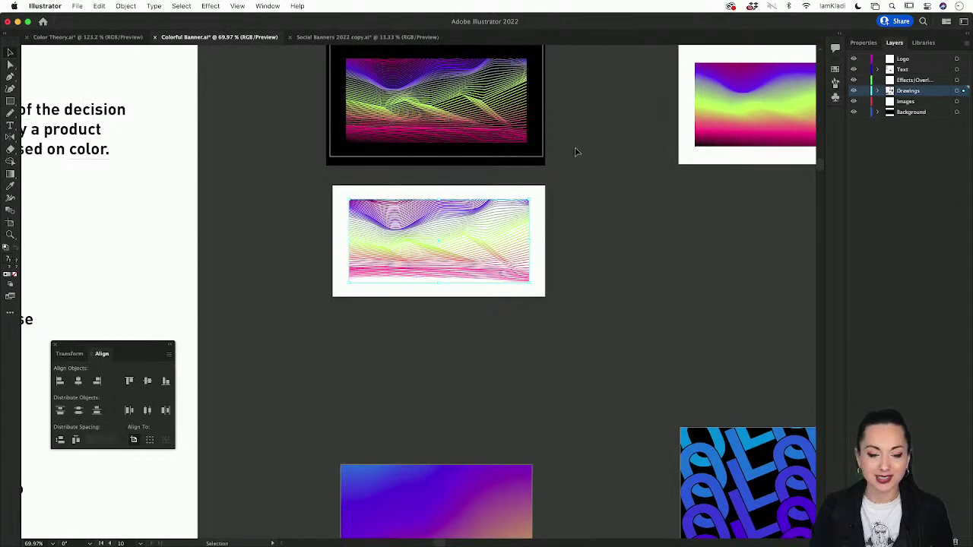
scroll(575, 152, left, 10)
scroll(576, 152, down, 5)
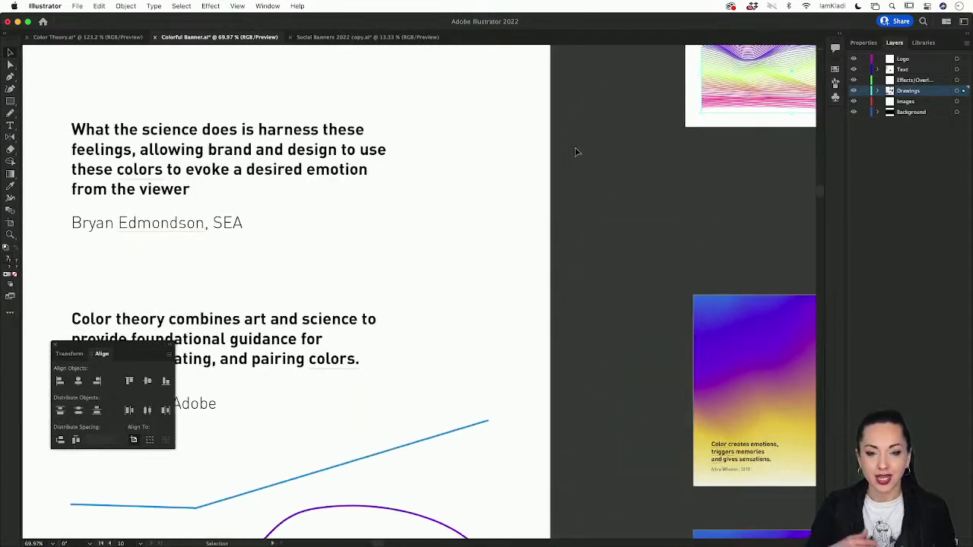
scroll(575, 152, down, 5)
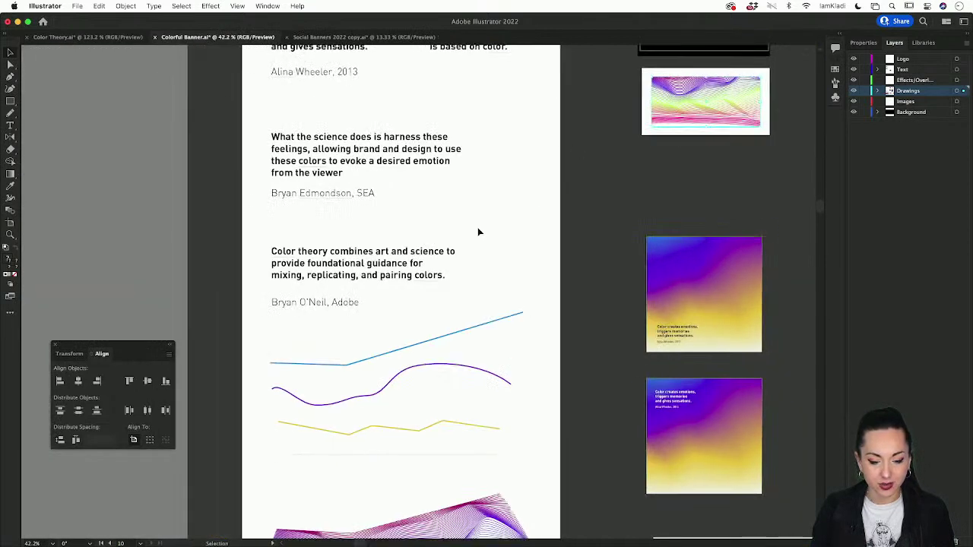
click(352, 293)
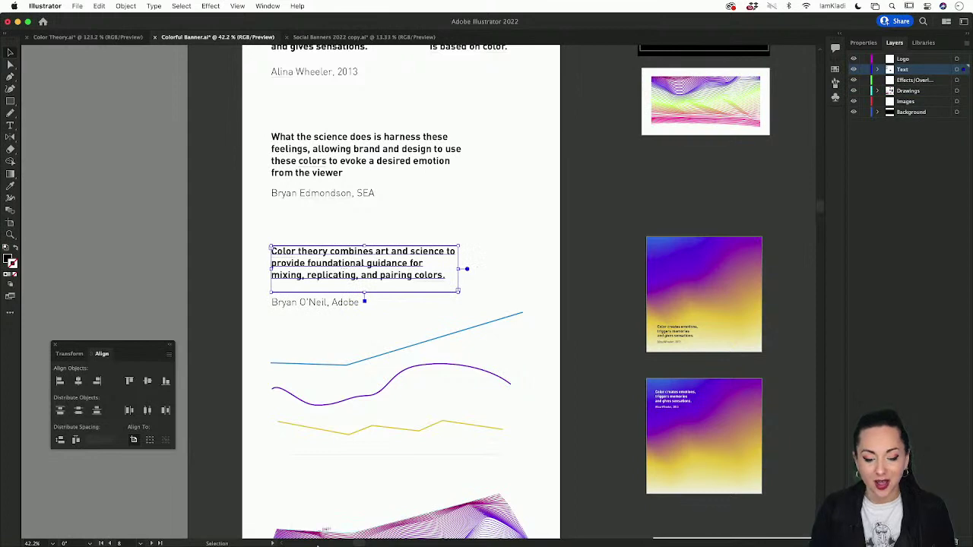
mouse_move(349, 532)
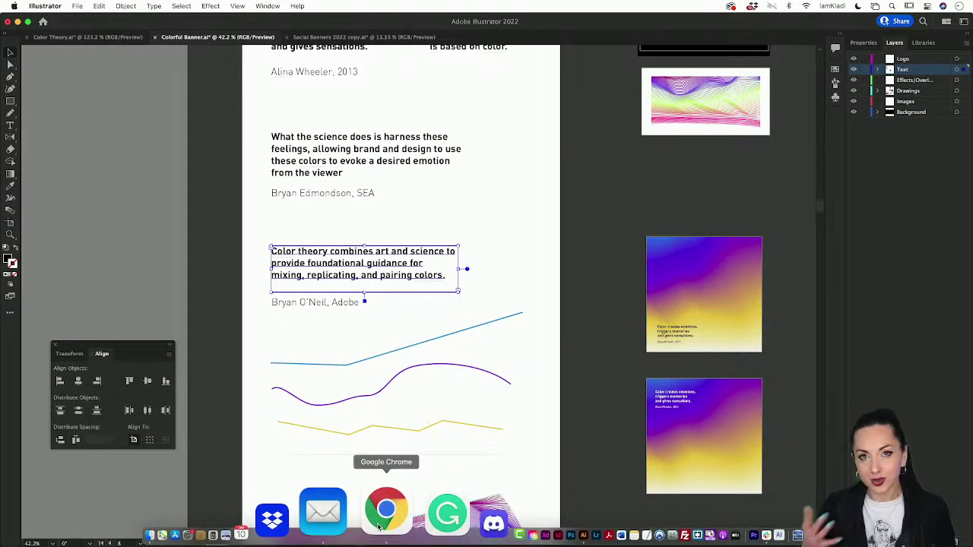
Switch to Chrome and bring up the 'Understanding color: a visual guide' tab
click(382, 515)
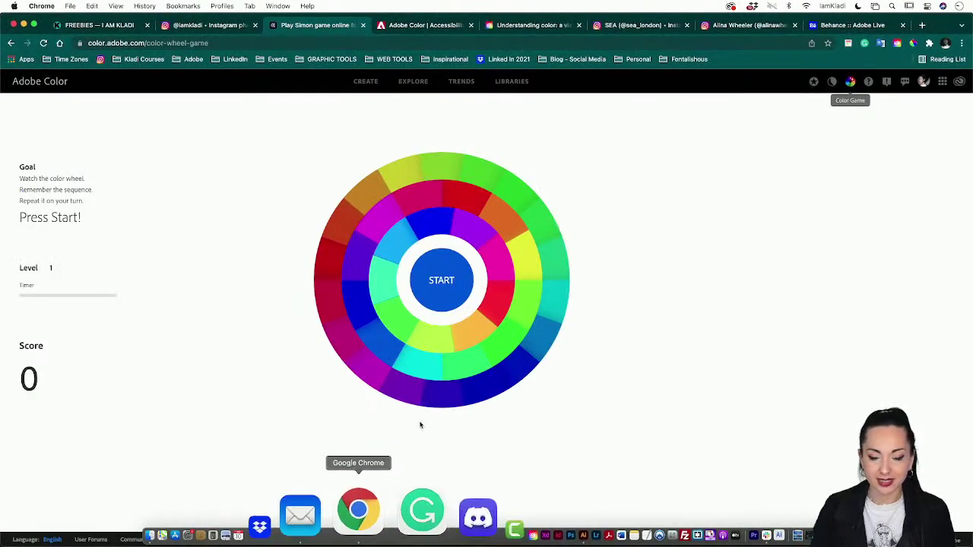
click(524, 25)
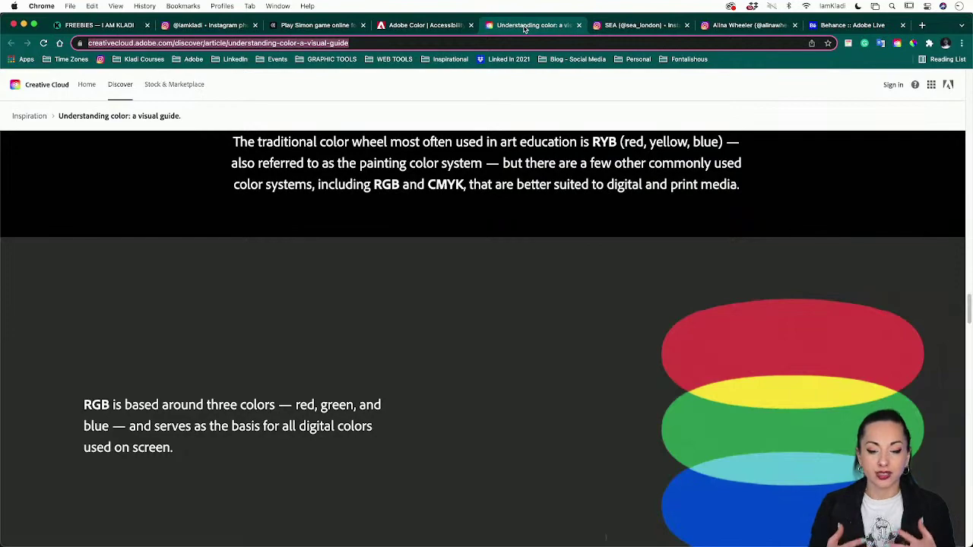
Scroll through the Understanding color article's RYB, RGB and CMYK explanations
scroll(389, 221, up, 20)
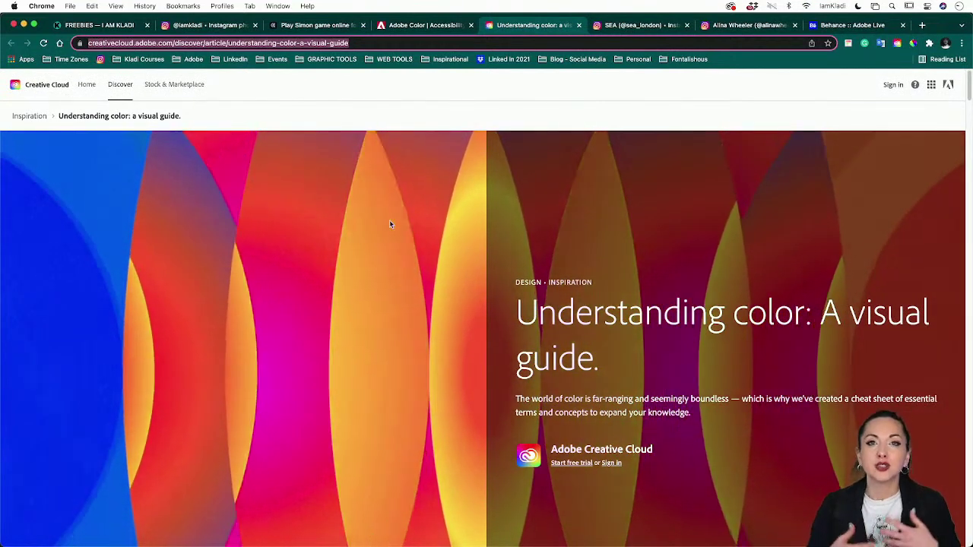
scroll(390, 224, down, 3)
scroll(390, 223, down, 10)
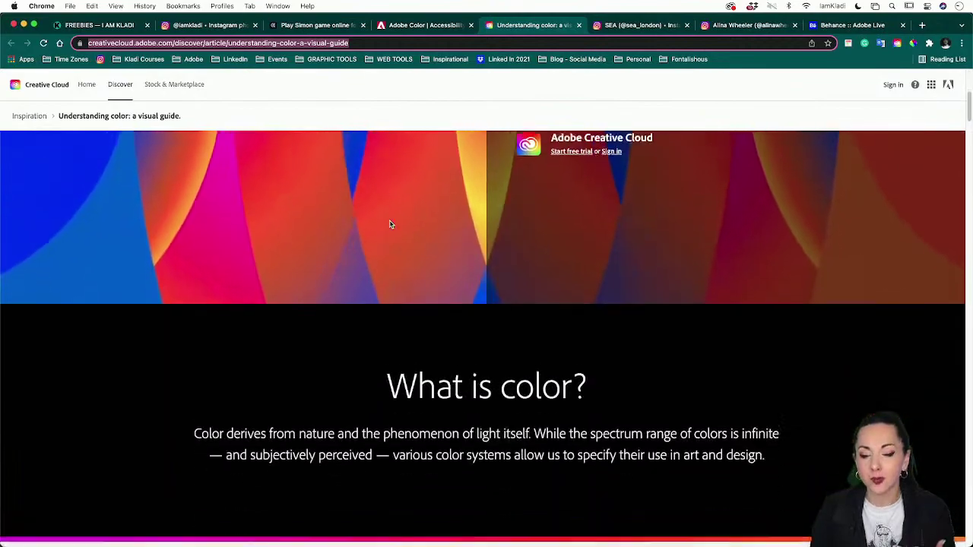
scroll(389, 223, down, 20)
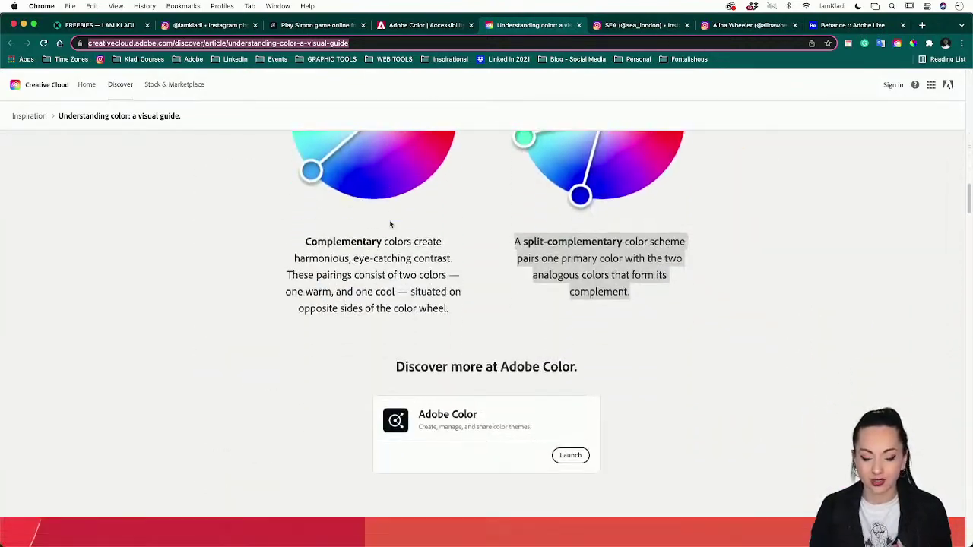
scroll(390, 224, down, 20)
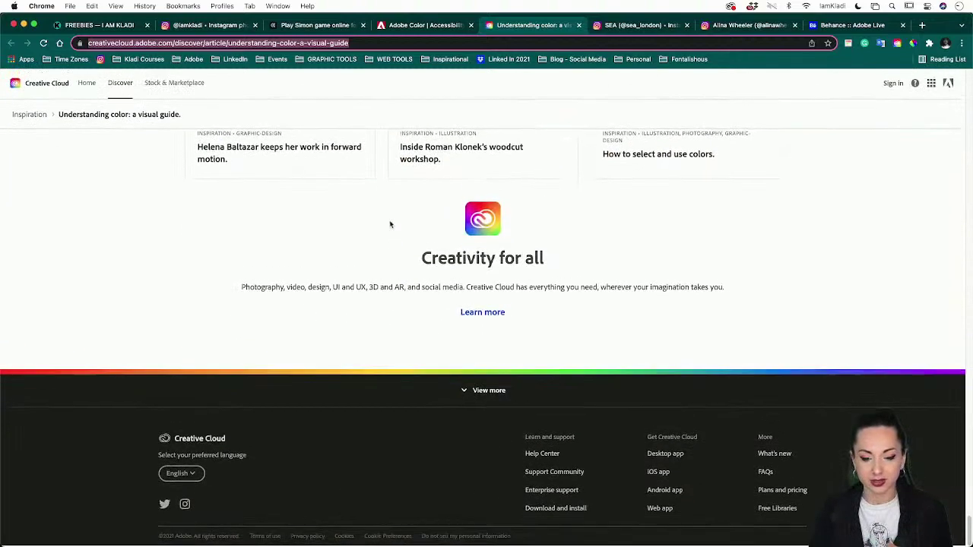
scroll(390, 223, up, 10)
scroll(390, 224, up, 5)
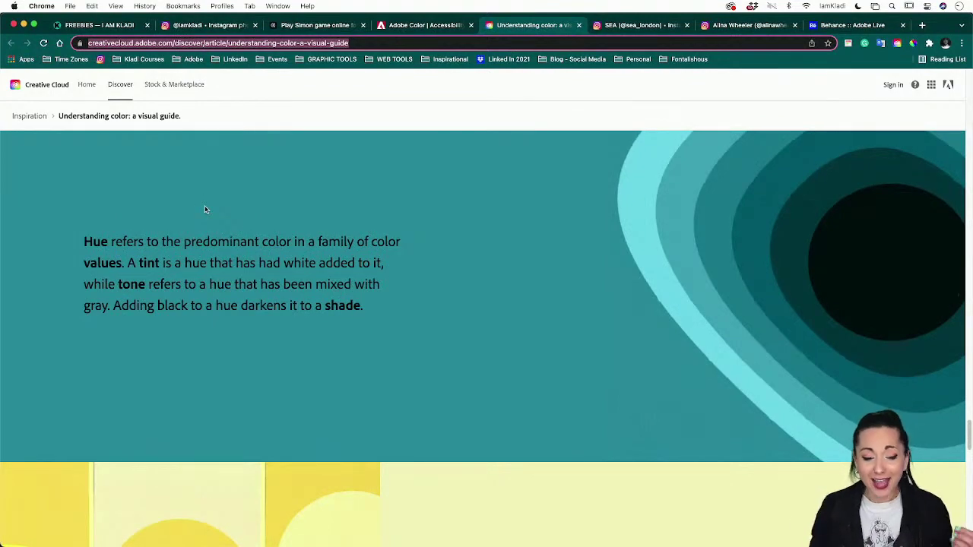
scroll(205, 210, down, 8)
scroll(204, 210, down, 7)
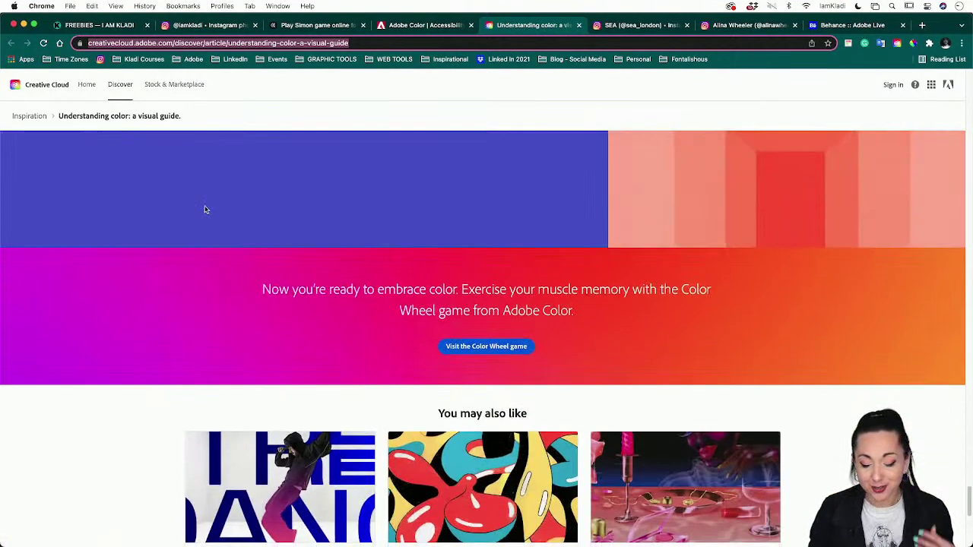
scroll(204, 210, up, 4)
scroll(204, 209, up, 2)
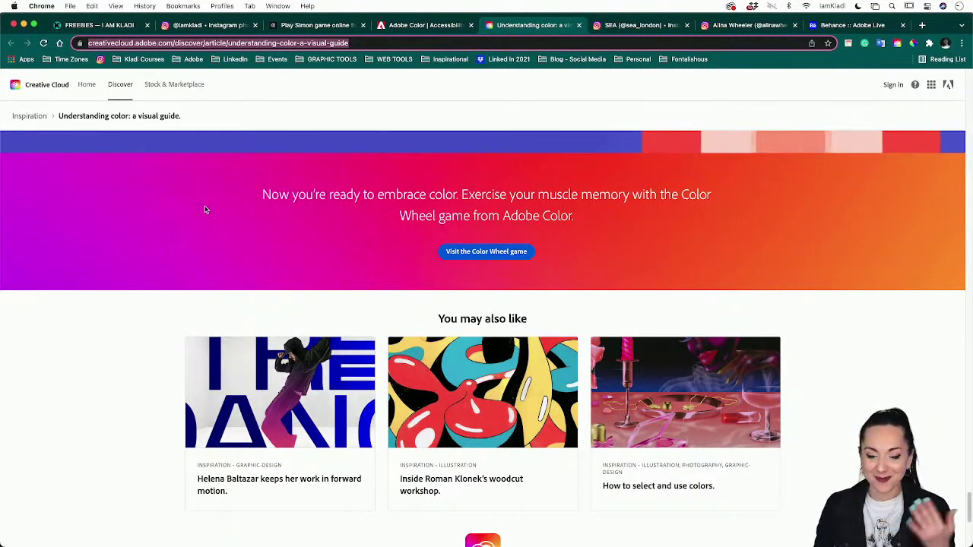
scroll(204, 210, down, 3)
scroll(205, 209, up, 6)
scroll(204, 210, up, 8)
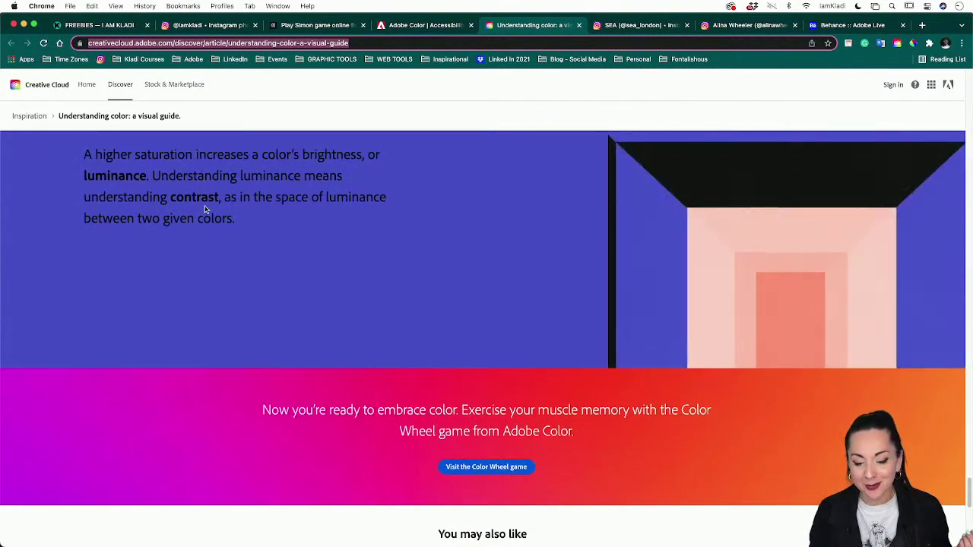
scroll(204, 210, up, 2)
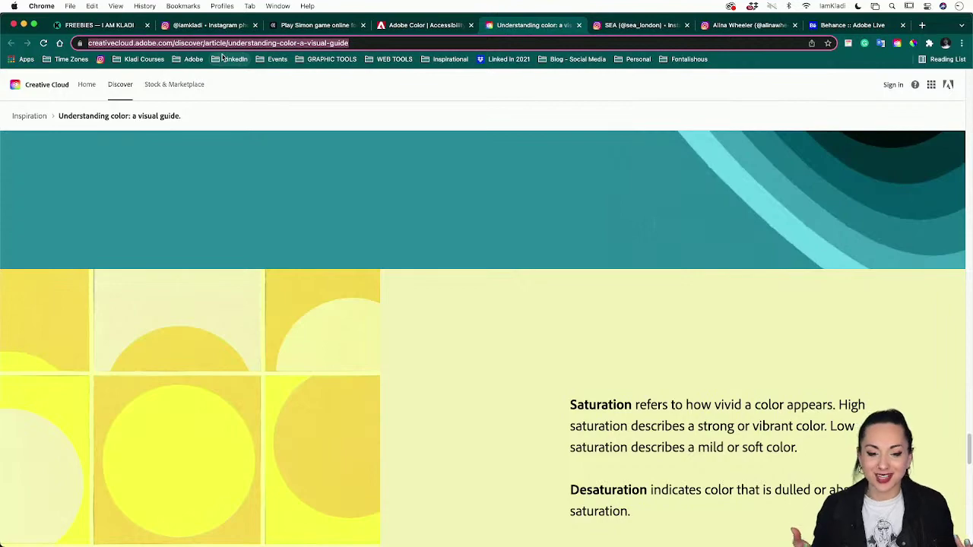
Finish reviewing the article and return to the Colorful Banner document in Illustrator
scroll(267, 219, up, 10)
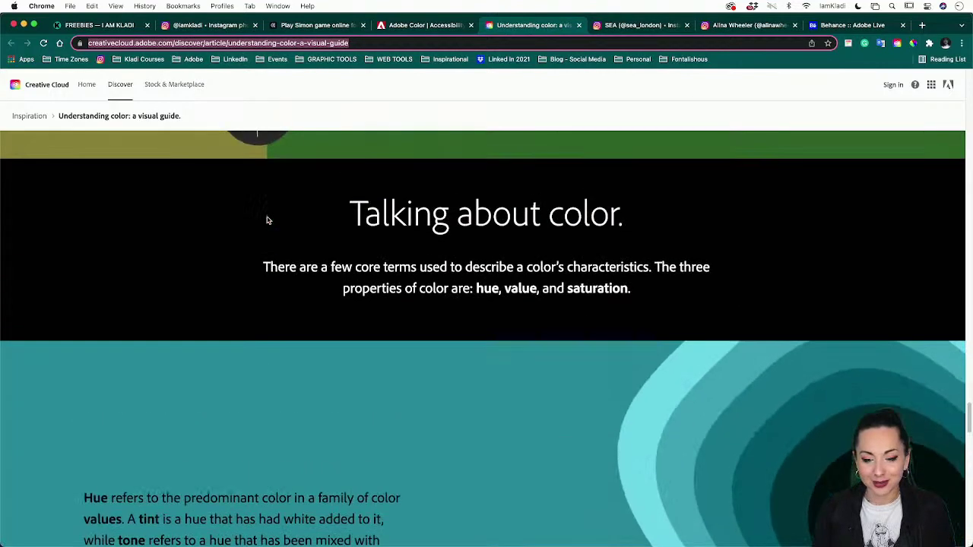
scroll(267, 220, down, 20)
scroll(266, 220, down, 10)
scroll(267, 220, up, 12)
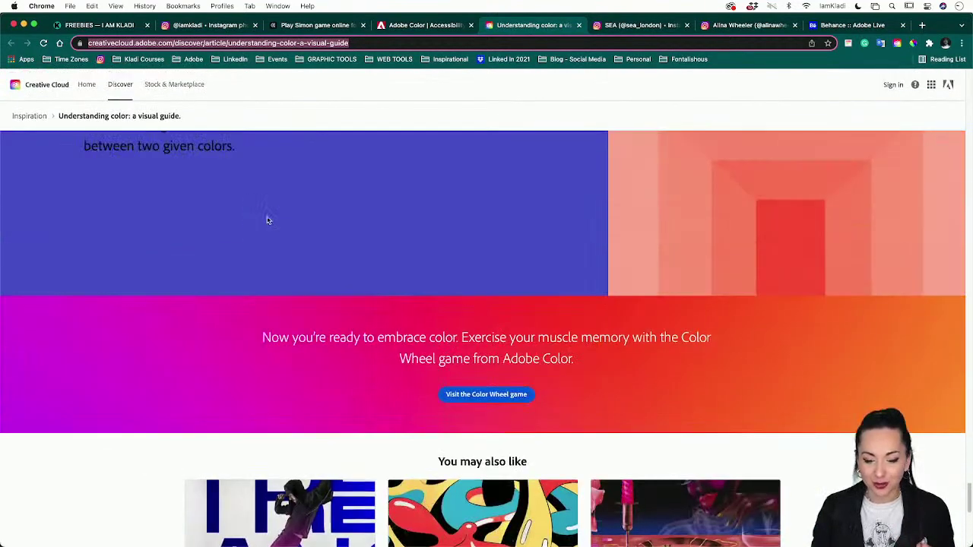
scroll(267, 221, up, 3)
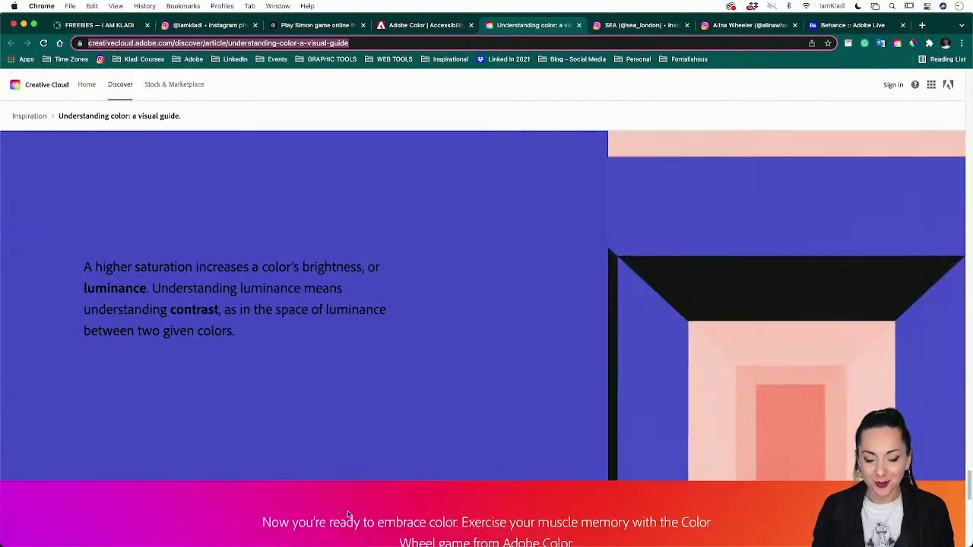
mouse_move(422, 540)
click(475, 536)
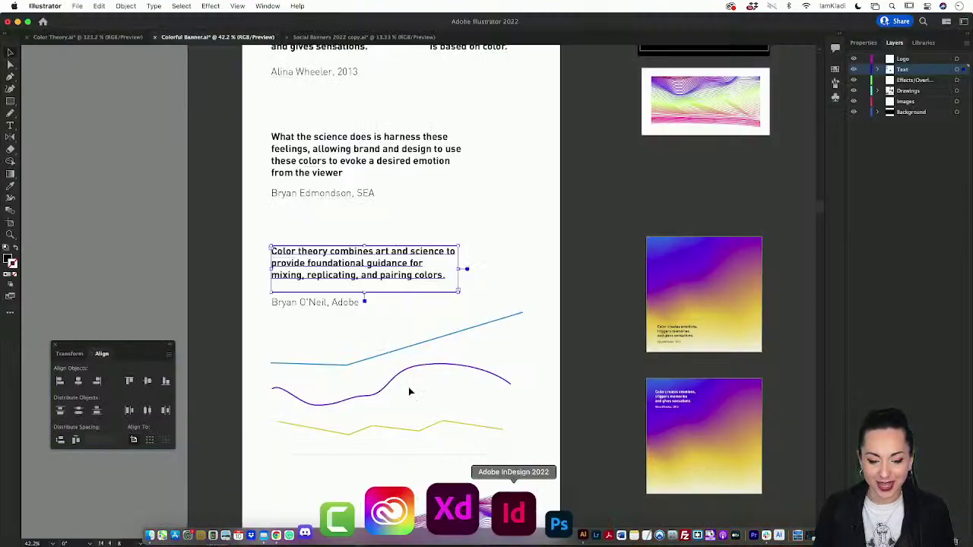
Option-drag a copy of the third quote's author credit off the artboard and enlarge its frame
click(346, 304)
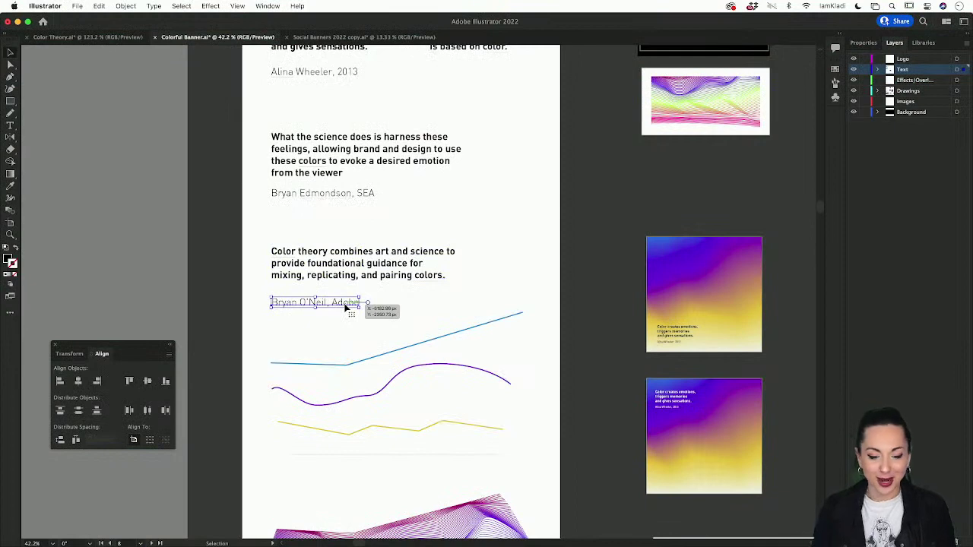
drag(346, 305, 624, 195)
scroll(532, 228, right, 3)
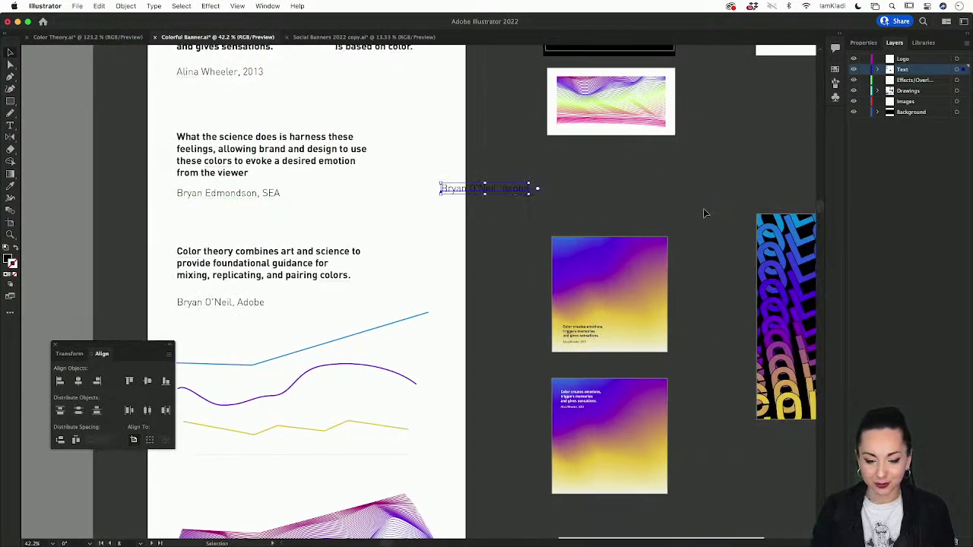
scroll(541, 196, up, 3)
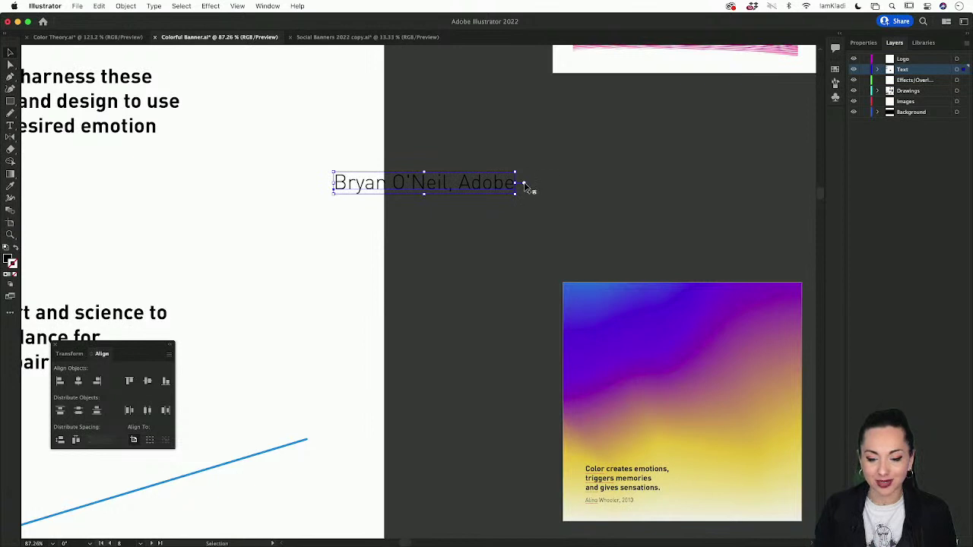
scroll(524, 184, up, 1)
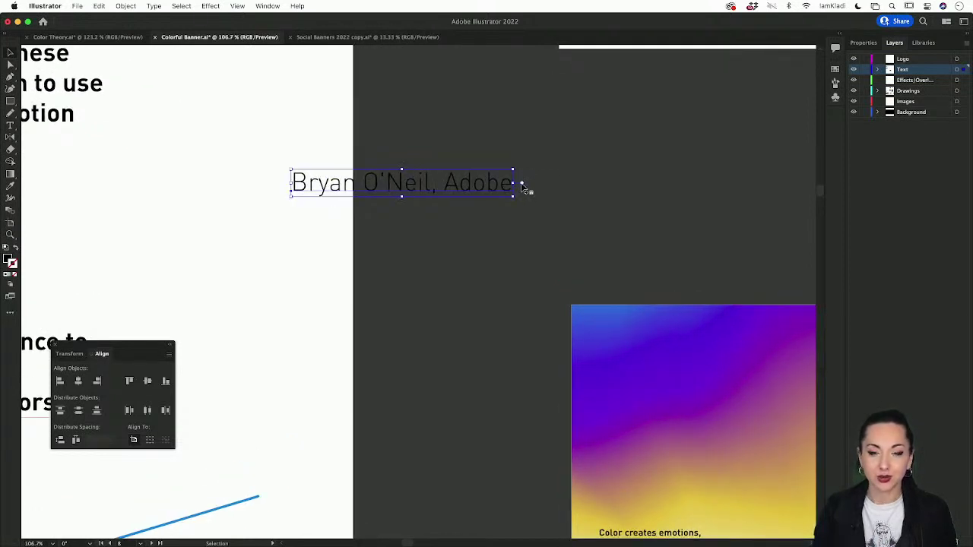
drag(513, 196, 792, 274)
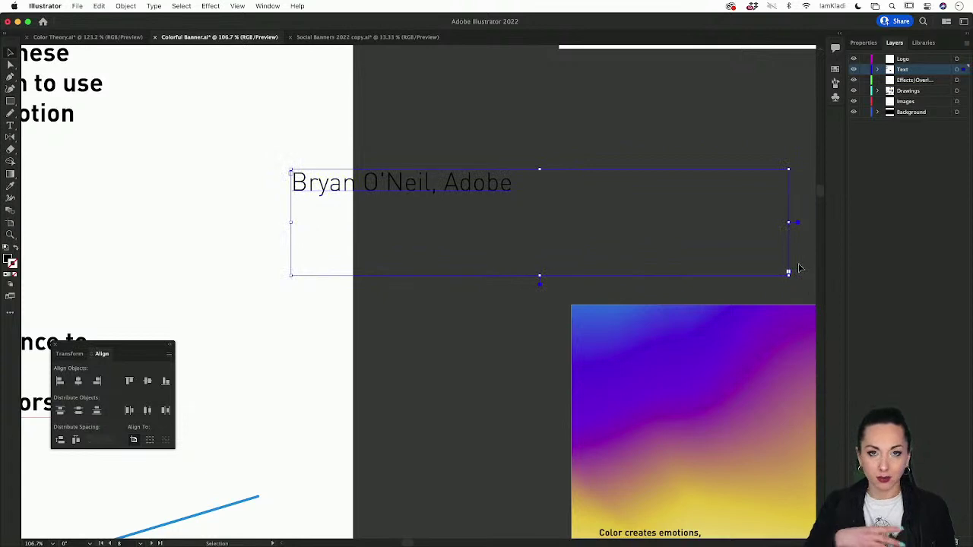
Replace all of the copied credit's text with the pasted article URL
double_click(476, 182)
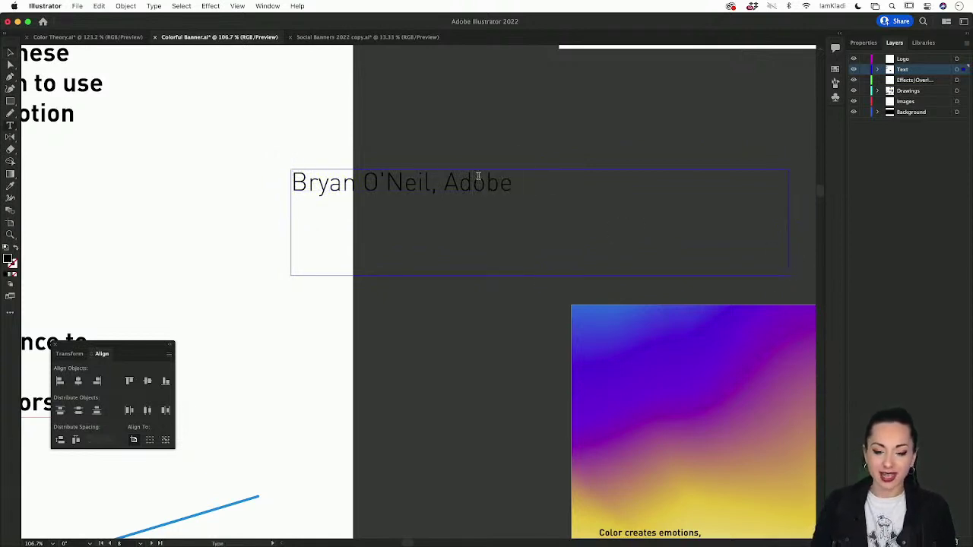
double_click(478, 182)
key(super+a)
text(https://creativecloud.adobe.com/discover/article/understanding-color-a-visual-guide)
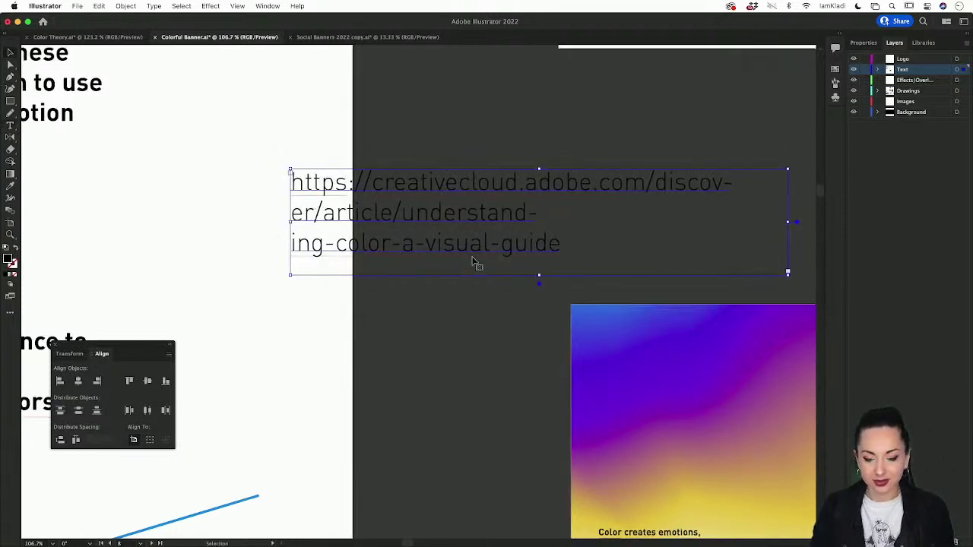
Widen the URL text frame to fit one line and move it beside the second quote
scroll(512, 255, right, 2)
scroll(762, 207, down, 1)
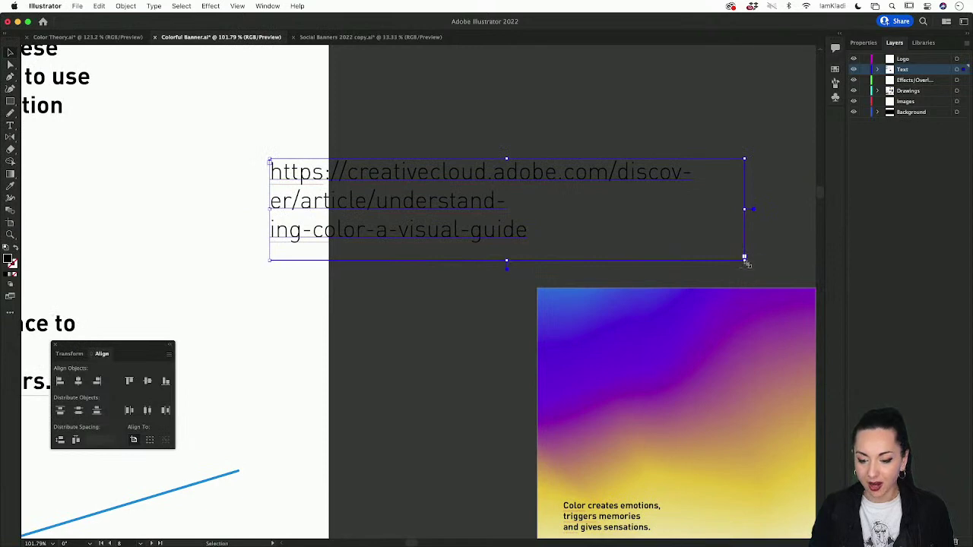
drag(746, 263, 806, 206)
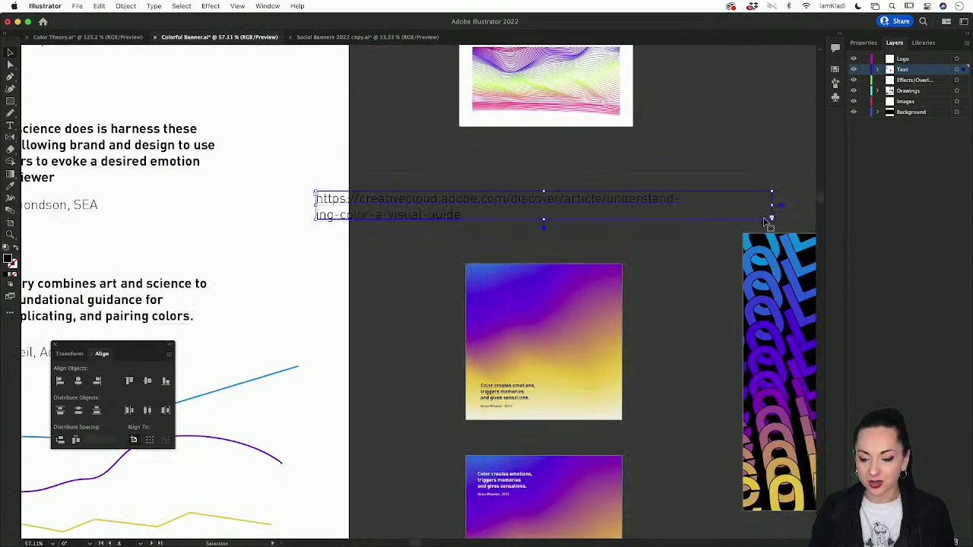
drag(771, 219, 820, 219)
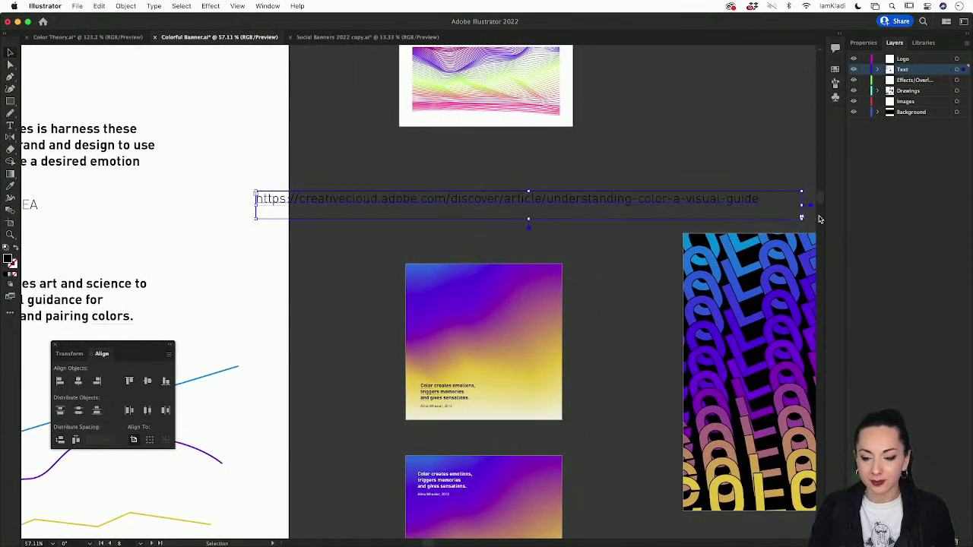
drag(666, 188, 565, 213)
scroll(646, 197, down, 3)
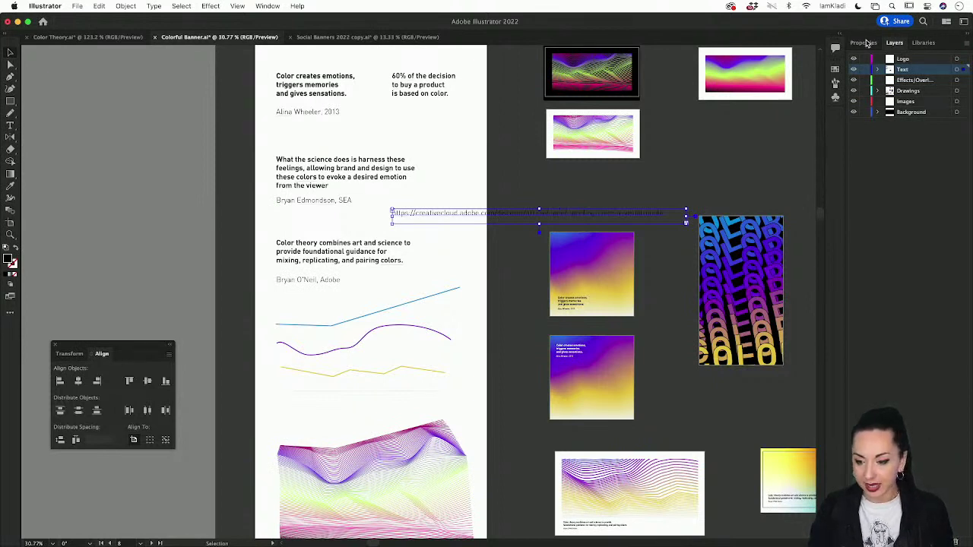
Set the URL caption's font size to 23 pt in the Properties Character section
click(863, 43)
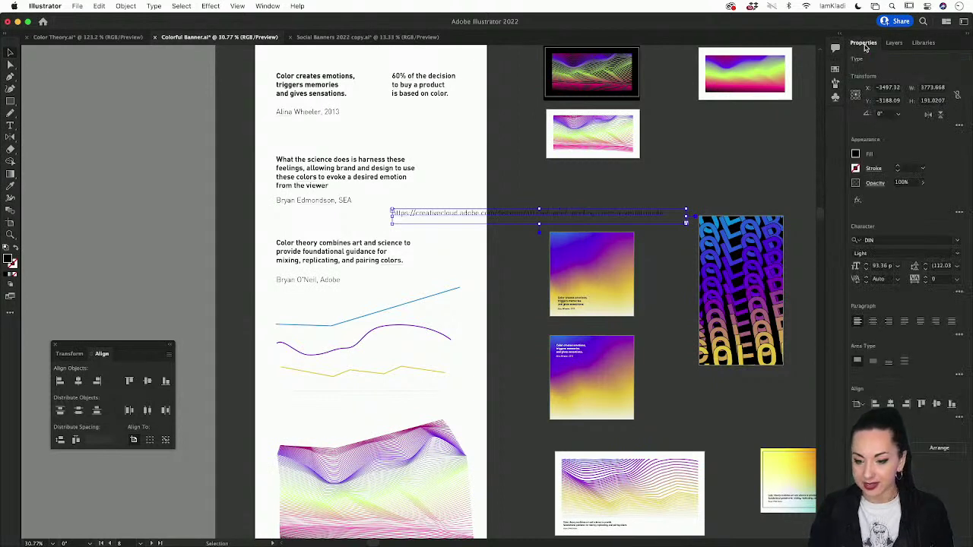
click(878, 266)
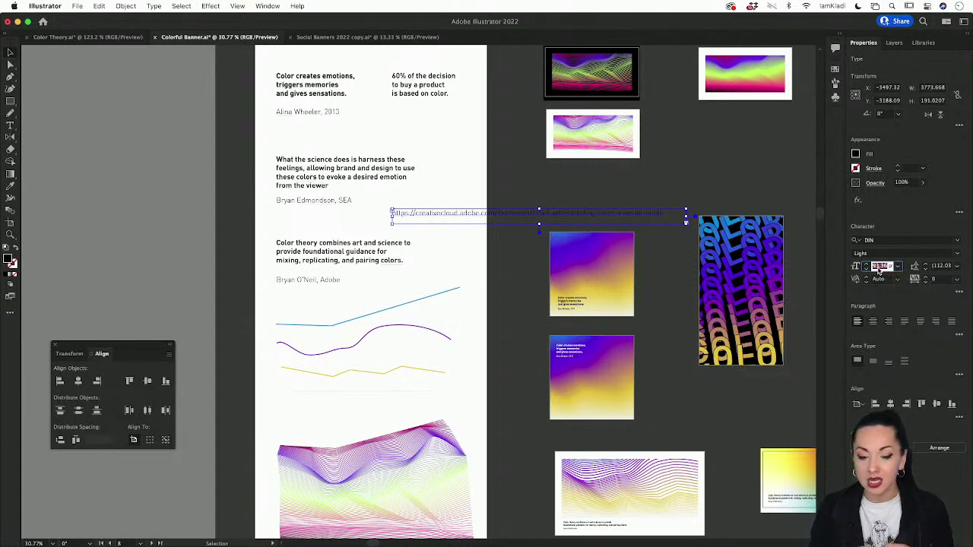
text(23)
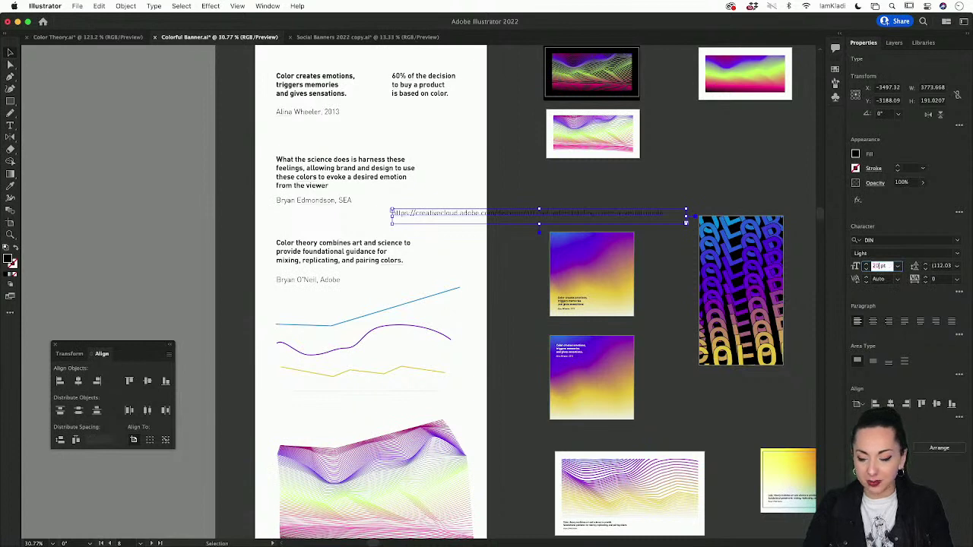
key(Return)
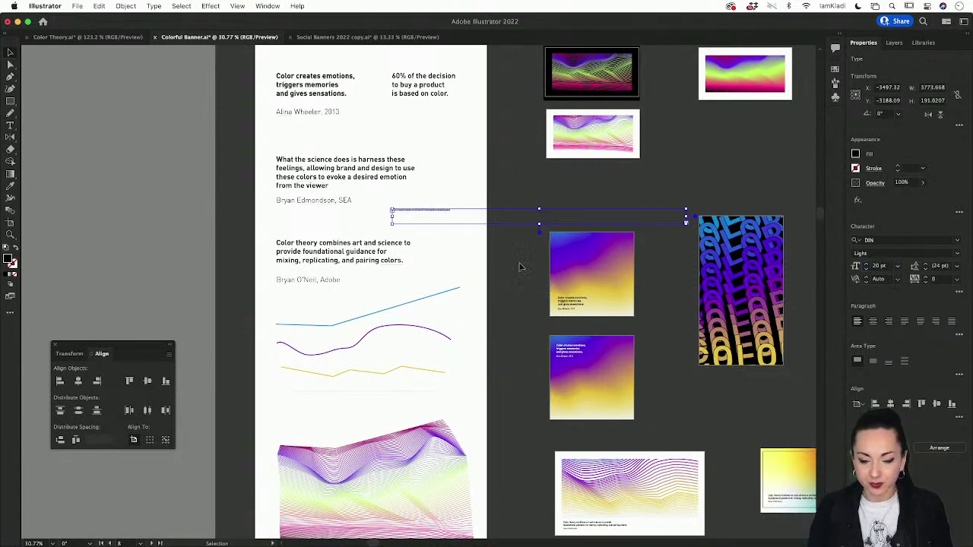
click(454, 220)
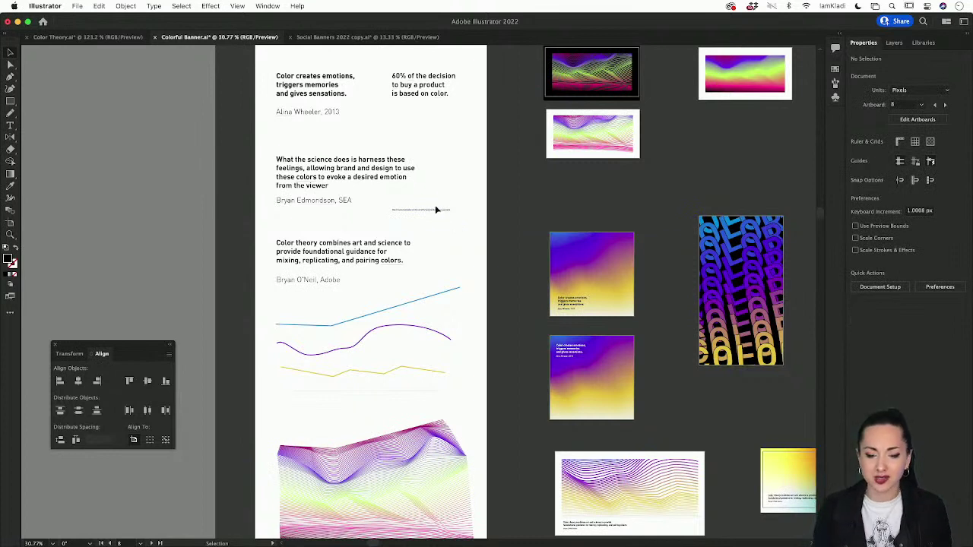
click(447, 213)
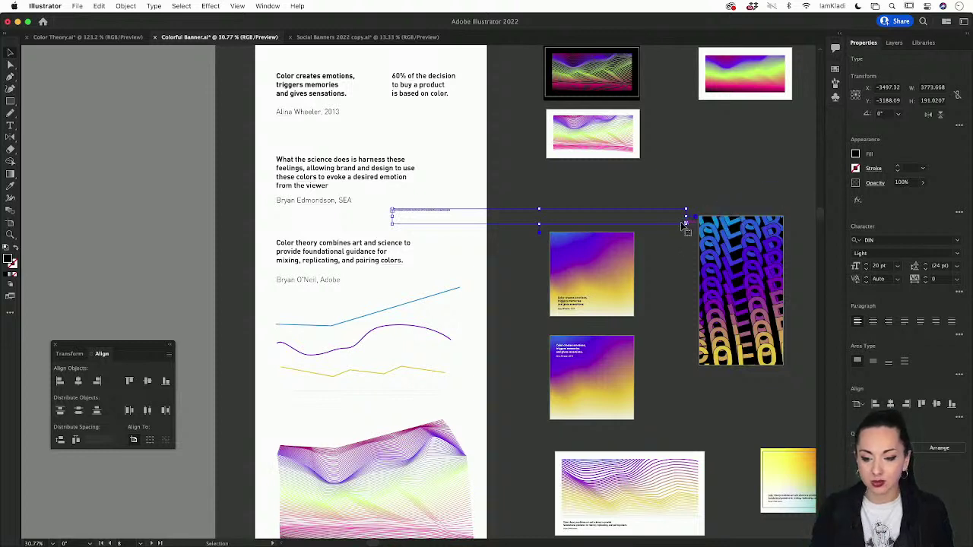
Reshape and nudge the URL caption, convert it to point text (about 744.6 × 21.8), undoing a stray resize
drag(686, 223, 475, 245)
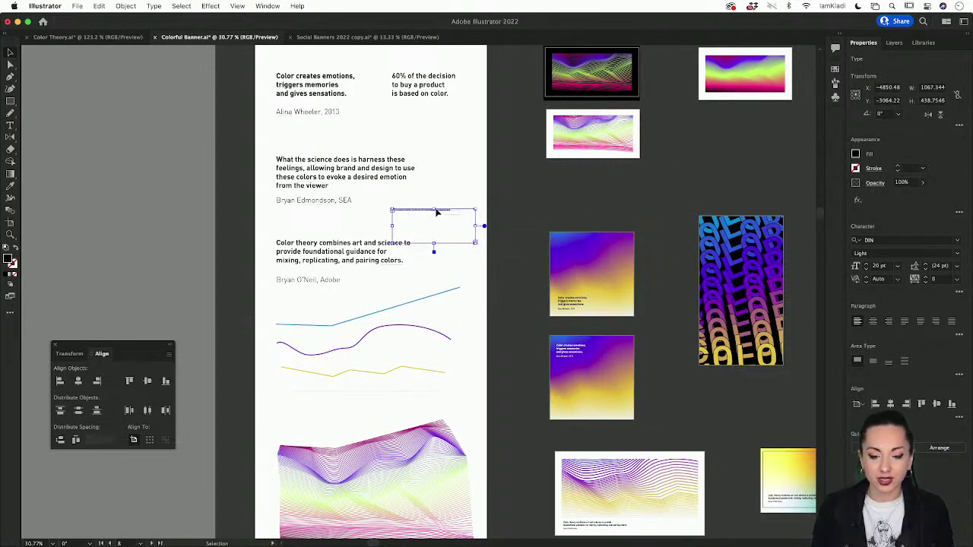
drag(436, 211, 426, 211)
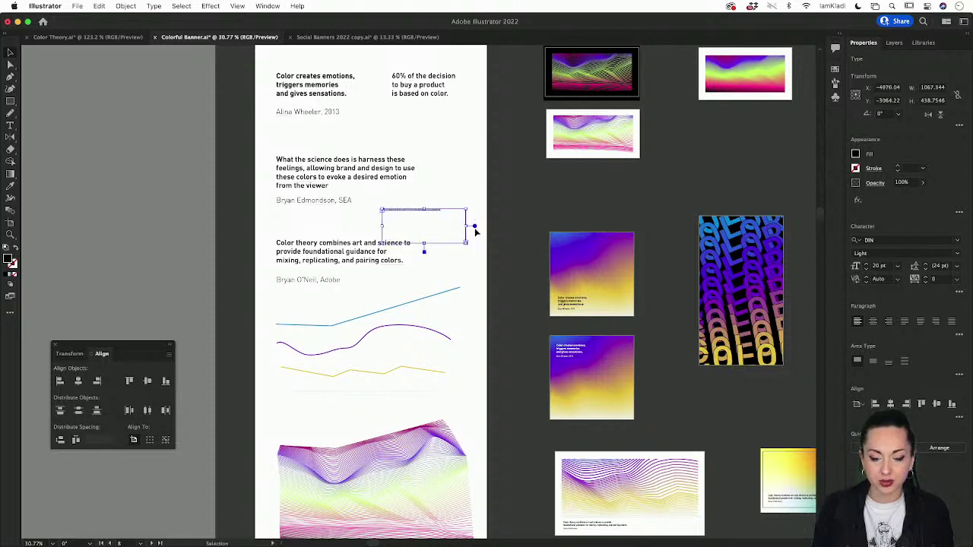
double_click(474, 227)
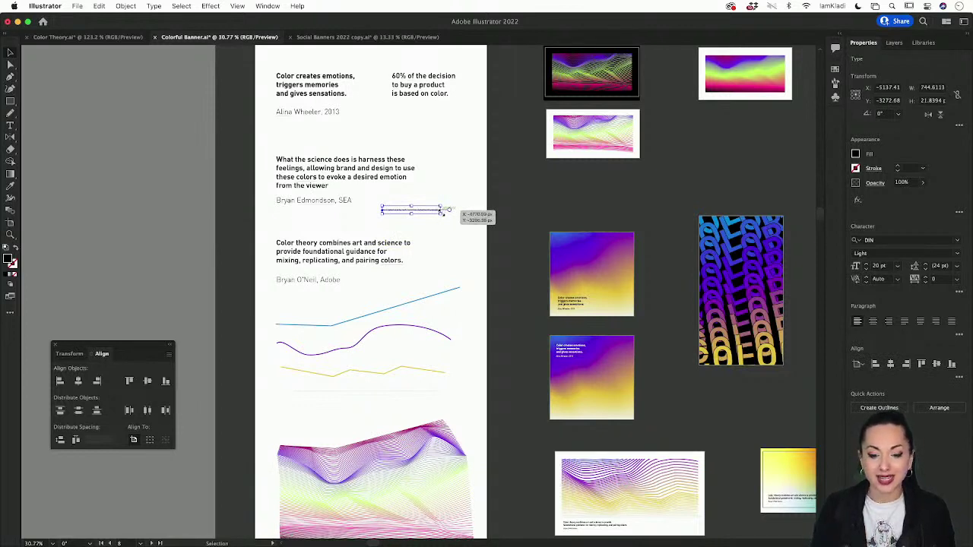
drag(452, 212, 553, 238)
key(super+z)
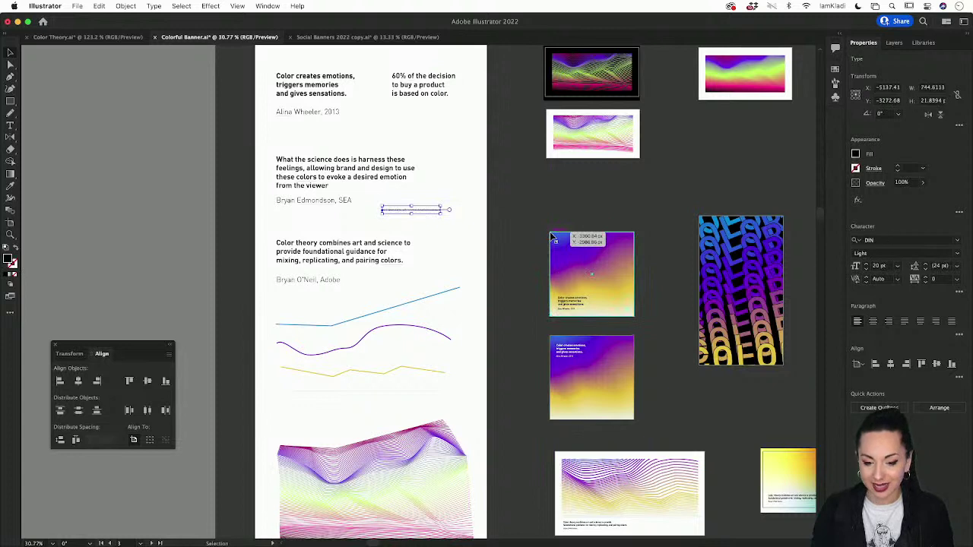
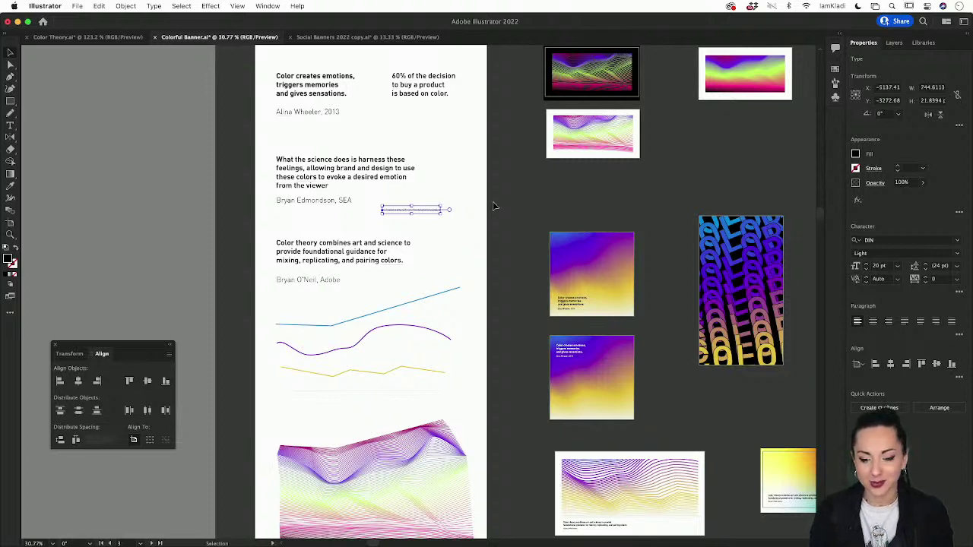
Duplicate the Color theory quote beside the artboard and set the copy to 25 pt
scroll(494, 238, right, 2)
click(372, 264)
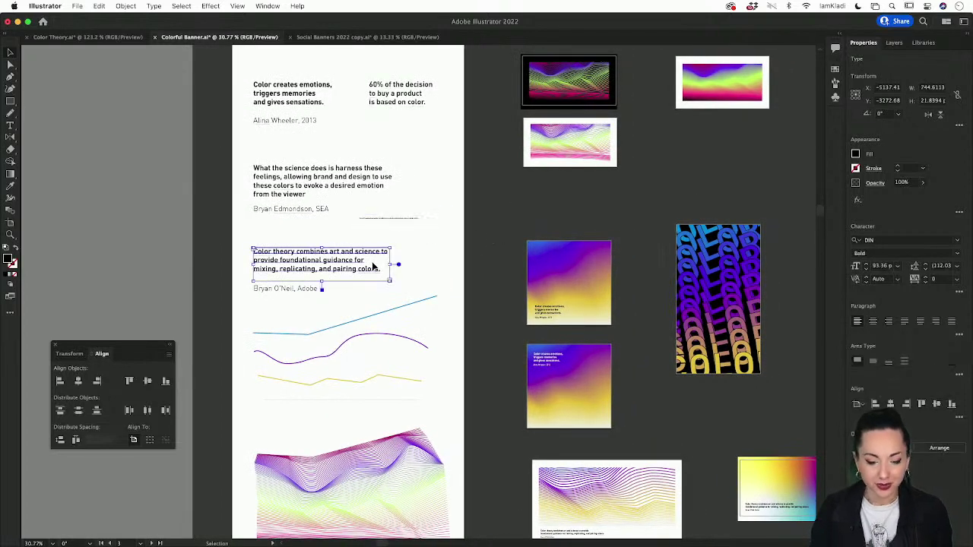
drag(351, 267, 578, 198)
click(879, 266)
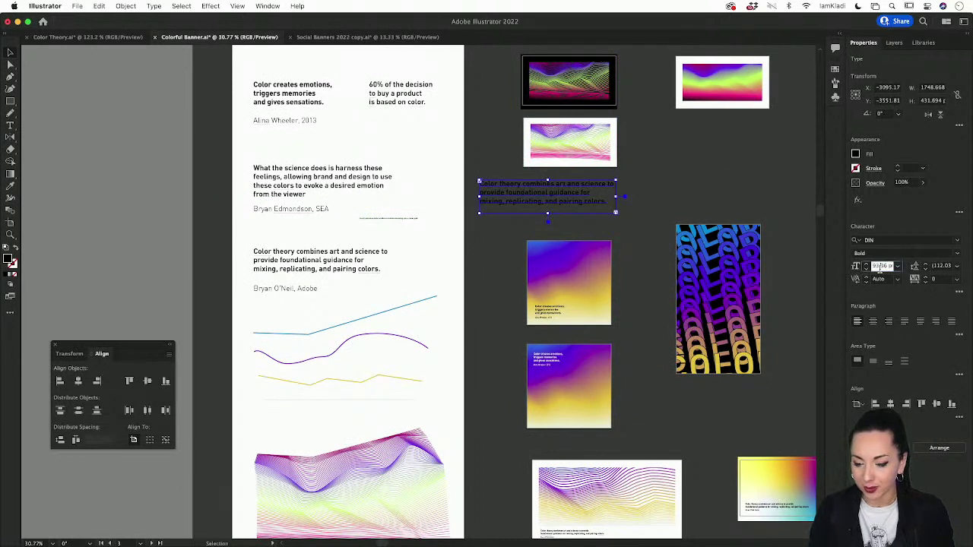
text(25)
key(Return)
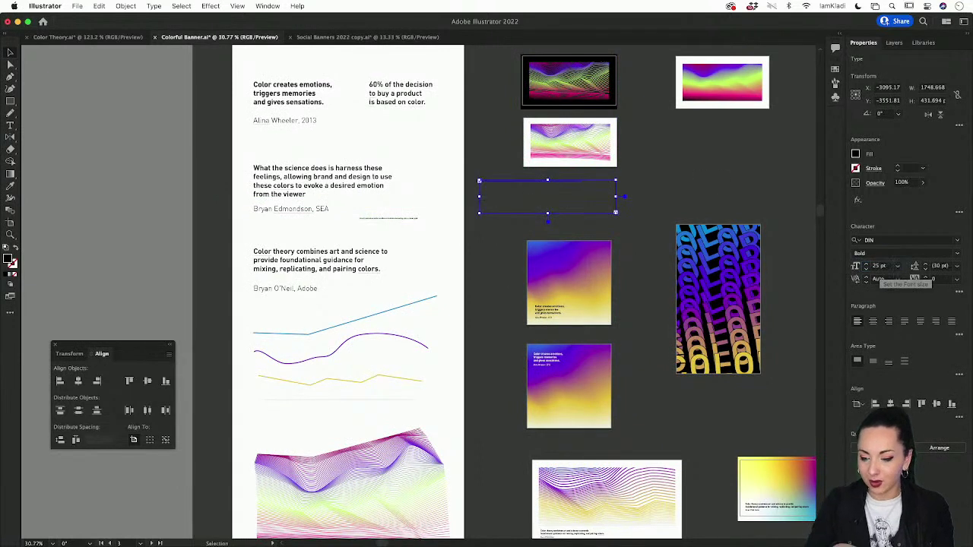
Move the copy lower beside the banner and break it into two lines after "provide"
scroll(637, 181, up, 2)
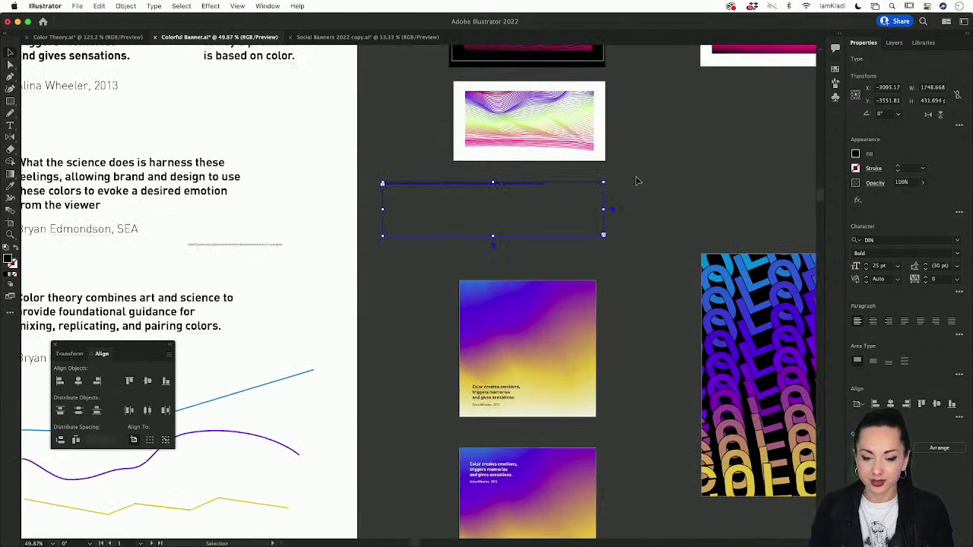
scroll(532, 196, up, 1)
drag(532, 195, 432, 271)
scroll(457, 199, up, 2)
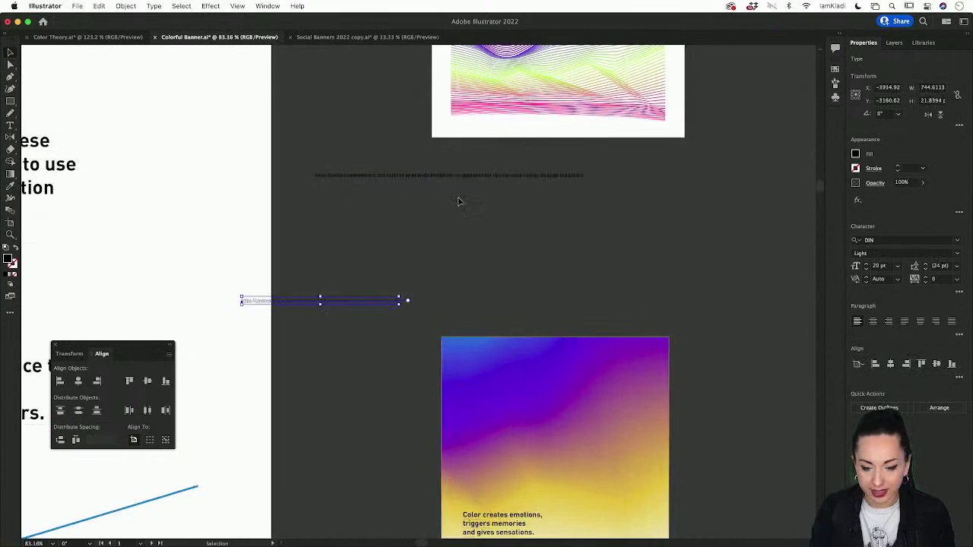
scroll(458, 199, up, 3)
double_click(376, 170)
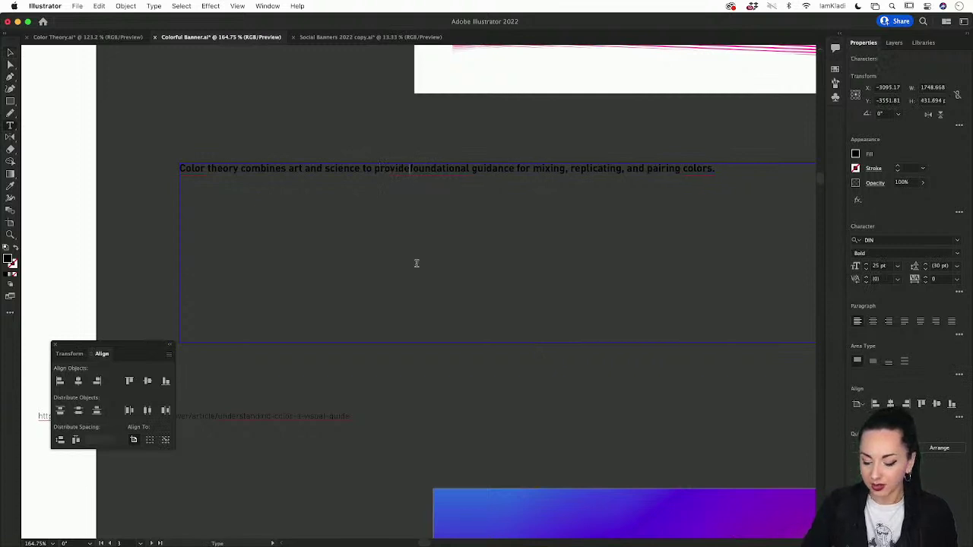
key(Return)
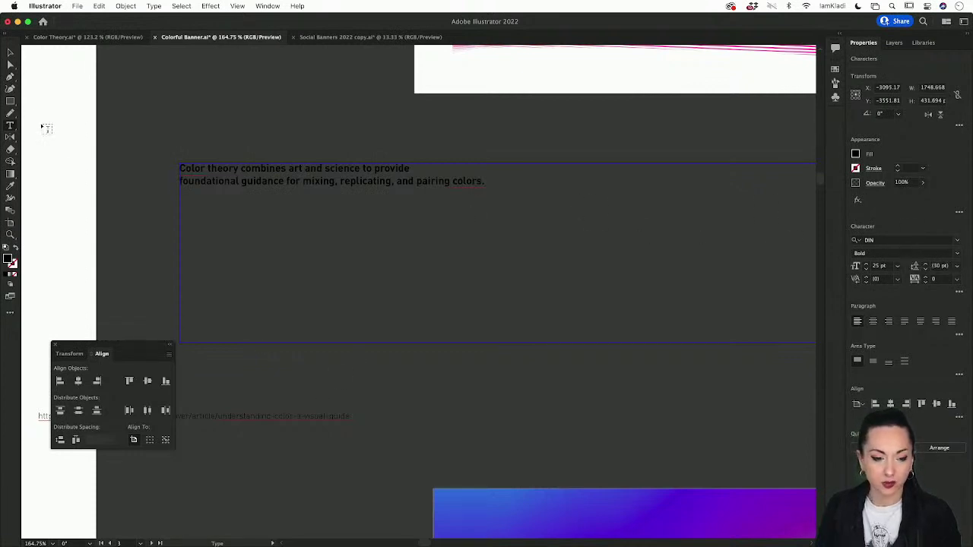
click(10, 52)
scroll(298, 213, right, 3)
Convert the quote frame to fit its text and move the URL line beneath it
scroll(298, 212, down, 2)
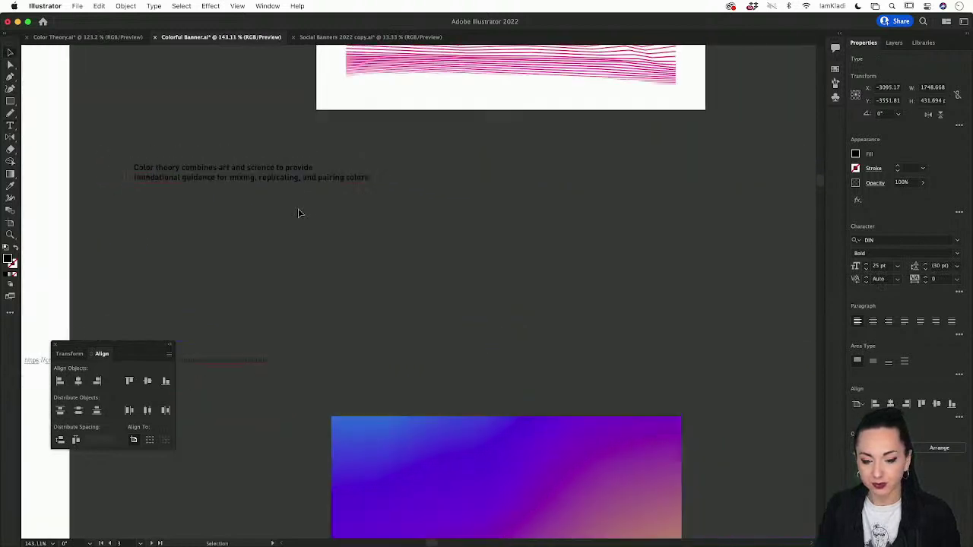
click(714, 238)
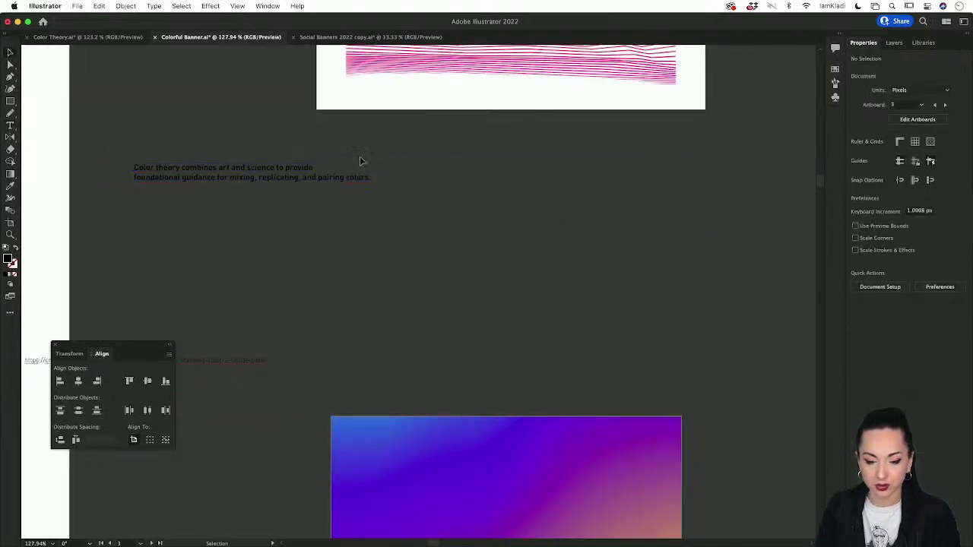
click(359, 159)
click(712, 235)
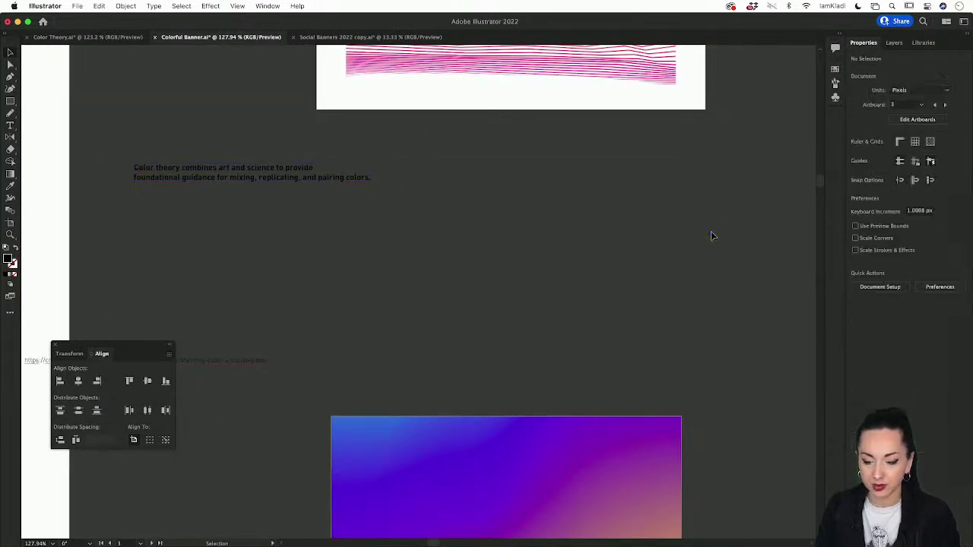
click(302, 194)
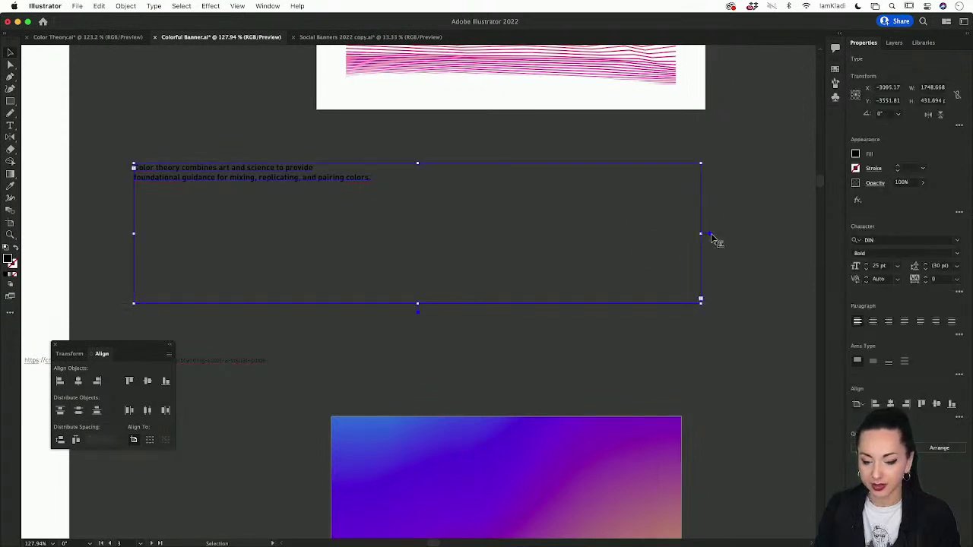
double_click(711, 233)
drag(265, 361, 374, 205)
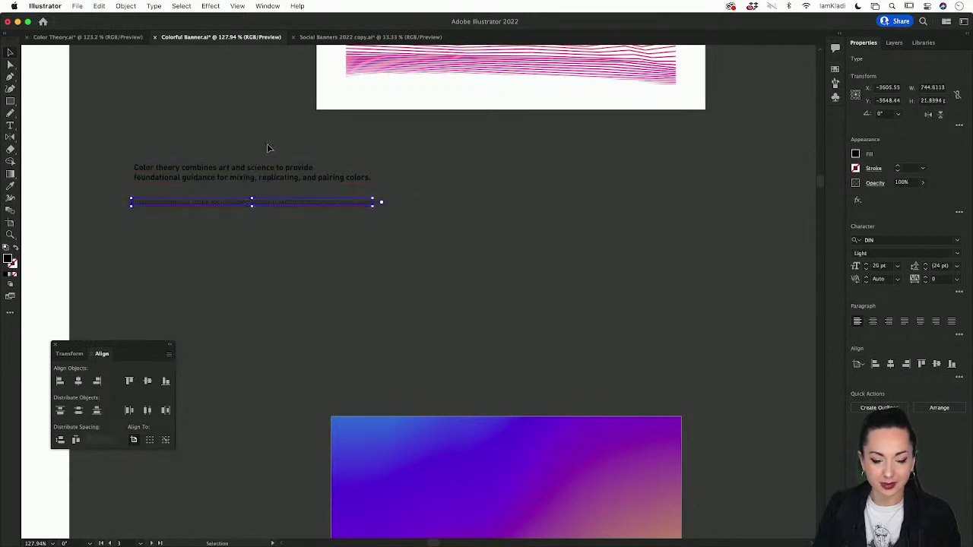
Left-align the quote and URL relative to each other
drag(267, 148, 301, 254)
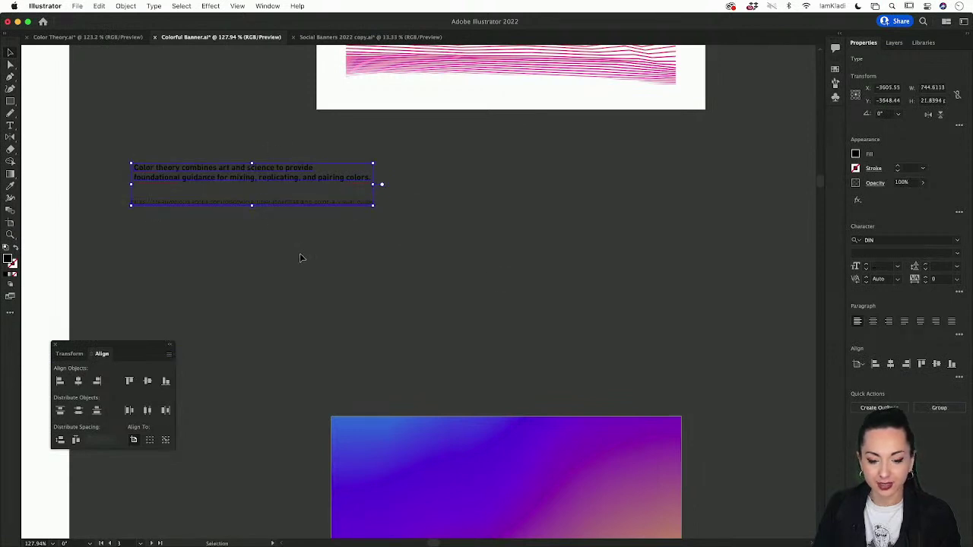
click(876, 377)
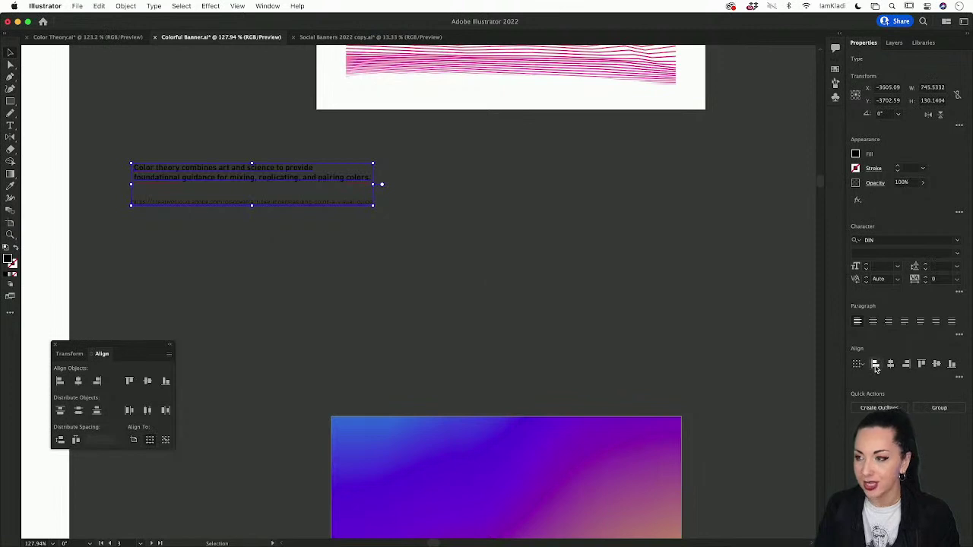
click(875, 368)
click(489, 310)
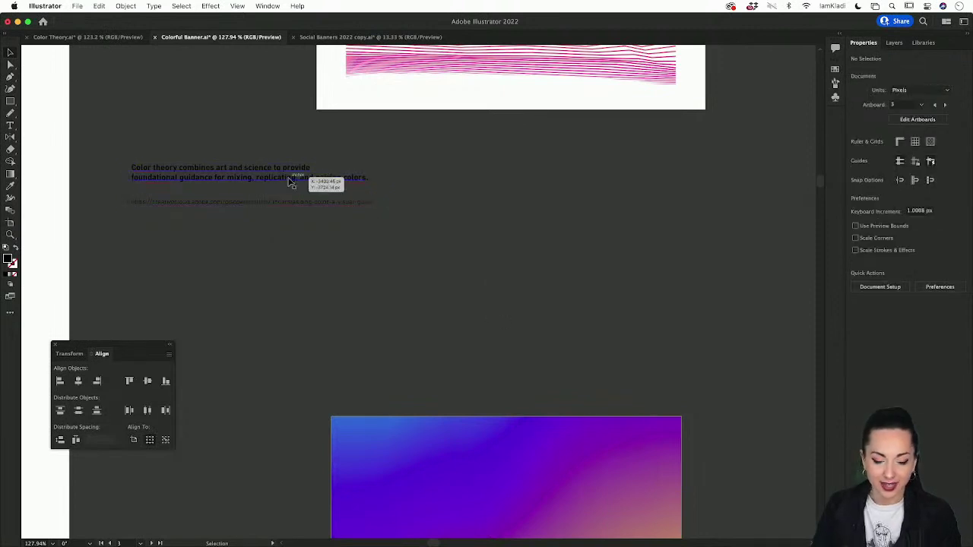
Move the quote and URL together onto the wave banner, over its bottom lines
scroll(293, 179, up, 3)
scroll(293, 183, down, 1)
click(290, 188)
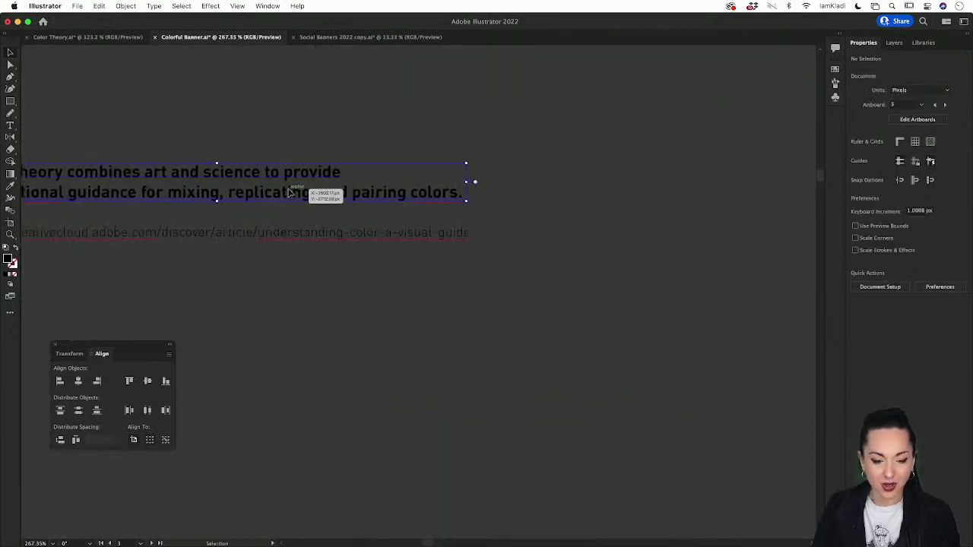
scroll(289, 189, down, 3)
shift+click(275, 209)
drag(267, 193, 491, 141)
scroll(491, 142, up, 5)
scroll(492, 141, down, 3)
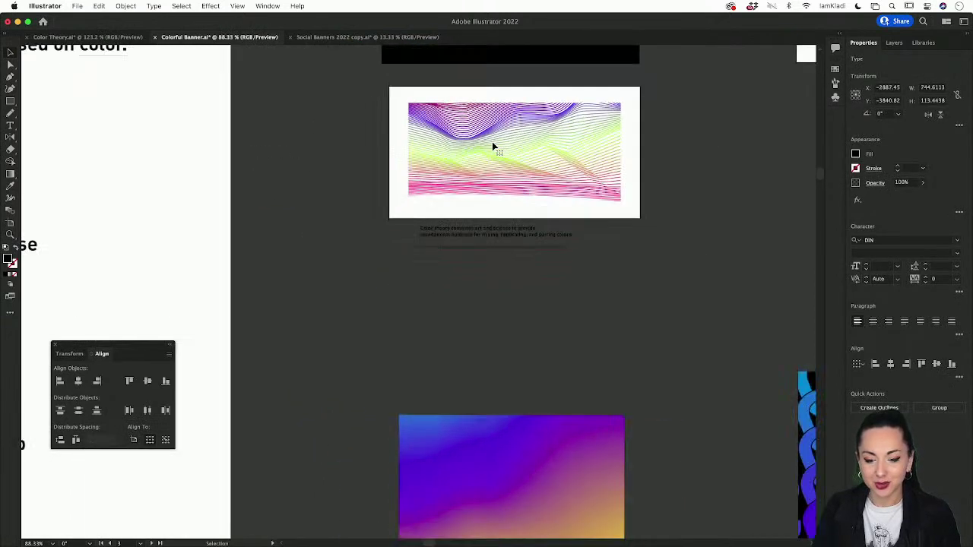
scroll(491, 282, up, 5)
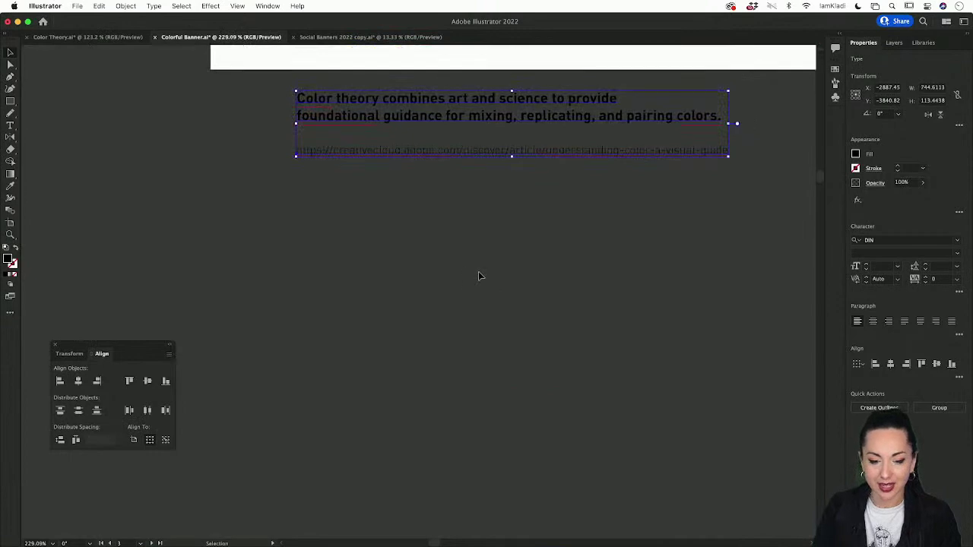
scroll(480, 274, up, 2)
drag(463, 213, 423, 85)
scroll(423, 84, up, 3)
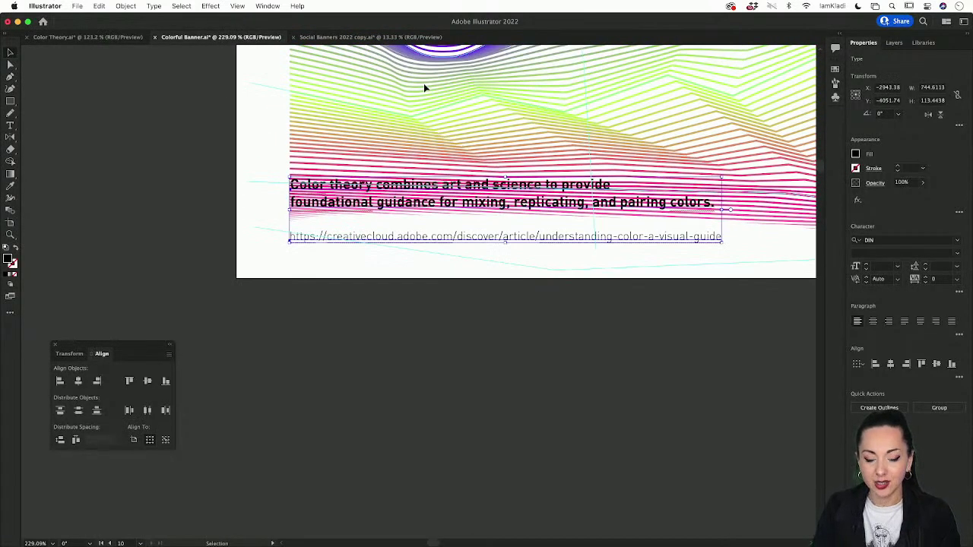
click(417, 252)
scroll(417, 252, down, 4)
scroll(419, 252, up, 2)
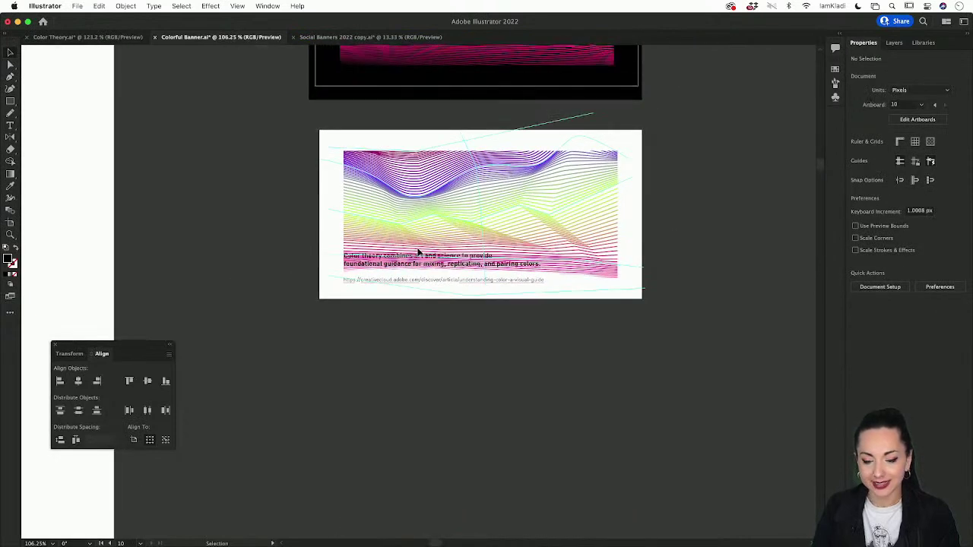
Adjust the blend's pink bottom line and stretch a thin path's top point inside the clip group
click(477, 199)
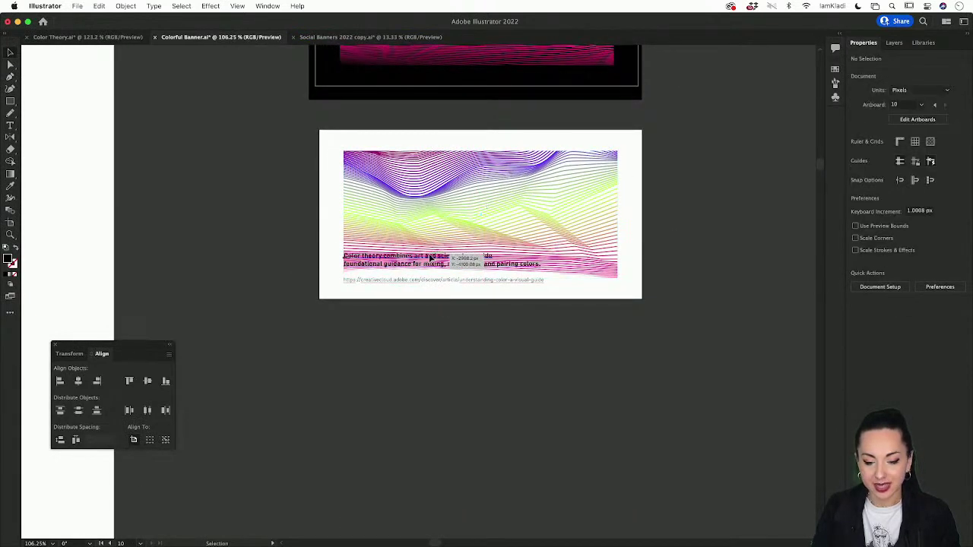
double_click(469, 226)
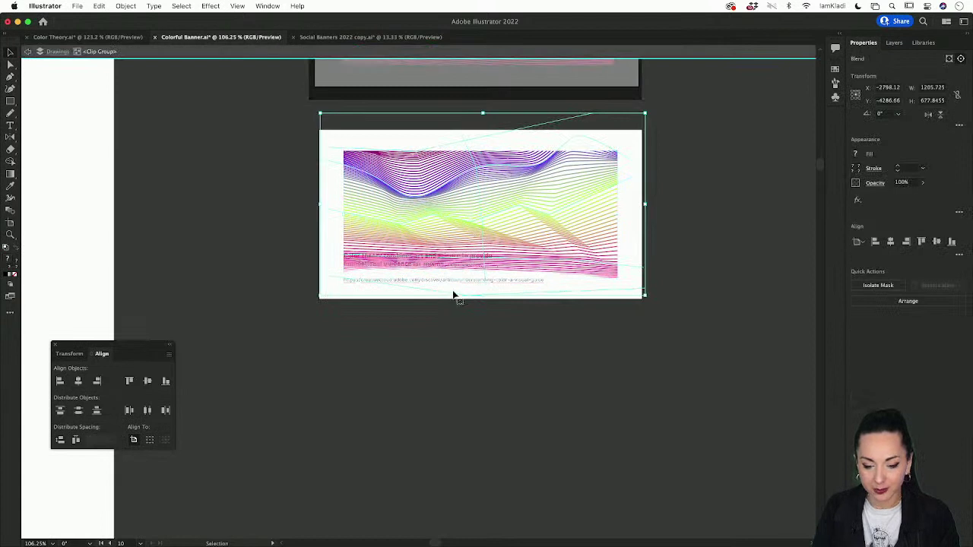
double_click(505, 297)
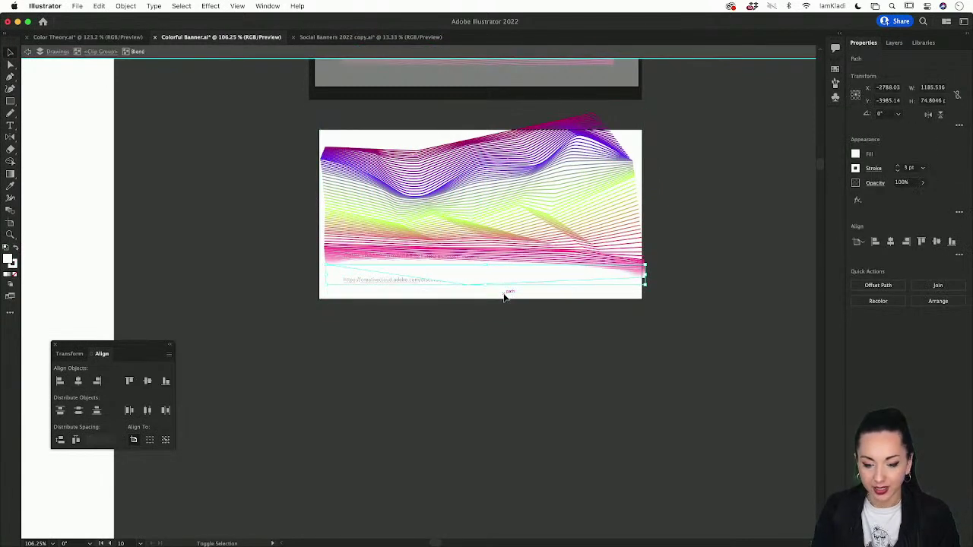
click(547, 256)
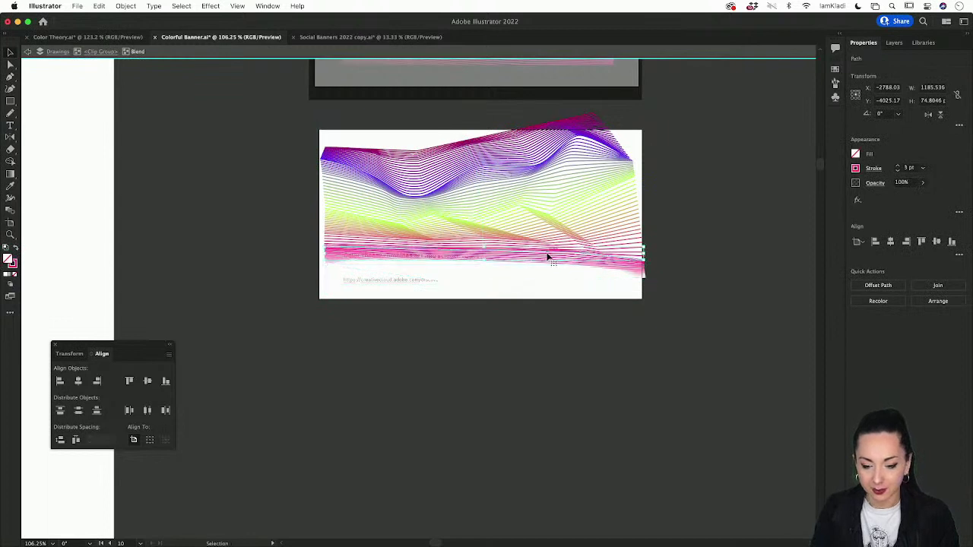
mouse_move(548, 257)
mouse_down()
mouse_move(548, 266)
mouse_move(547, 246)
mouse_up()
click(573, 260)
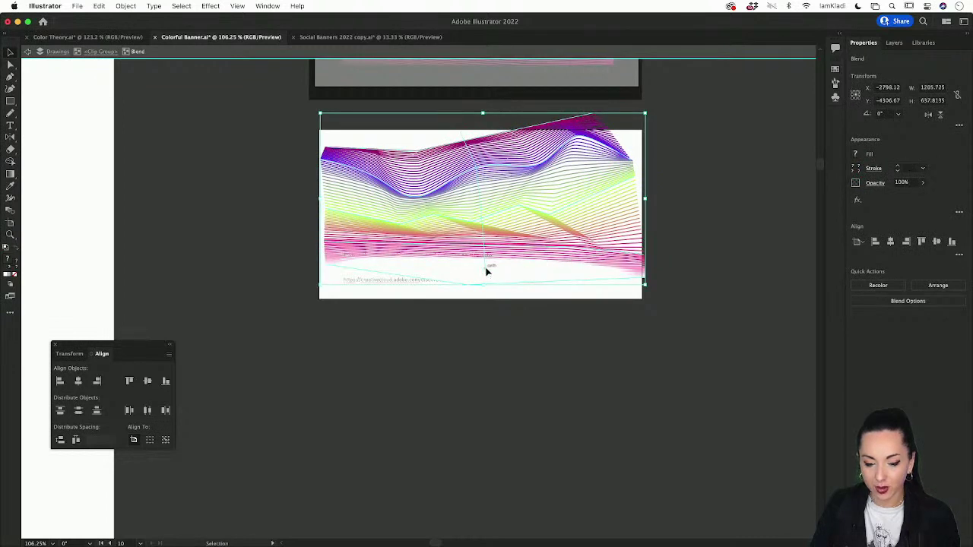
mouse_move(488, 285)
mouse_down()
mouse_move(517, 264)
mouse_move(482, 256)
mouse_move(489, 280)
mouse_up()
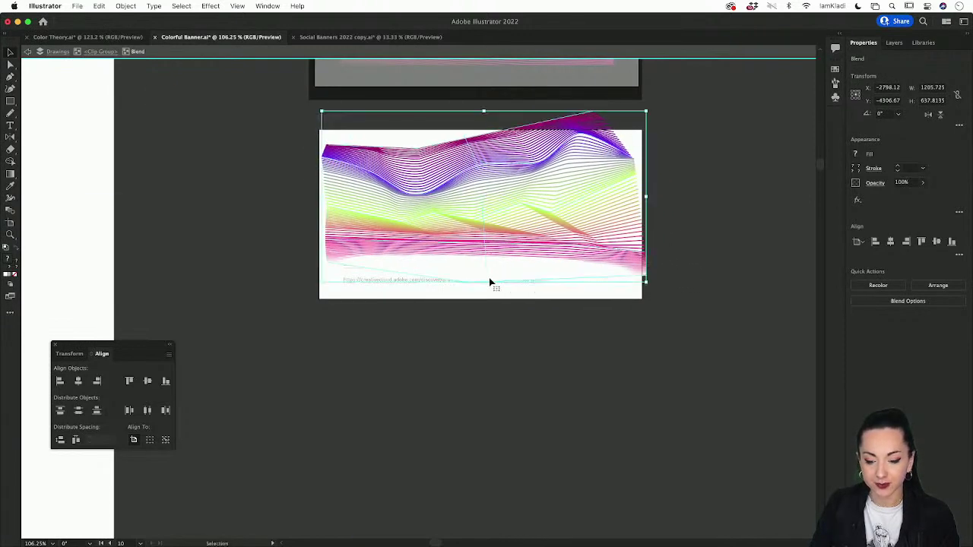
click(482, 198)
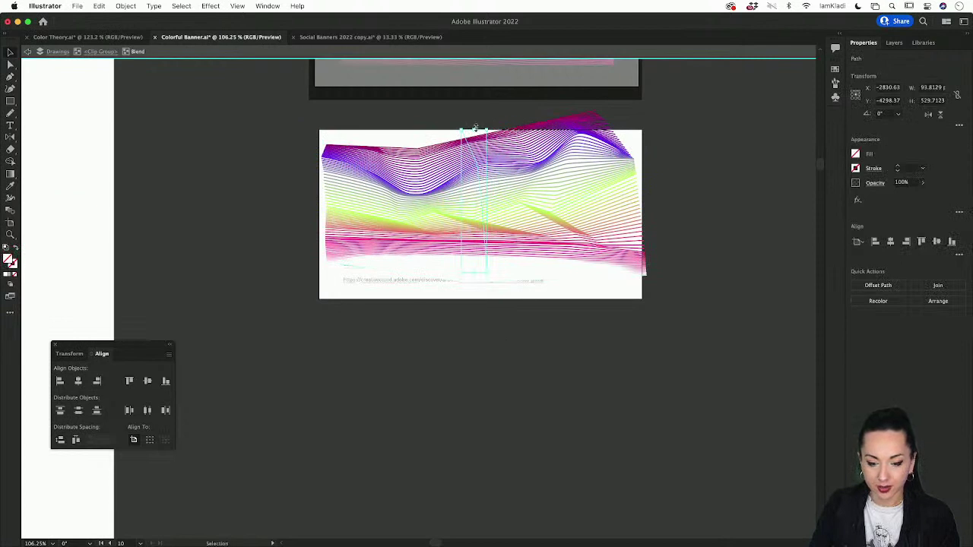
drag(473, 129, 473, 121)
double_click(661, 218)
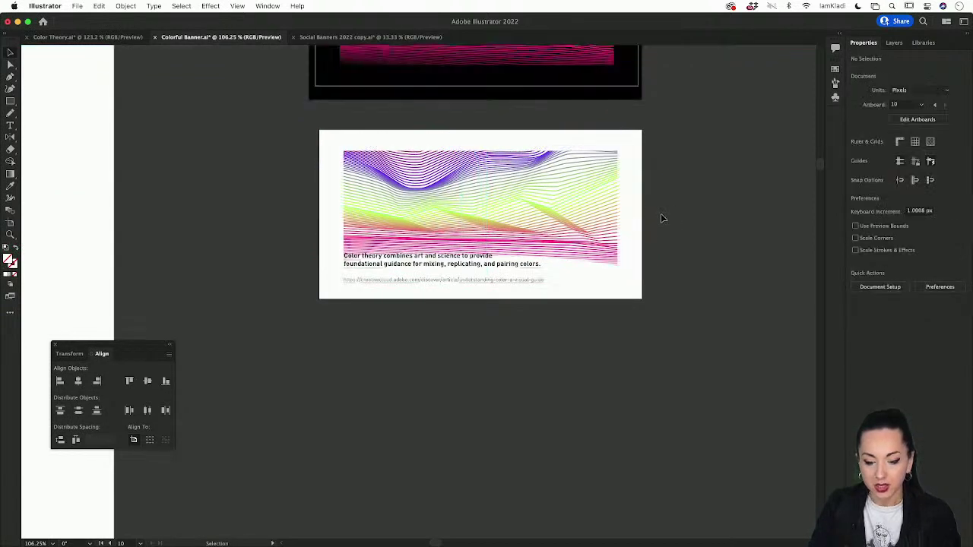
Nudge the rainbow blend upward off the quote and exit isolation mode
click(521, 229)
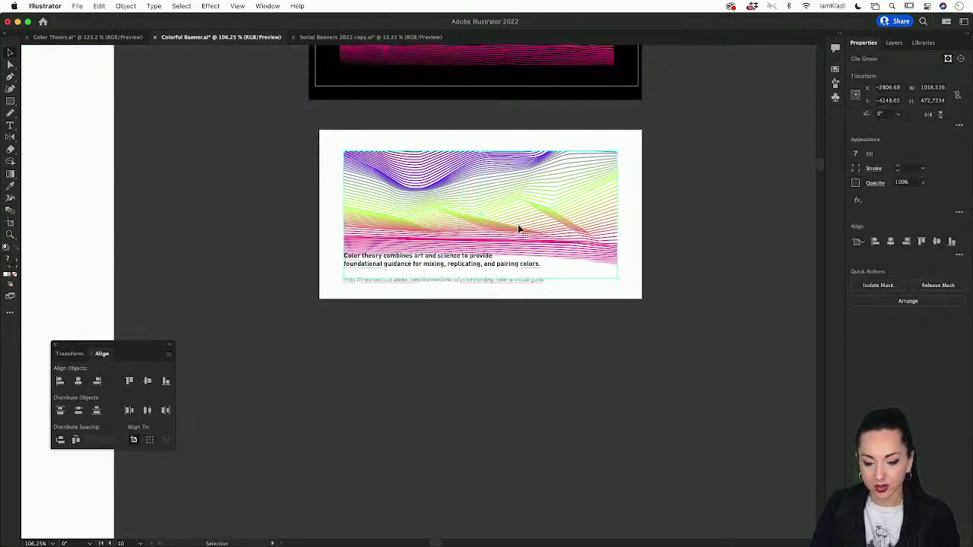
double_click(518, 227)
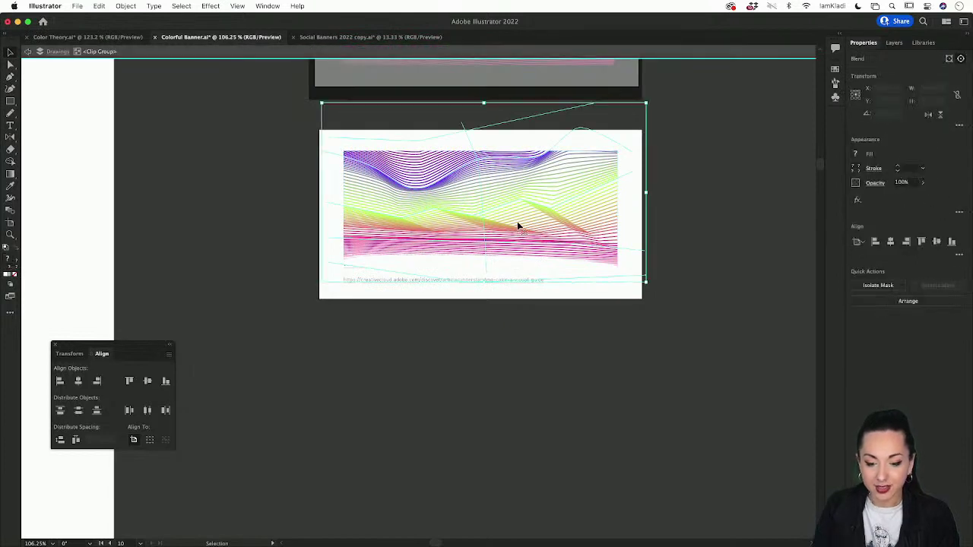
key(shift+Up)
key(shift+Up)
key(shift+Up)
key(shift+Up)
key(shift+Up)
key(shift+Up)
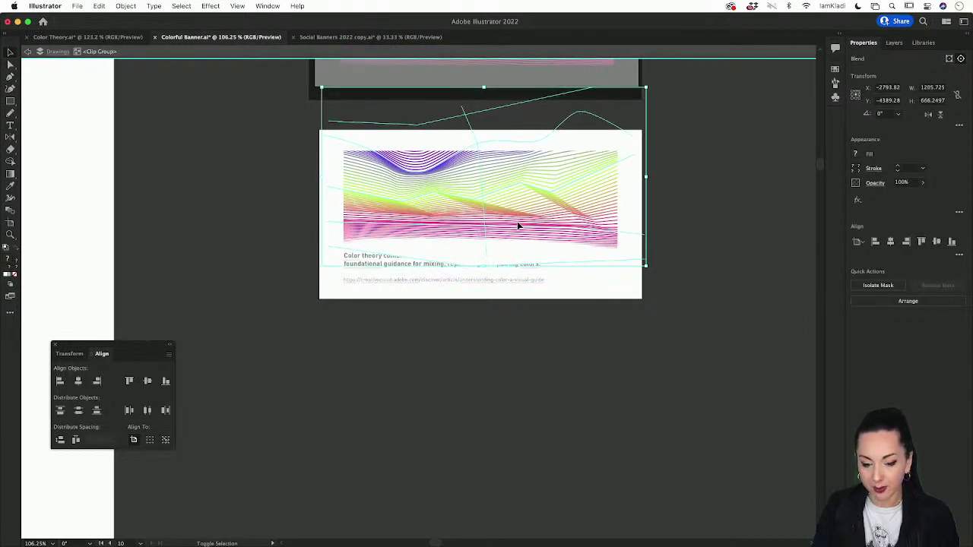
click(520, 289)
double_click(510, 330)
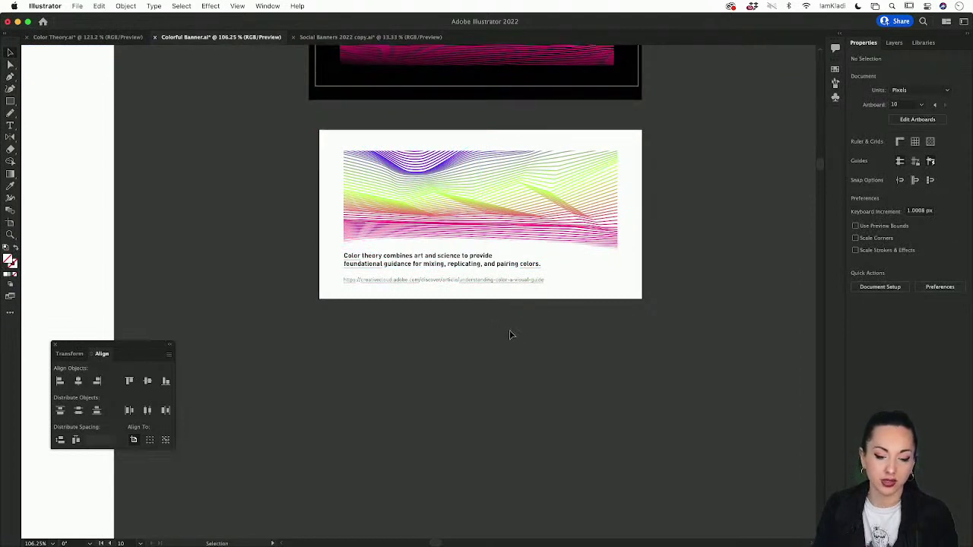
Pull a bottom-line anchor of the blend down and shift the blend slightly lower
click(502, 206)
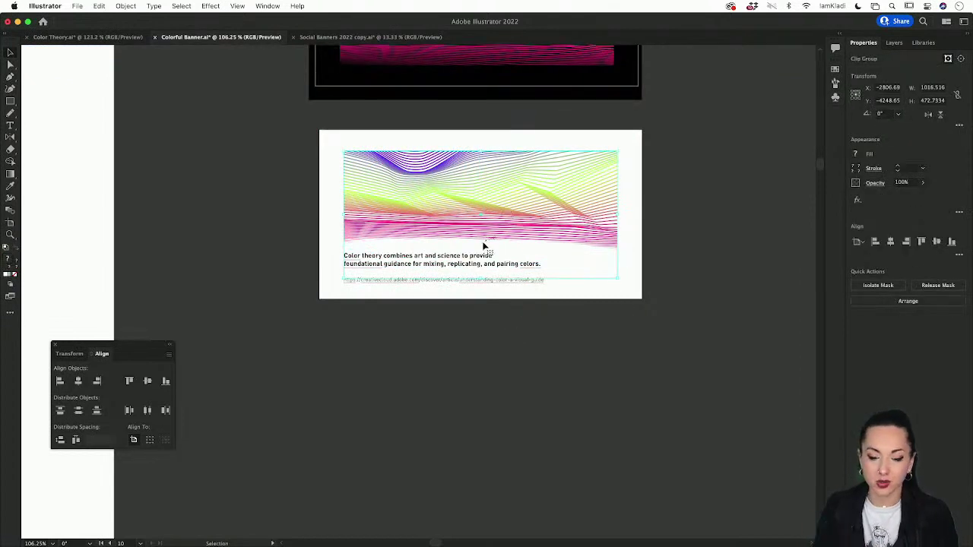
double_click(483, 237)
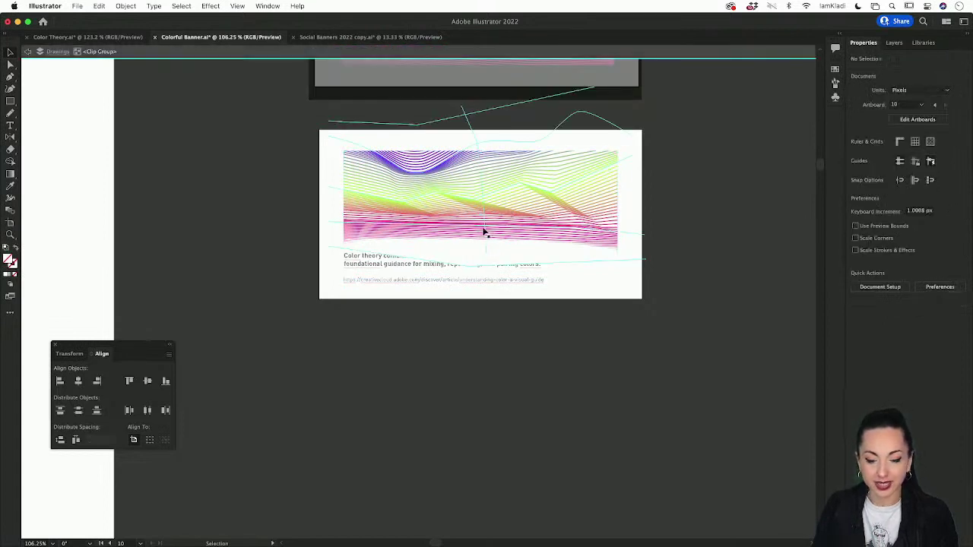
click(485, 228)
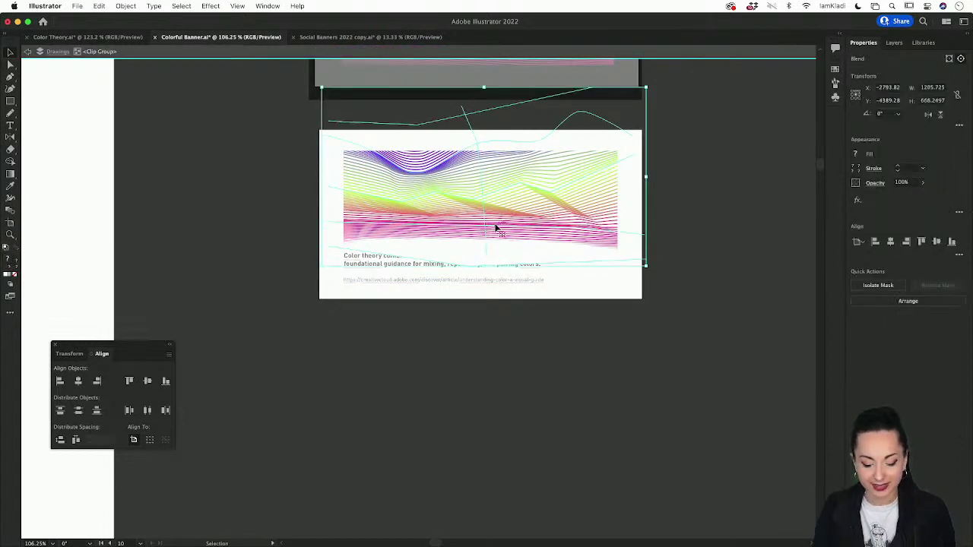
key(a)
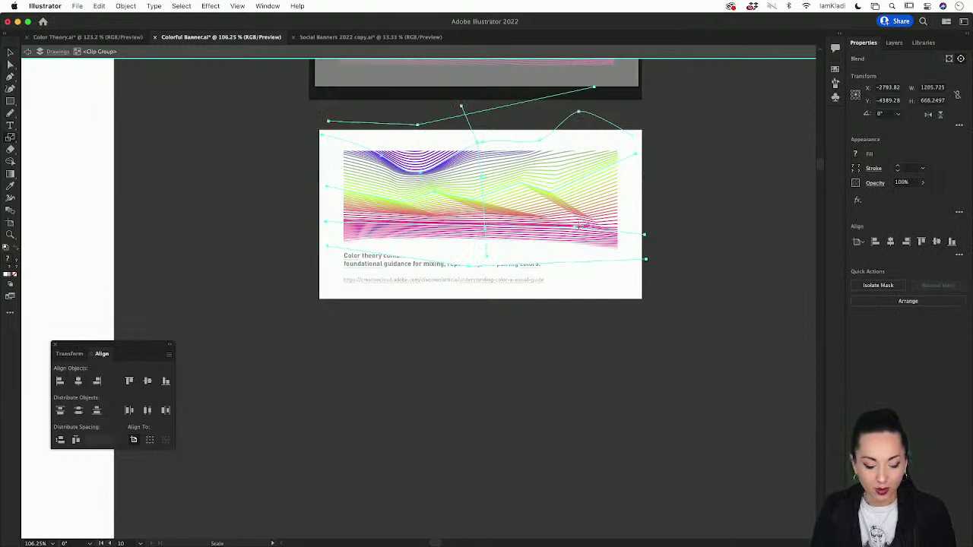
drag(576, 230, 571, 245)
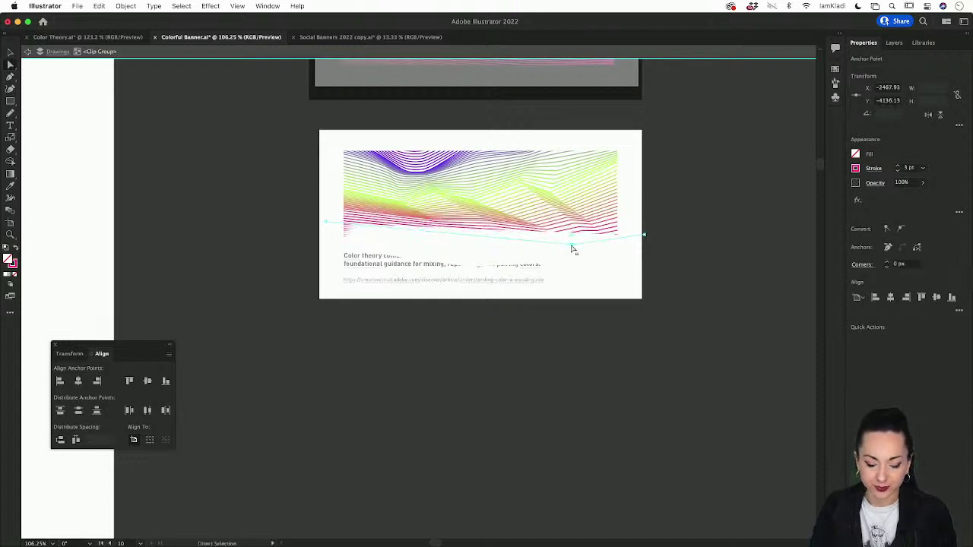
double_click(508, 182)
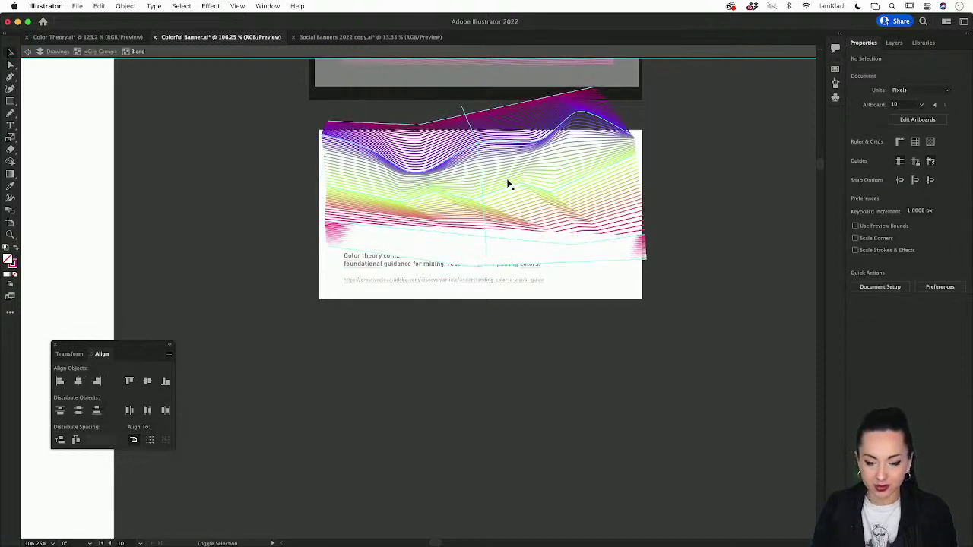
drag(509, 184, 507, 198)
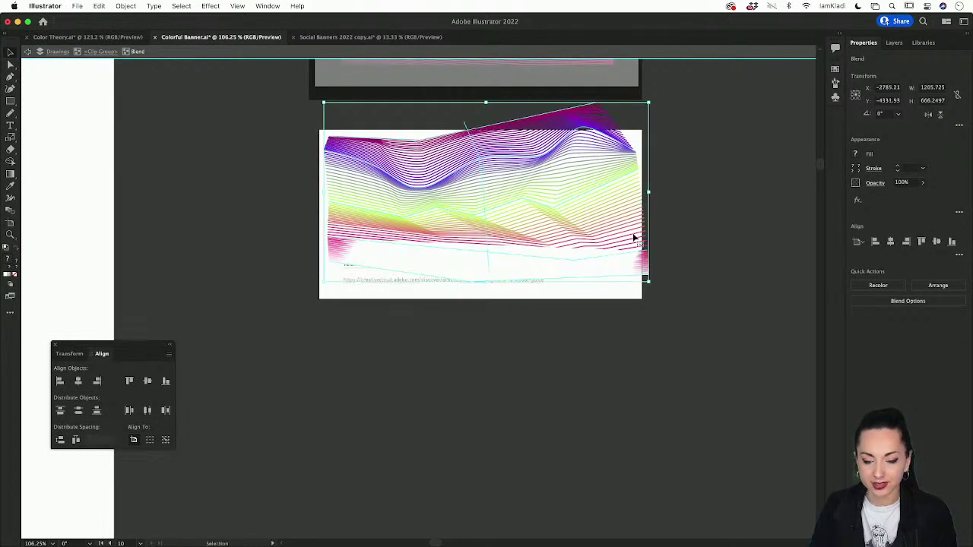
double_click(690, 232)
Enlarge the blend from its top-left corner to about 1273.9 × 703.9 px
double_click(533, 221)
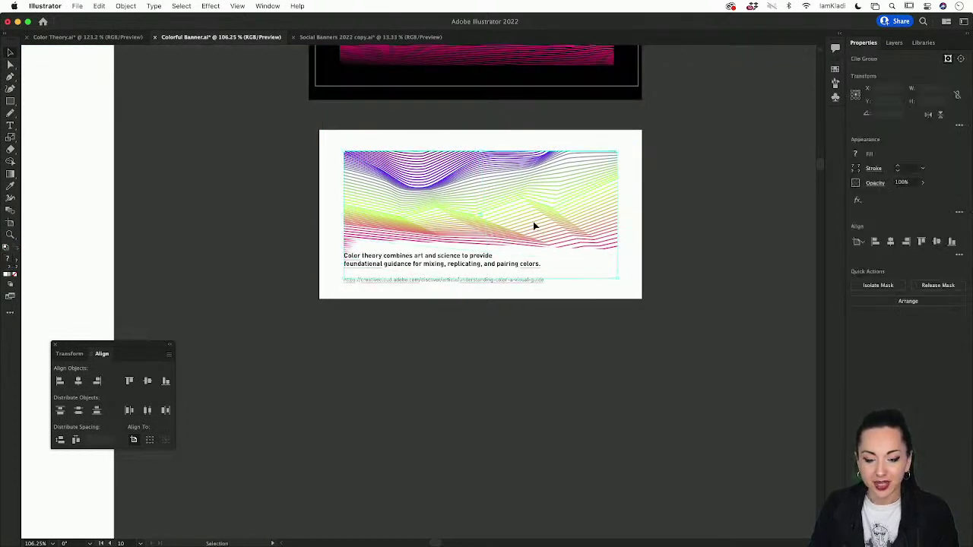
click(533, 221)
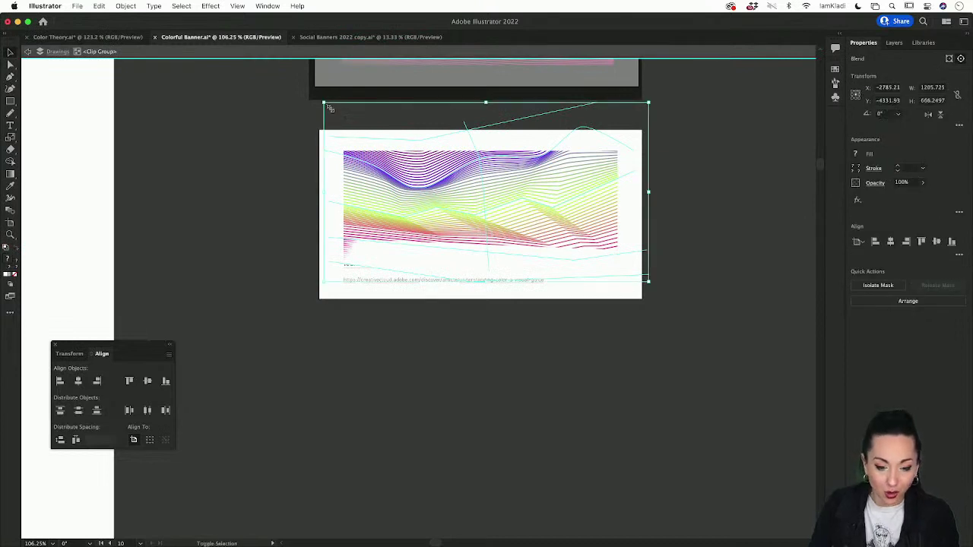
drag(322, 102, 304, 92)
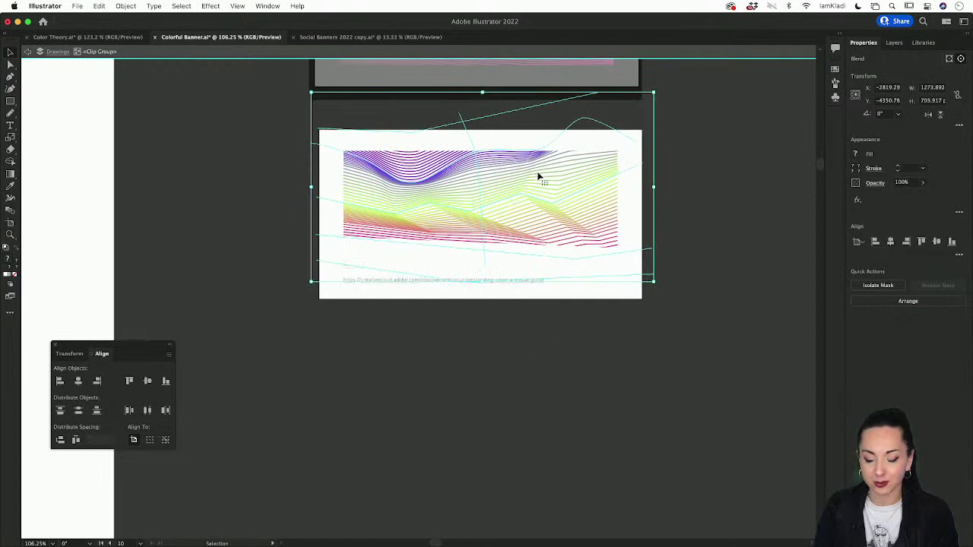
click(542, 348)
scroll(542, 347, up, 2)
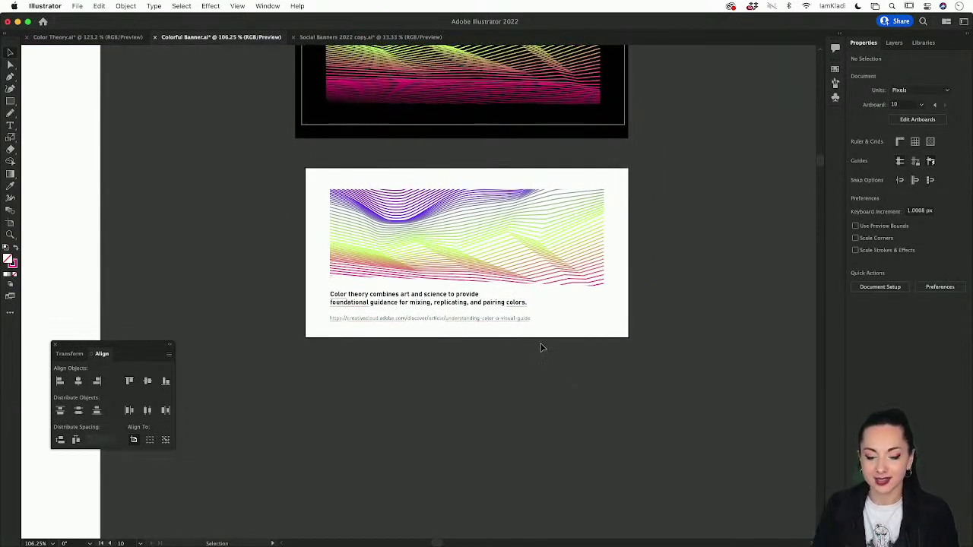
Move the URL line up a few pixels so it sits just beneath the two-line quote
click(505, 318)
double_click(507, 317)
key(shift+super+Left)
key(Escape)
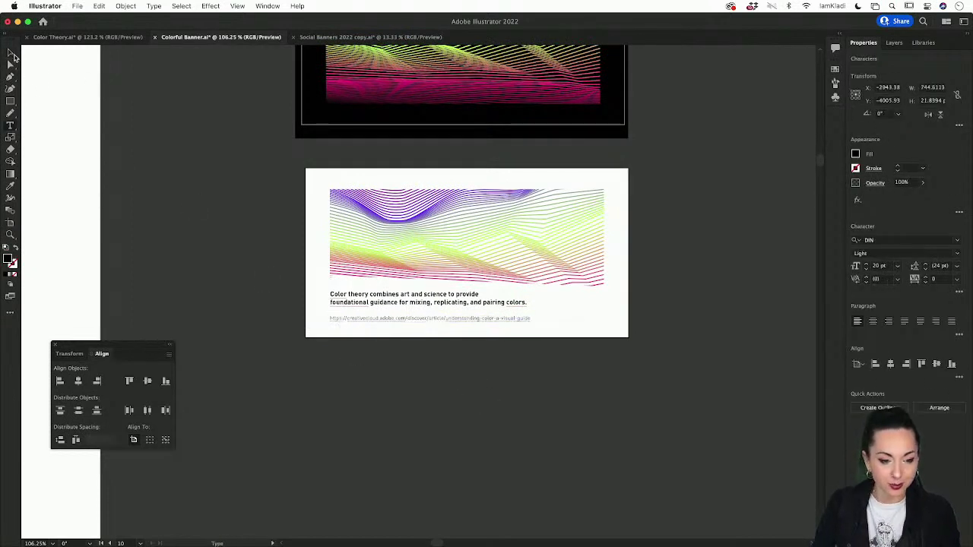
drag(343, 298, 380, 317)
key(Up)
key(Up)
key(Up)
click(371, 398)
scroll(372, 398, up, 4)
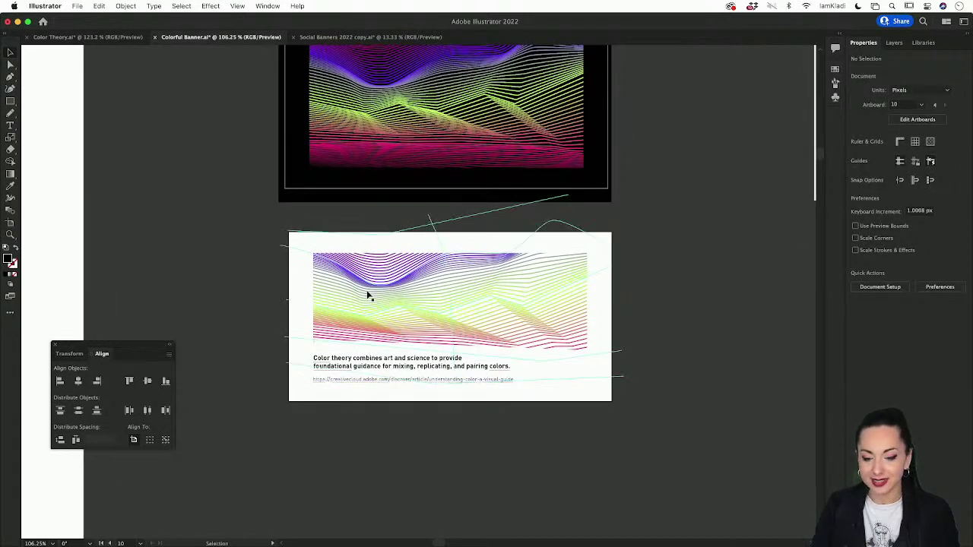
scroll(387, 203, down, 3)
Delete the old wave artwork from the black banner
click(387, 205)
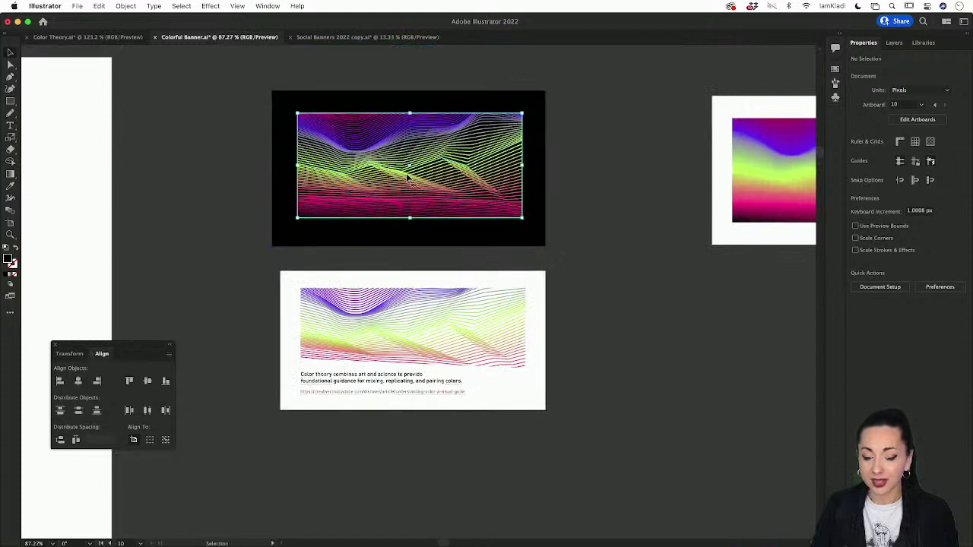
scroll(411, 213, up, 4)
drag(434, 217, 438, 65)
key(Delete)
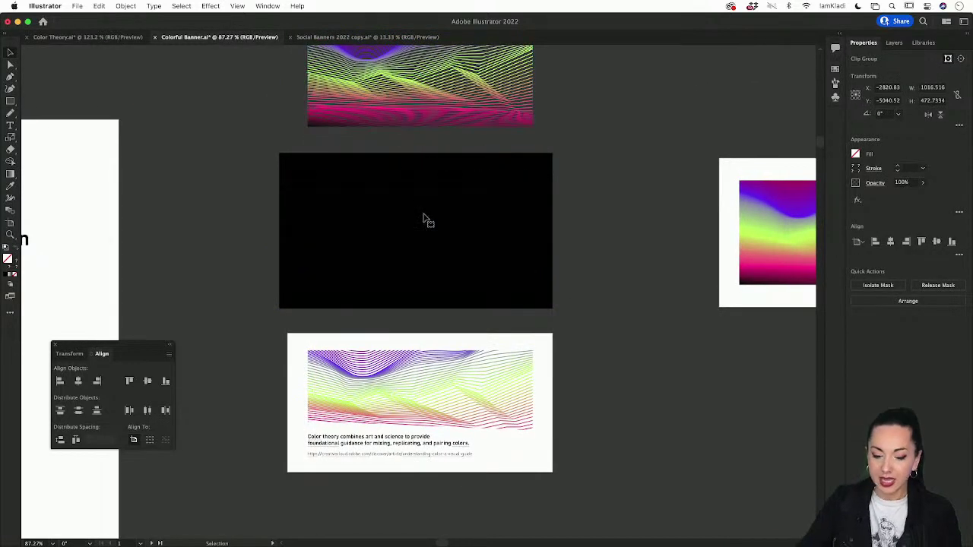
Select the white banner's reshaped wave clip group for copying
click(394, 382)
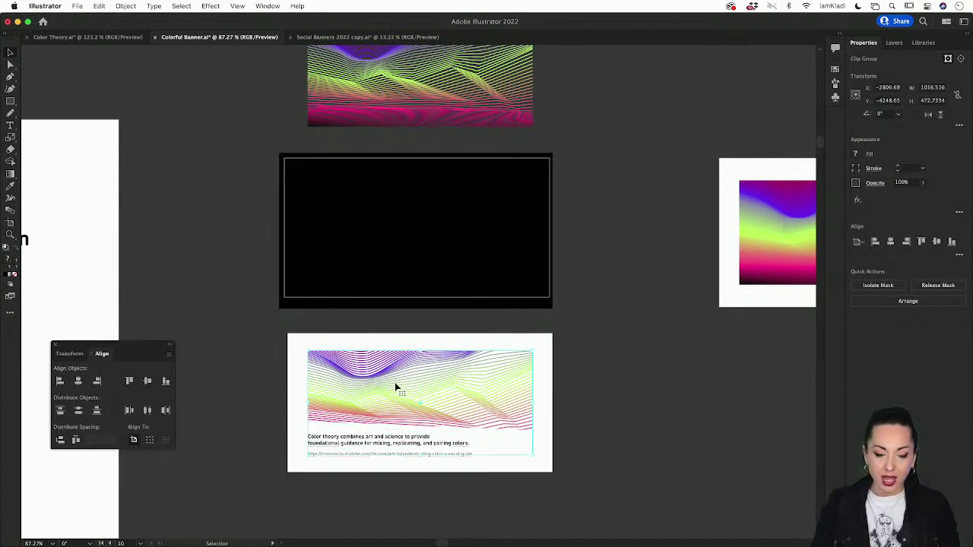
click(384, 339)
click(384, 374)
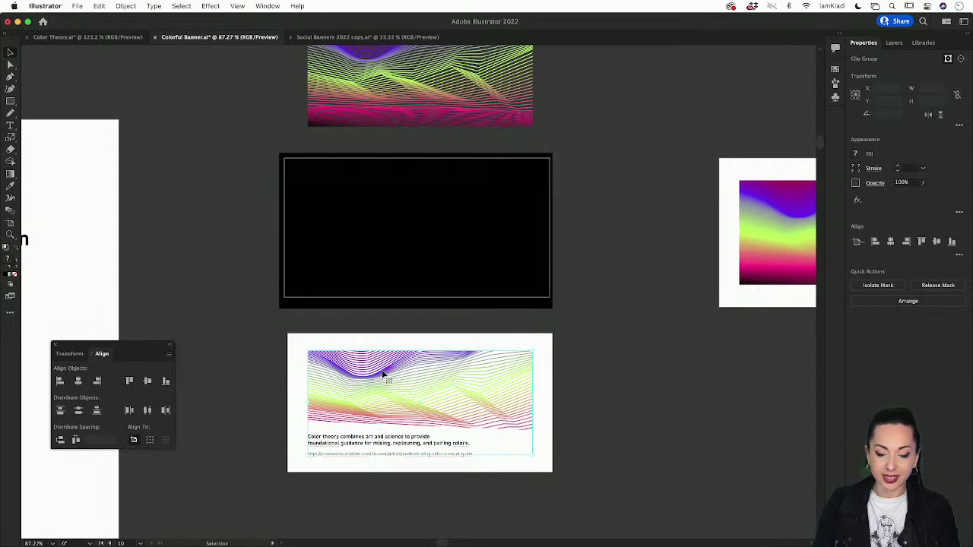
key(a)
key(v)
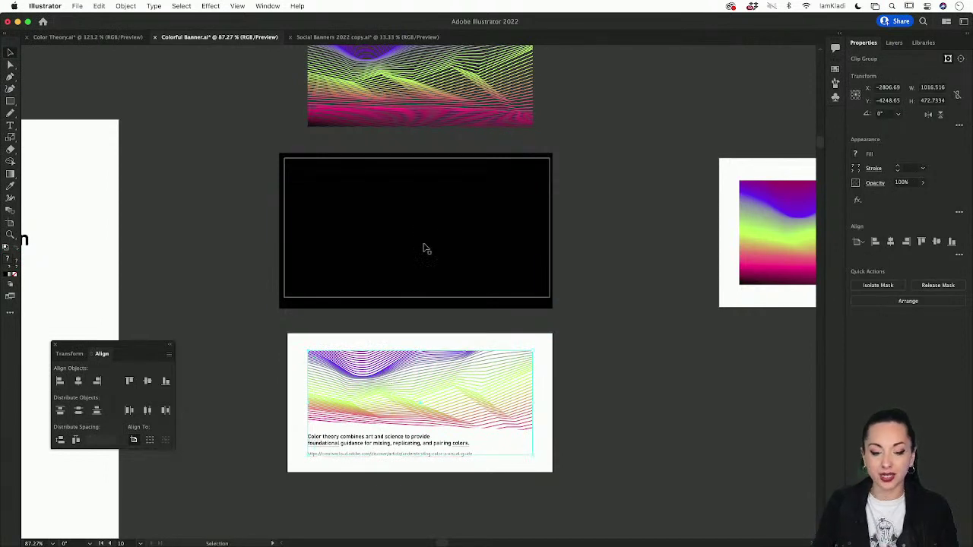
Make Drawings the active layer in the Layers panel
click(430, 225)
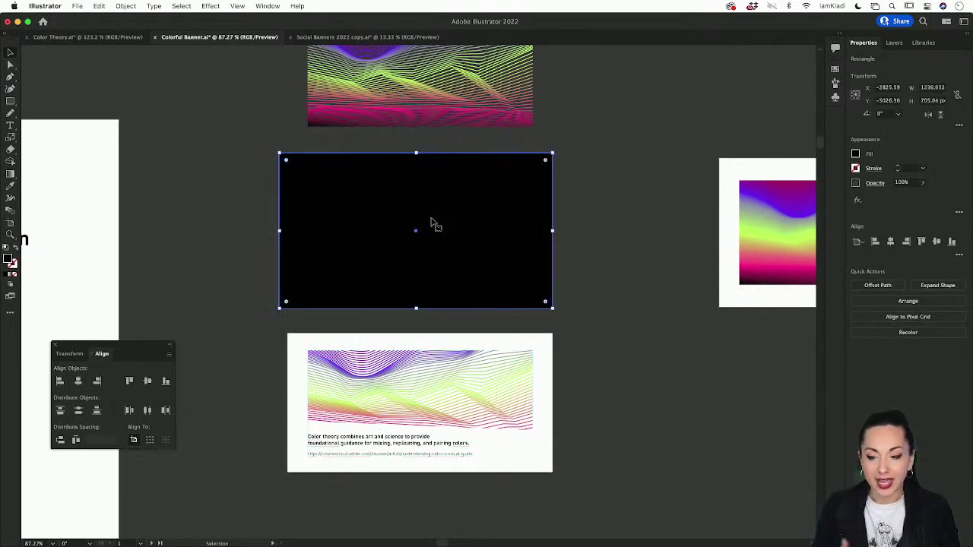
click(893, 42)
click(905, 91)
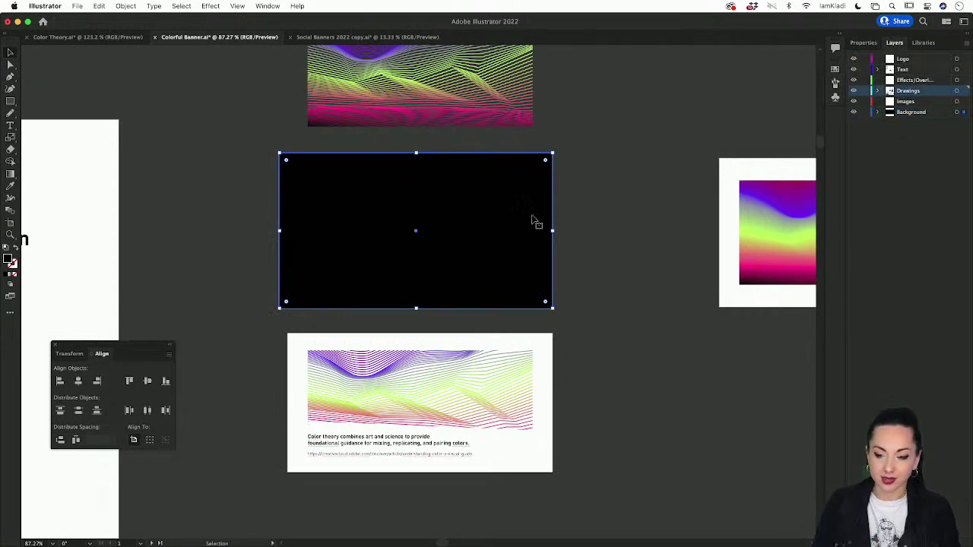
click(546, 289)
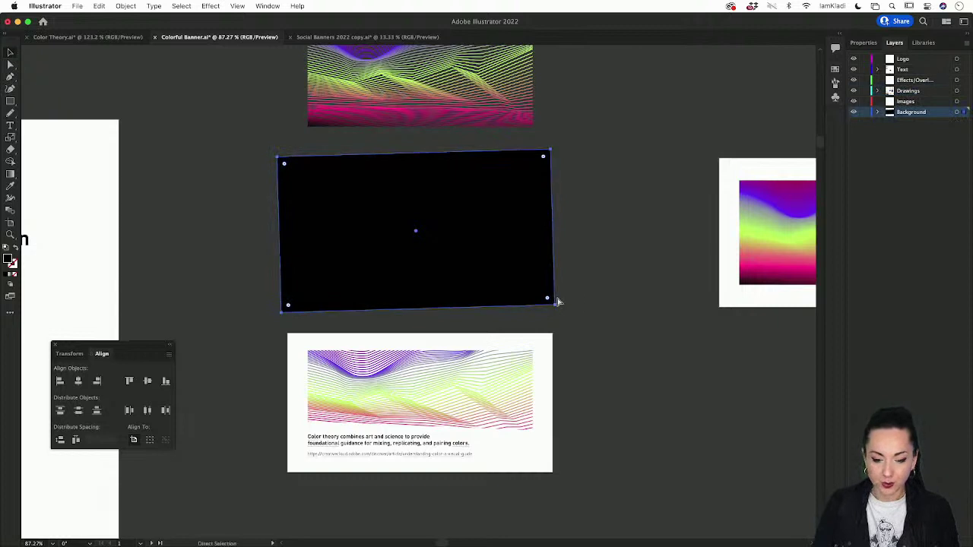
click(587, 289)
click(924, 92)
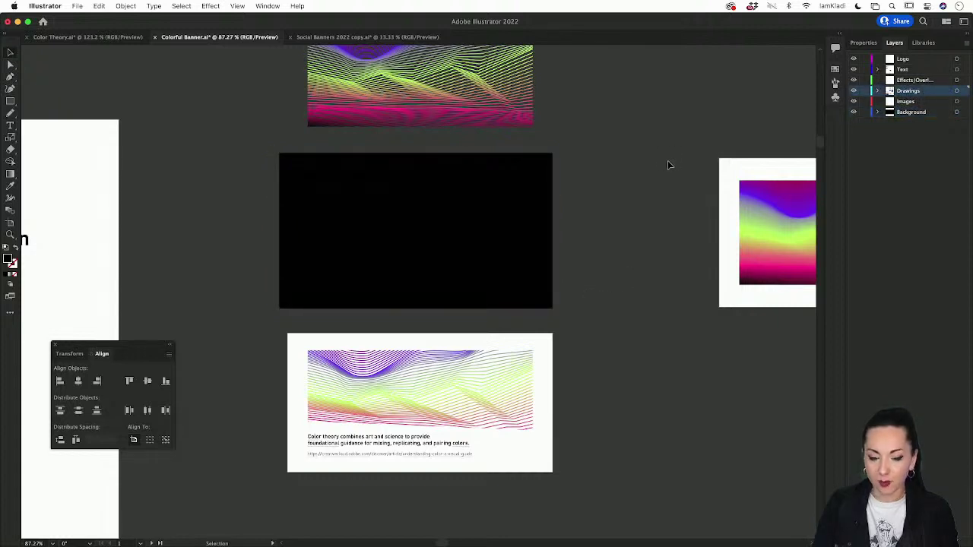
Paste the copied wave artwork in front onto the black banner and check its blend
key(a)
key(super+v)
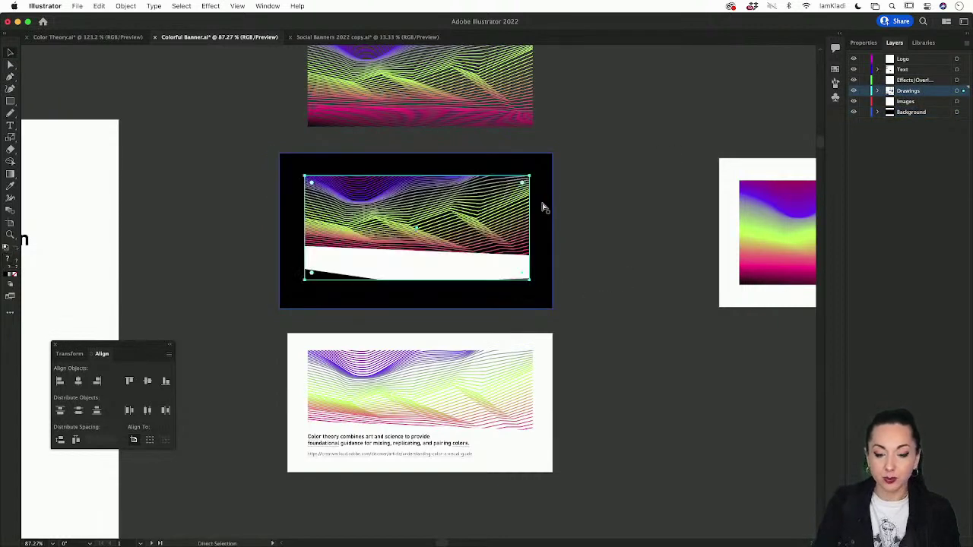
key(v)
double_click(431, 273)
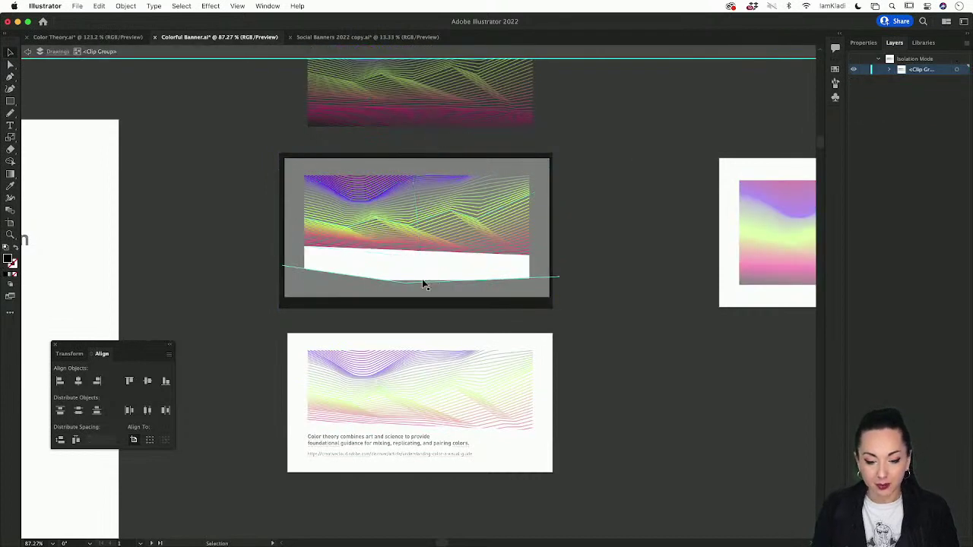
double_click(408, 282)
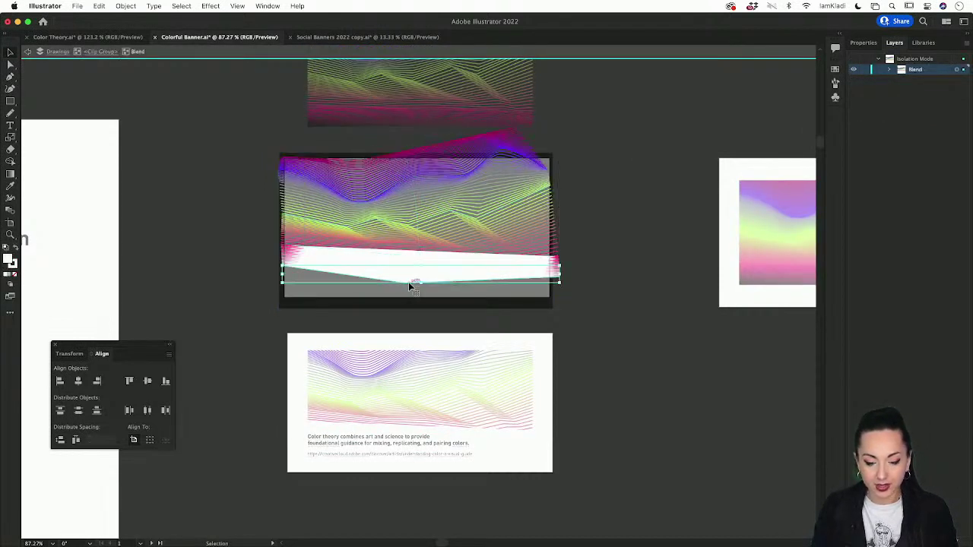
double_click(628, 301)
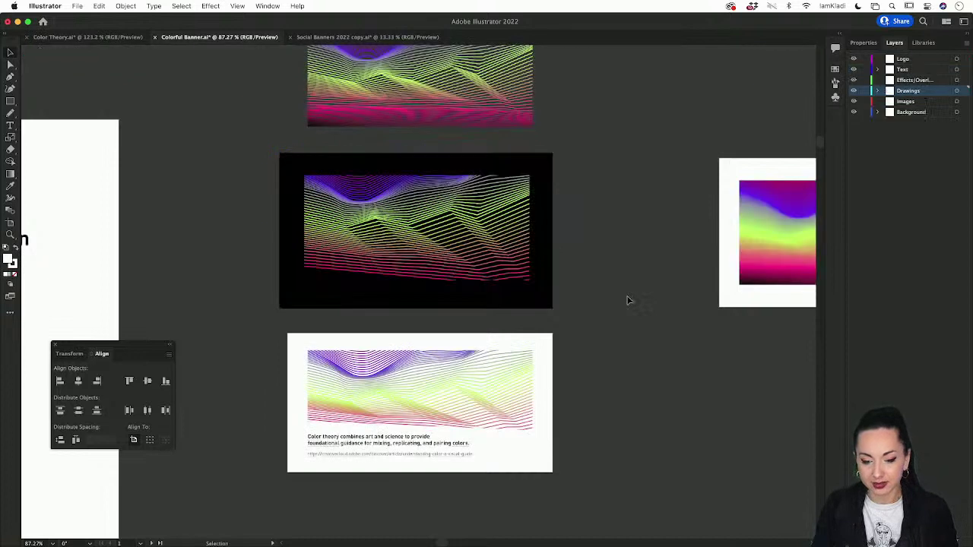
Select the pasted quote and URL on the black banner and nudge them down
click(519, 262)
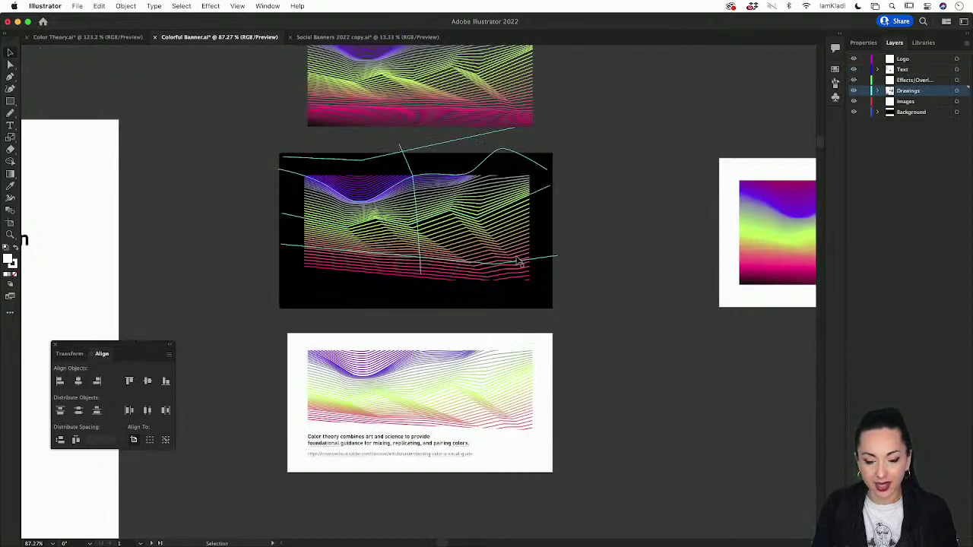
key(a)
click(387, 449)
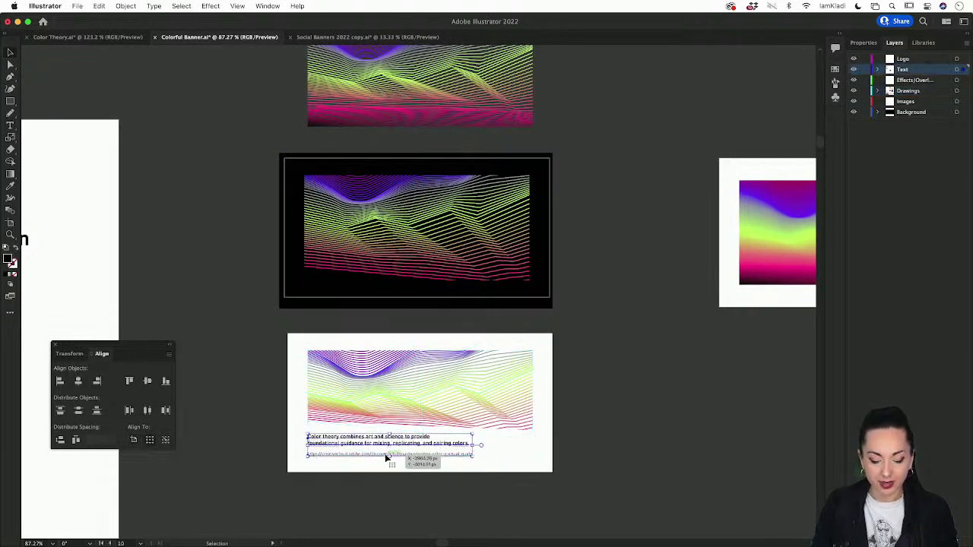
key(v)
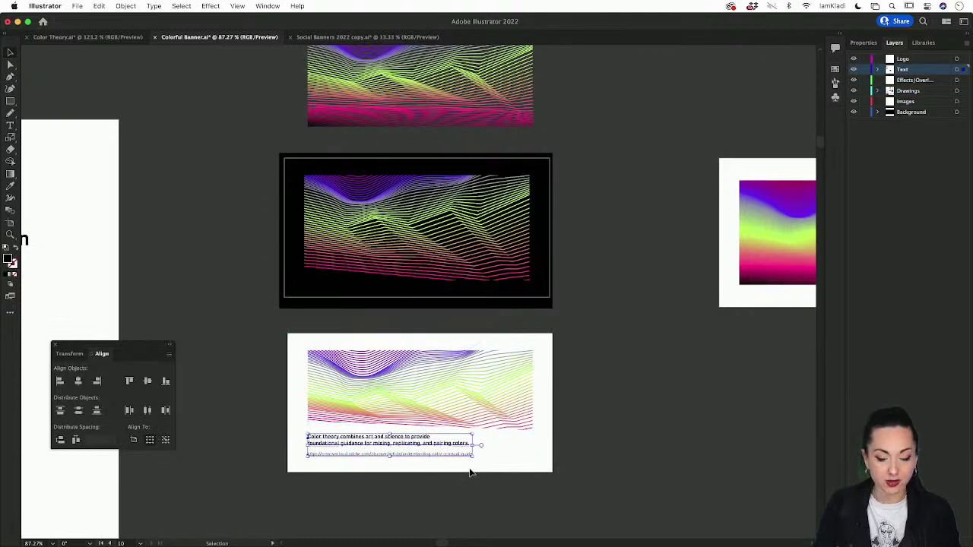
click(468, 470)
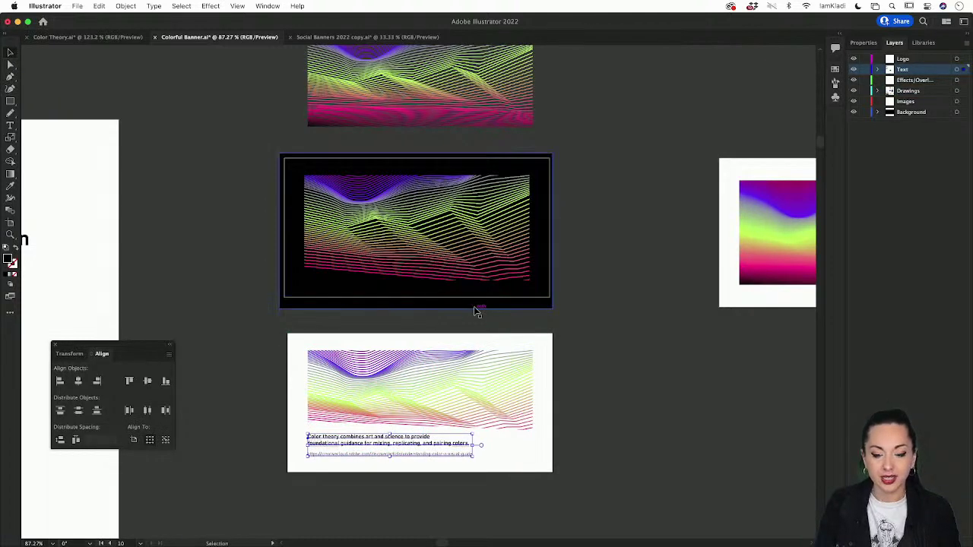
click(472, 287)
click(600, 269)
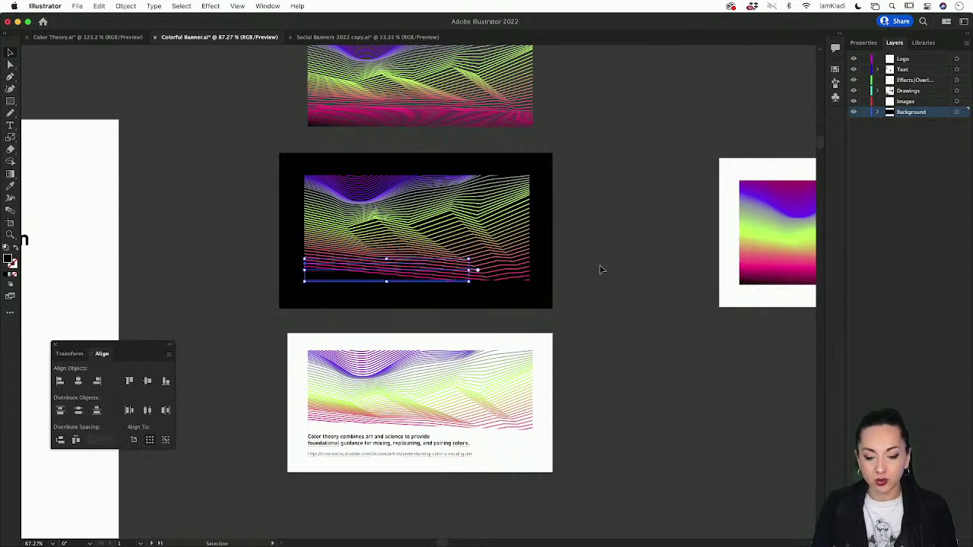
key(shift+Down)
key(shift+Down)
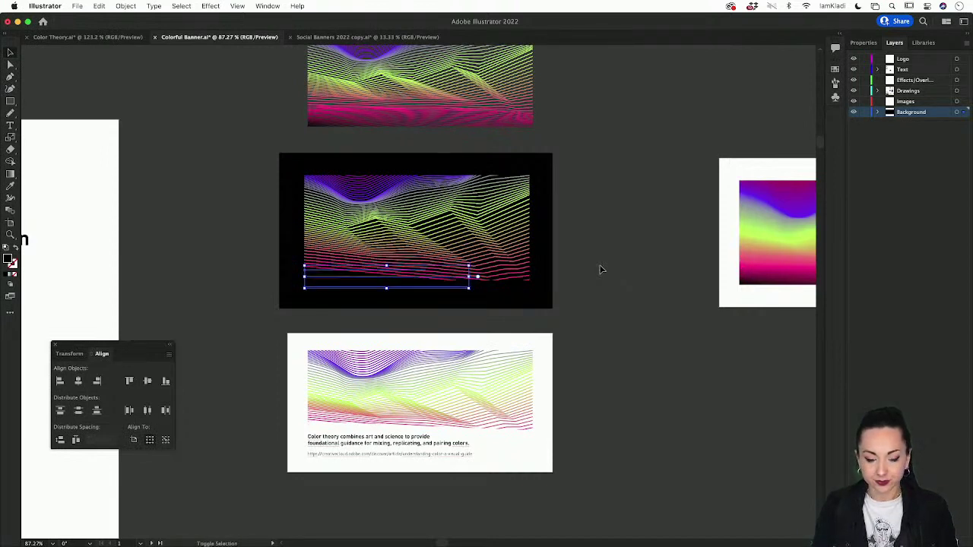
Set the quote and URL fill to white
click(863, 43)
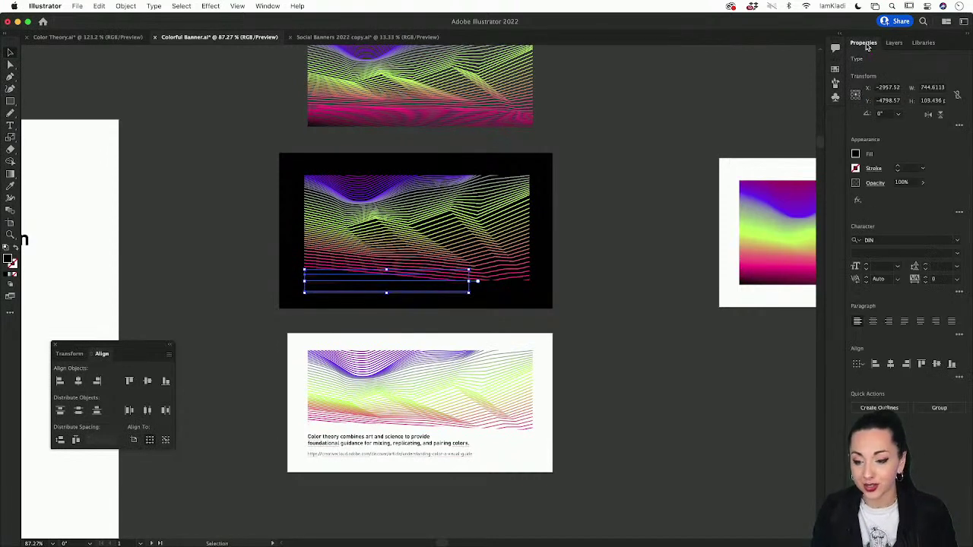
click(855, 155)
click(758, 190)
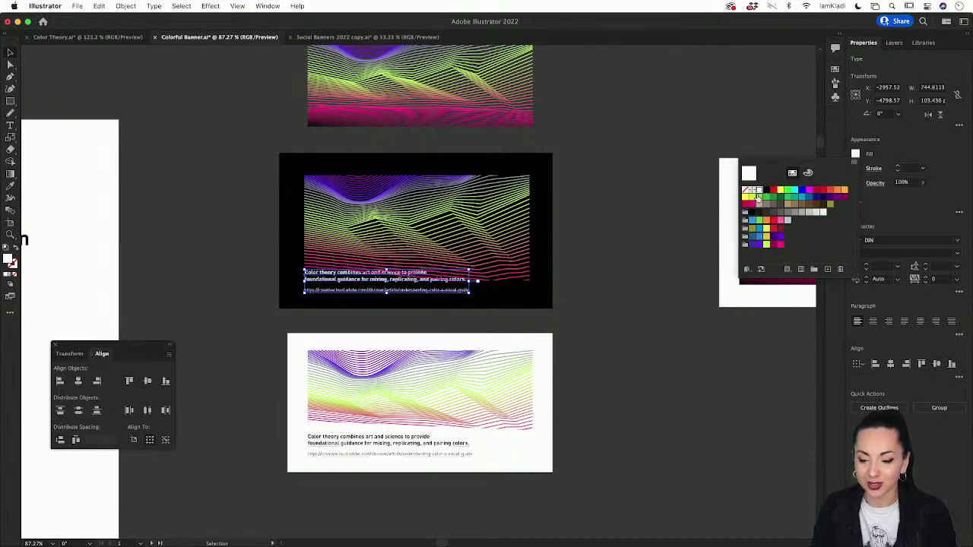
click(626, 253)
Nudge the black banner's wavy blend up inside its clip group and exit isolation
double_click(503, 258)
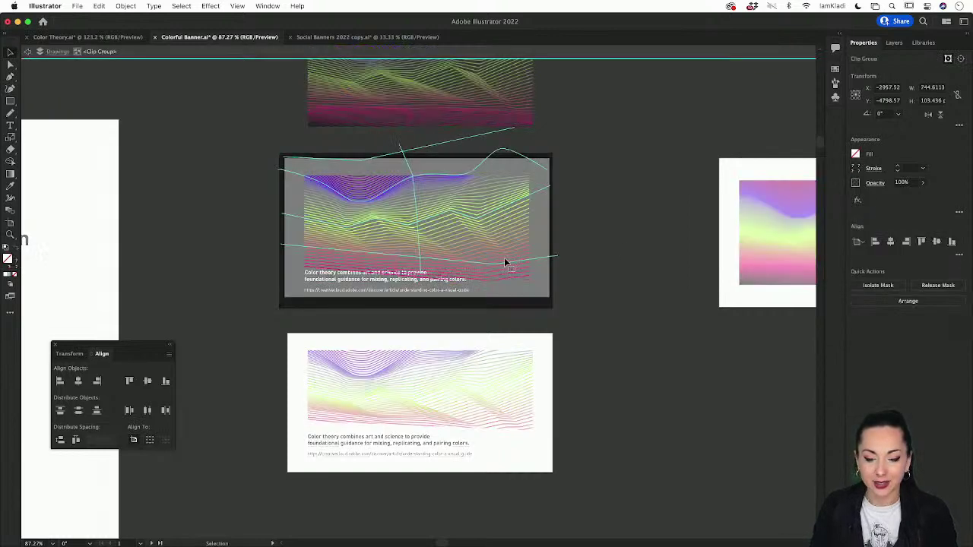
click(503, 262)
key(Up)
key(Up)
key(Up)
key(Up)
key(Up)
key(Up)
key(Up)
key(Up)
key(Up)
key(Up)
key(Up)
key(Up)
key(Up)
key(Up)
key(Up)
key(Up)
key(Up)
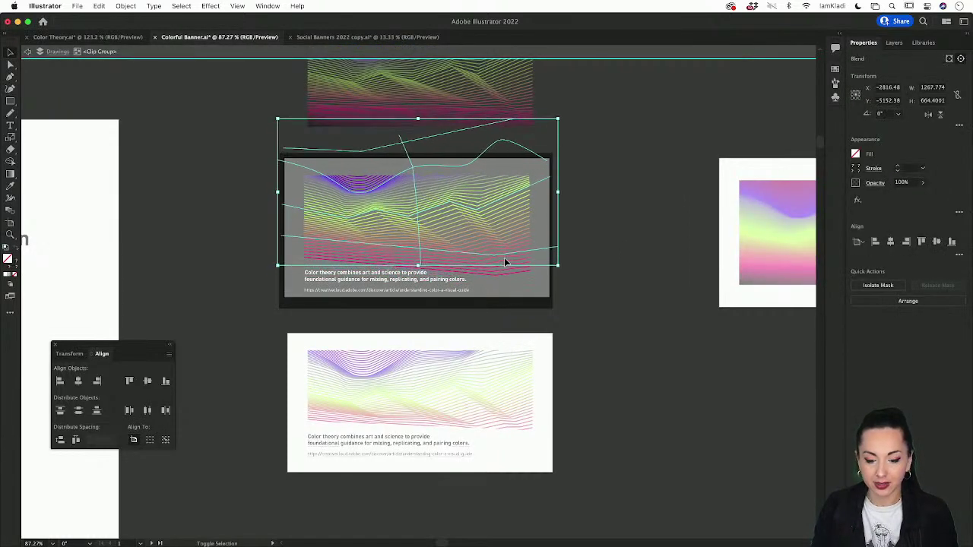
double_click(571, 289)
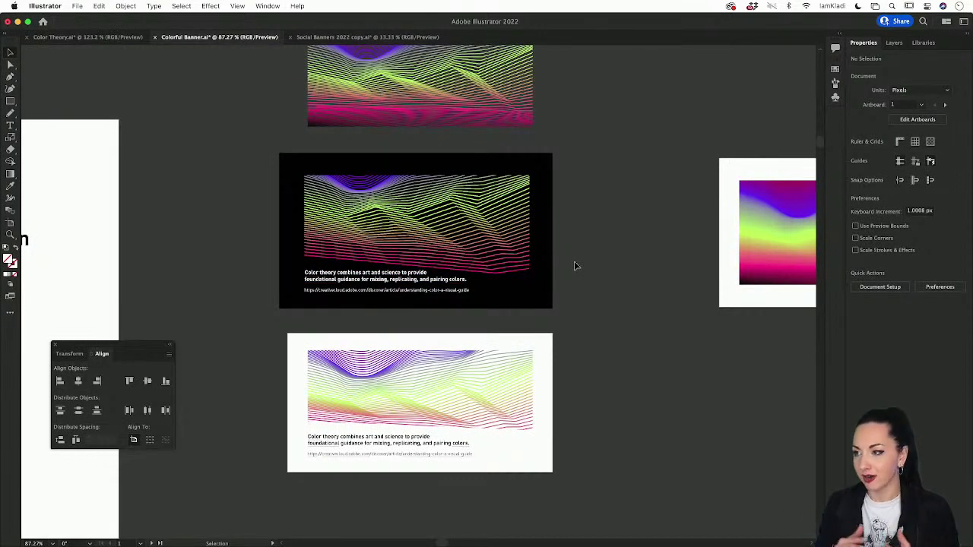
scroll(575, 265, up, 3)
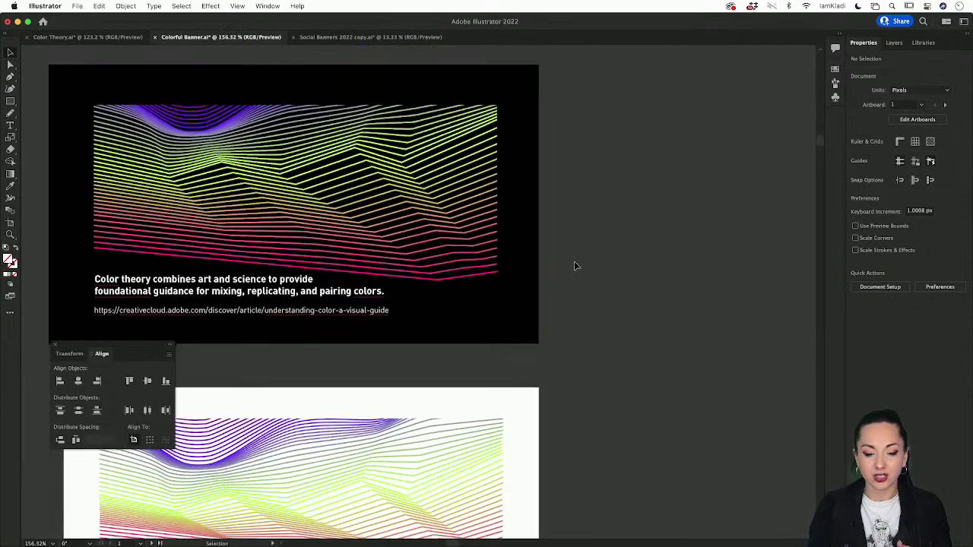
scroll(574, 265, down, 3)
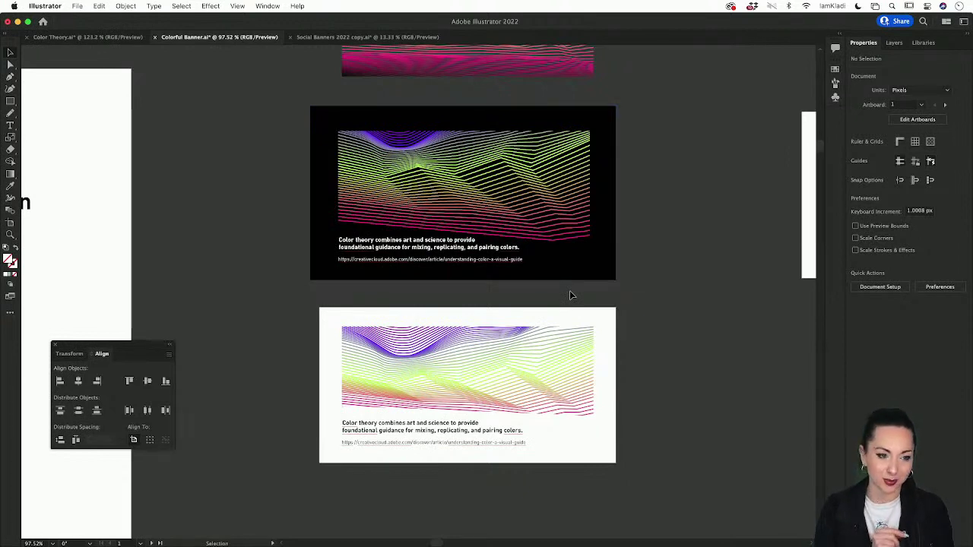
Open Export for Screens and include artboard 1
key(alt)
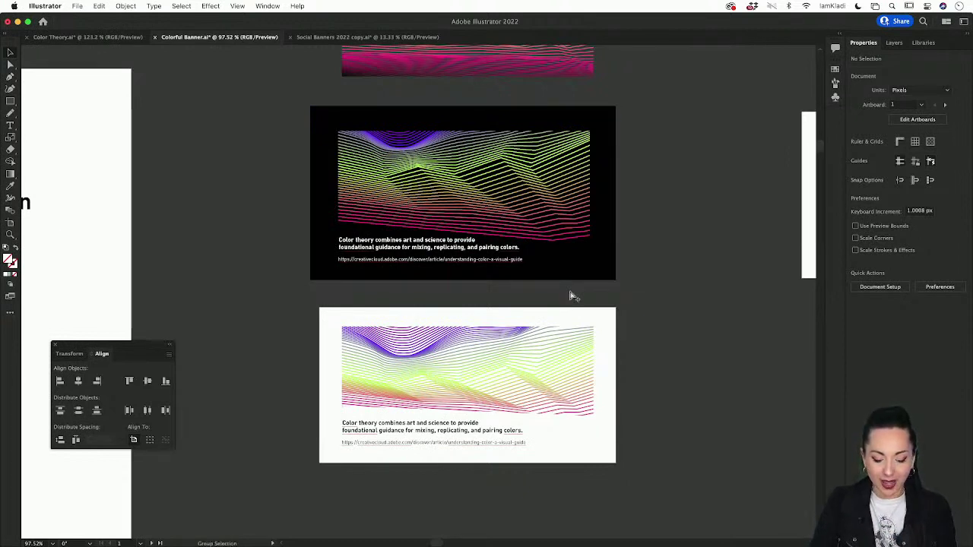
key(super+alt+e)
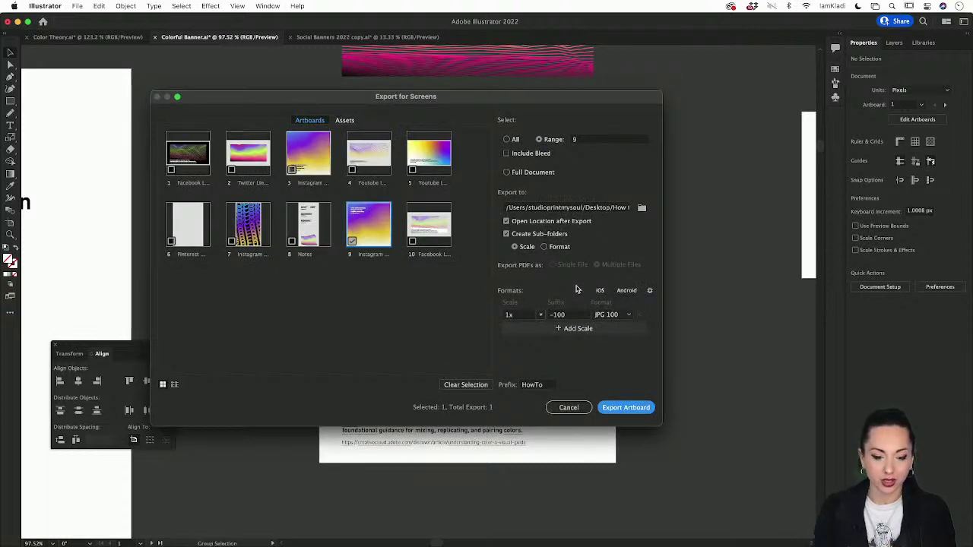
click(198, 157)
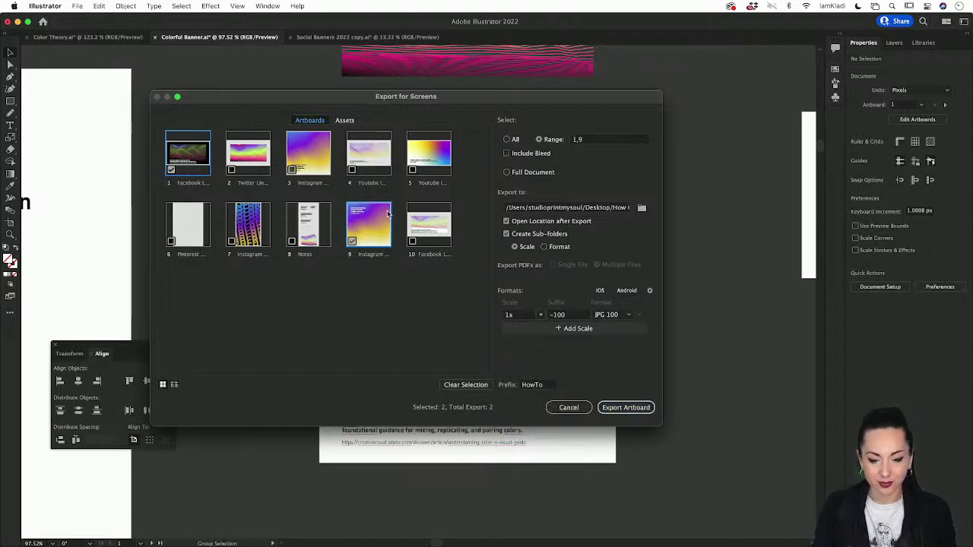
click(412, 241)
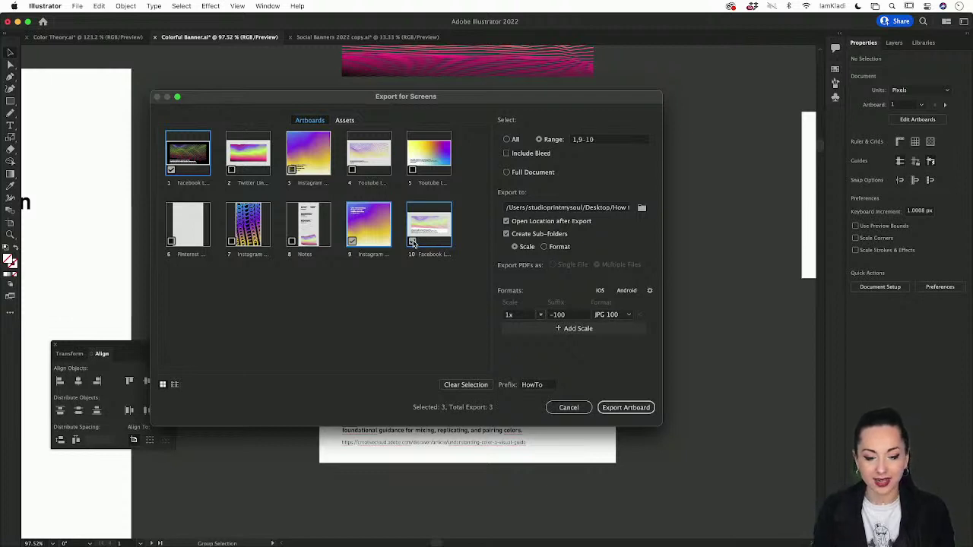
click(412, 241)
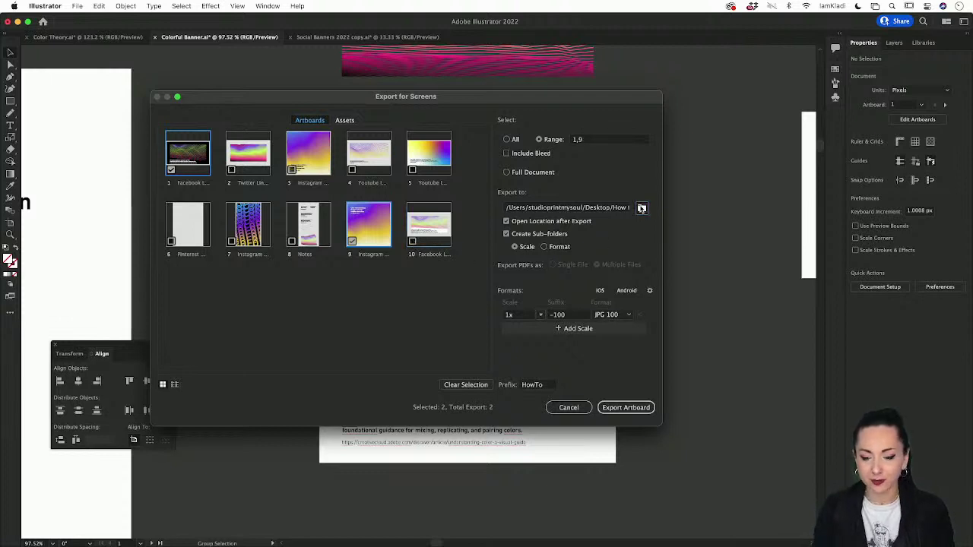
Set the export destination to a new 'colorful banners' folder on the Desktop
click(643, 209)
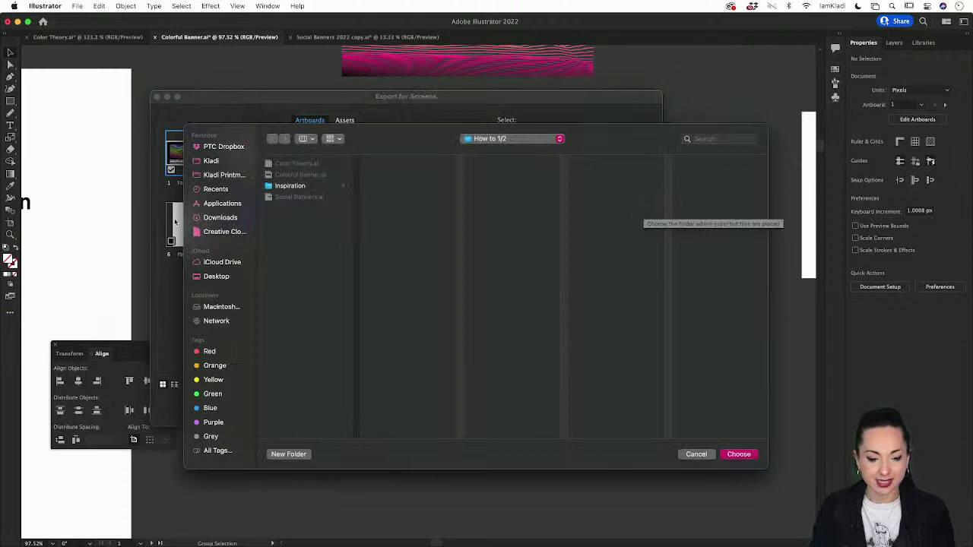
click(212, 278)
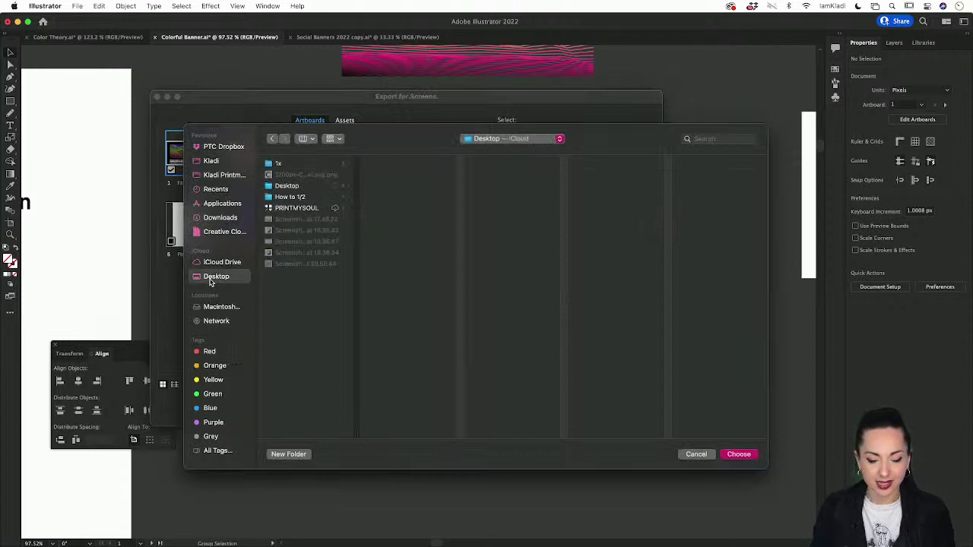
click(288, 454)
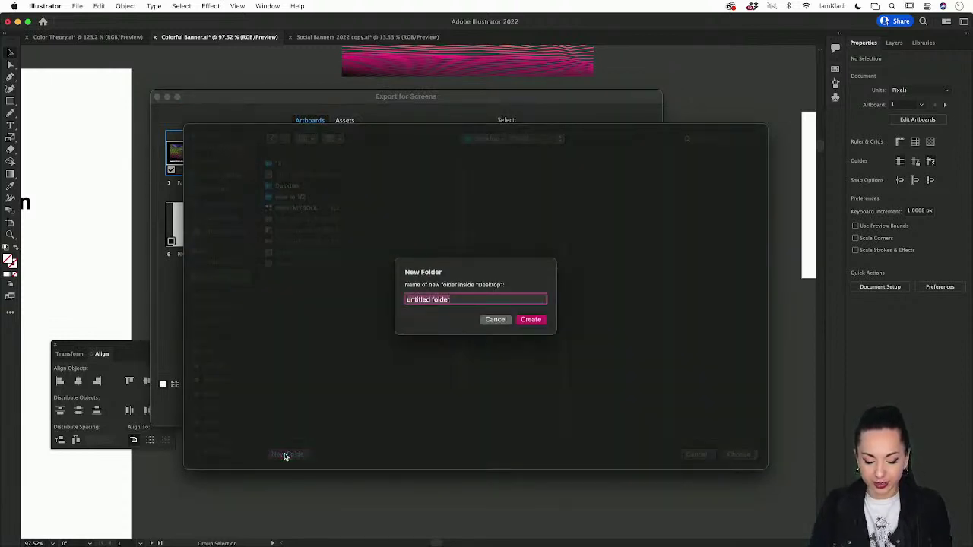
text(colorful ban)
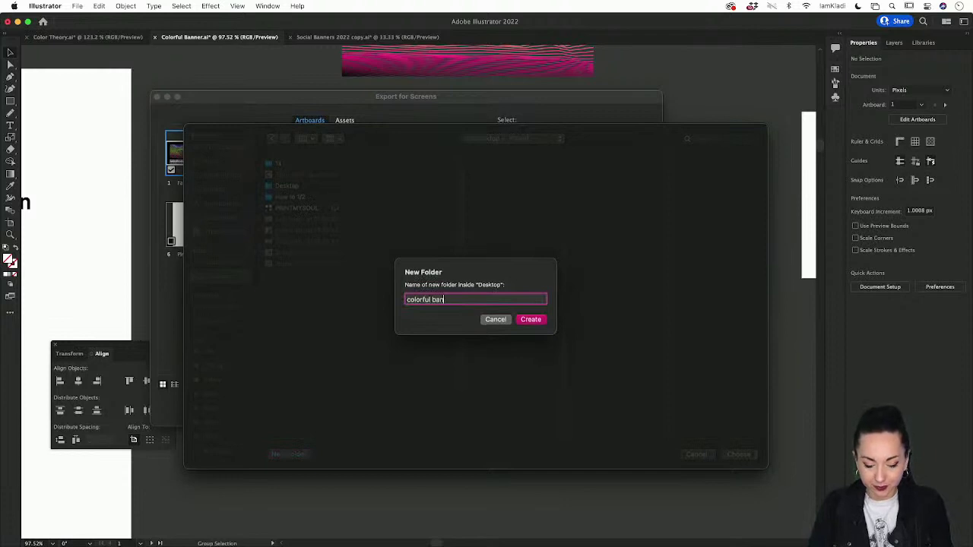
text(ners)
click(534, 320)
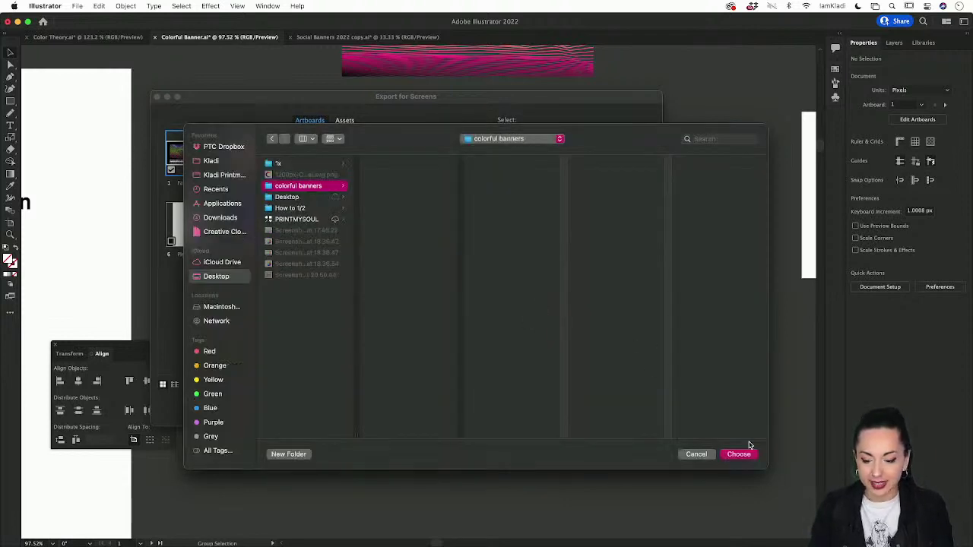
click(739, 454)
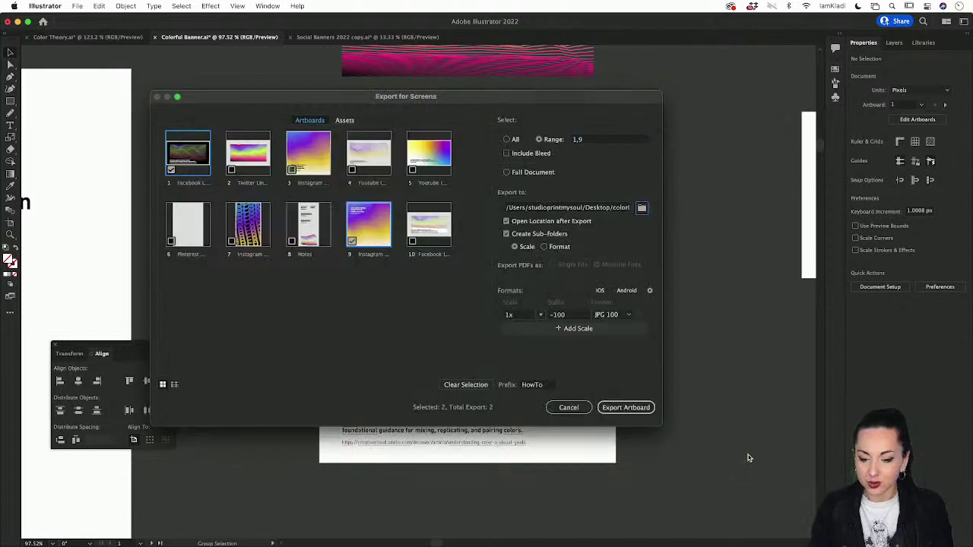
Turn off Create Sub-folders, keep artboards 1 and 10, and export them
click(532, 234)
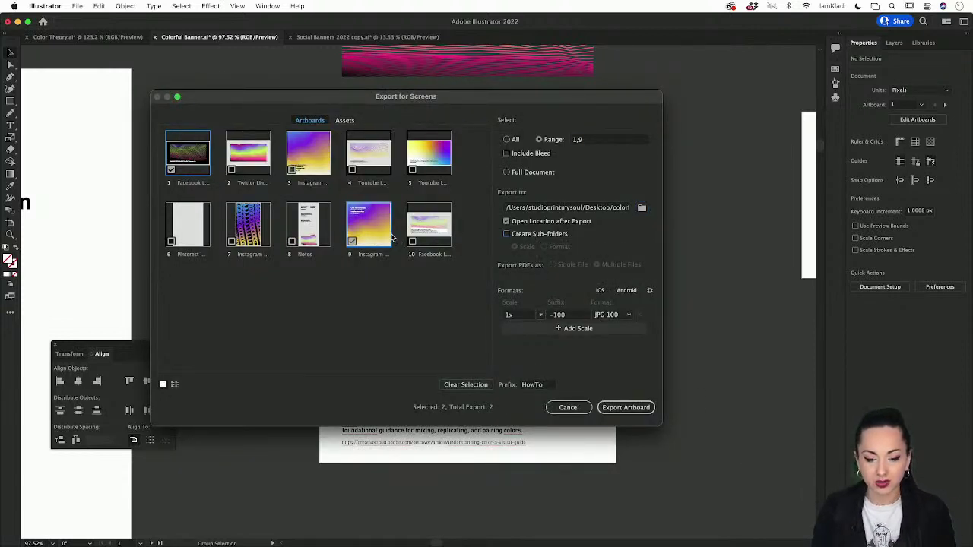
click(392, 240)
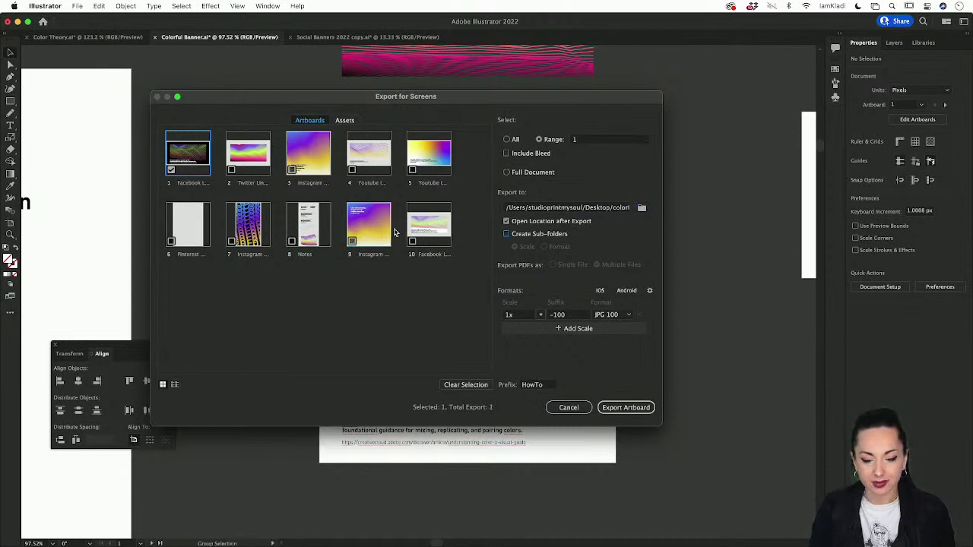
click(419, 237)
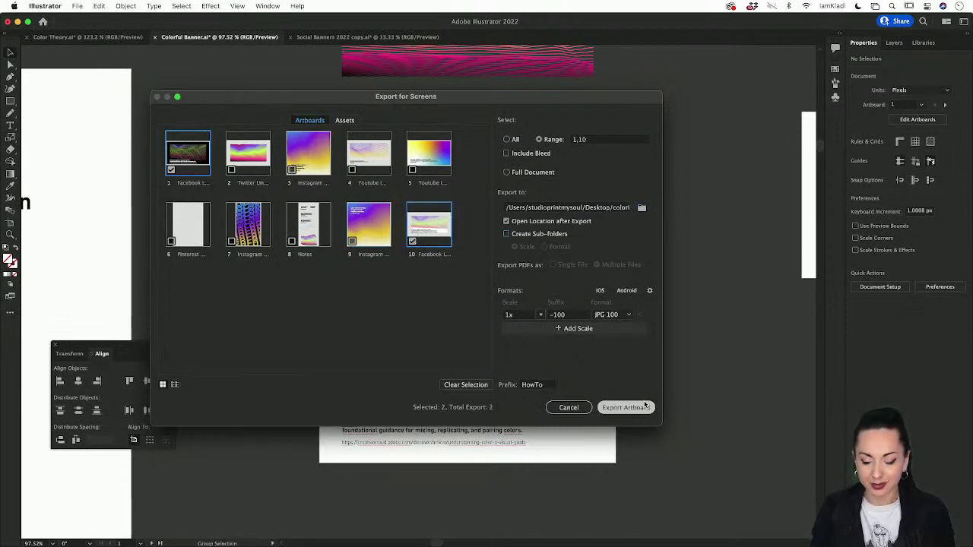
double_click(542, 385)
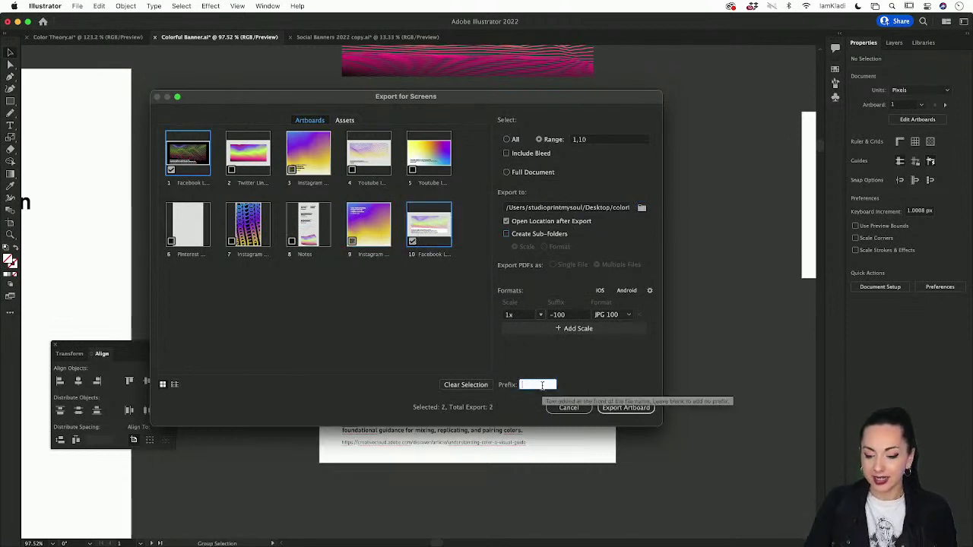
click(626, 407)
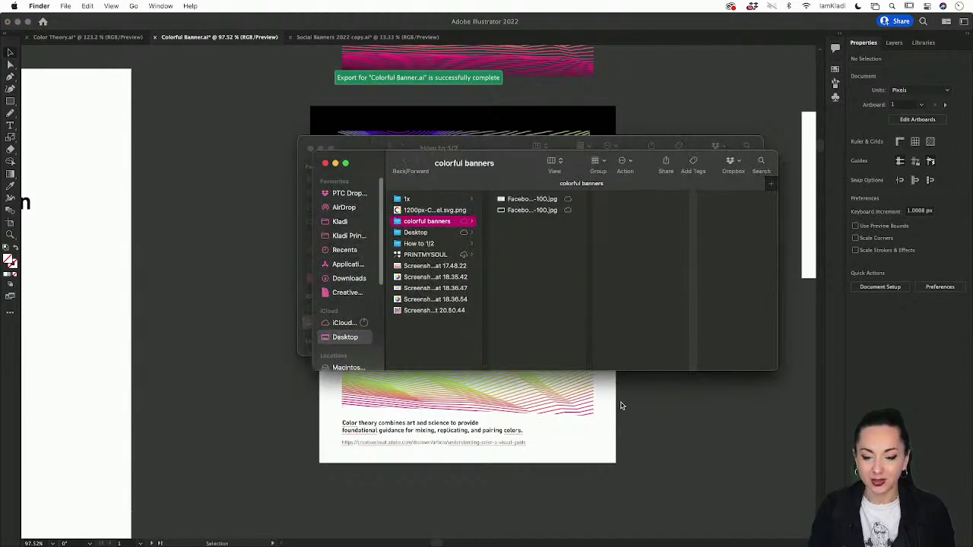
Preview both exported banner JPGs with Quick Look, then return to the Social Banners 2022 copy document
click(535, 200)
key(space)
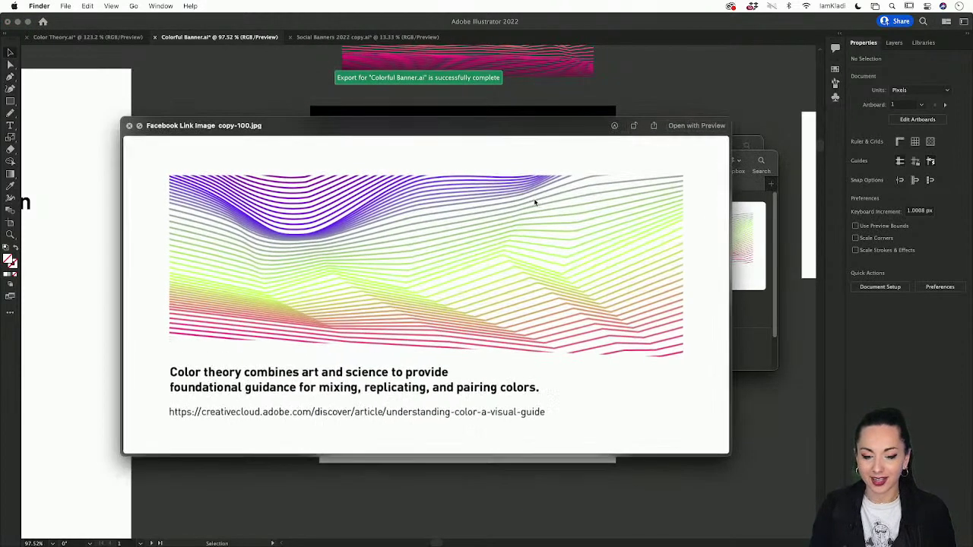
key(Down)
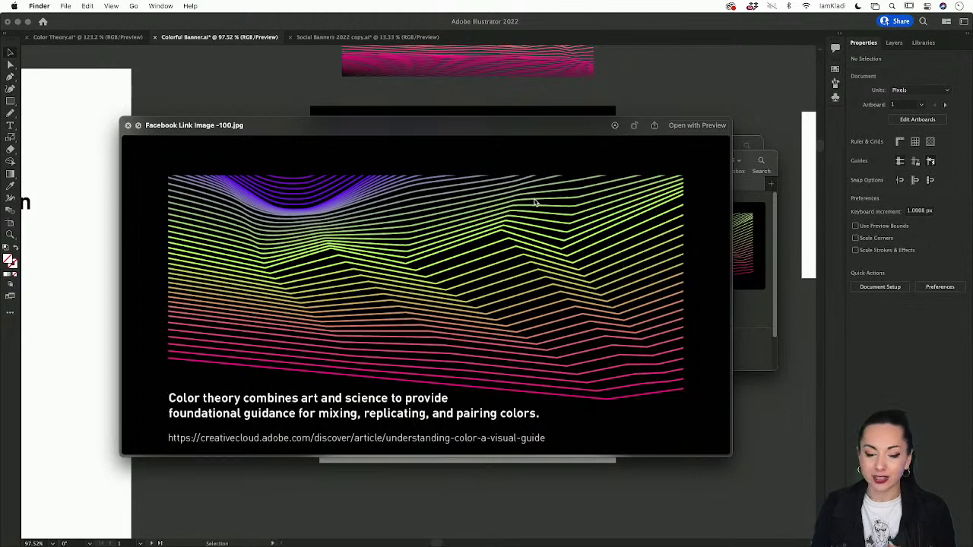
click(128, 125)
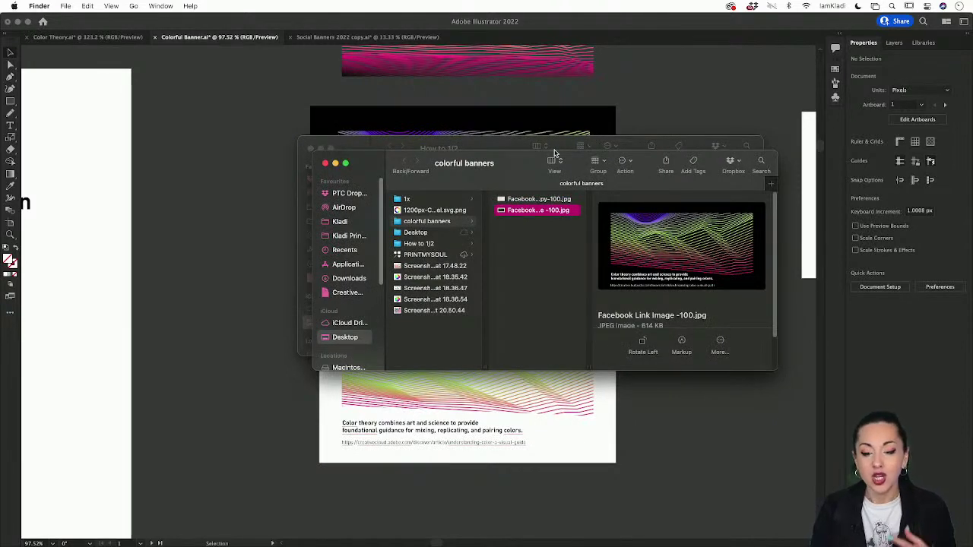
click(610, 104)
click(387, 37)
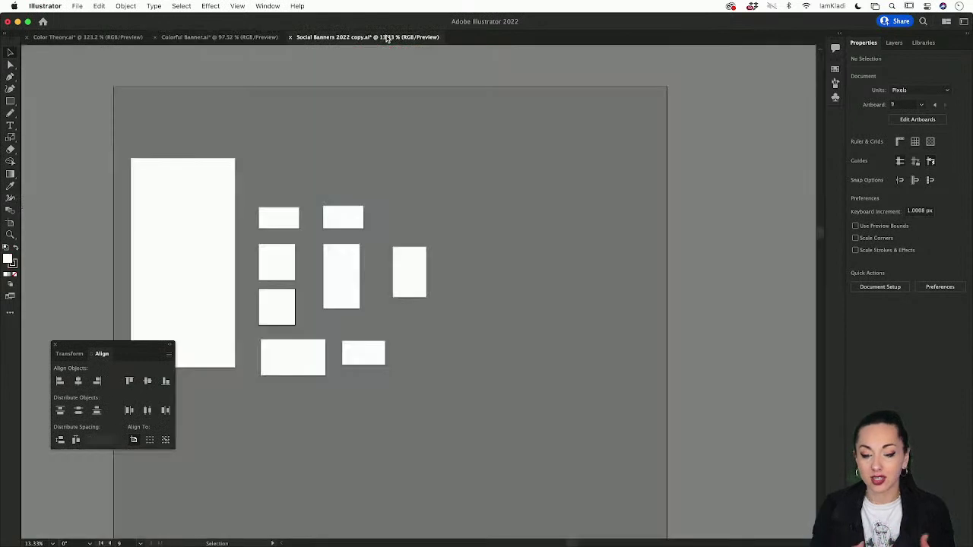